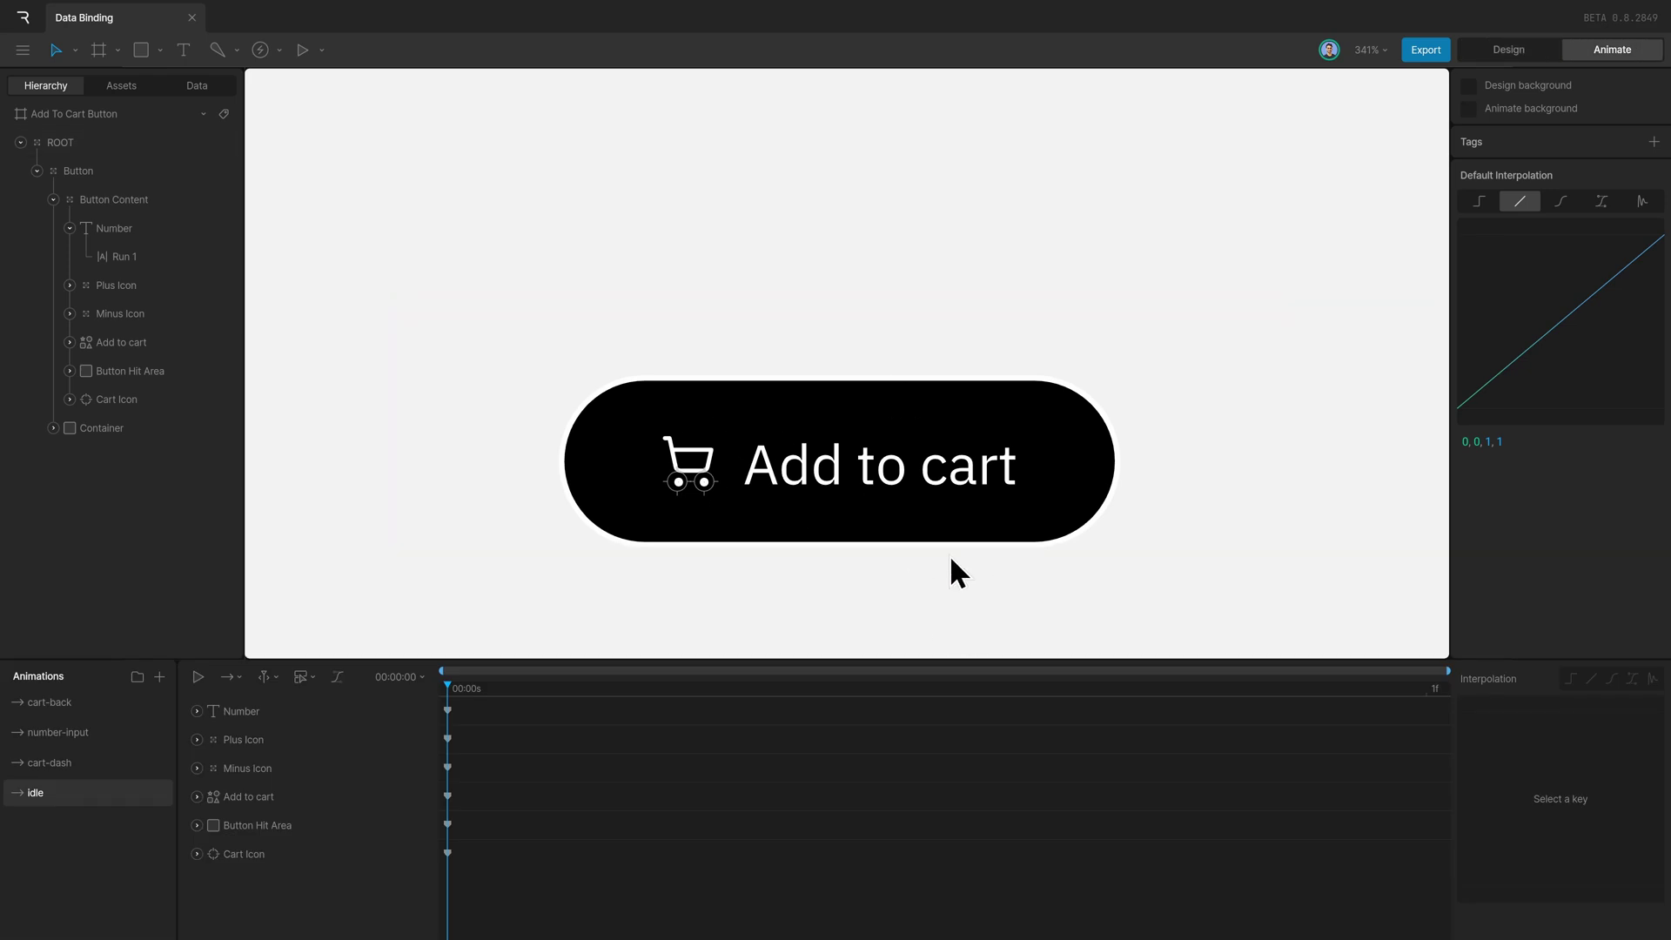
# - Preview the number-input animation, and turn off the Container clip on the Button Content group in Design mode
pyautogui.click(91, 735)
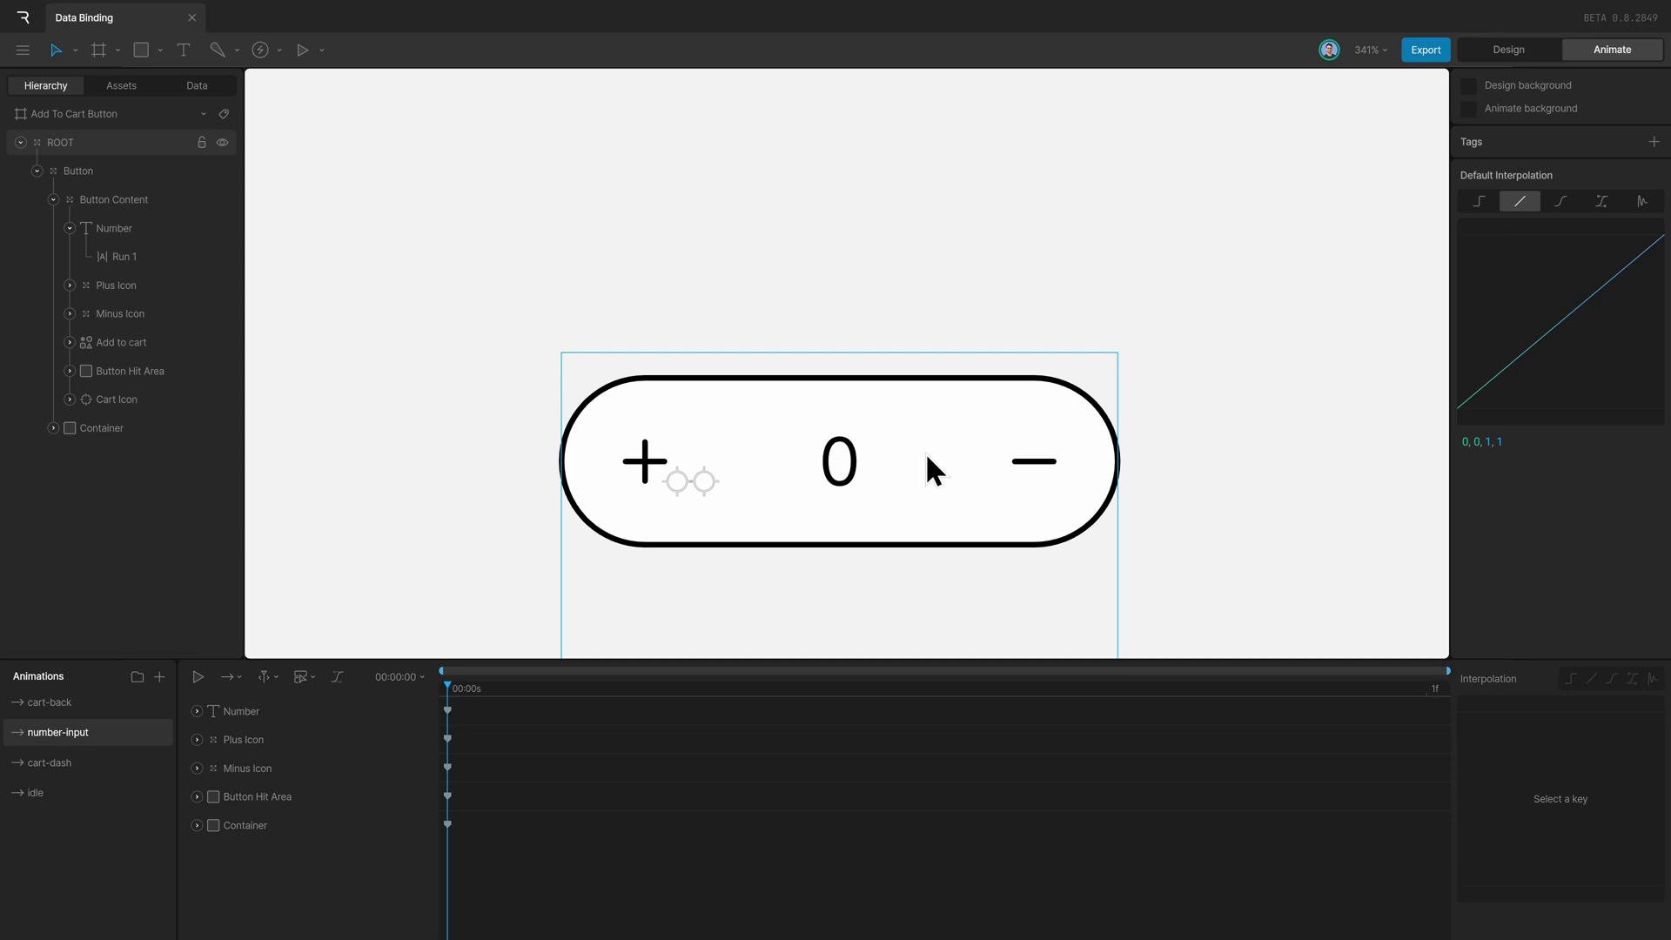
pyautogui.click(1266, 459)
pyautogui.press('Tab')
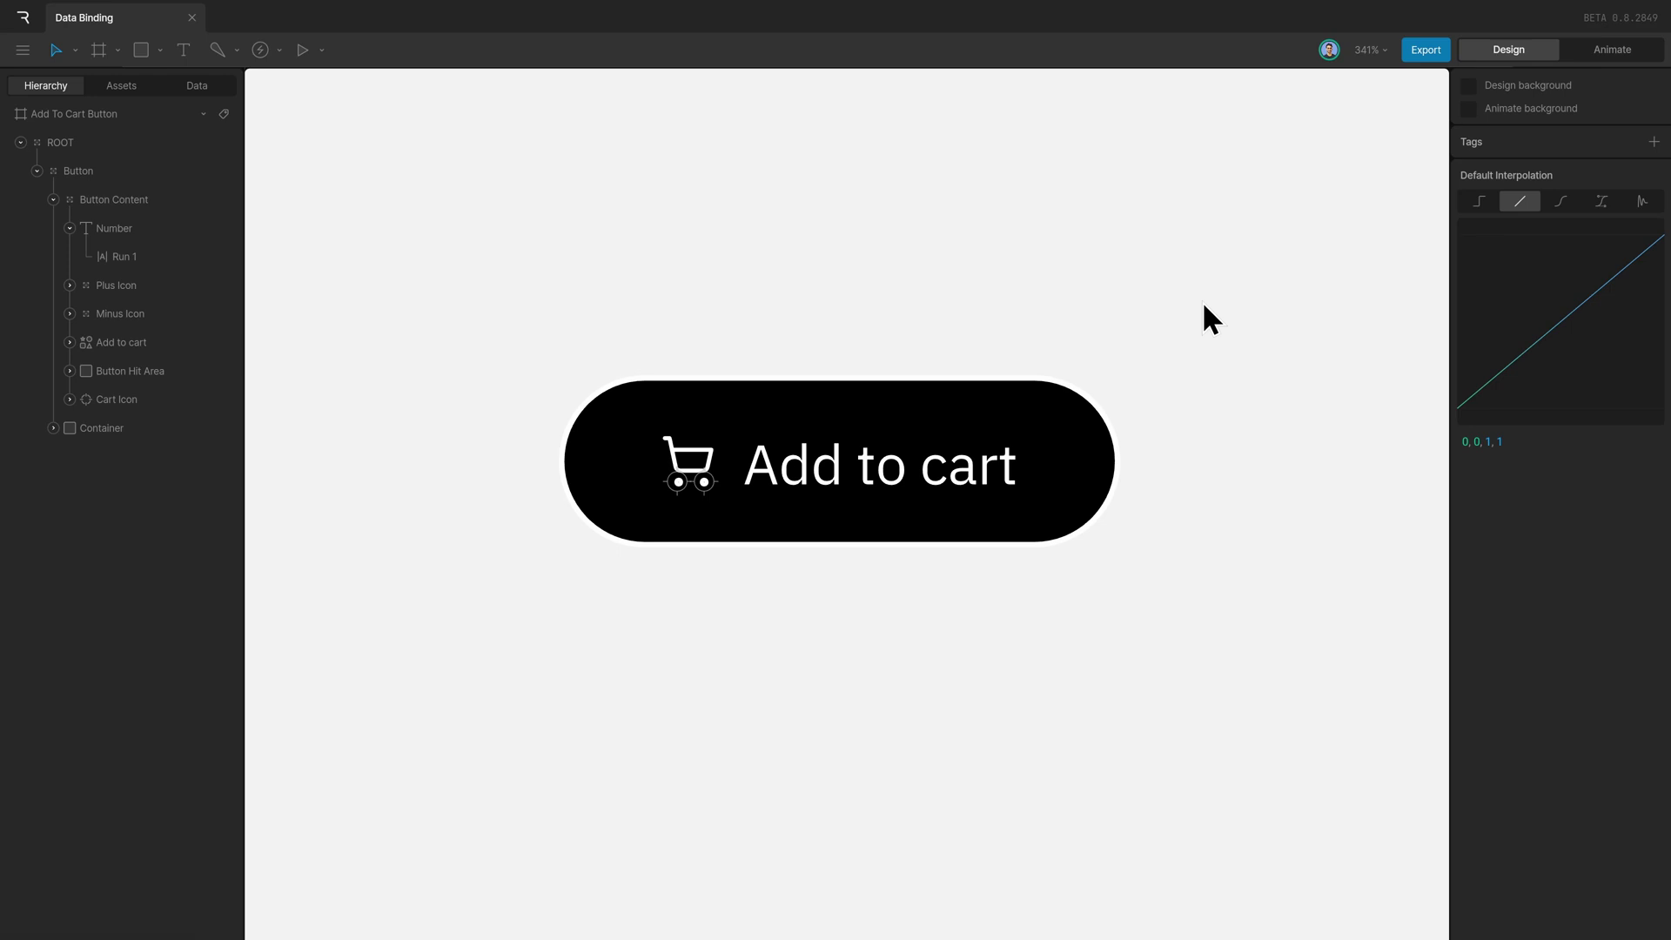
pyautogui.click(153, 202)
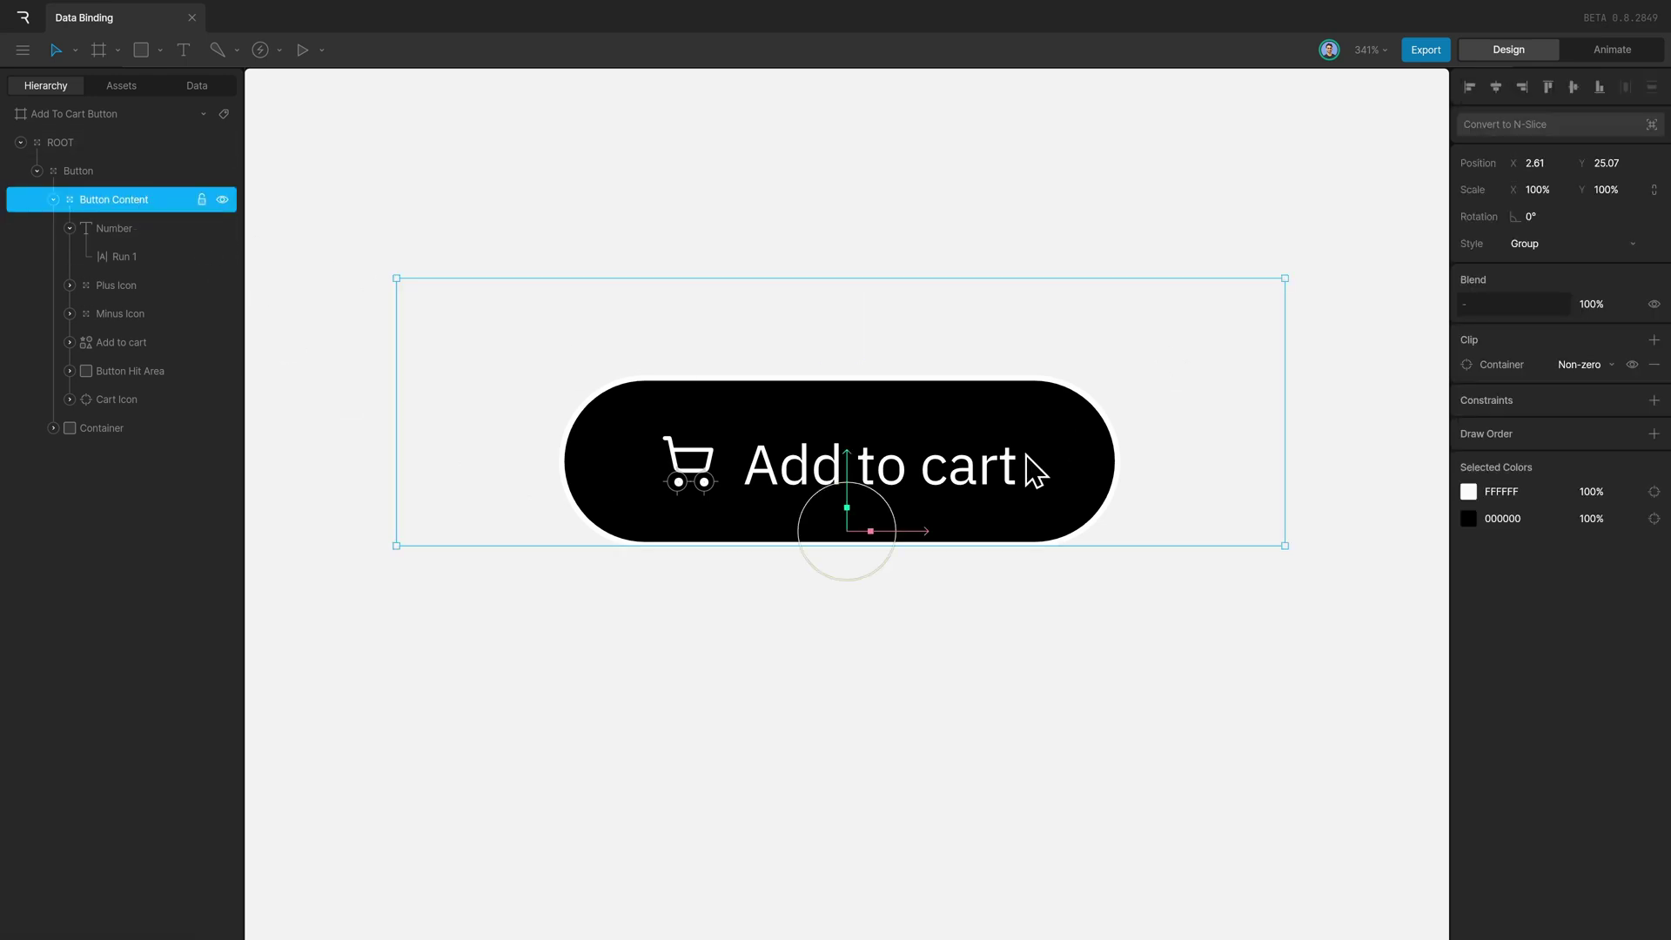
pyautogui.click(1631, 364)
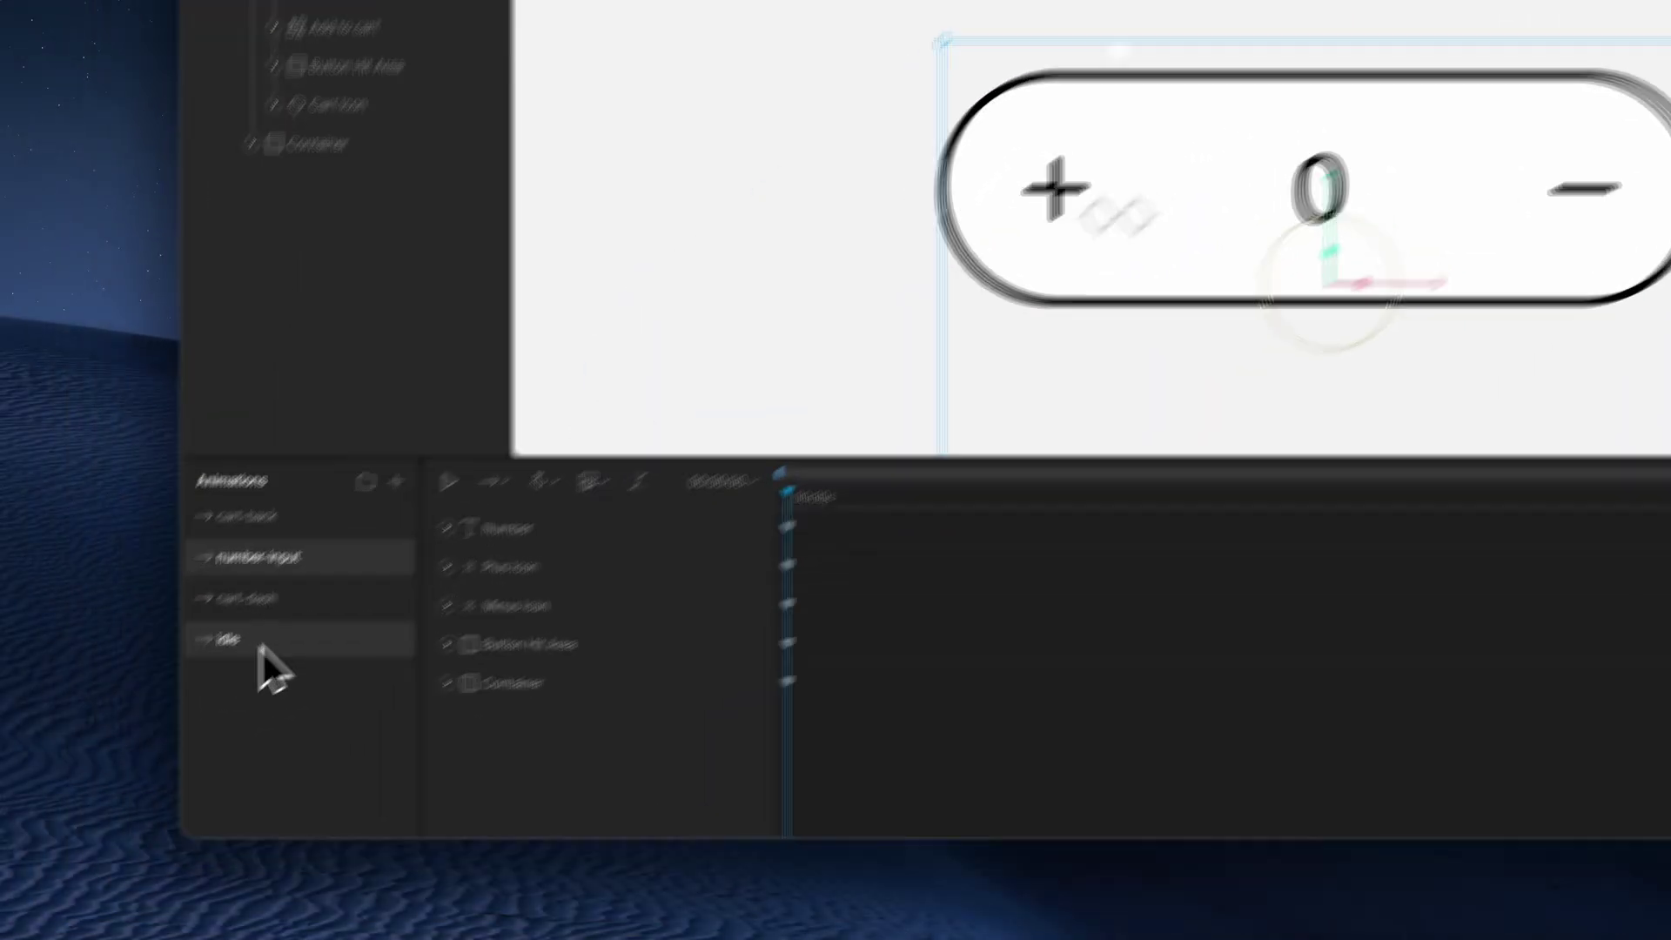
# - Examine the unclipped button in the idle and cart-dash animations, scrubbing through their timelines
pyautogui.click(48, 790)
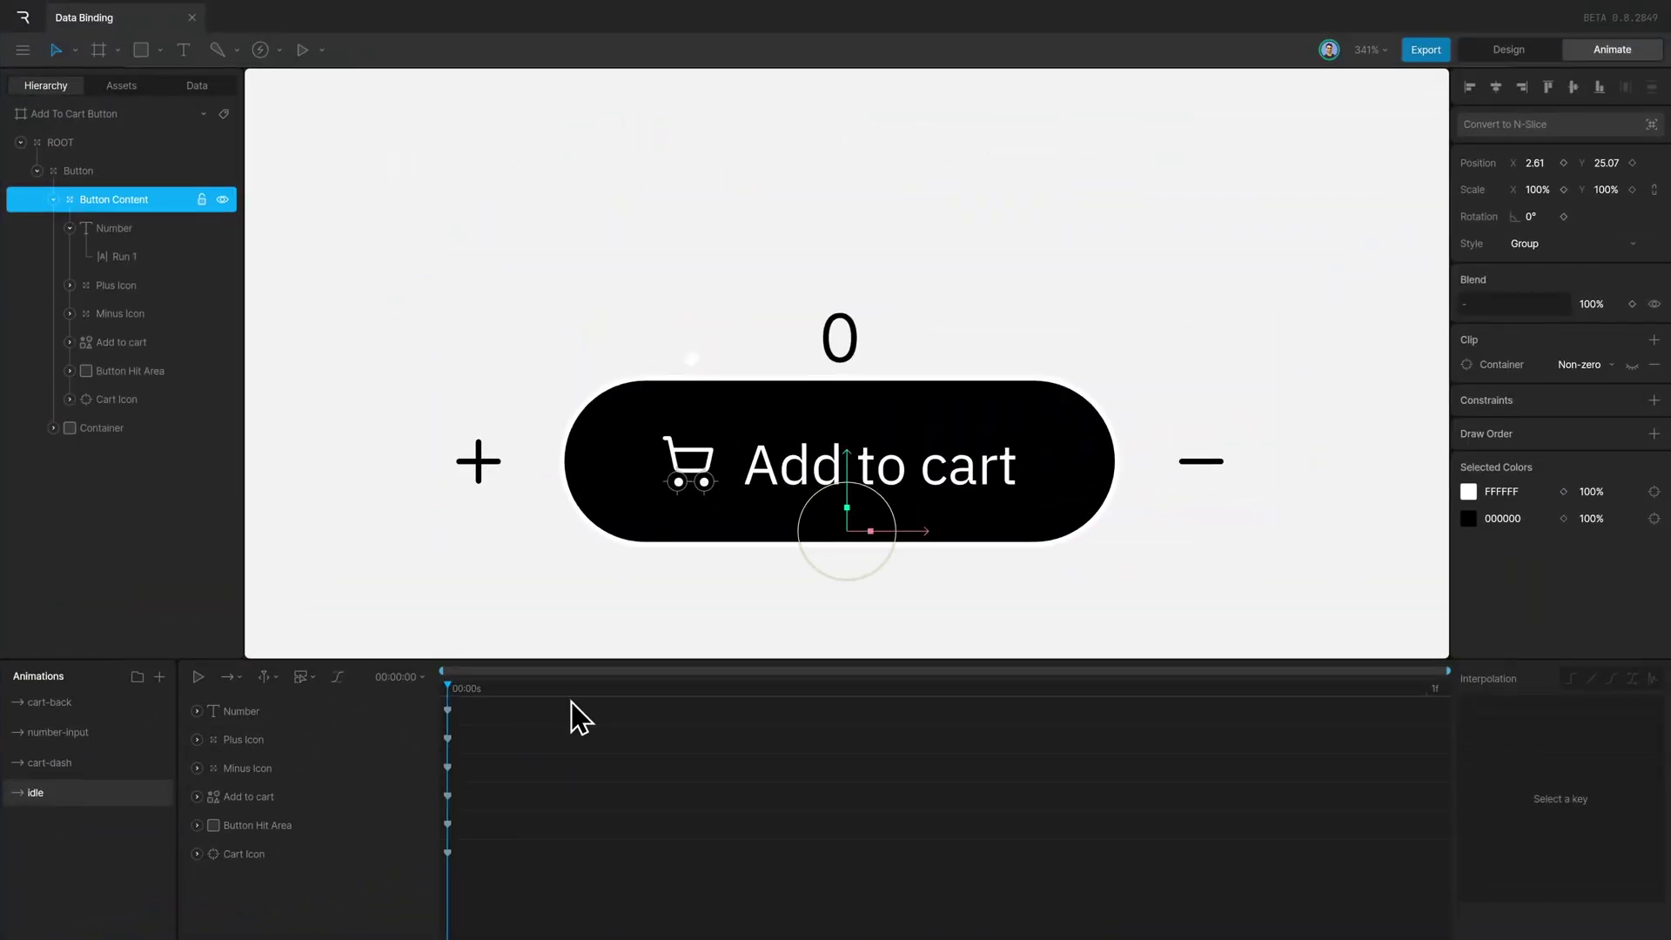
pyautogui.click(1421, 709)
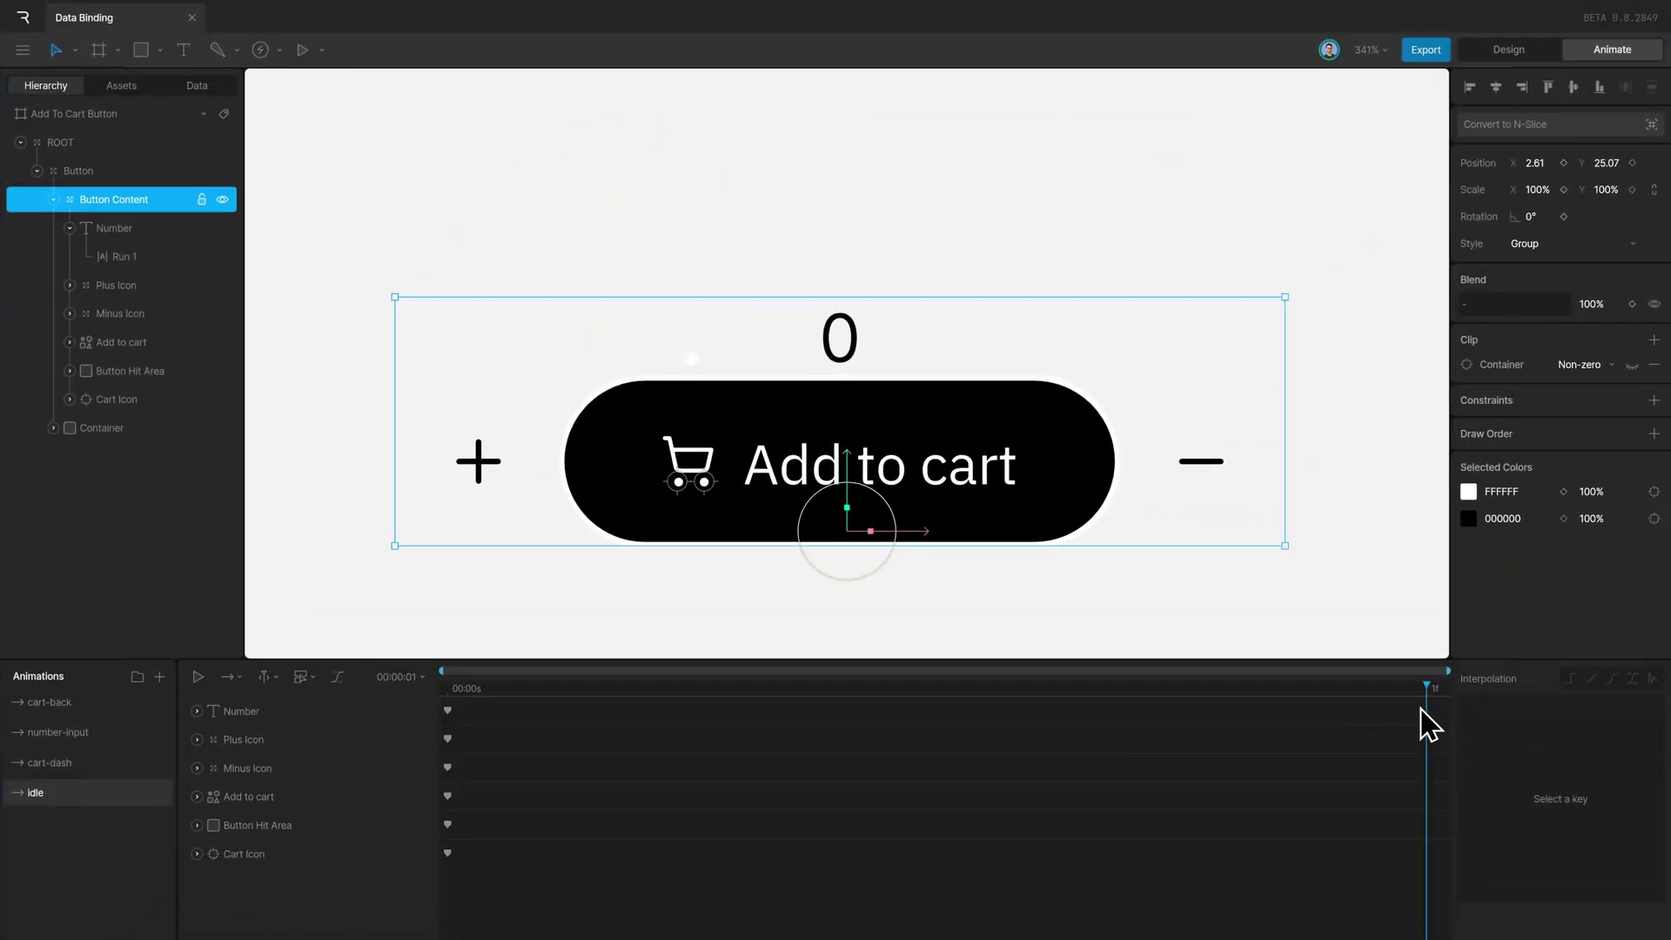
pyautogui.click(477, 708)
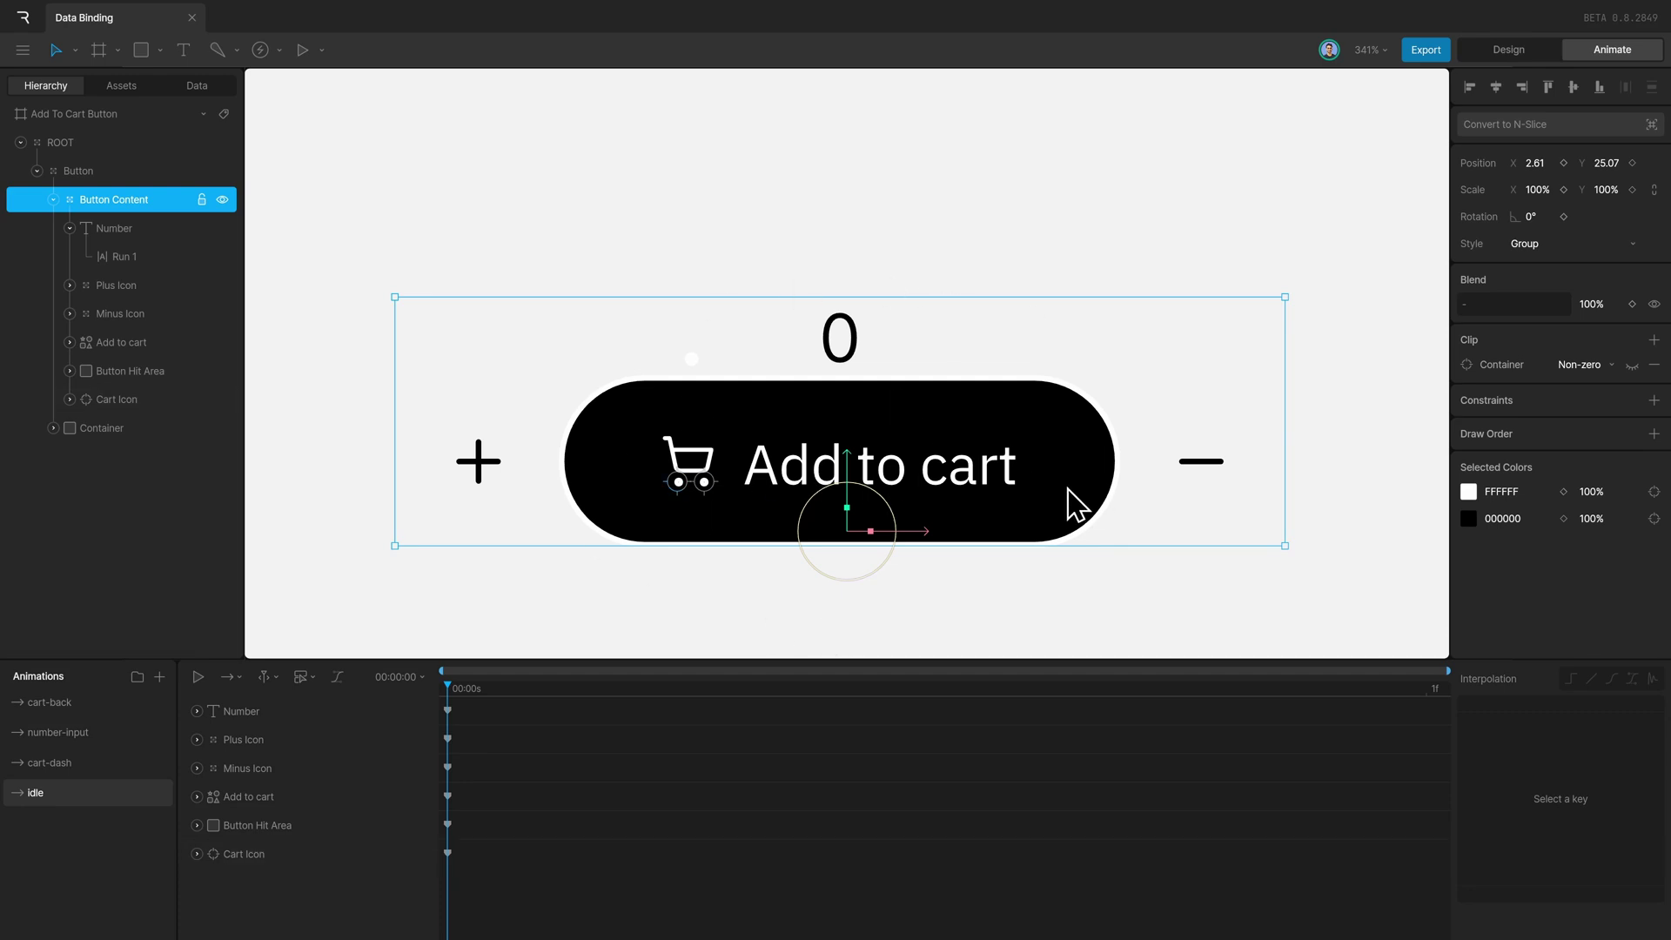
pyautogui.click(73, 764)
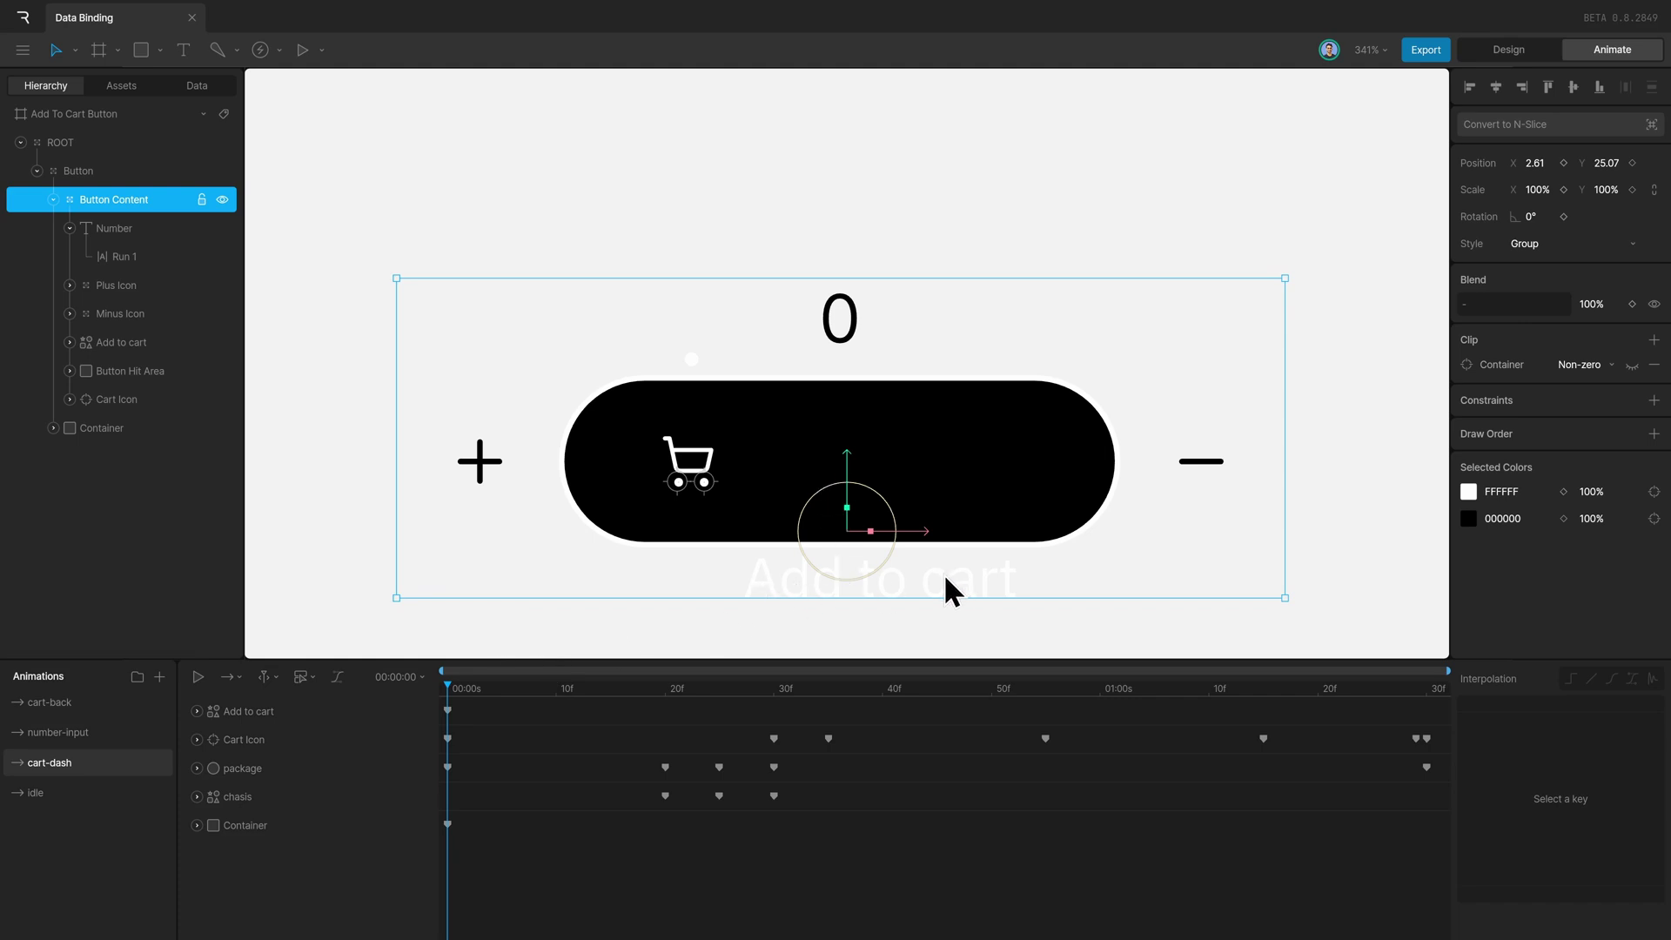
pyautogui.moveTo(458, 696); pyautogui.dragTo(1427, 750)
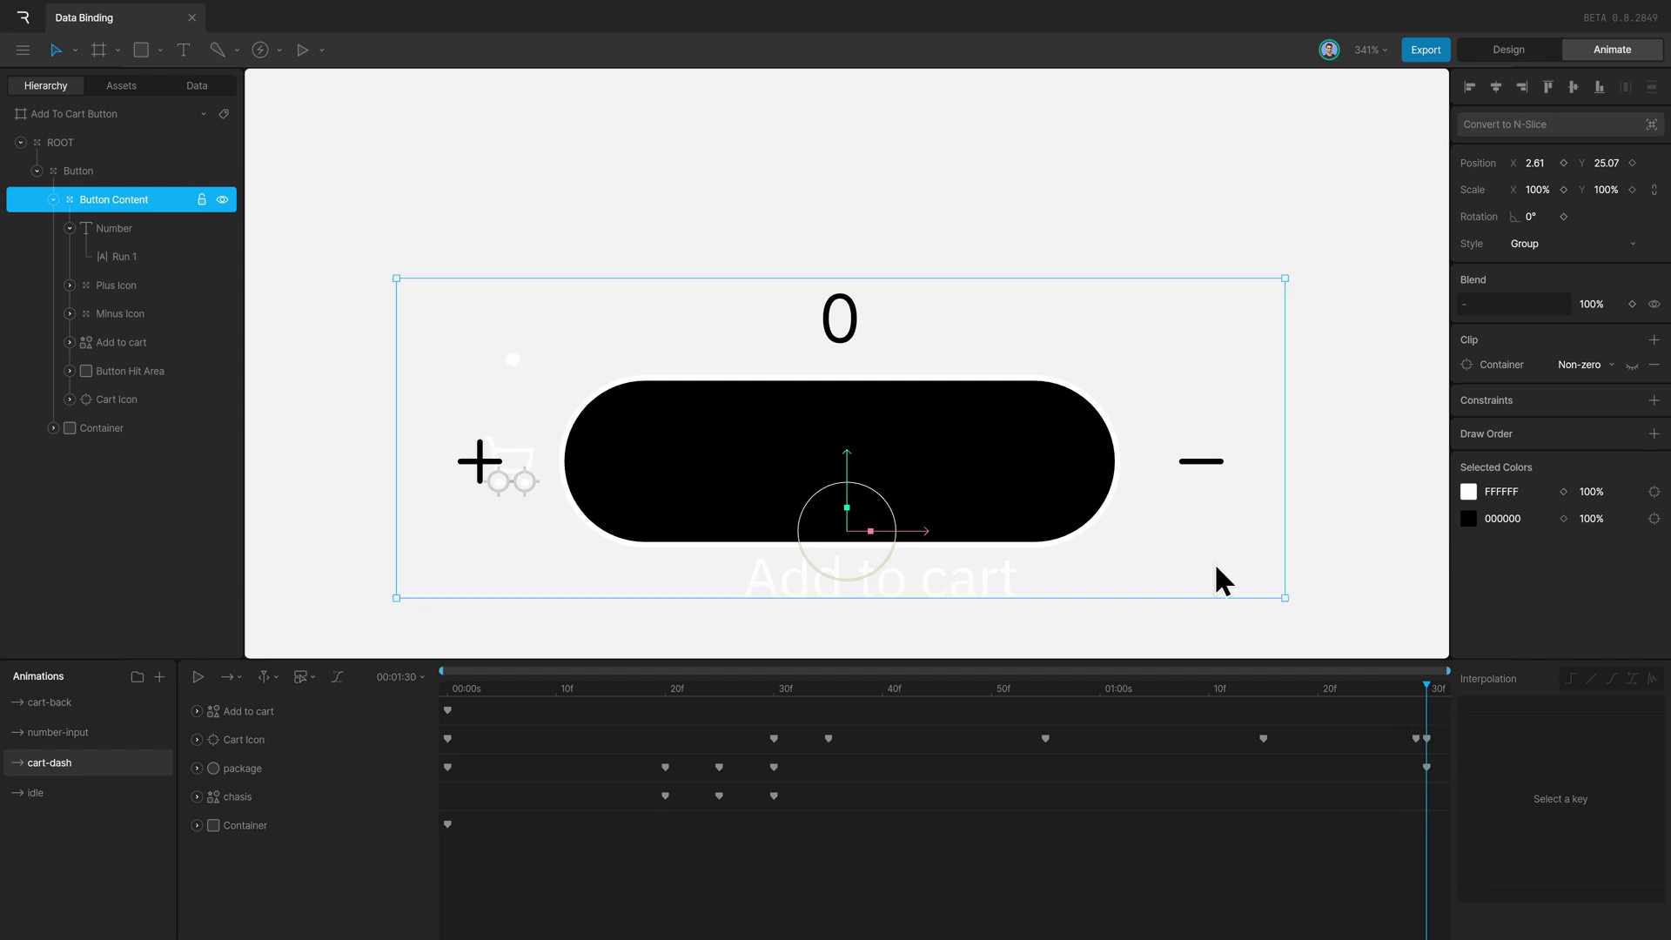
# - Compare the number-input animation with cart-back, scrubbing through the cart-back timeline to its end
pyautogui.click(94, 742)
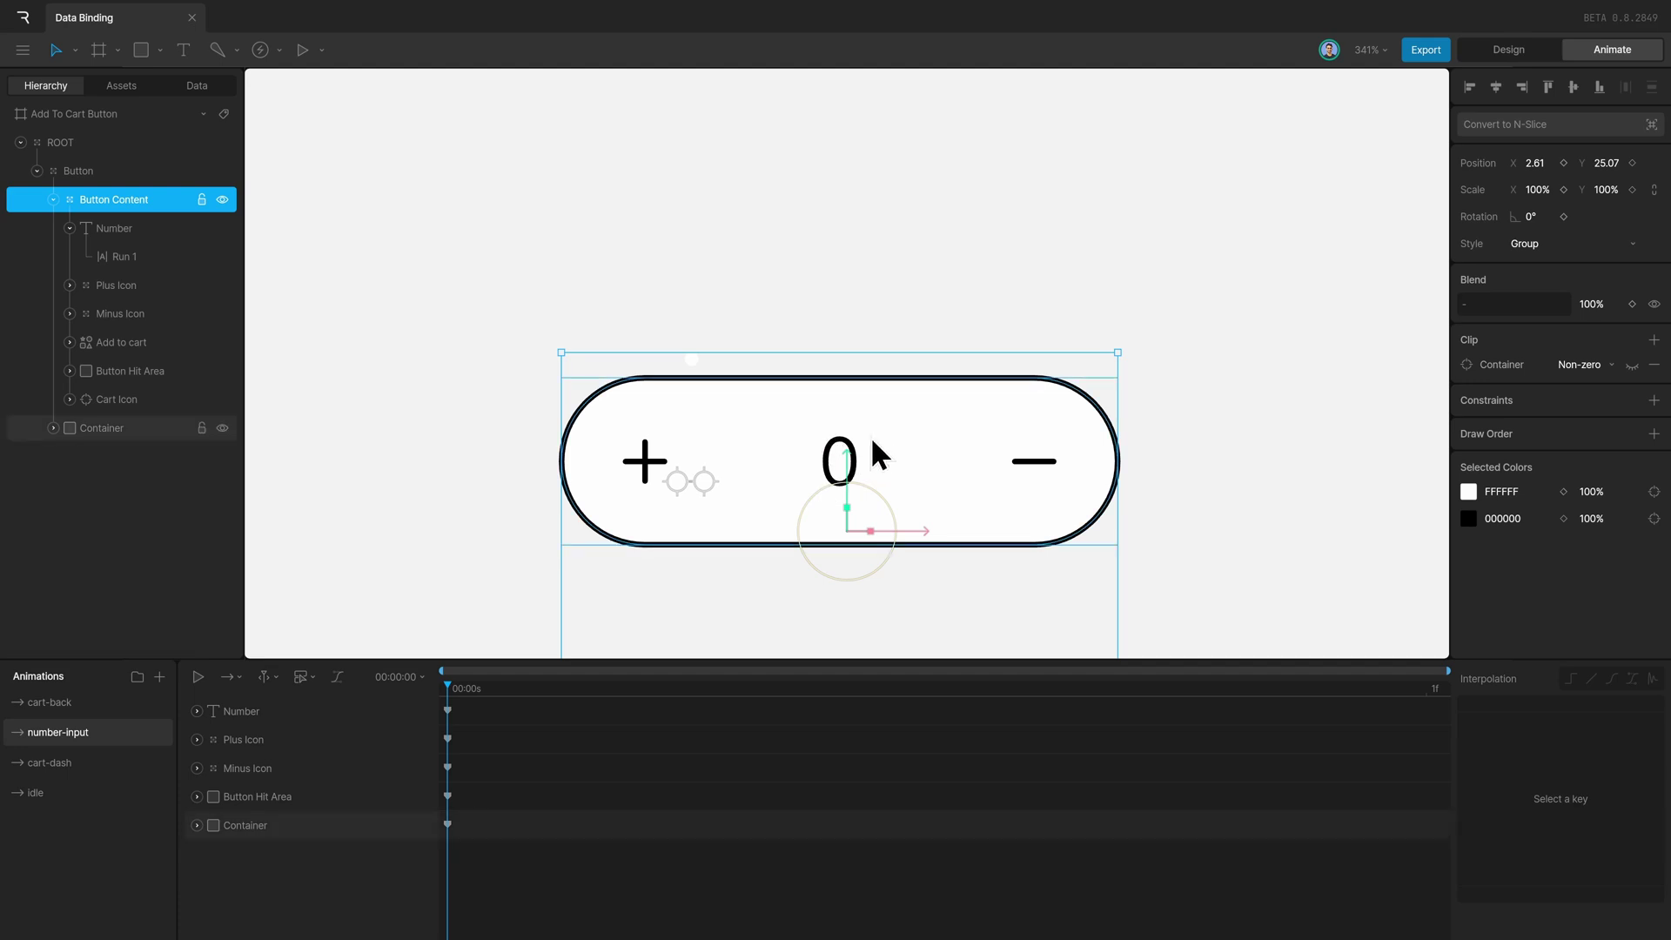
pyautogui.click(70, 705)
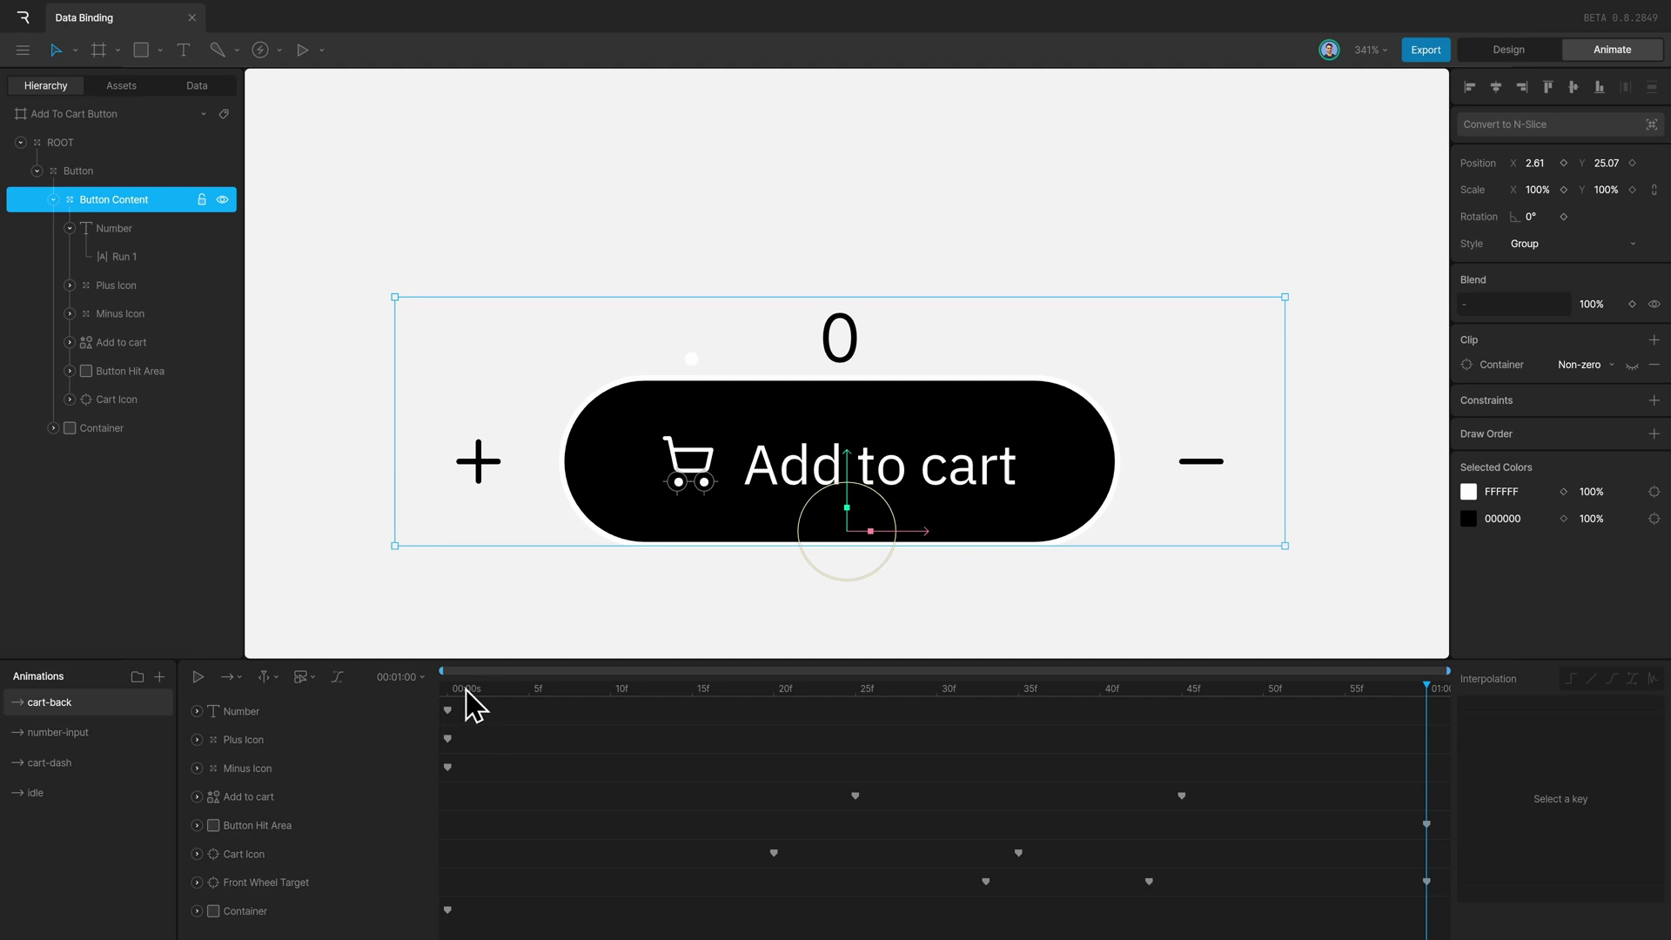
pyautogui.click(113, 735)
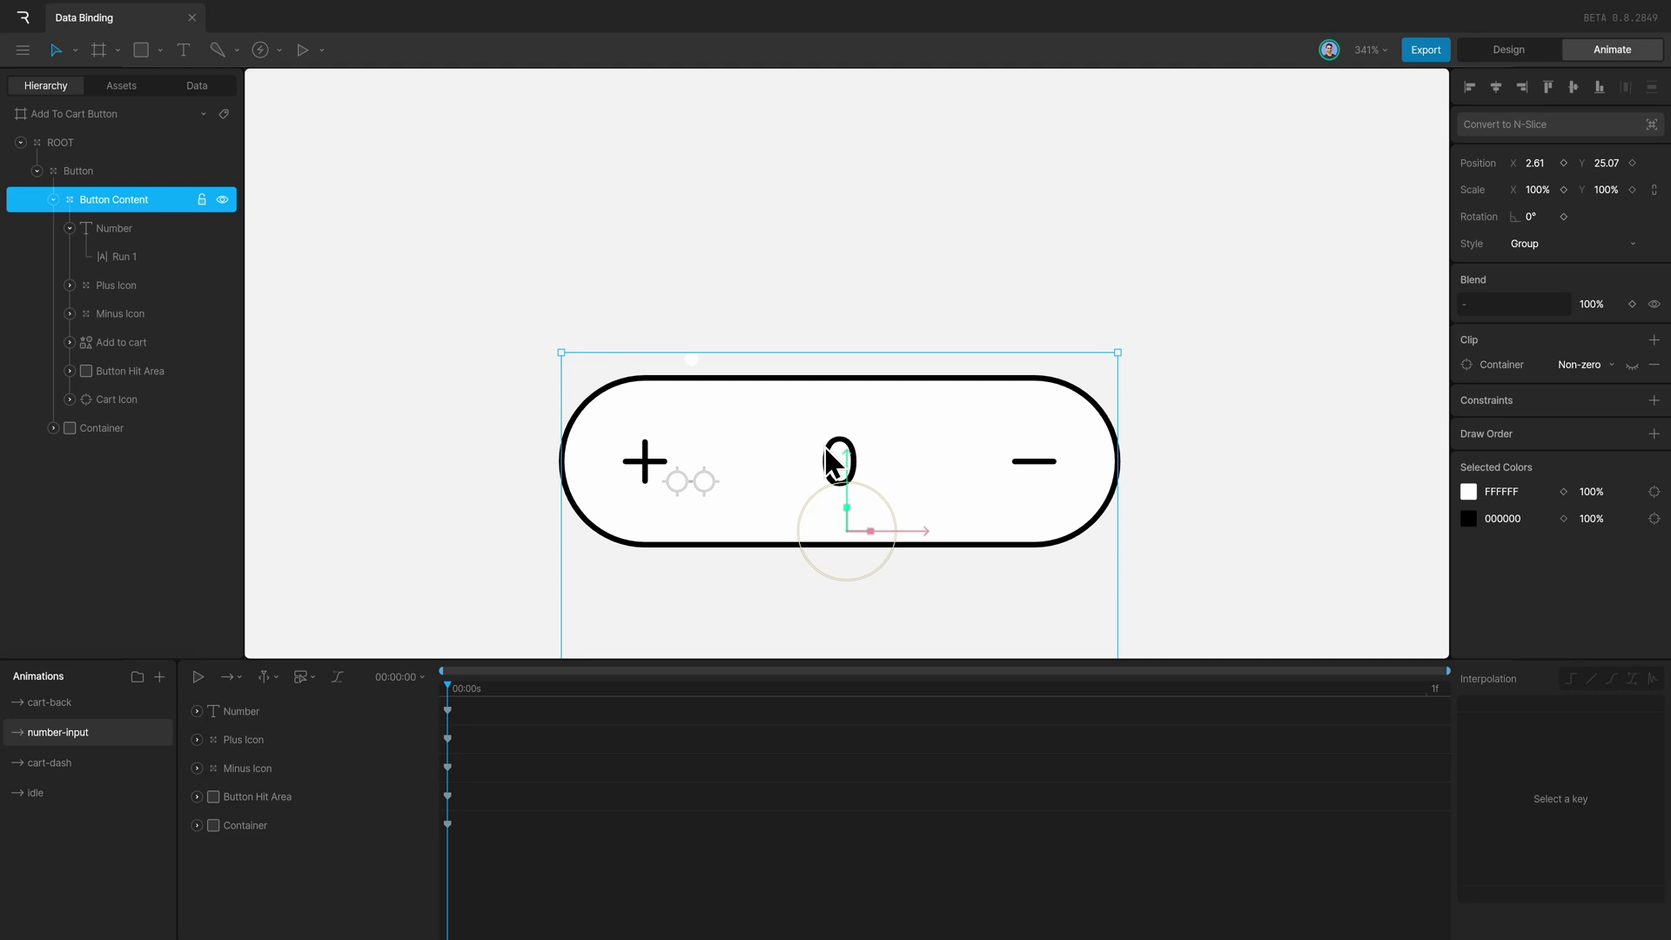
pyautogui.click(100, 703)
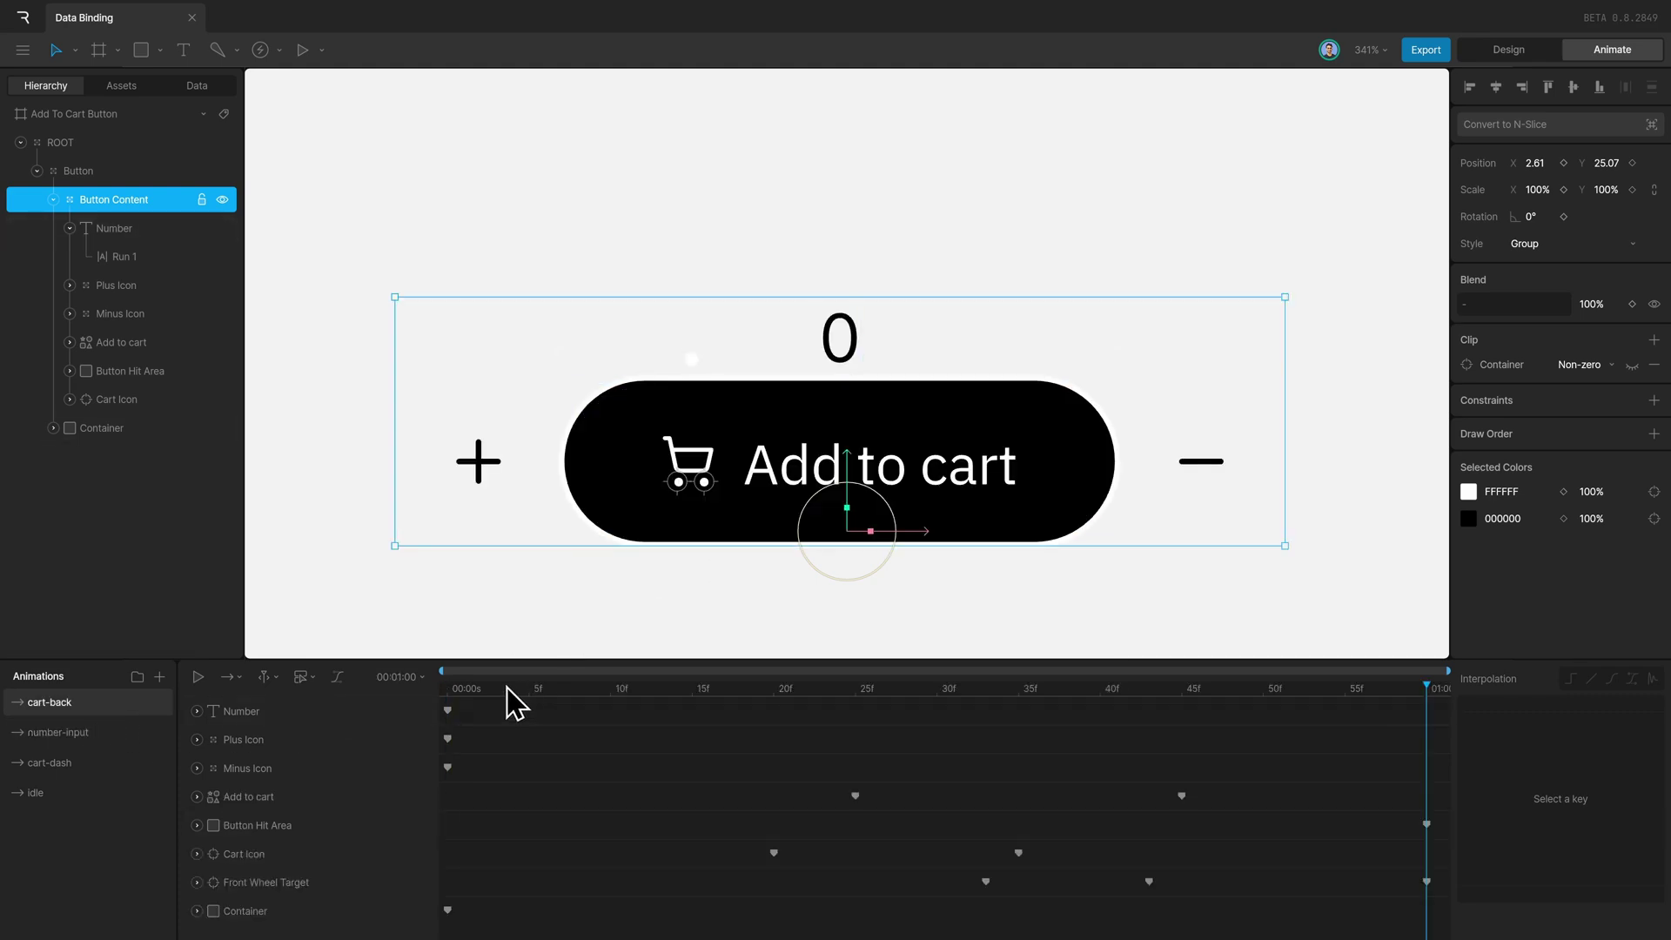
pyautogui.click(444, 701)
pyautogui.moveTo(444, 705); pyautogui.dragTo(1467, 740)
# - Return to Design mode and inspect the Number text above the button
pyautogui.press('Tab')
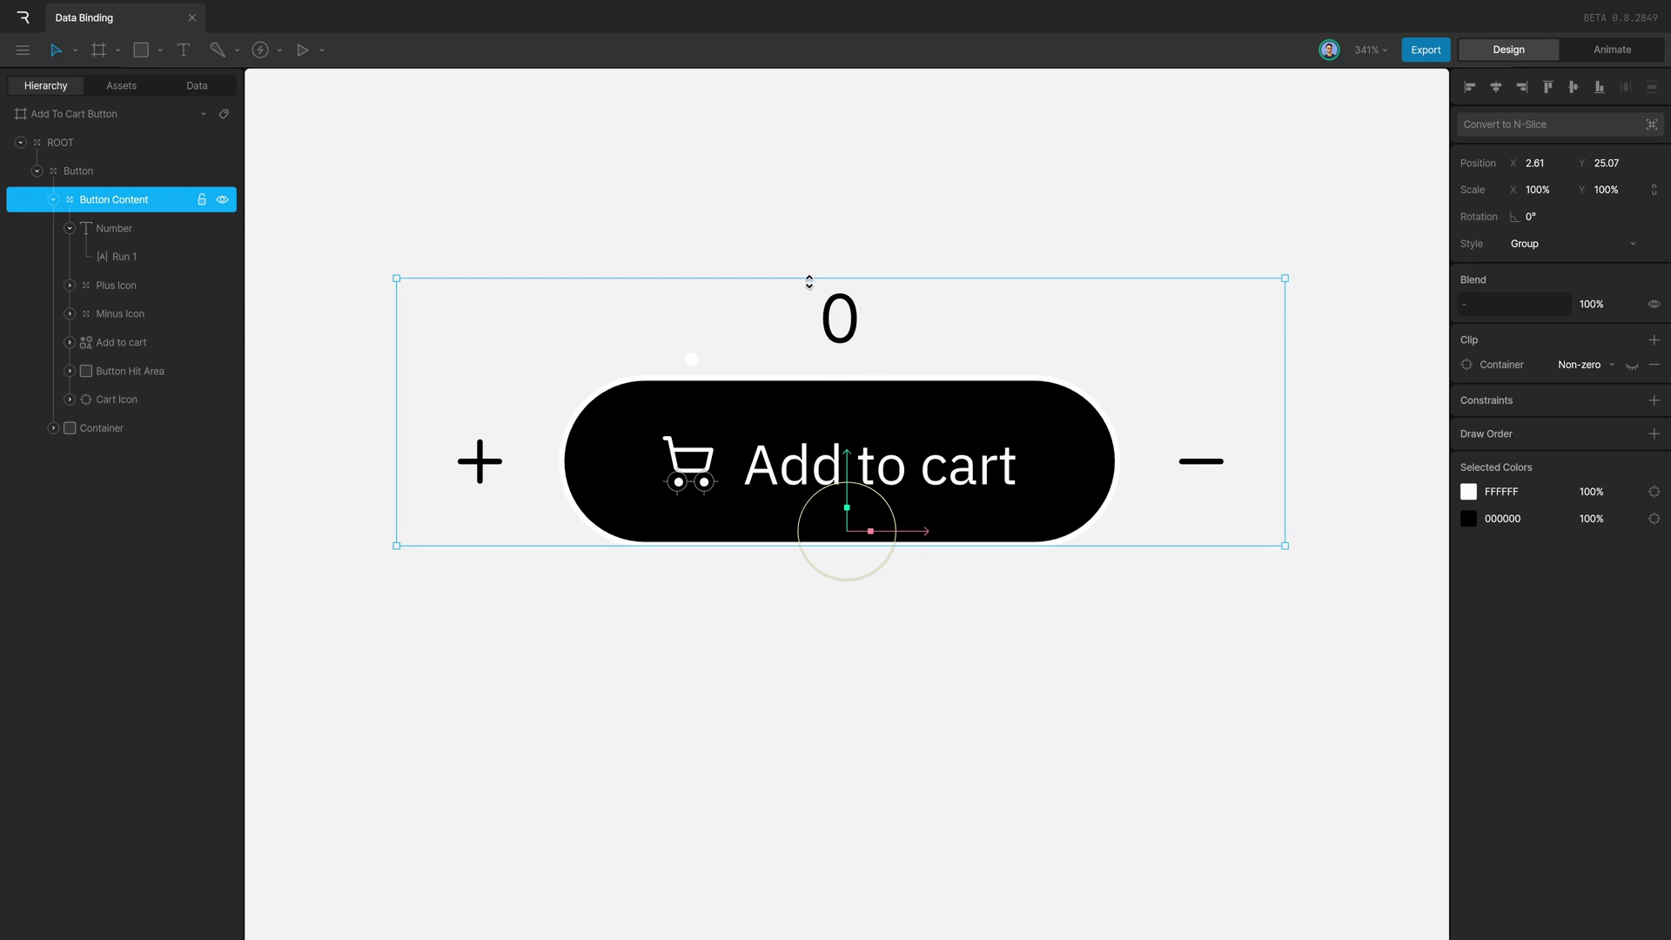
pyautogui.doubleClick(839, 326)
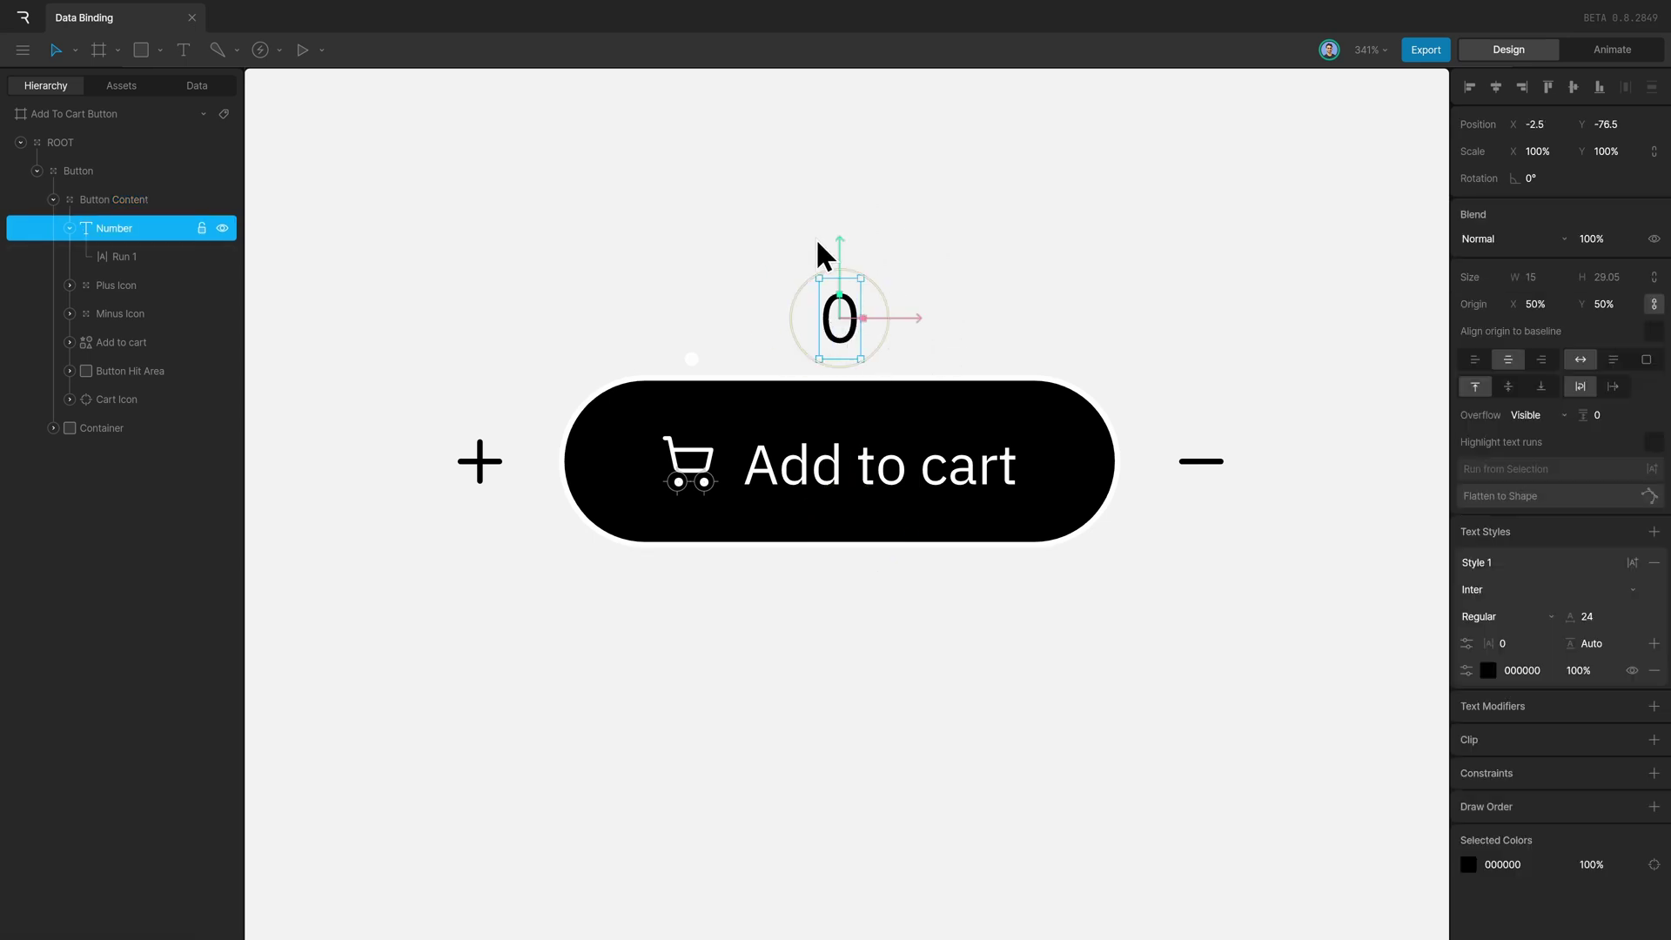
pyautogui.click(1021, 209)
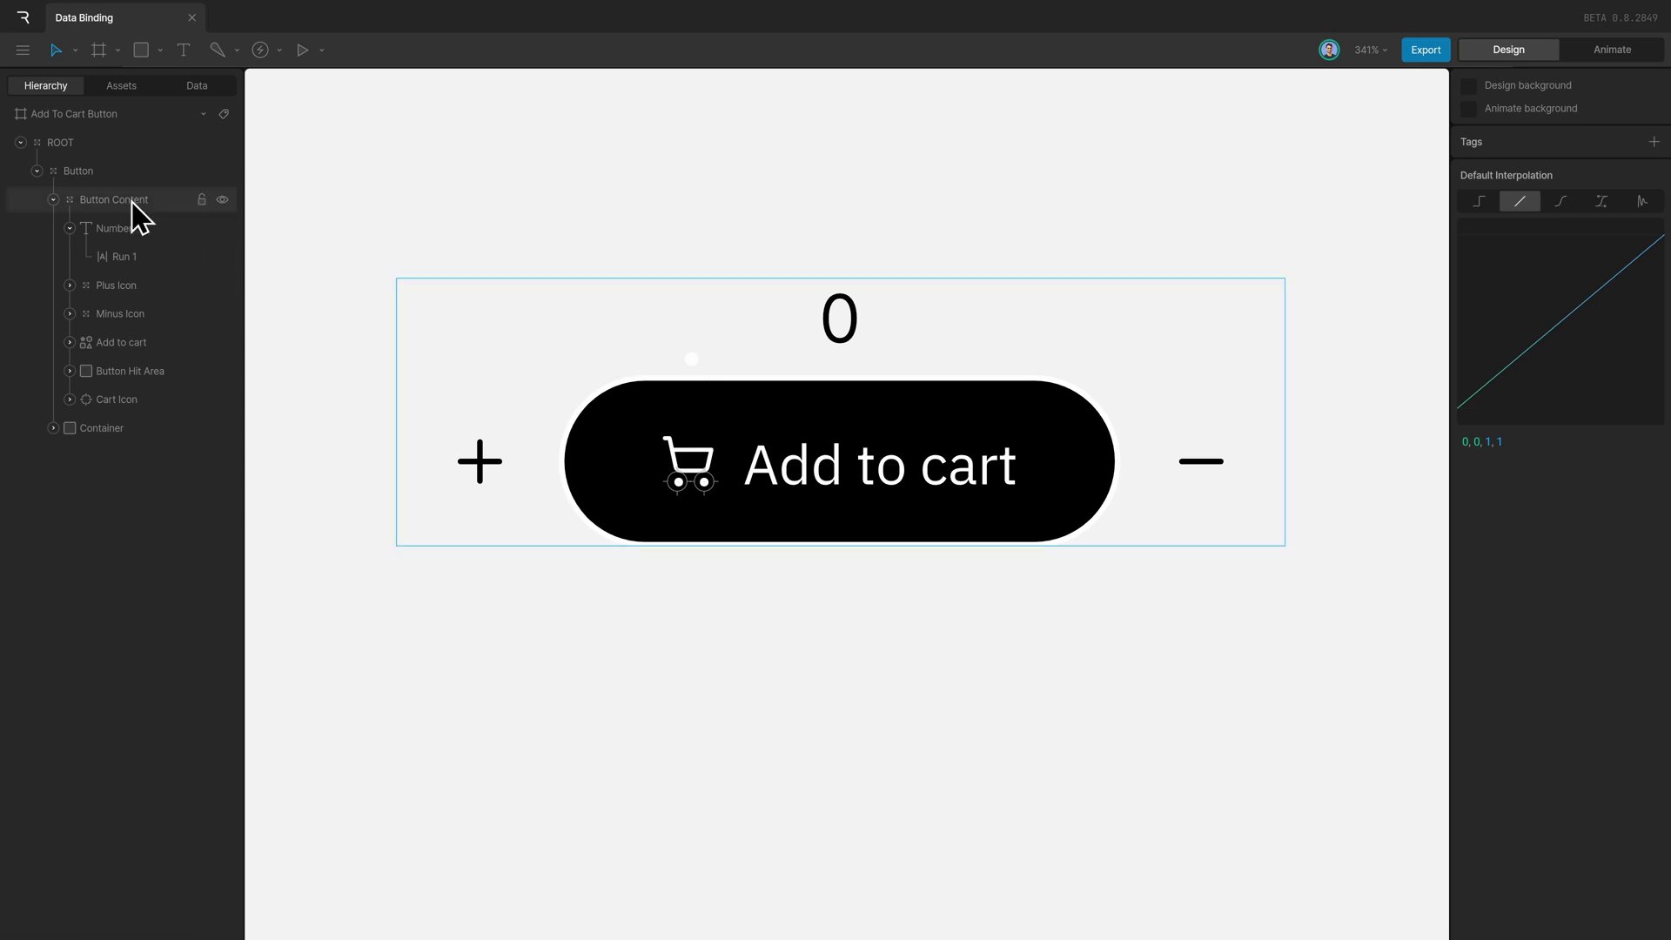
# - Create a view model named Model in the file's data
pyautogui.click(195, 87)
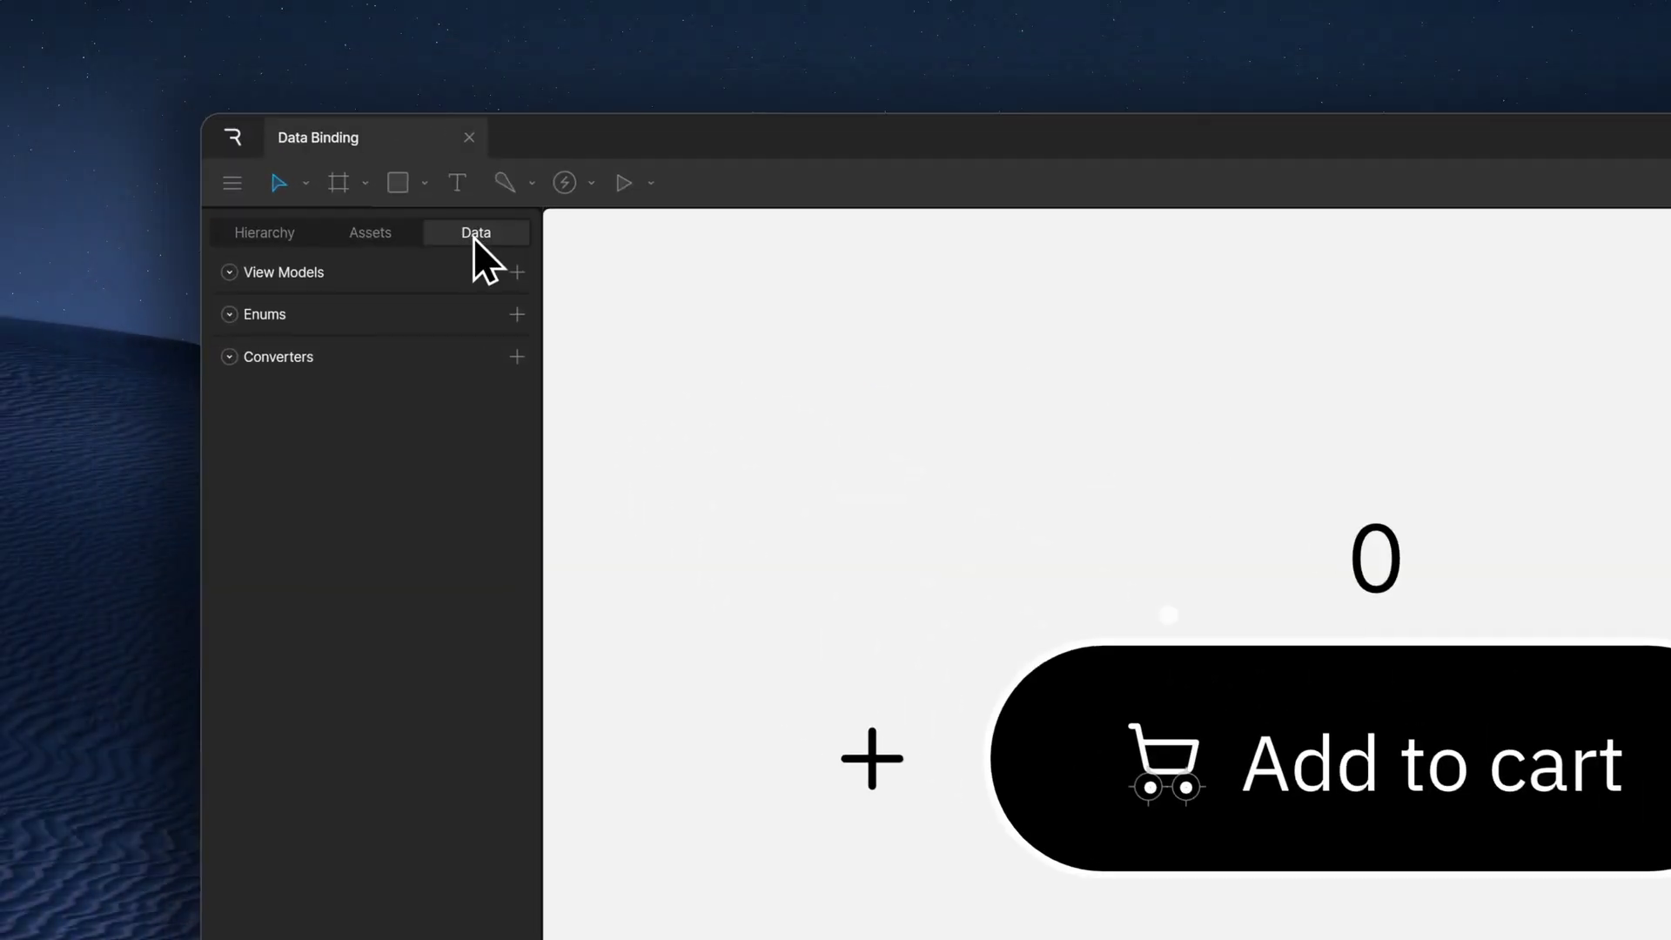
pyautogui.click(515, 271)
pyautogui.doubleClick(312, 315)
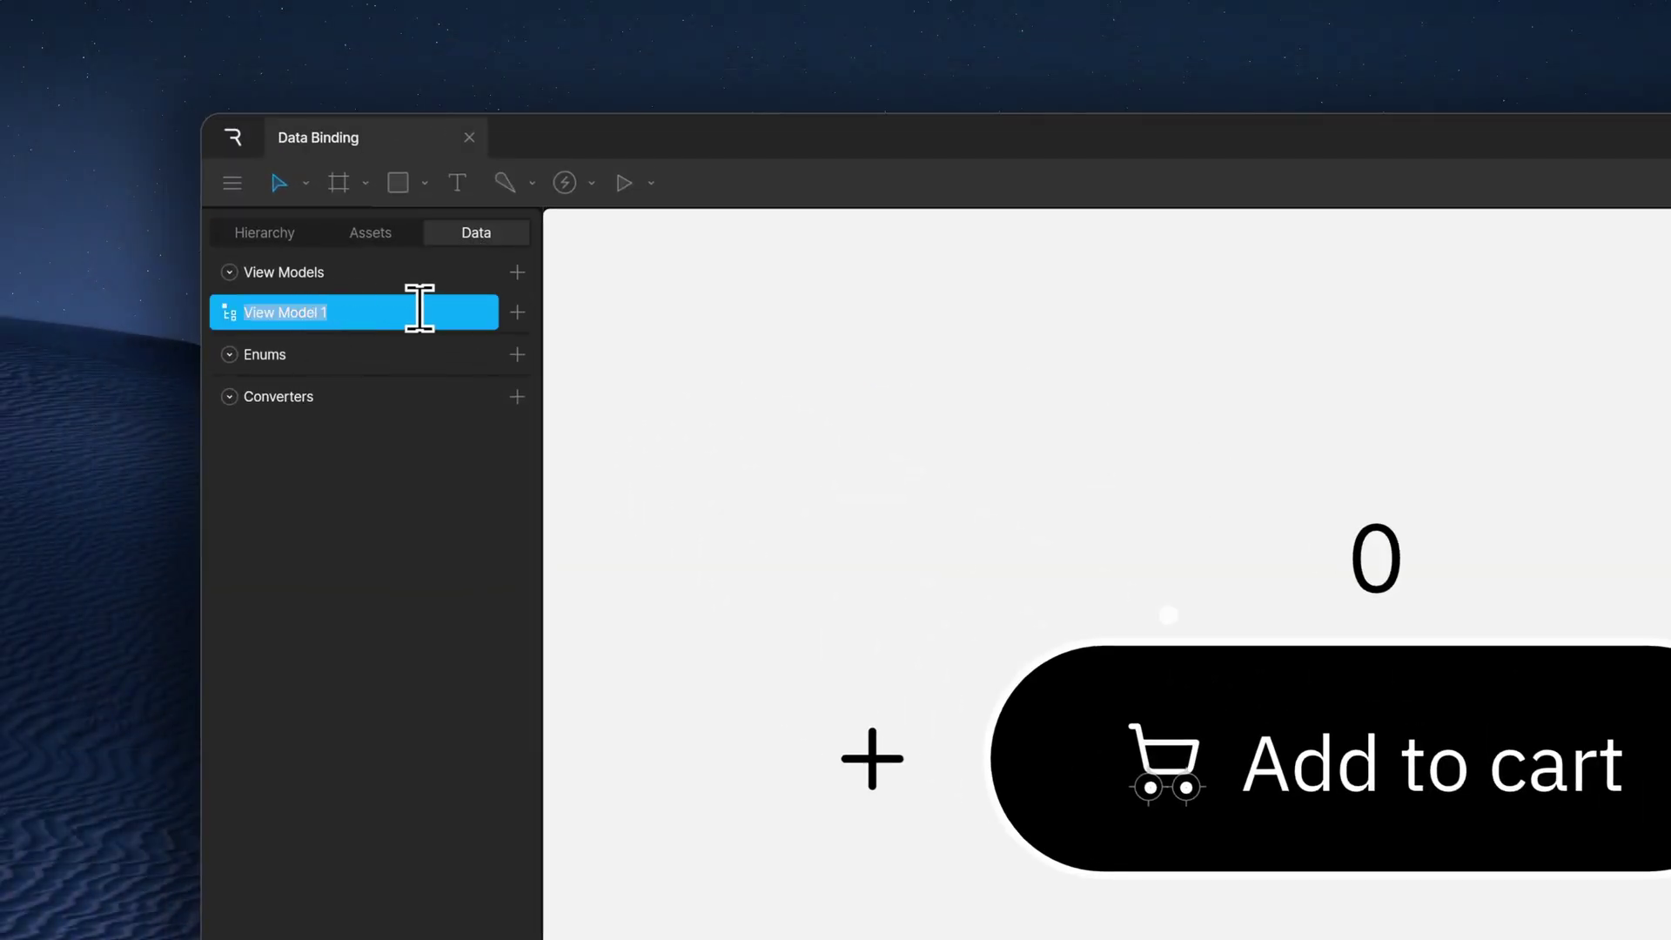
pyautogui.write('Model')
# - Add a Number property named cart to the Model view model
pyautogui.click(516, 314)
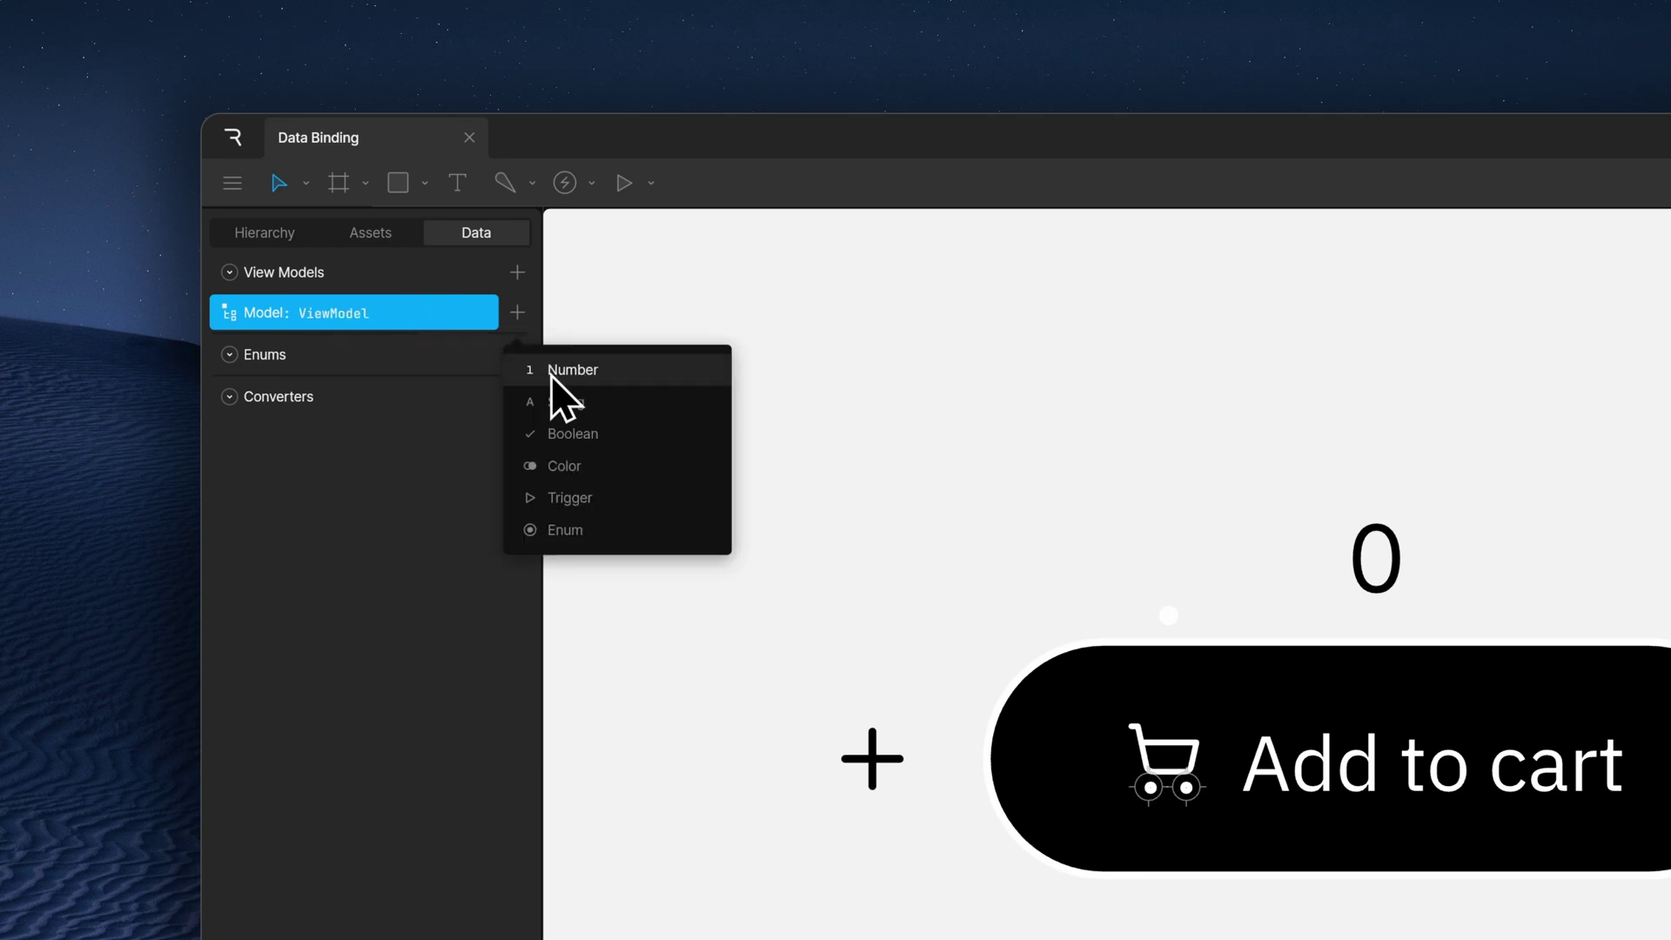
pyautogui.click(639, 369)
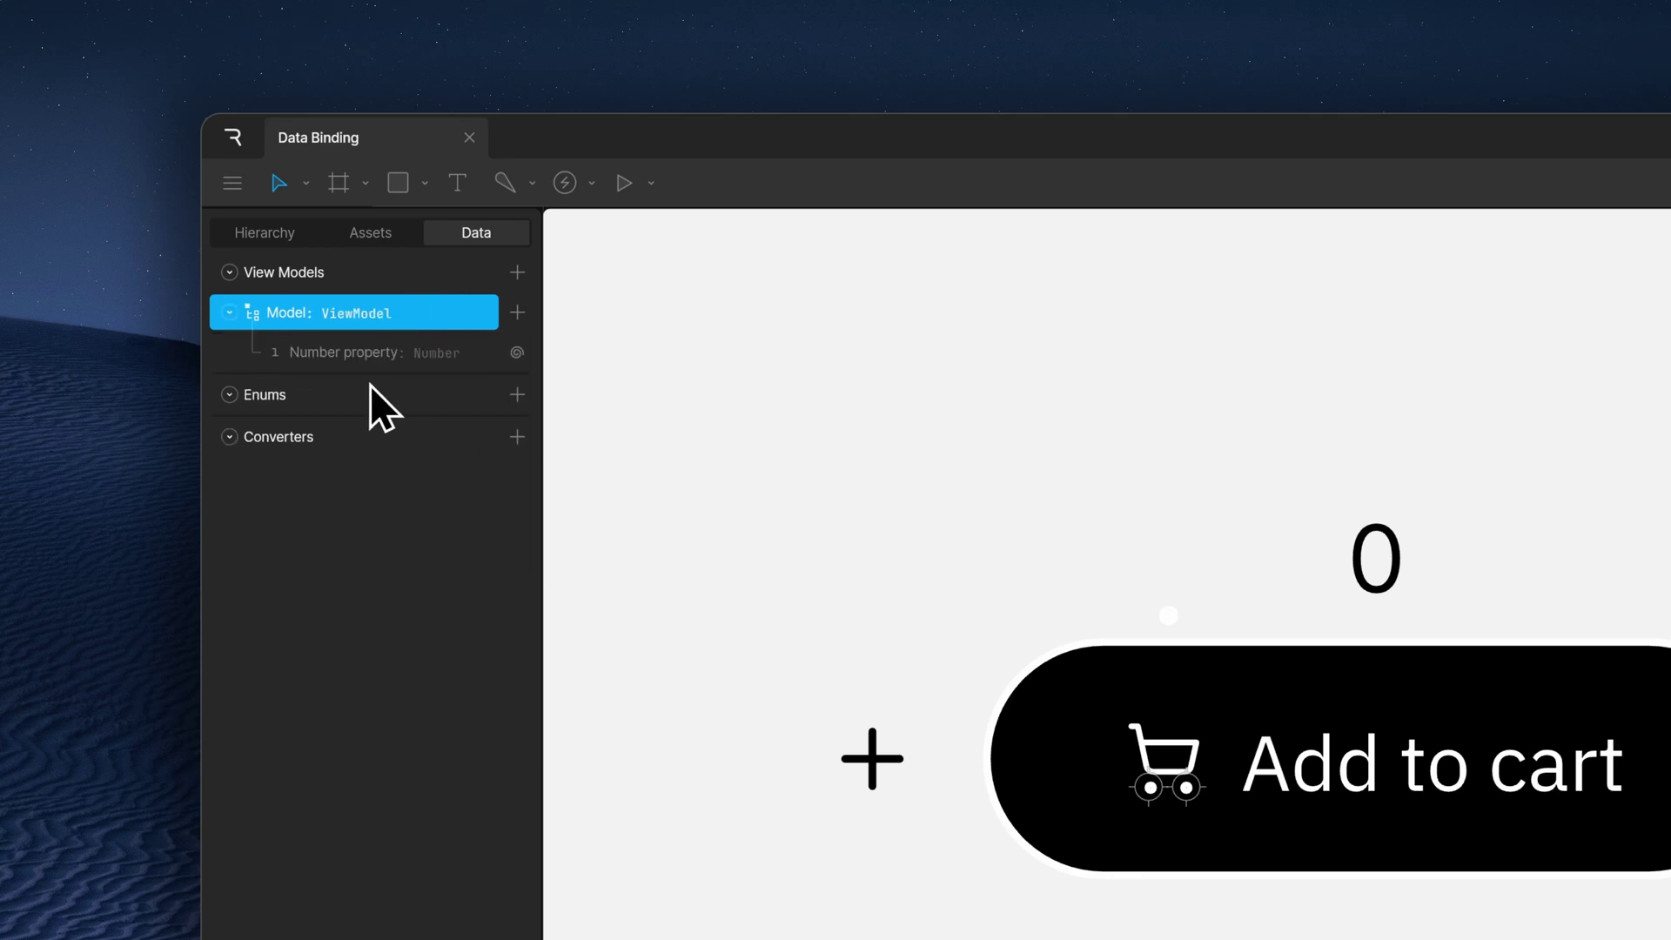
pyautogui.doubleClick(364, 359)
pyautogui.write('cart')
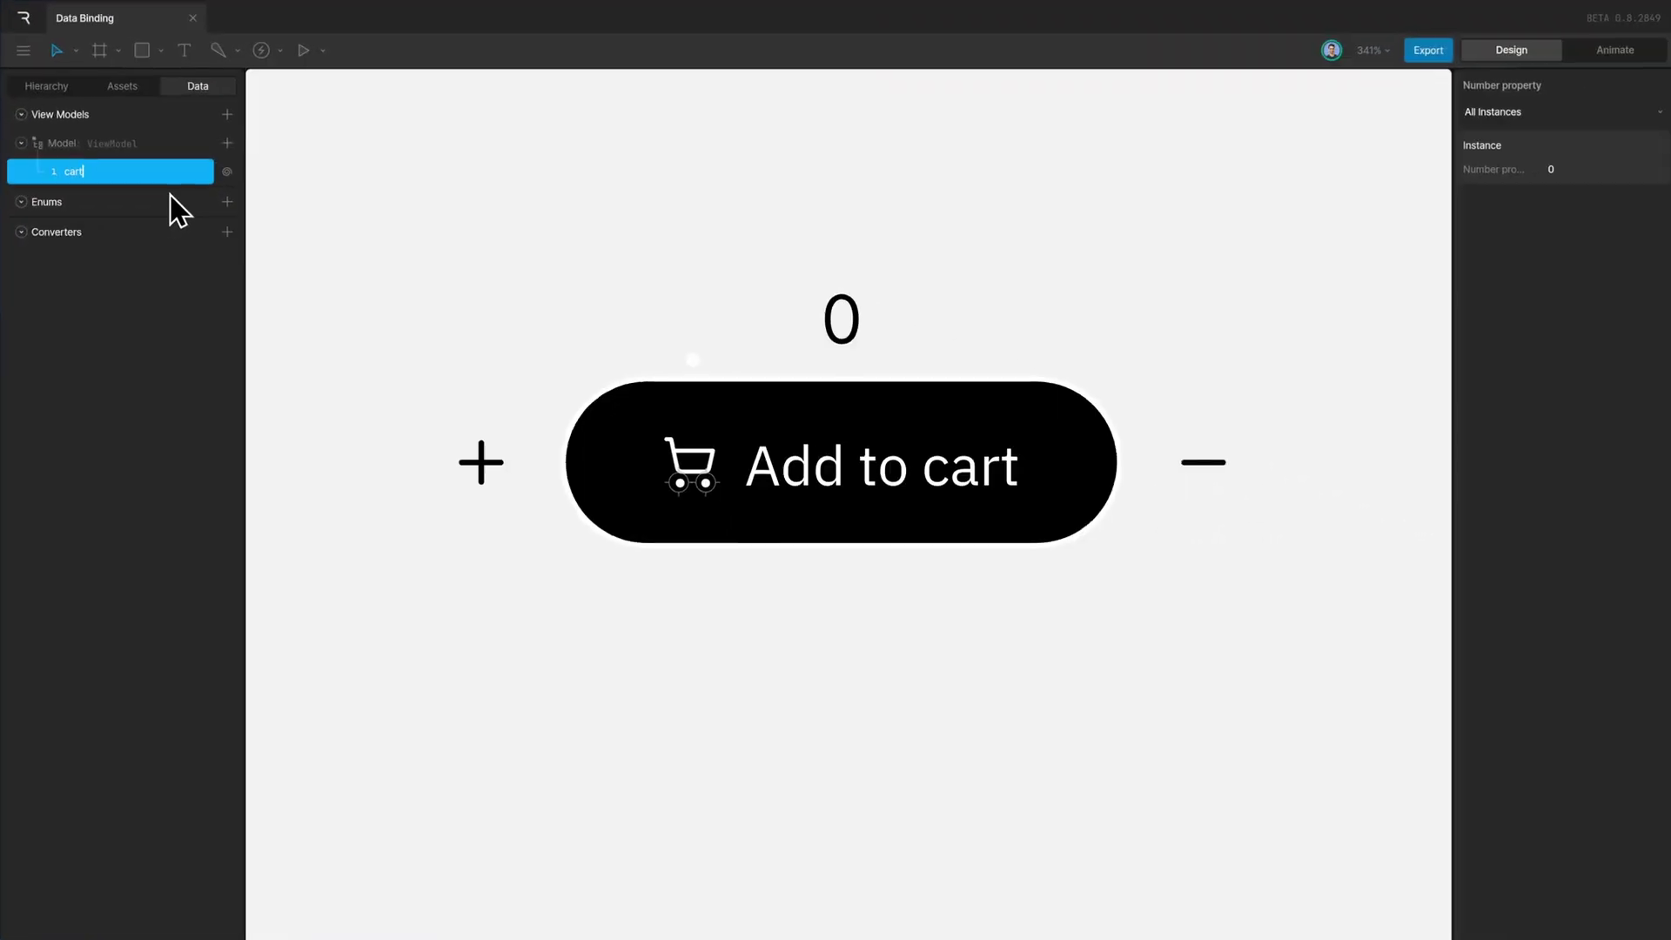
pyautogui.press('Return')
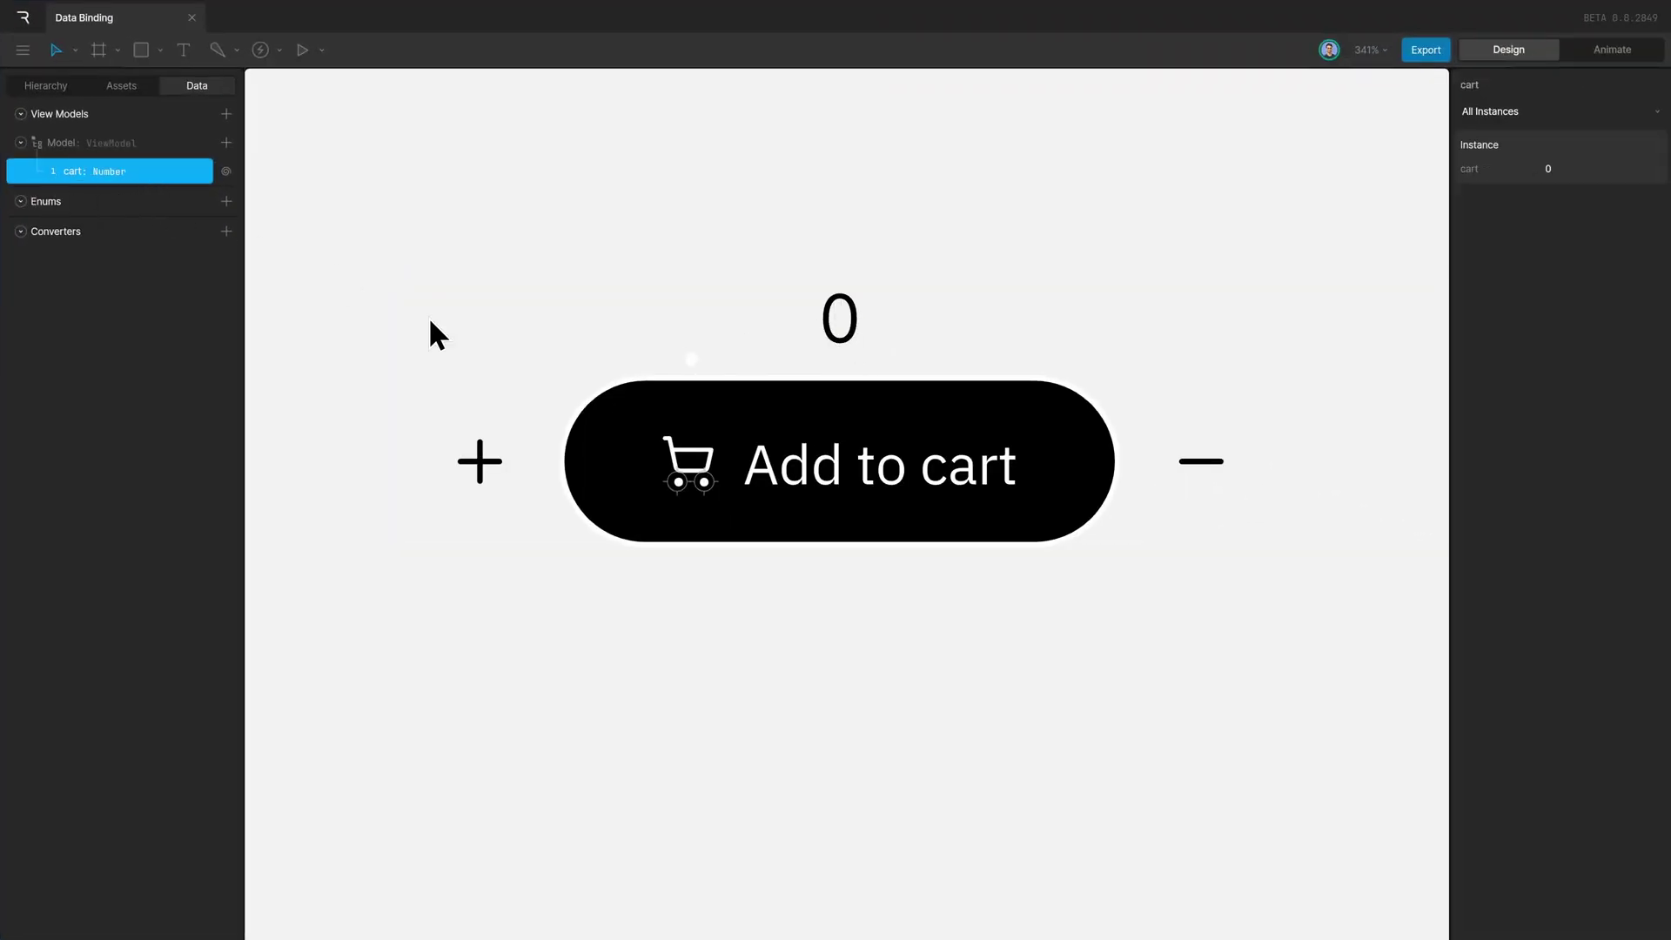
# - Add a data bind to the text of Run 1 under the Number object, leaving its property unset
pyautogui.click(47, 87)
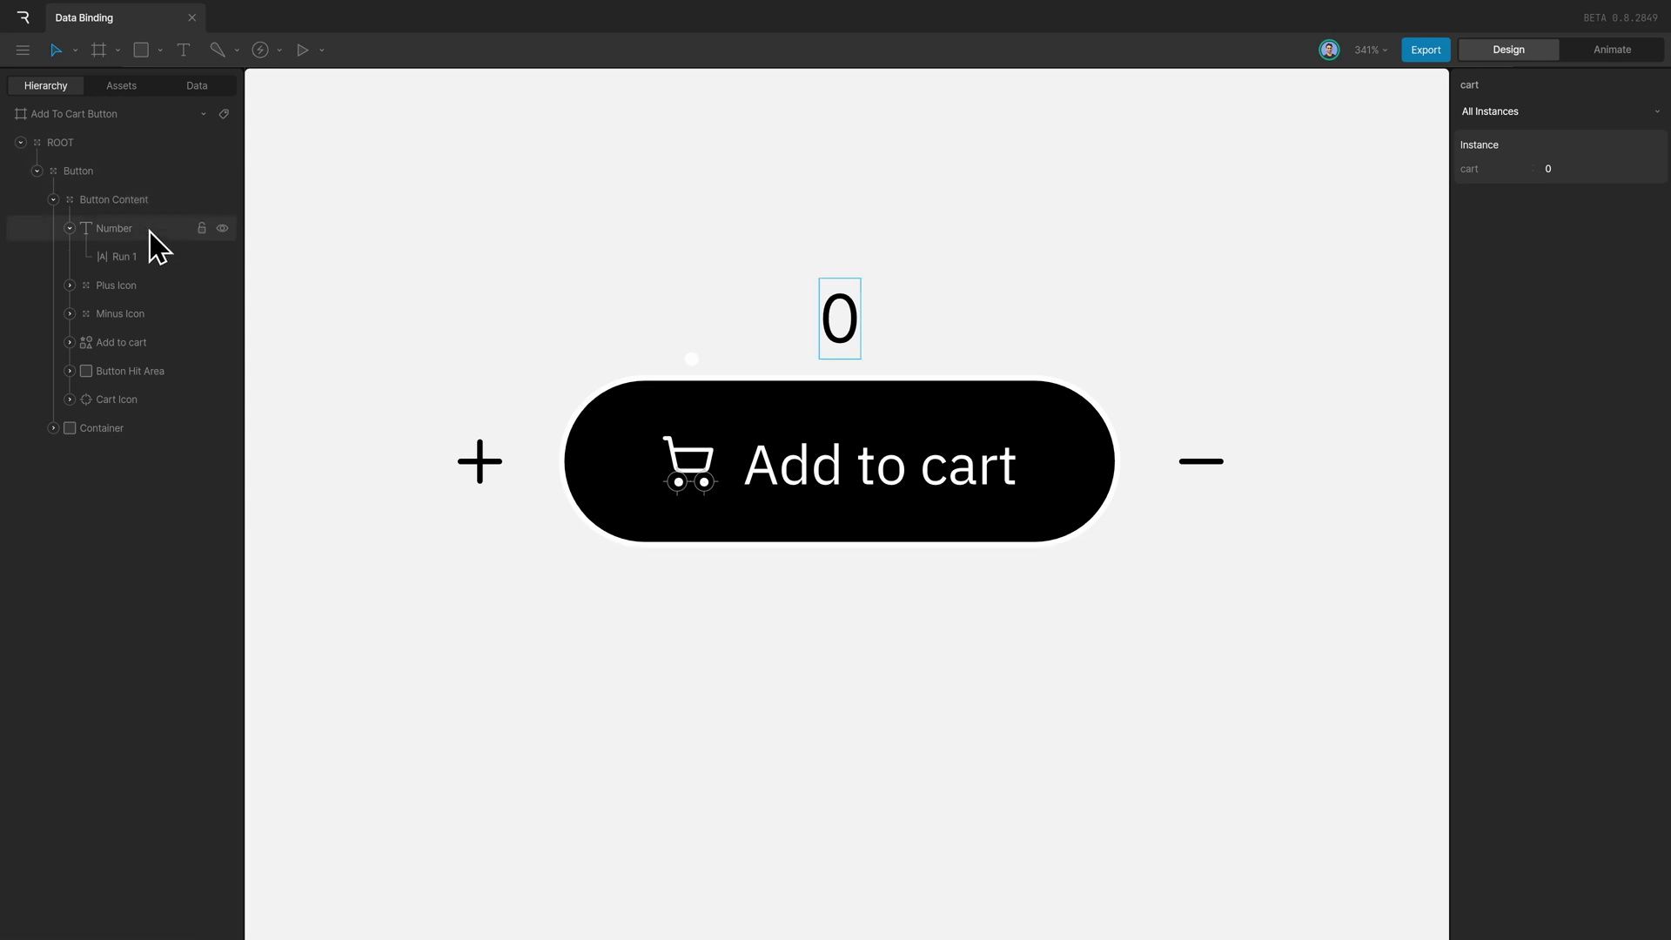
pyautogui.click(153, 263)
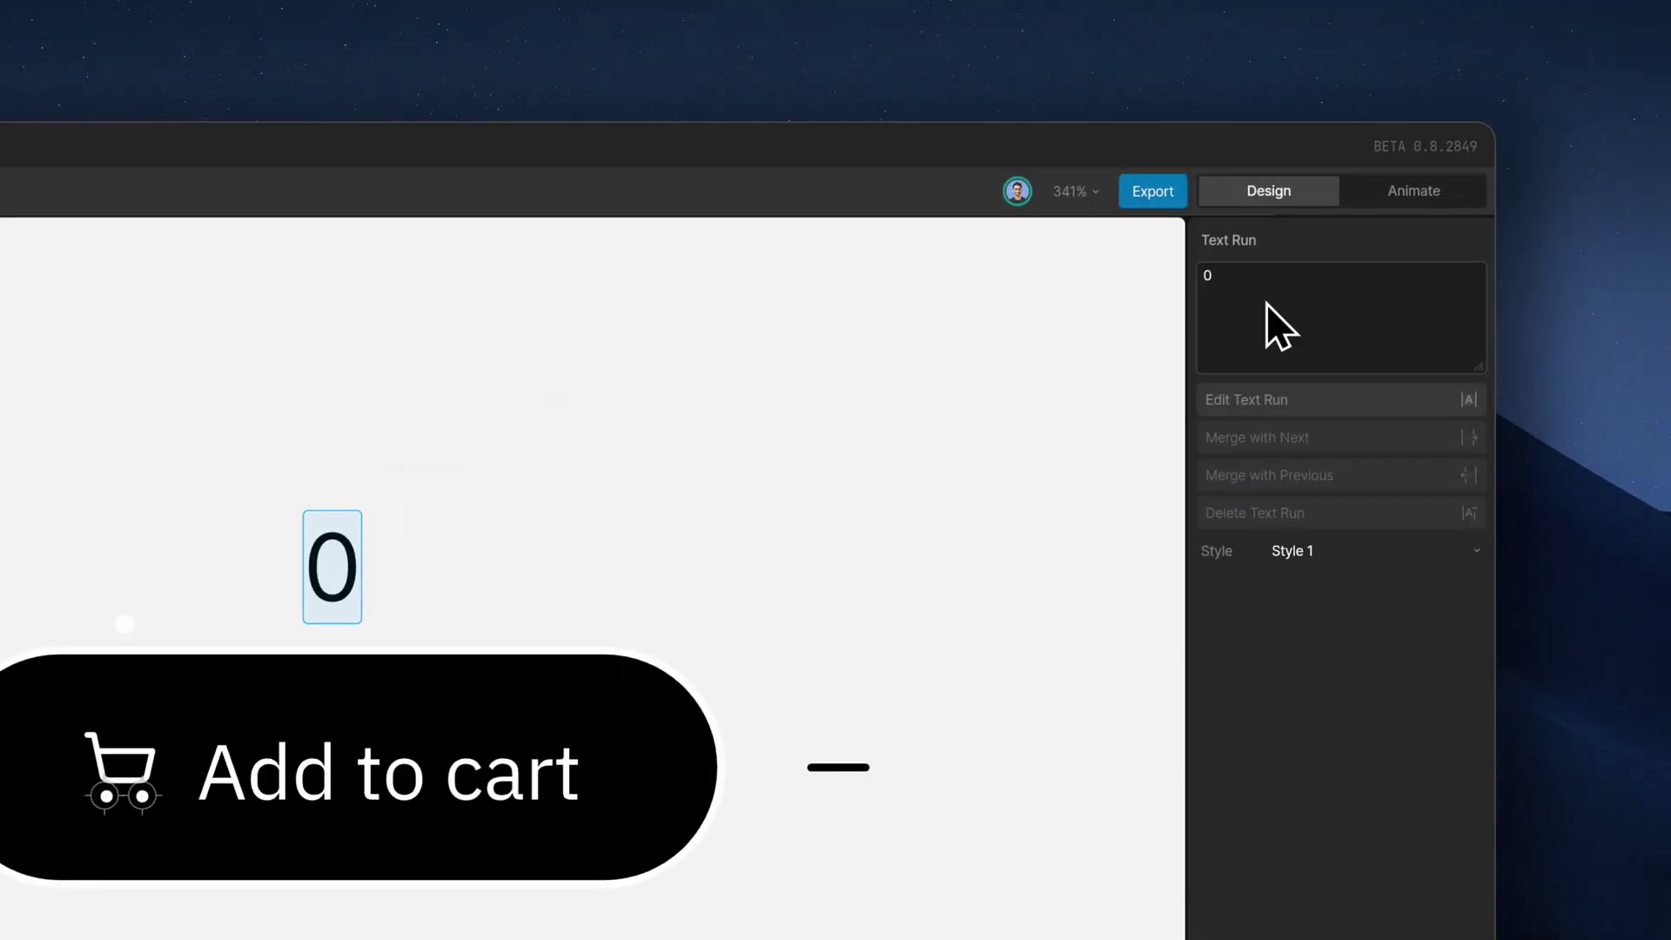
pyautogui.rightClick(1266, 304)
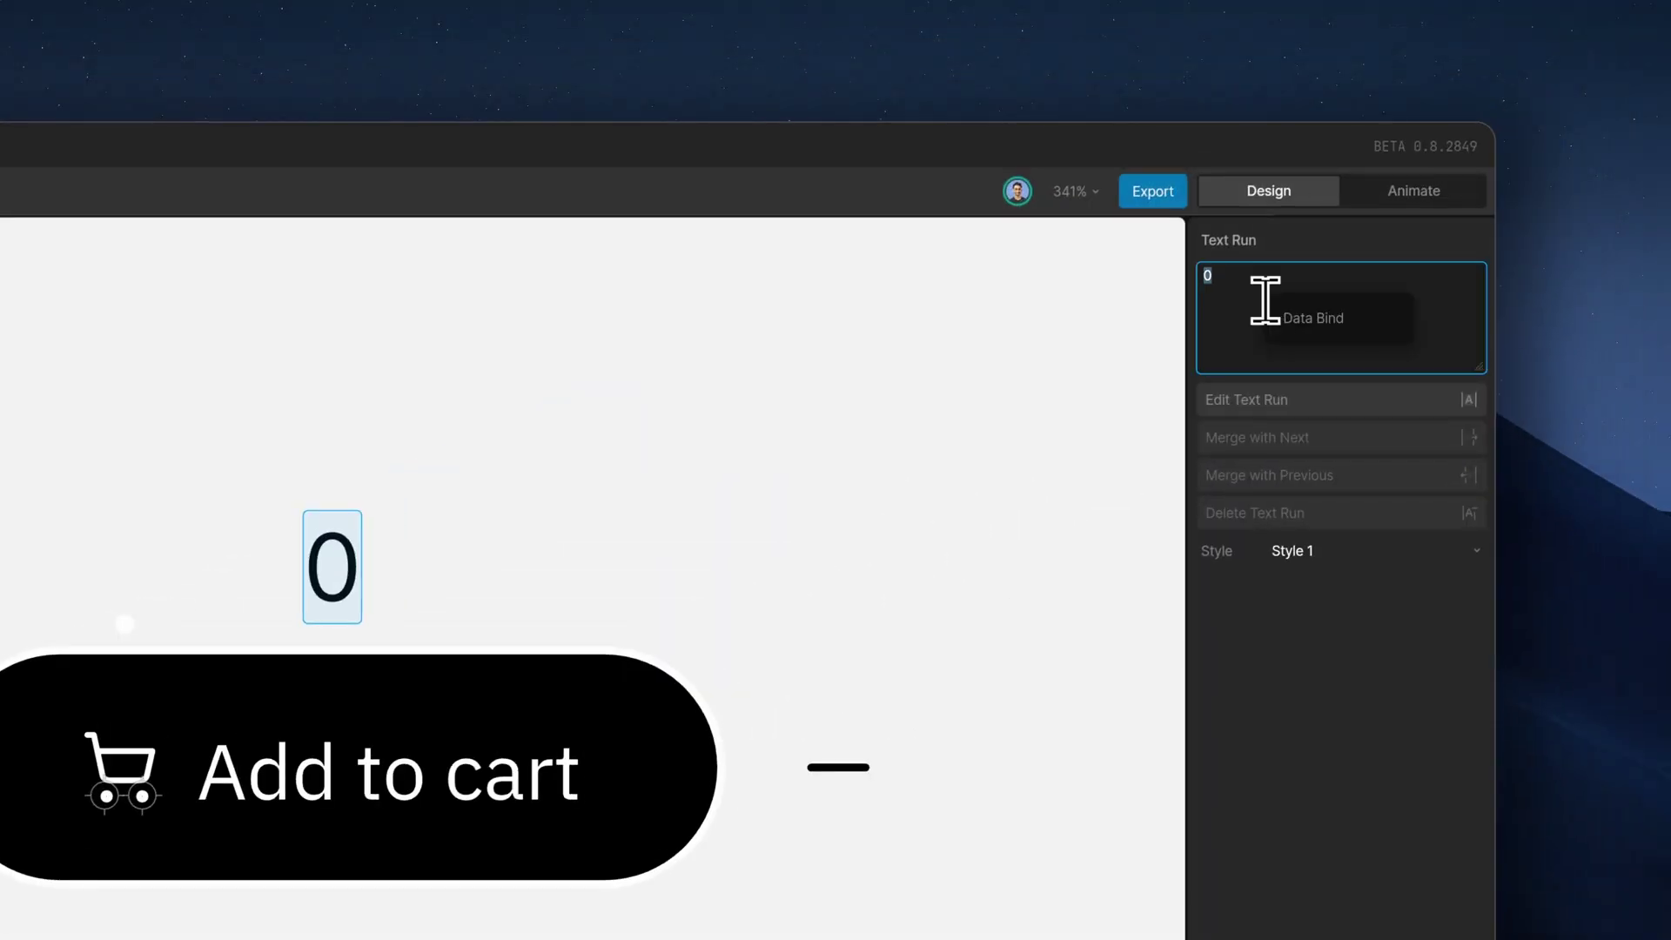
pyautogui.click(1371, 318)
pyautogui.click(1027, 326)
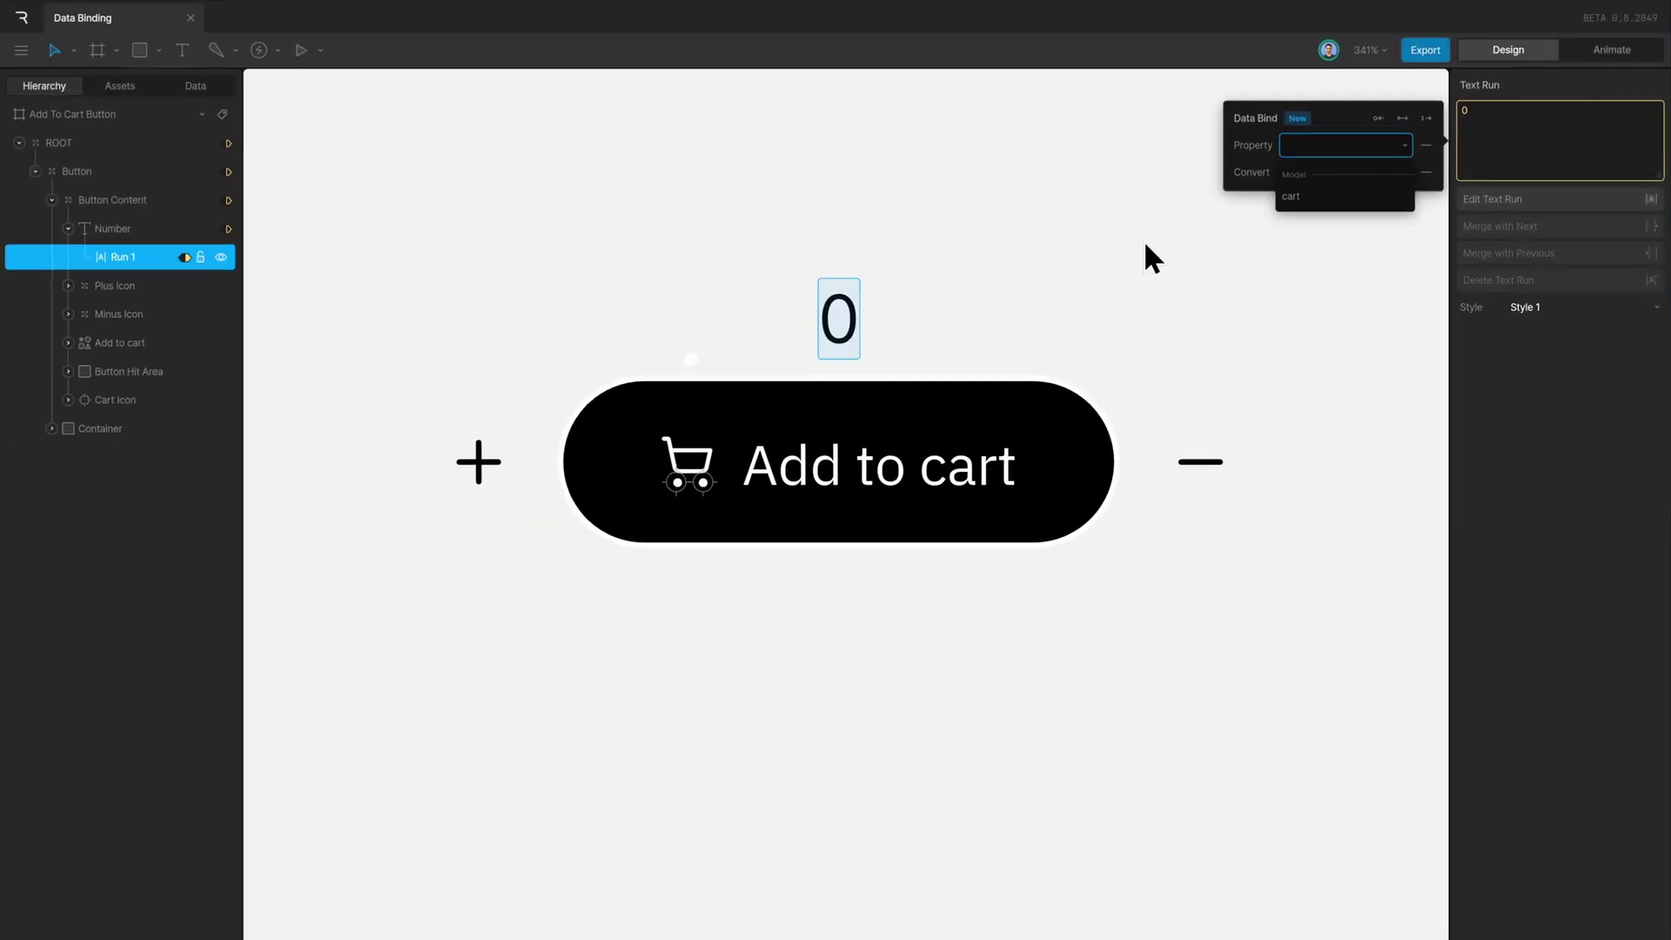
pyautogui.click(1132, 247)
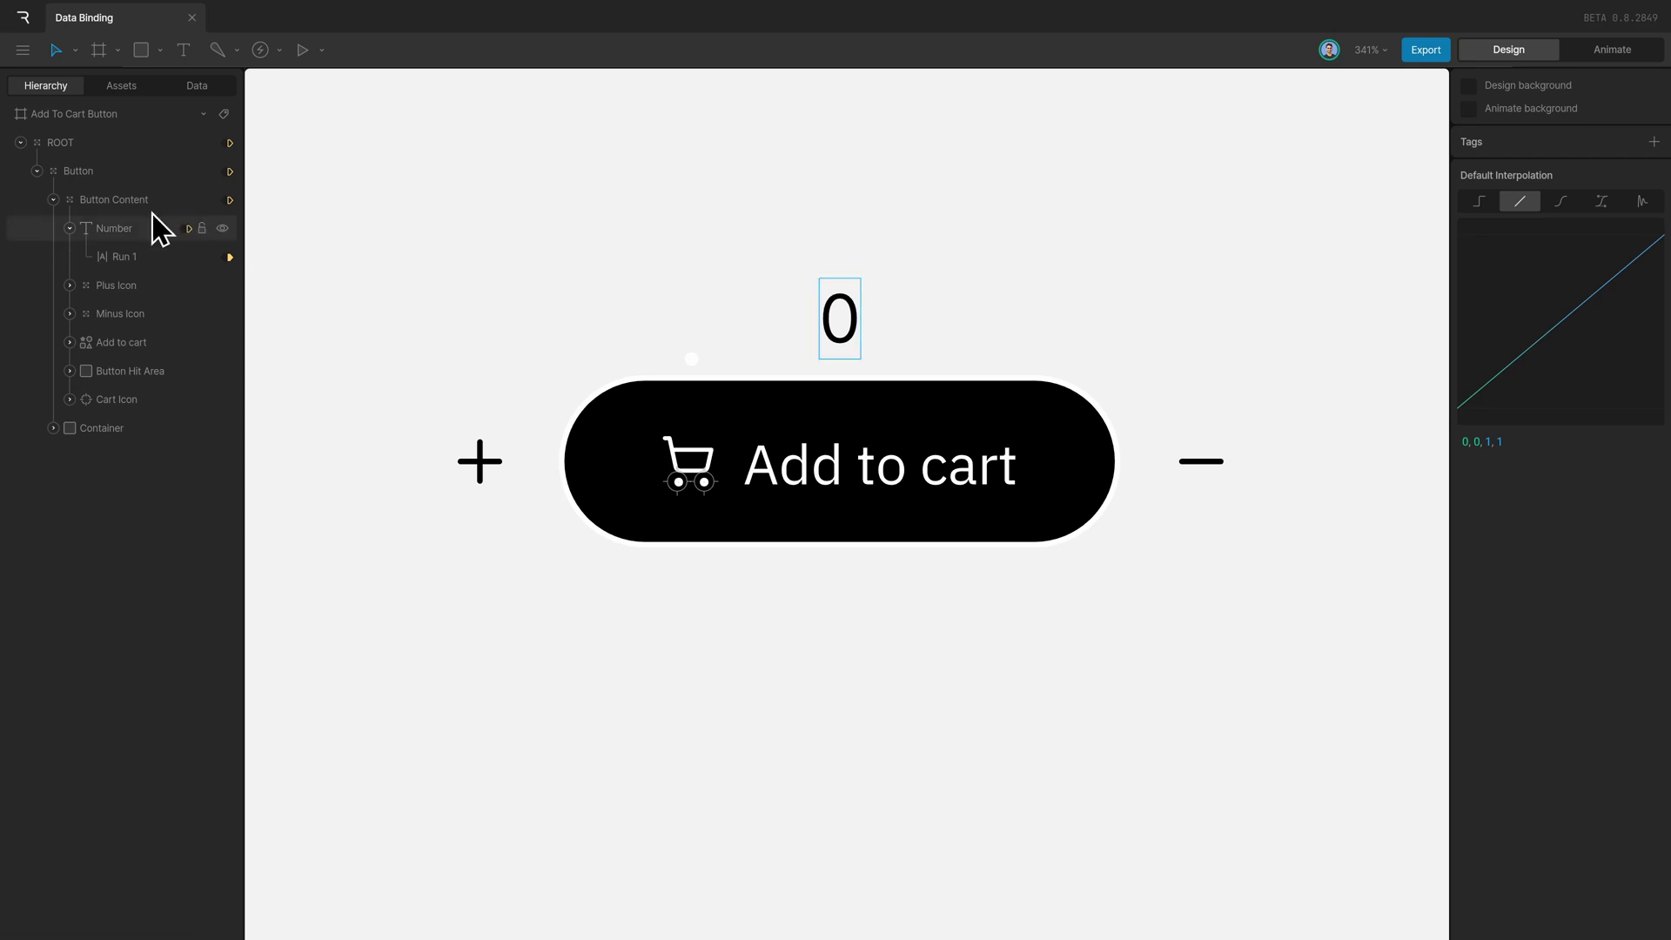
# - Bind the Add To Cart Button artboard to the Model view model
pyautogui.click(95, 117)
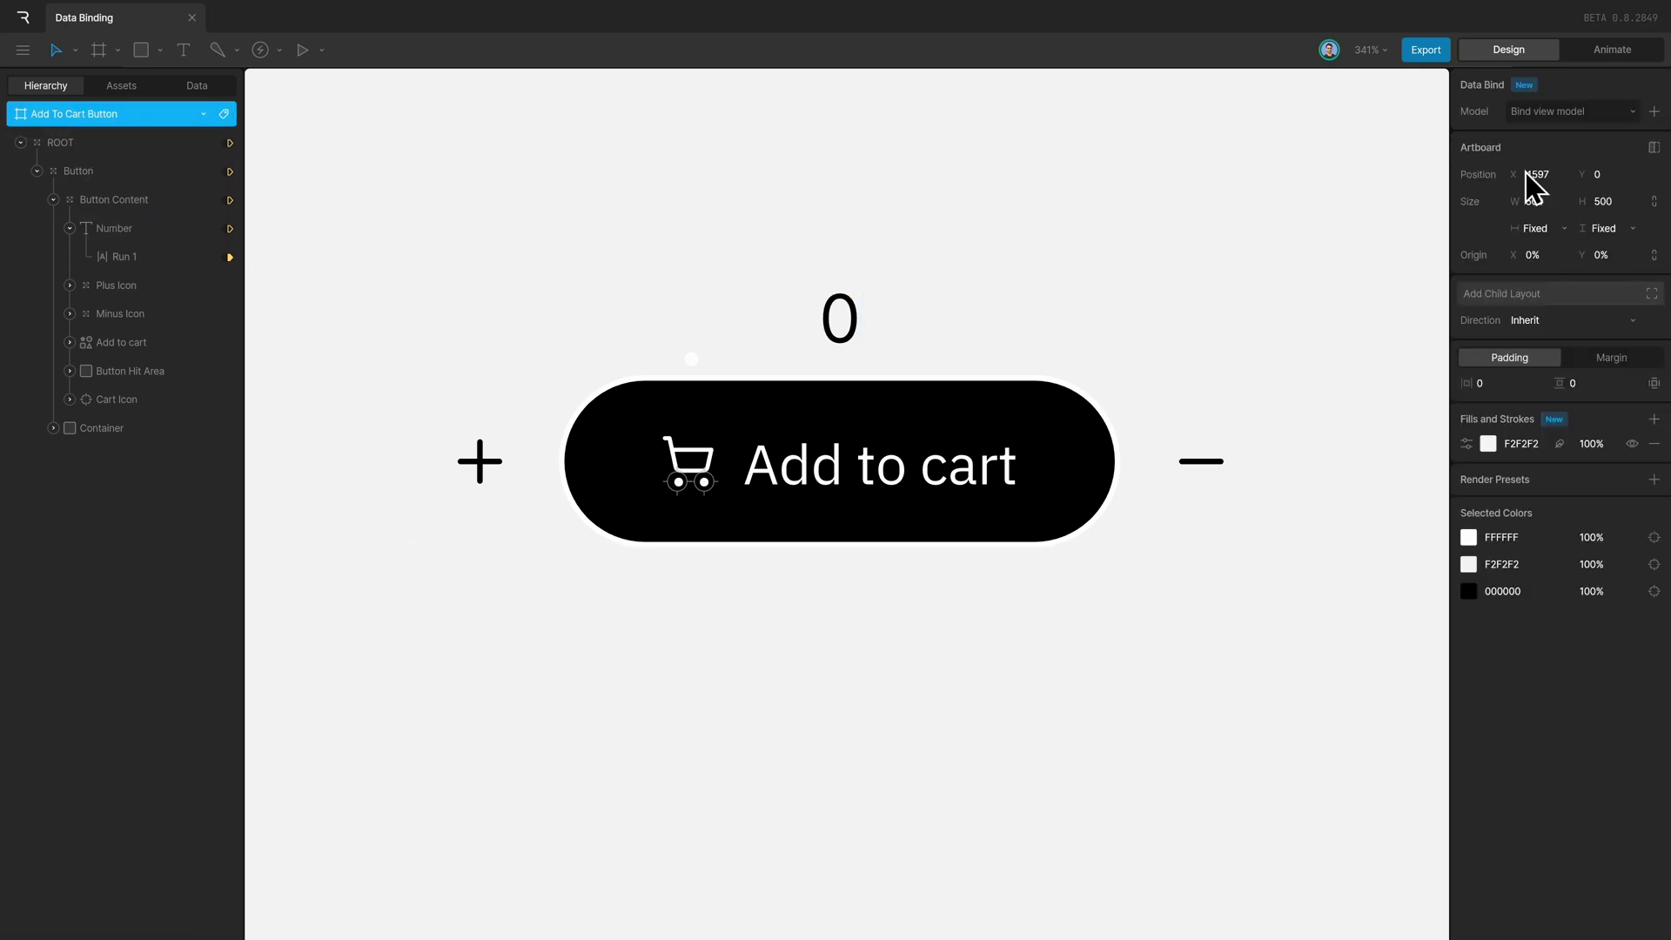
pyautogui.click(1558, 112)
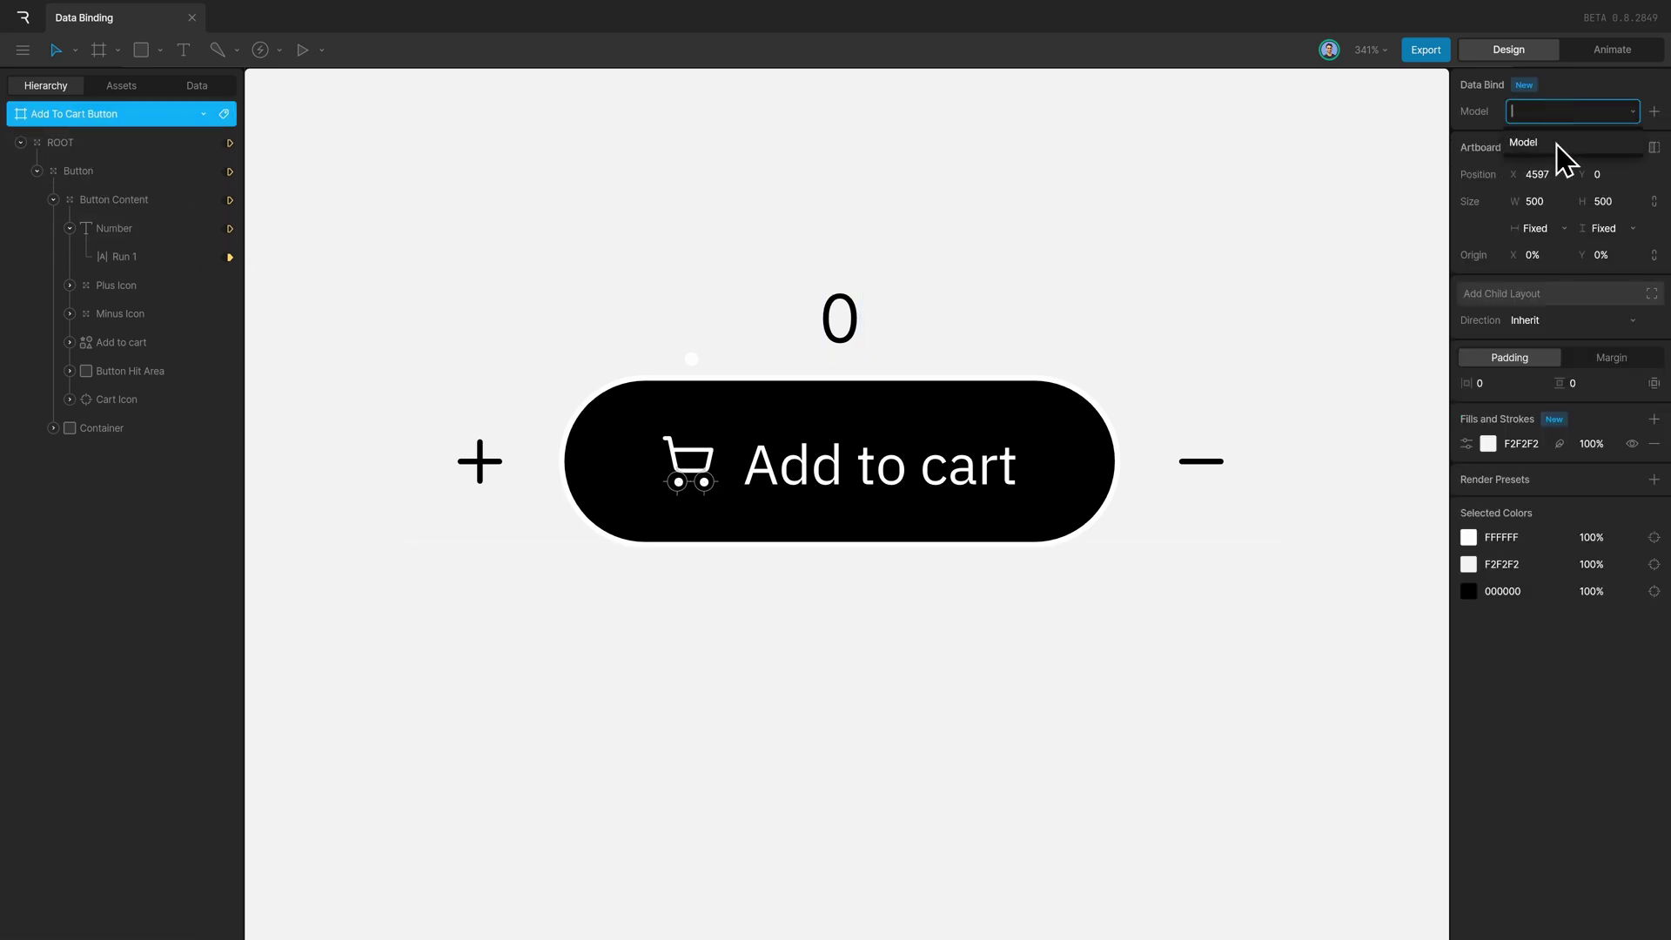
pyautogui.click(1551, 143)
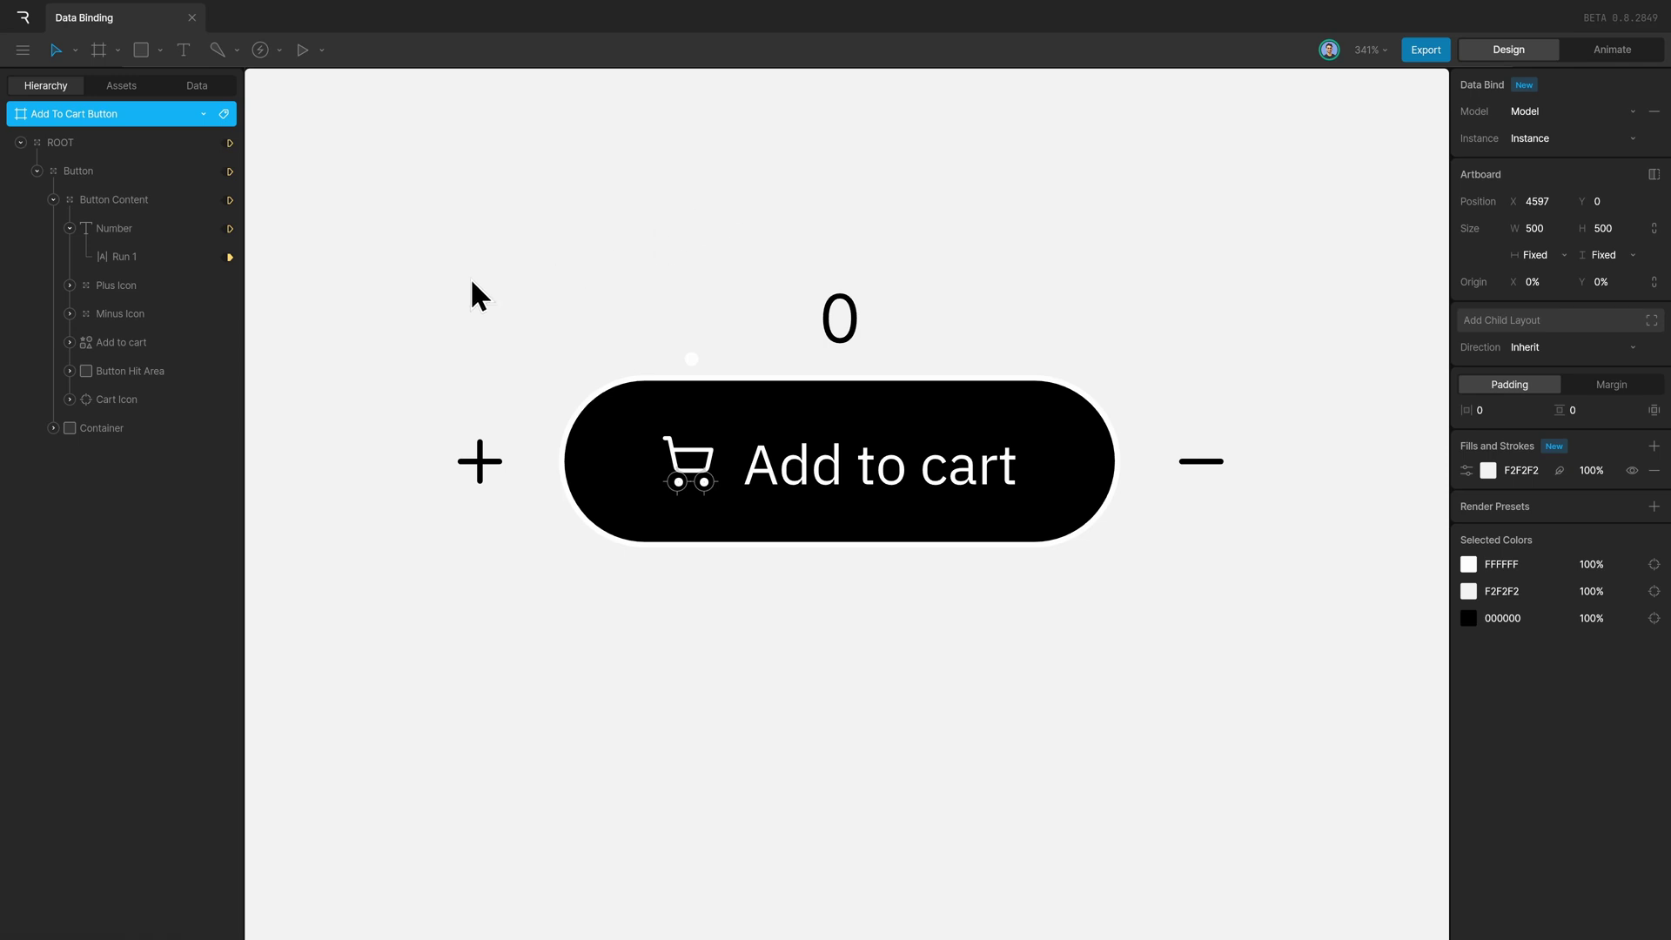
# - Update the data bind on Run 1's text to use the cart property
pyautogui.click(183, 261)
pyautogui.rightClick(1492, 119)
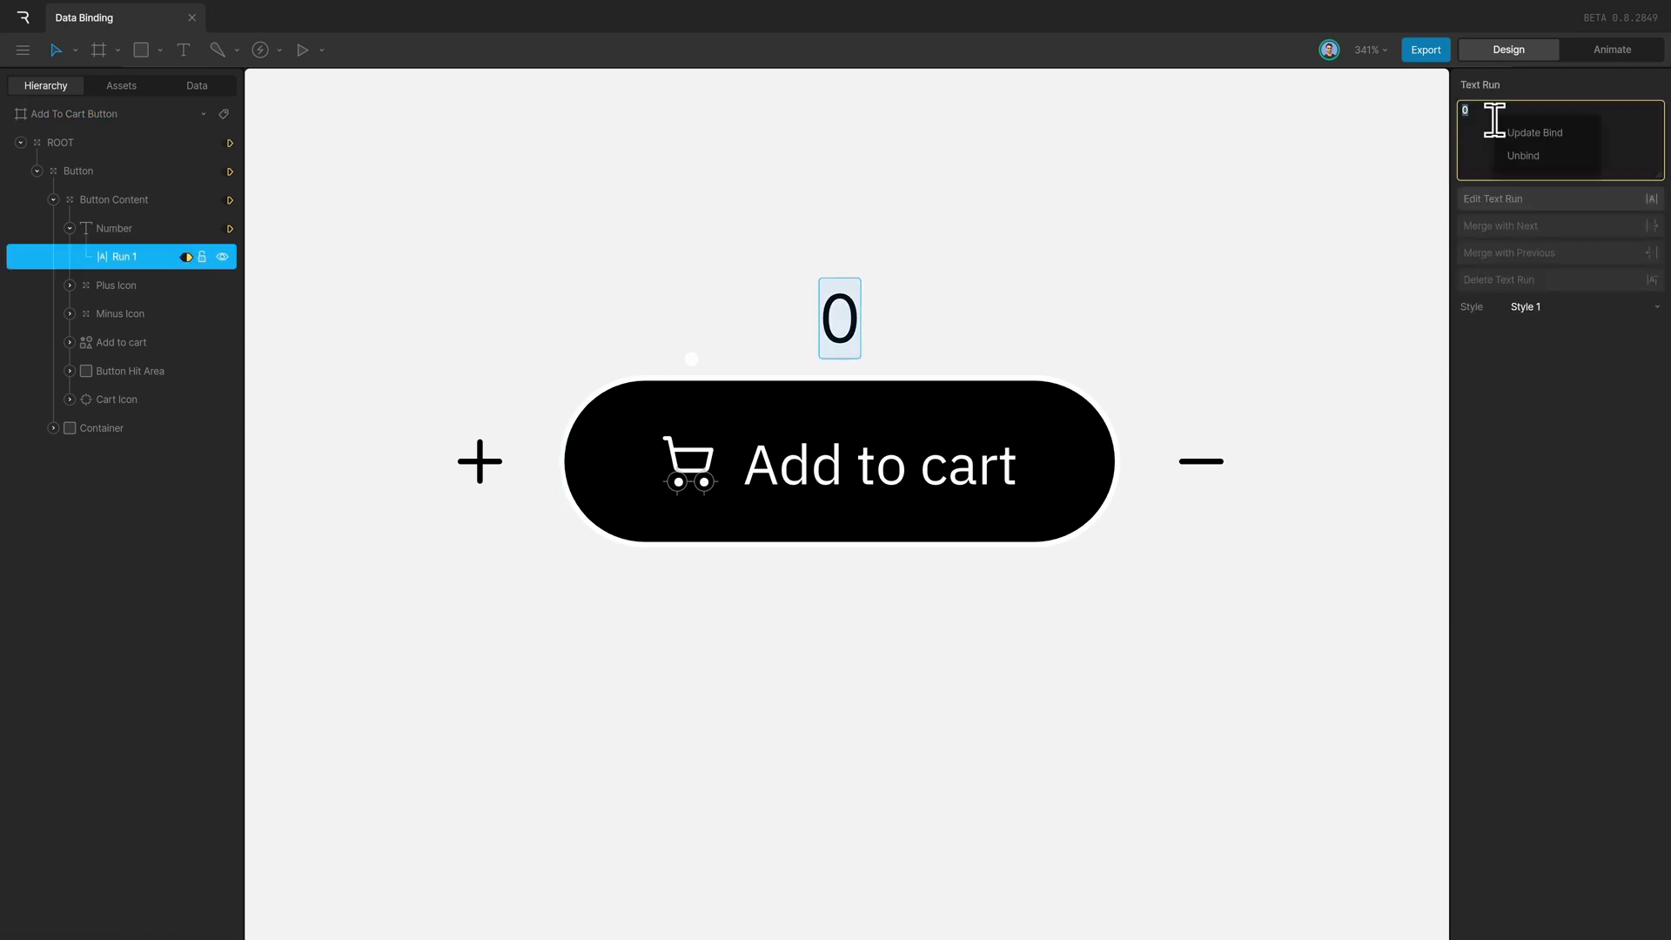
pyautogui.click(1519, 153)
pyautogui.click(1335, 144)
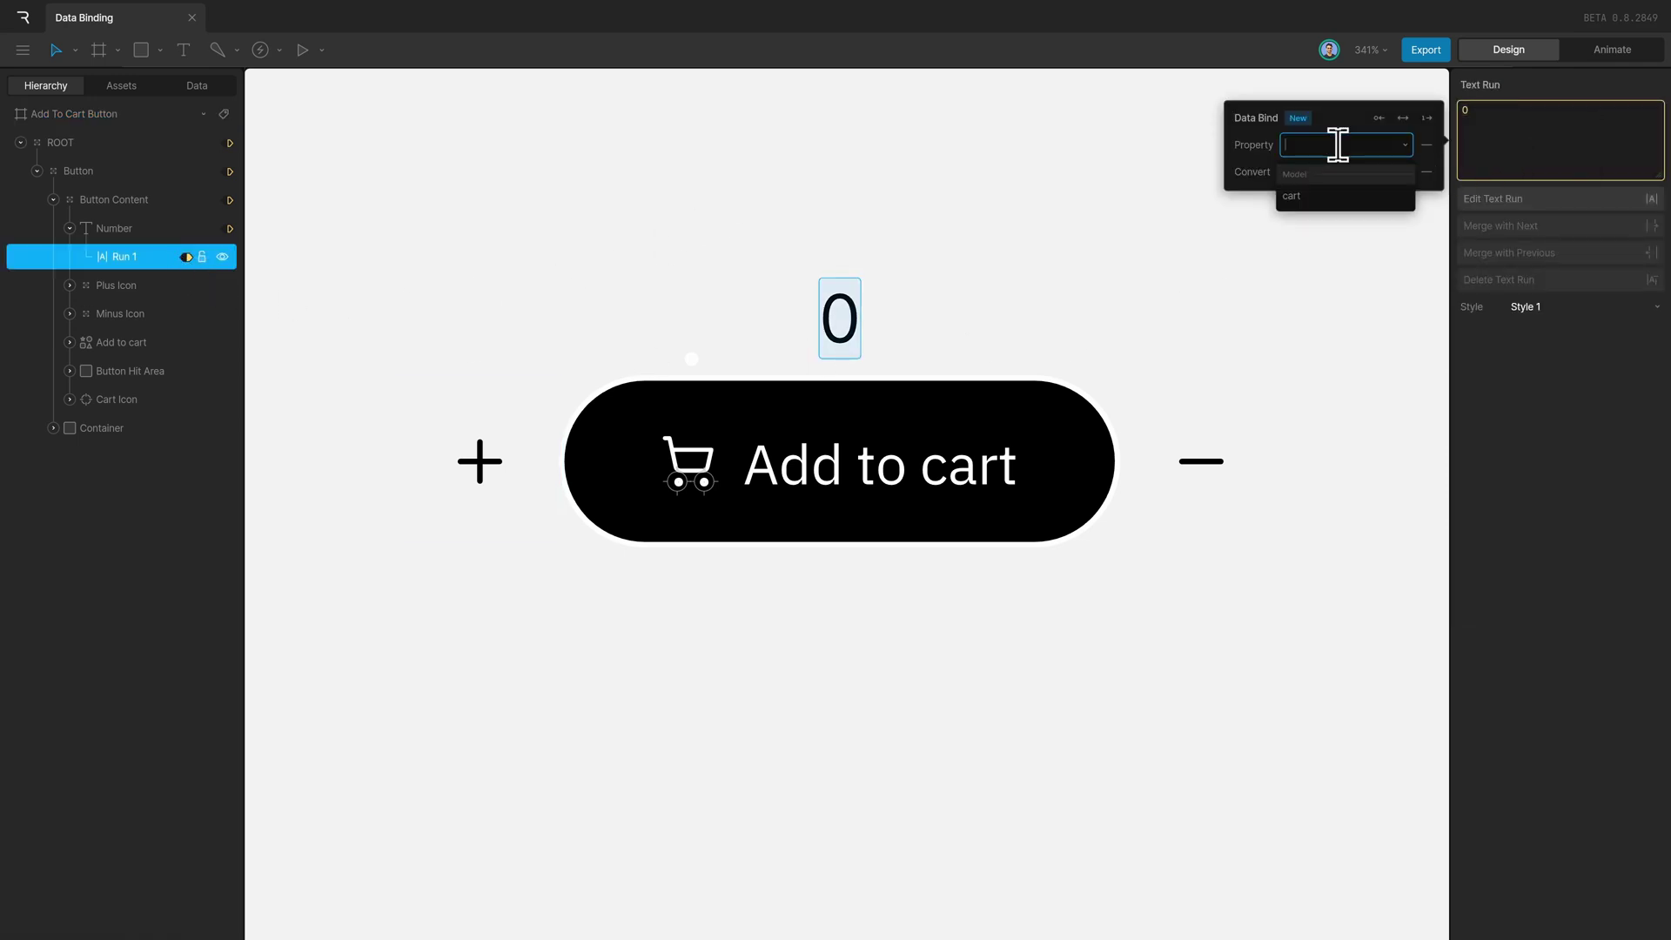
pyautogui.click(1324, 207)
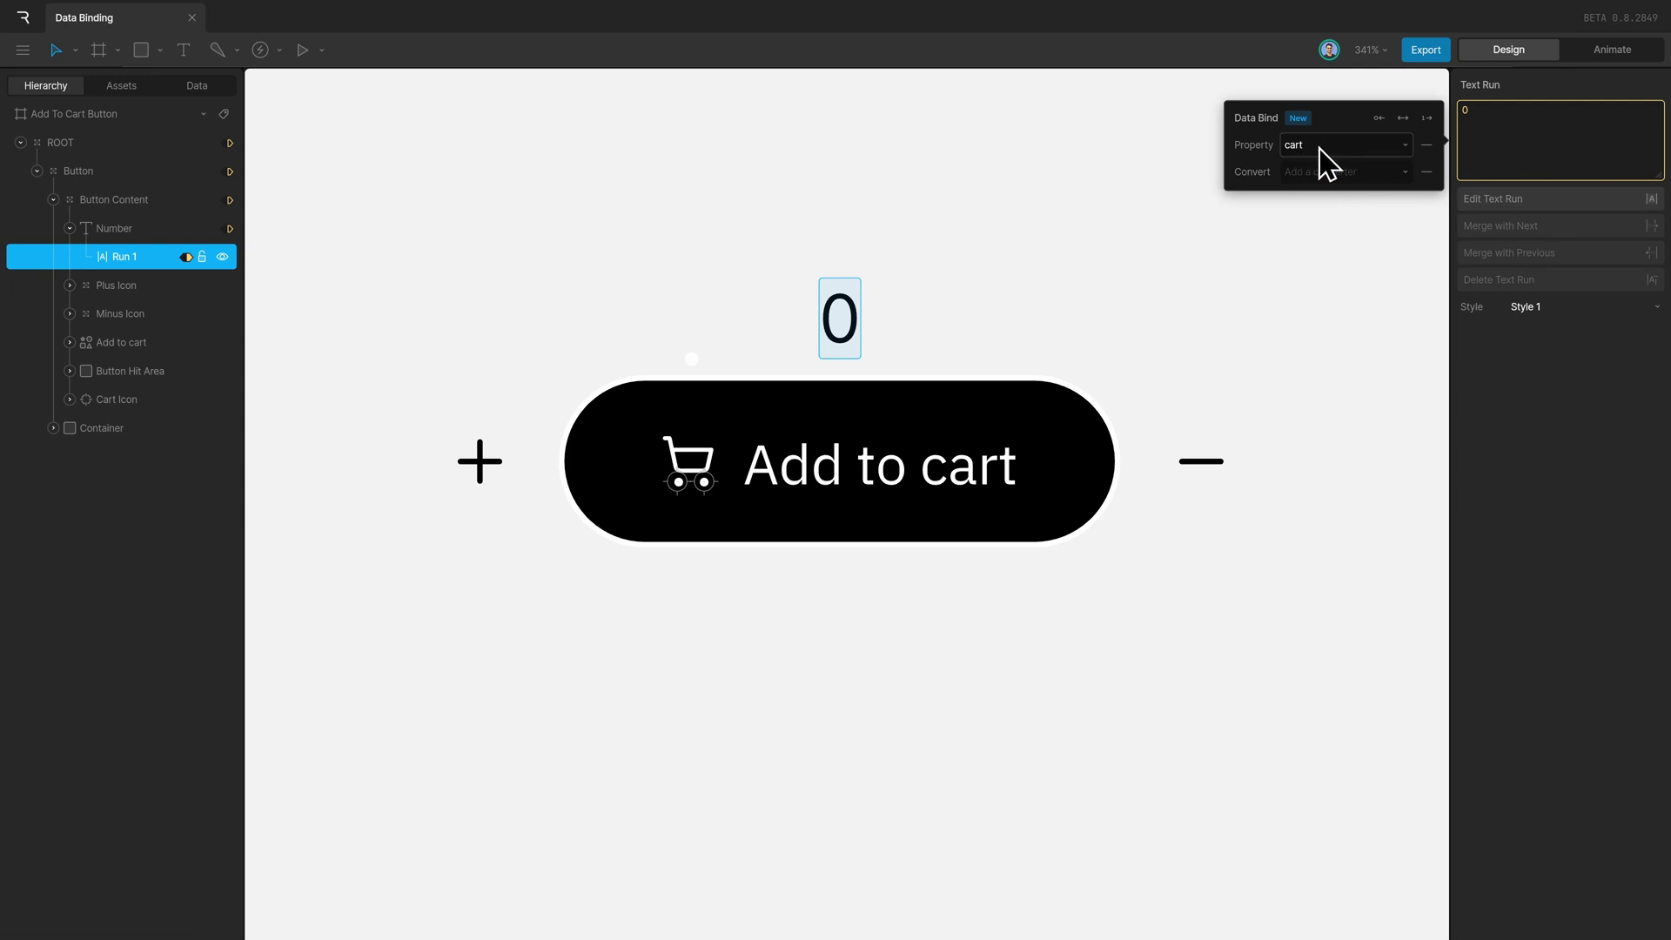
# - Add a Convert to String converter and enable its Round Decimals option with 0 decimals
pyautogui.click(207, 89)
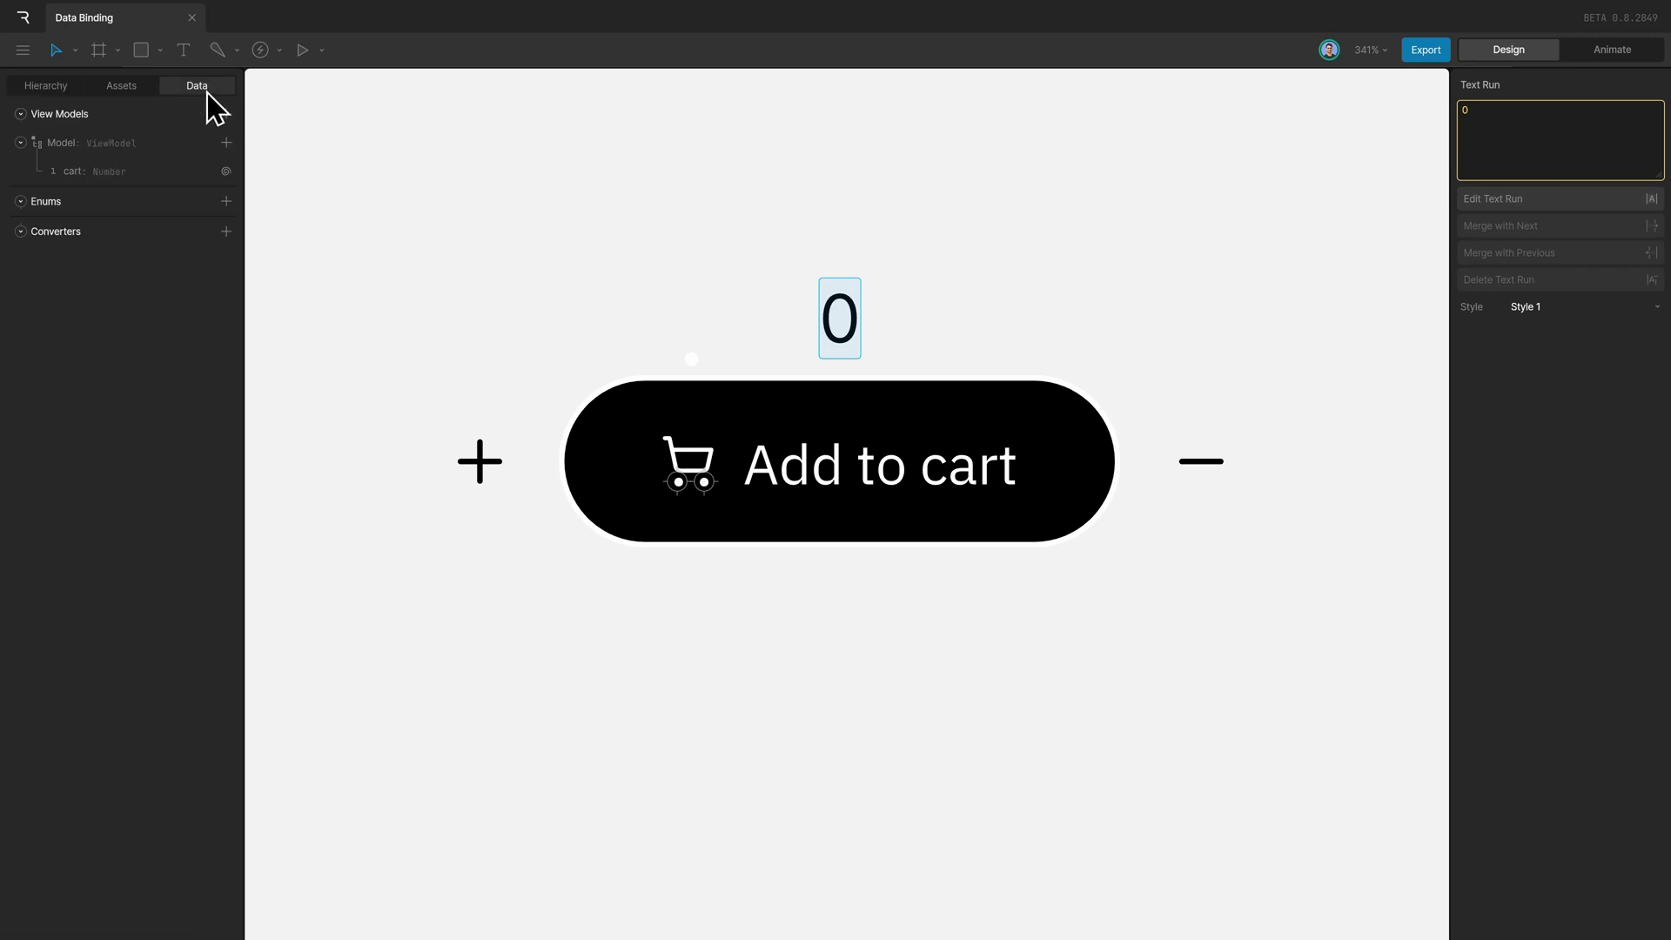
pyautogui.click(226, 231)
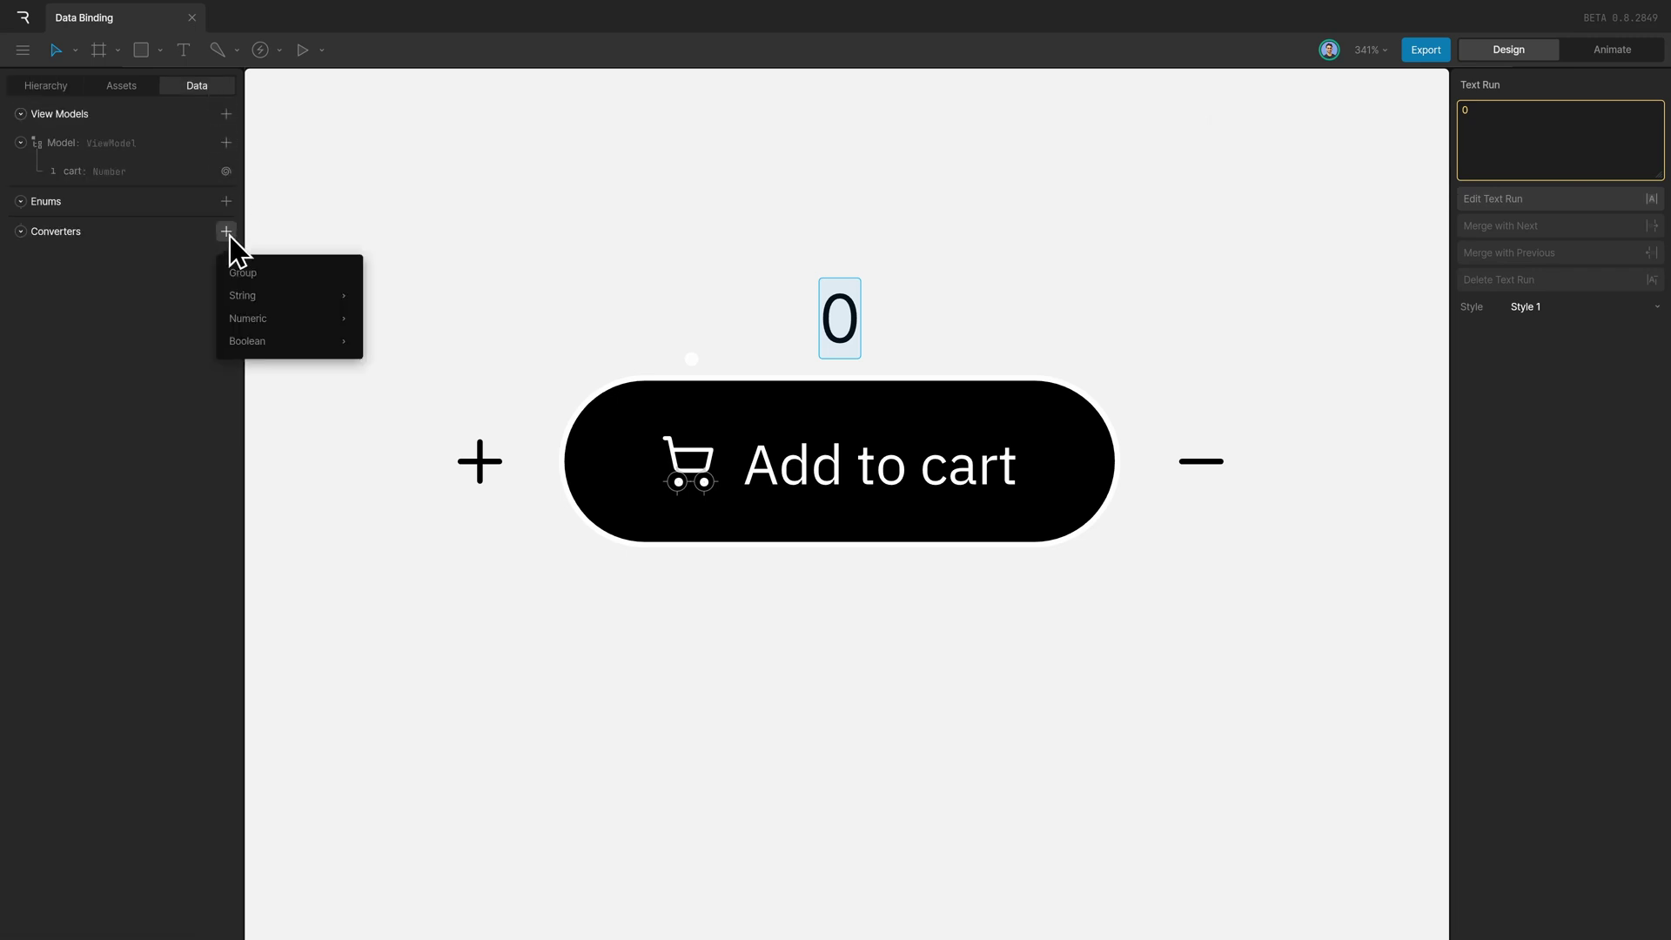
pyautogui.moveTo(259, 298)
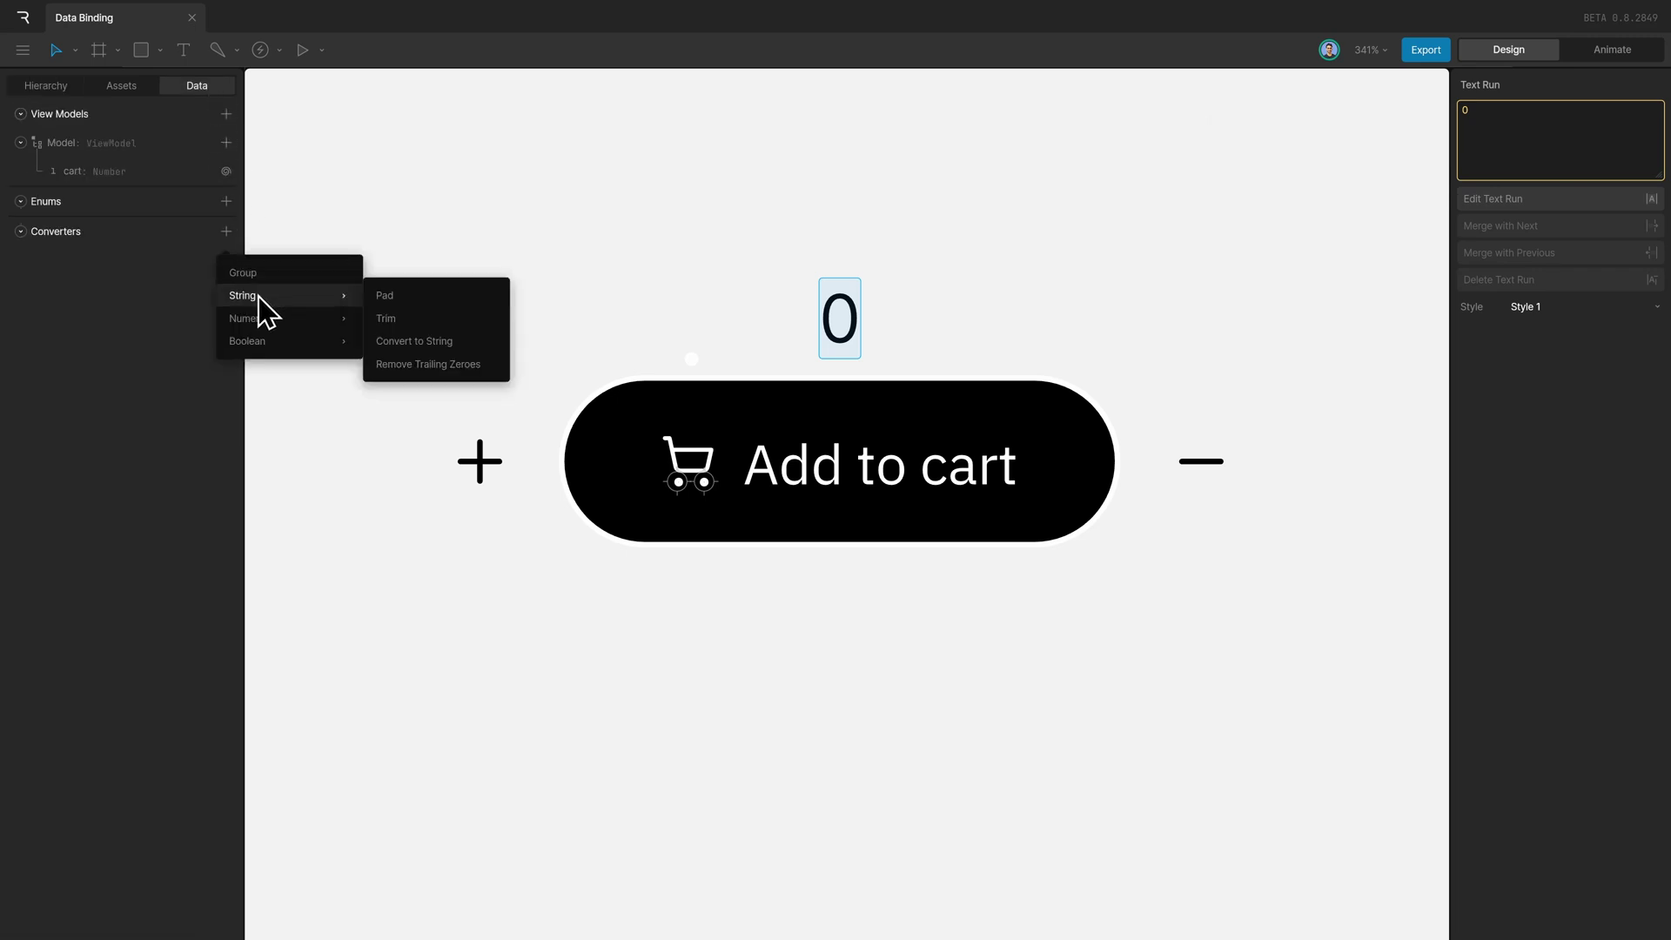
pyautogui.click(439, 343)
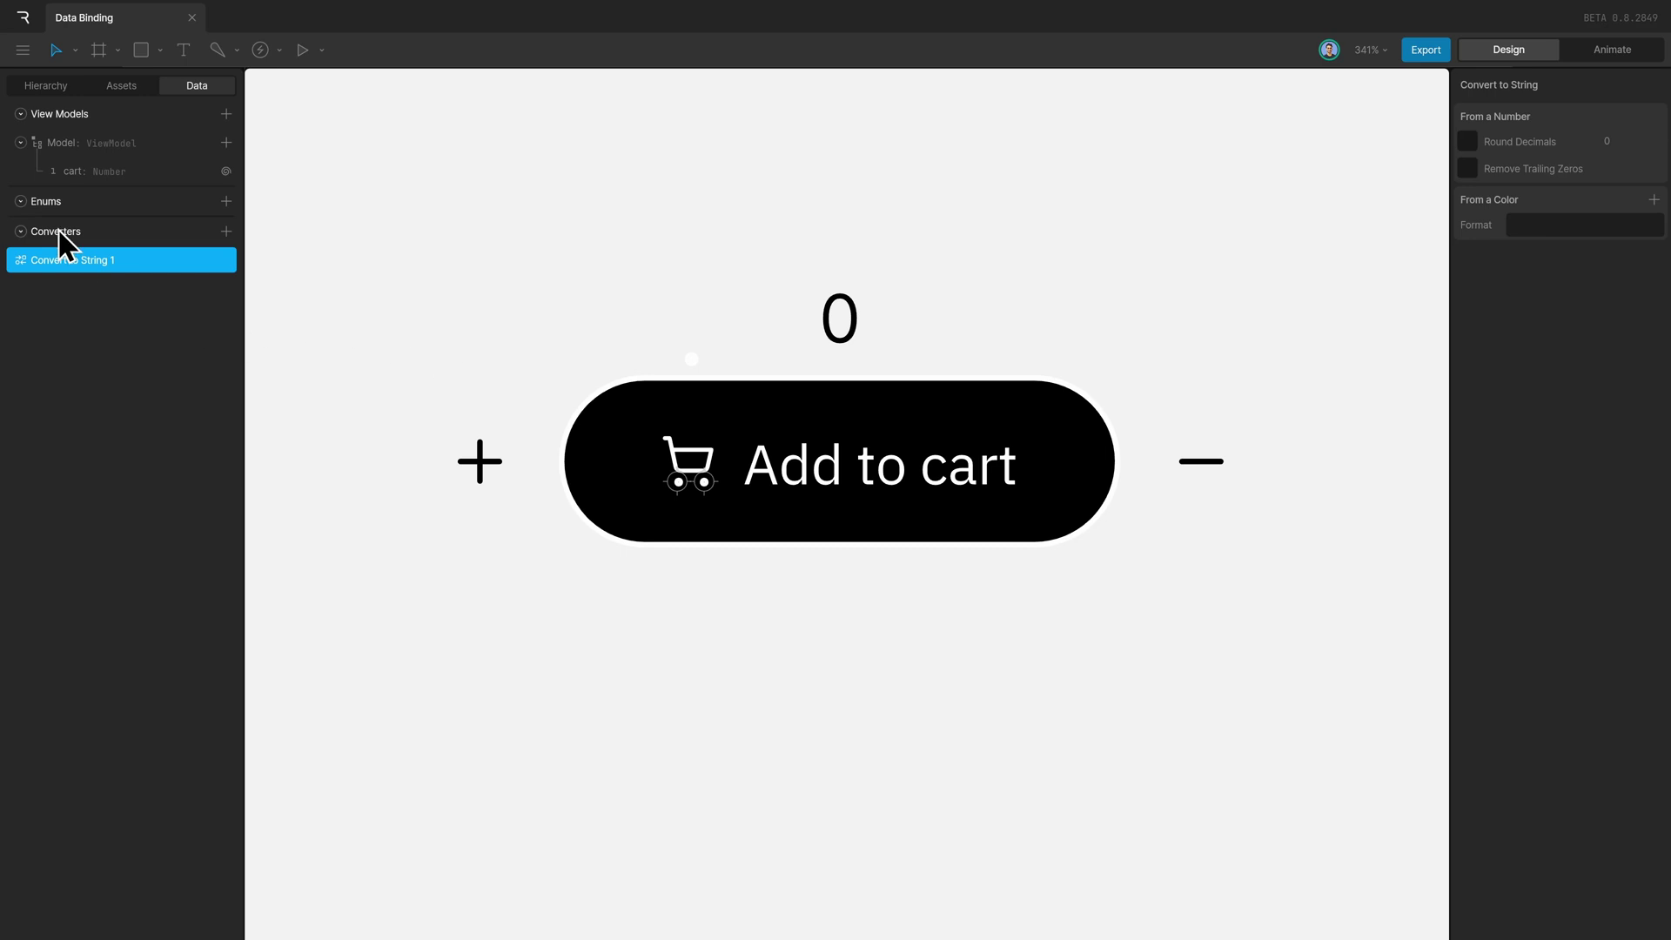
pyautogui.click(1467, 141)
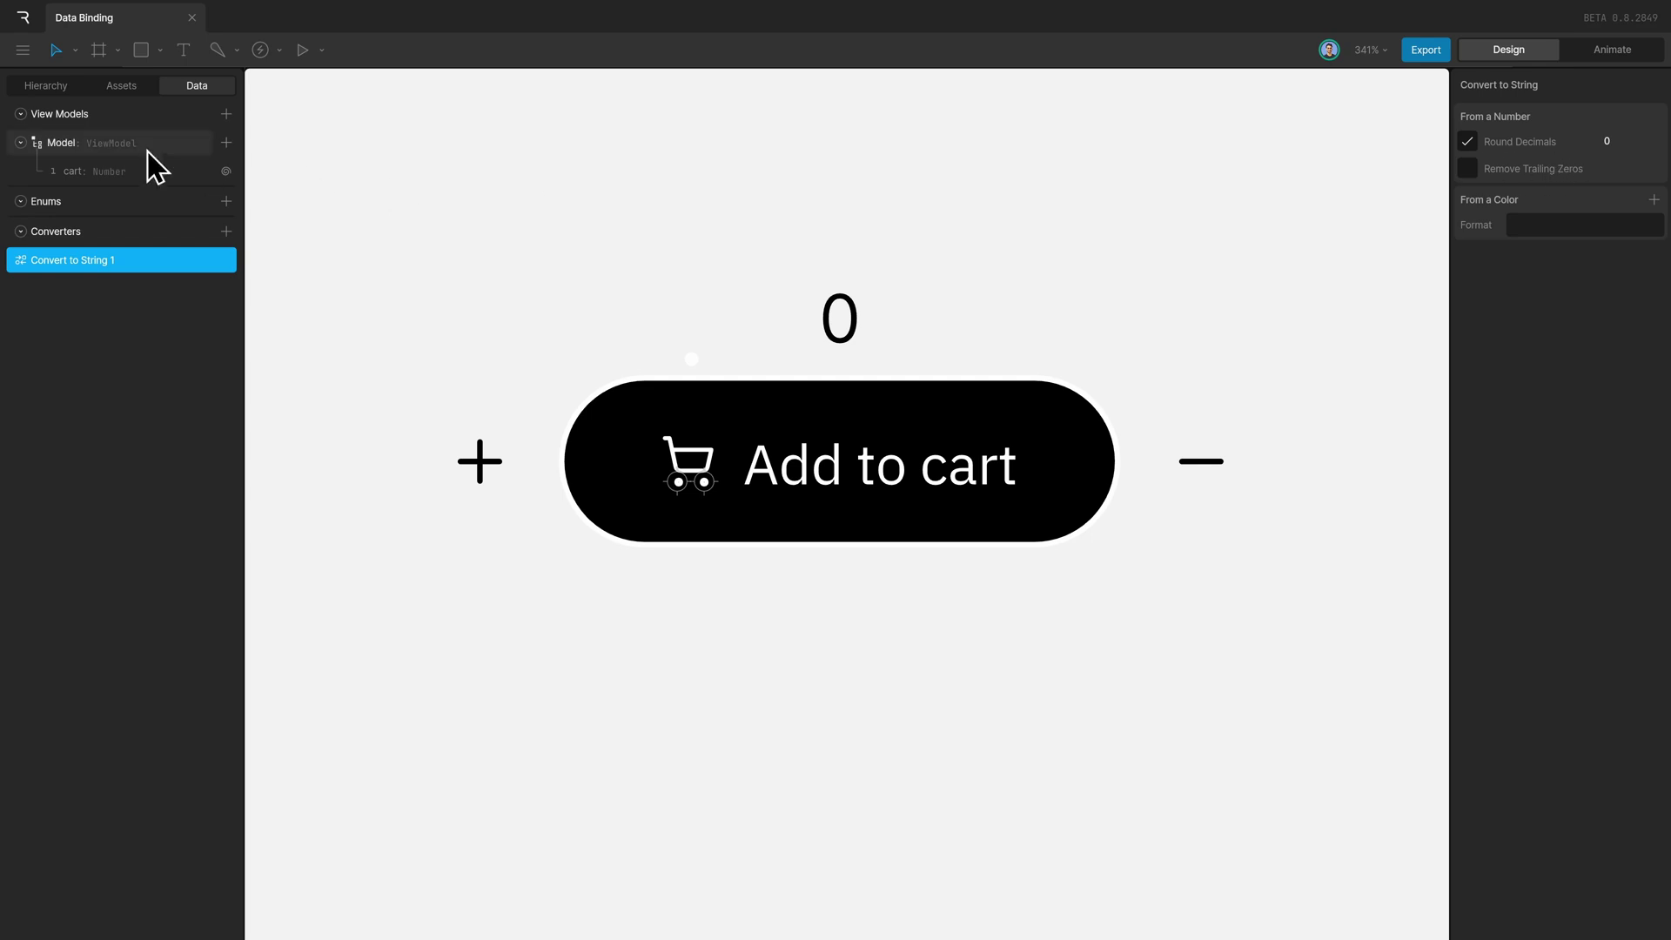
# - Update the data bind on Run 1's text to use the Convert to String 1 converter
pyautogui.click(48, 86)
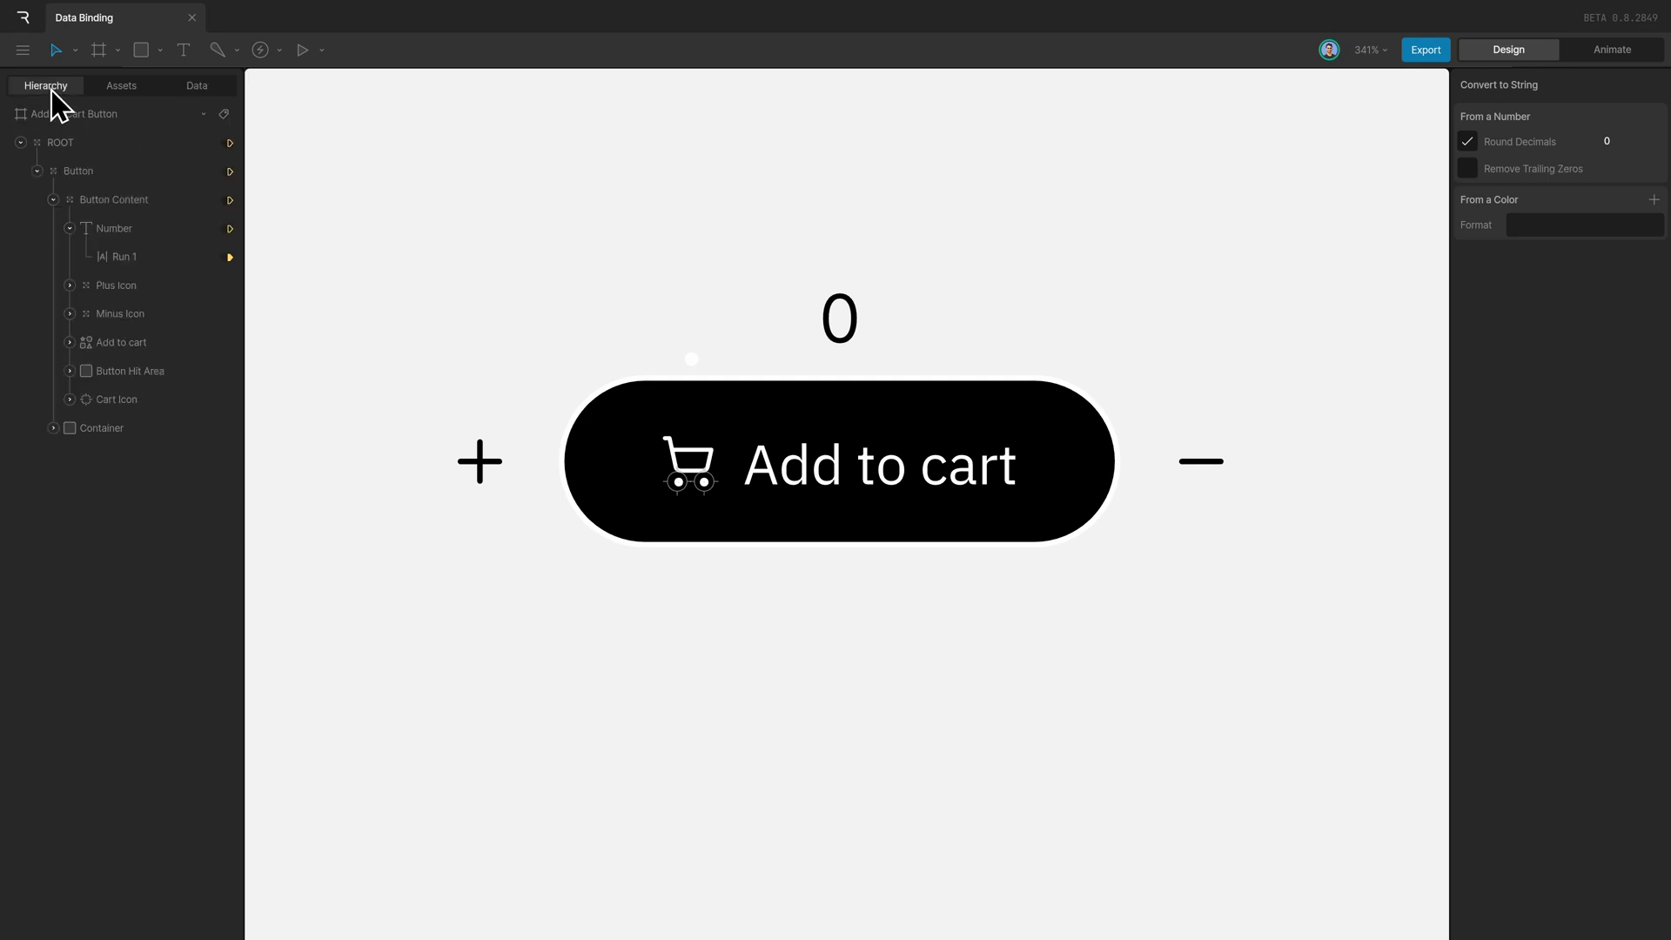
pyautogui.click(144, 258)
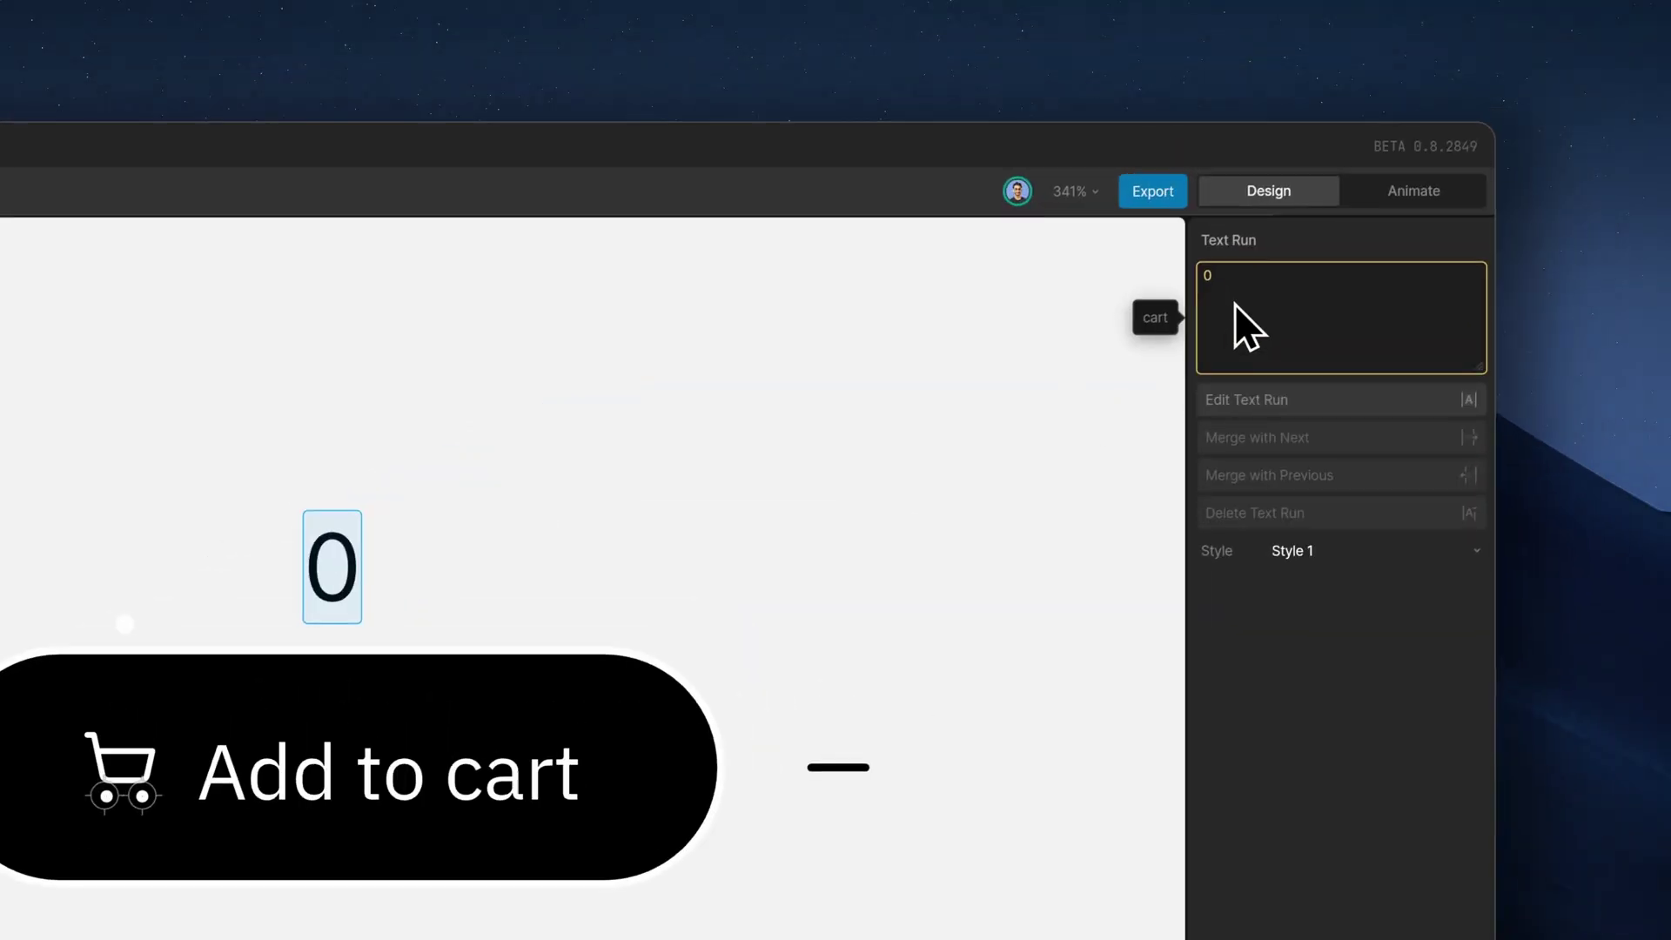
pyautogui.rightClick(1234, 305)
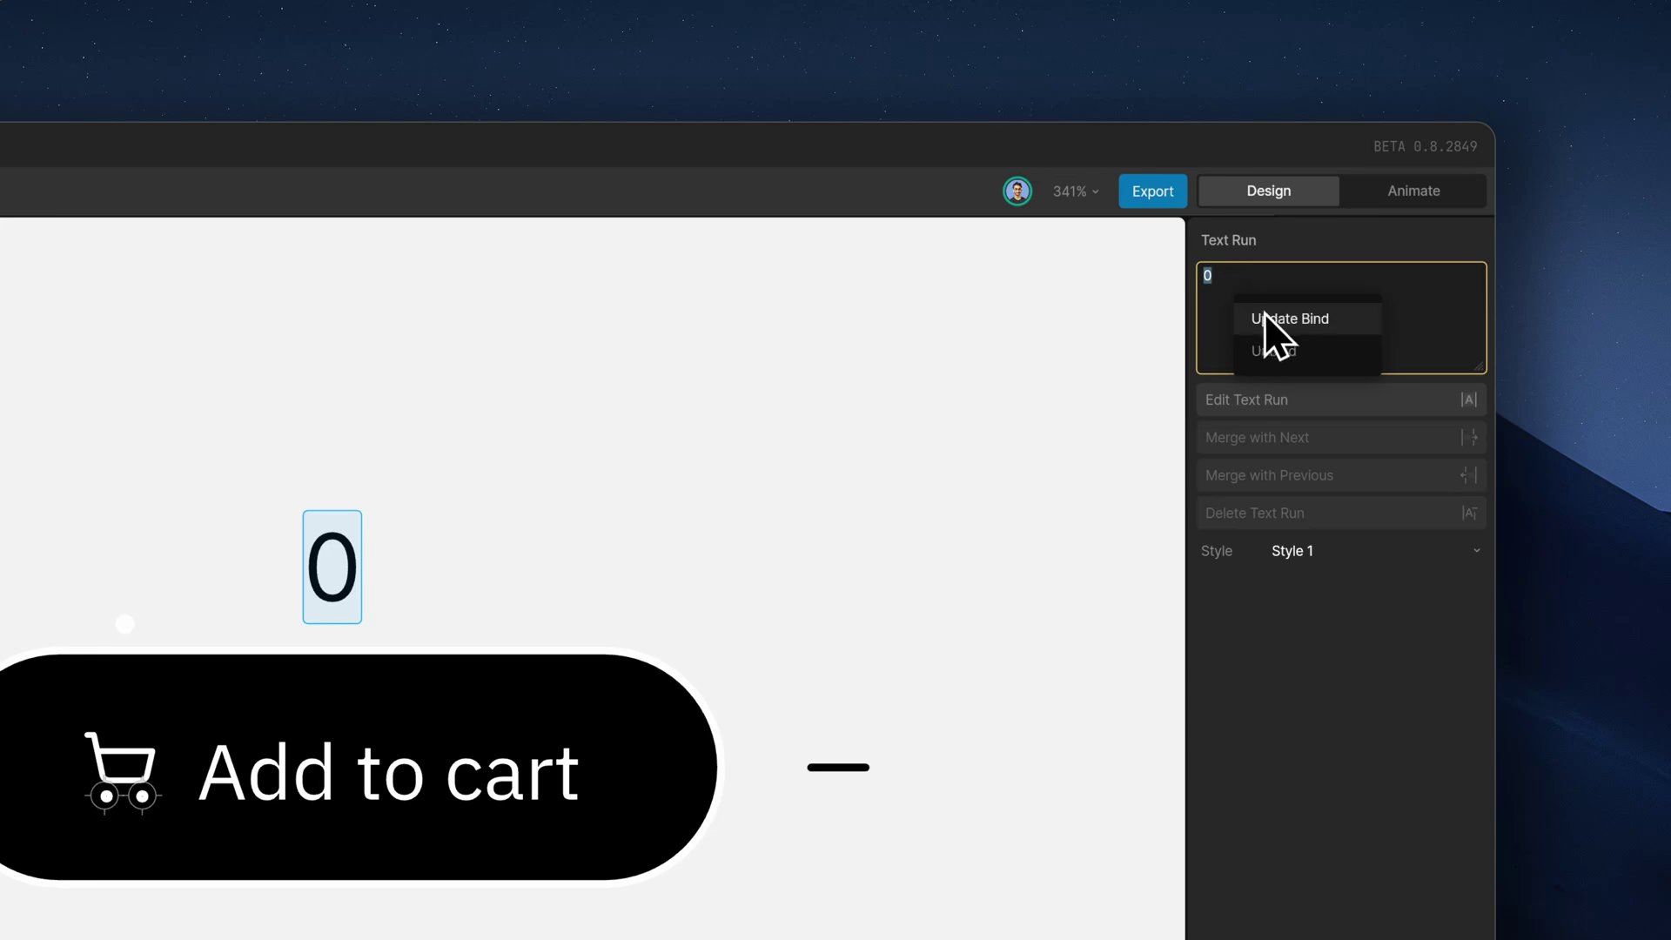
pyautogui.click(1267, 315)
pyautogui.click(1035, 362)
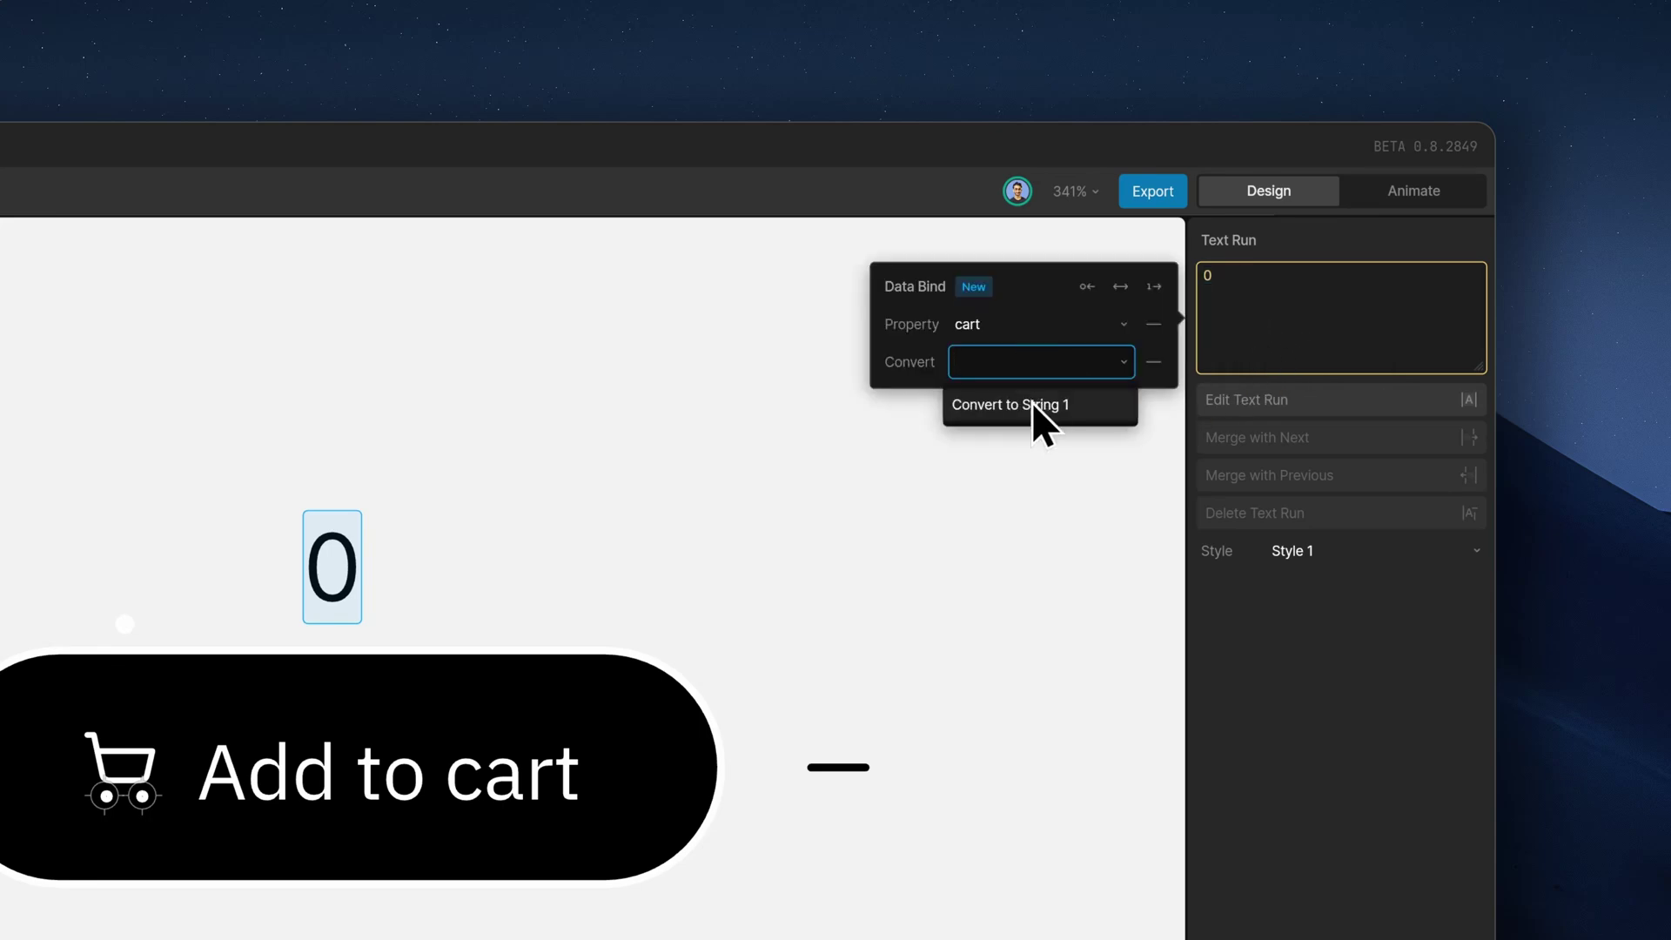
pyautogui.click(1030, 405)
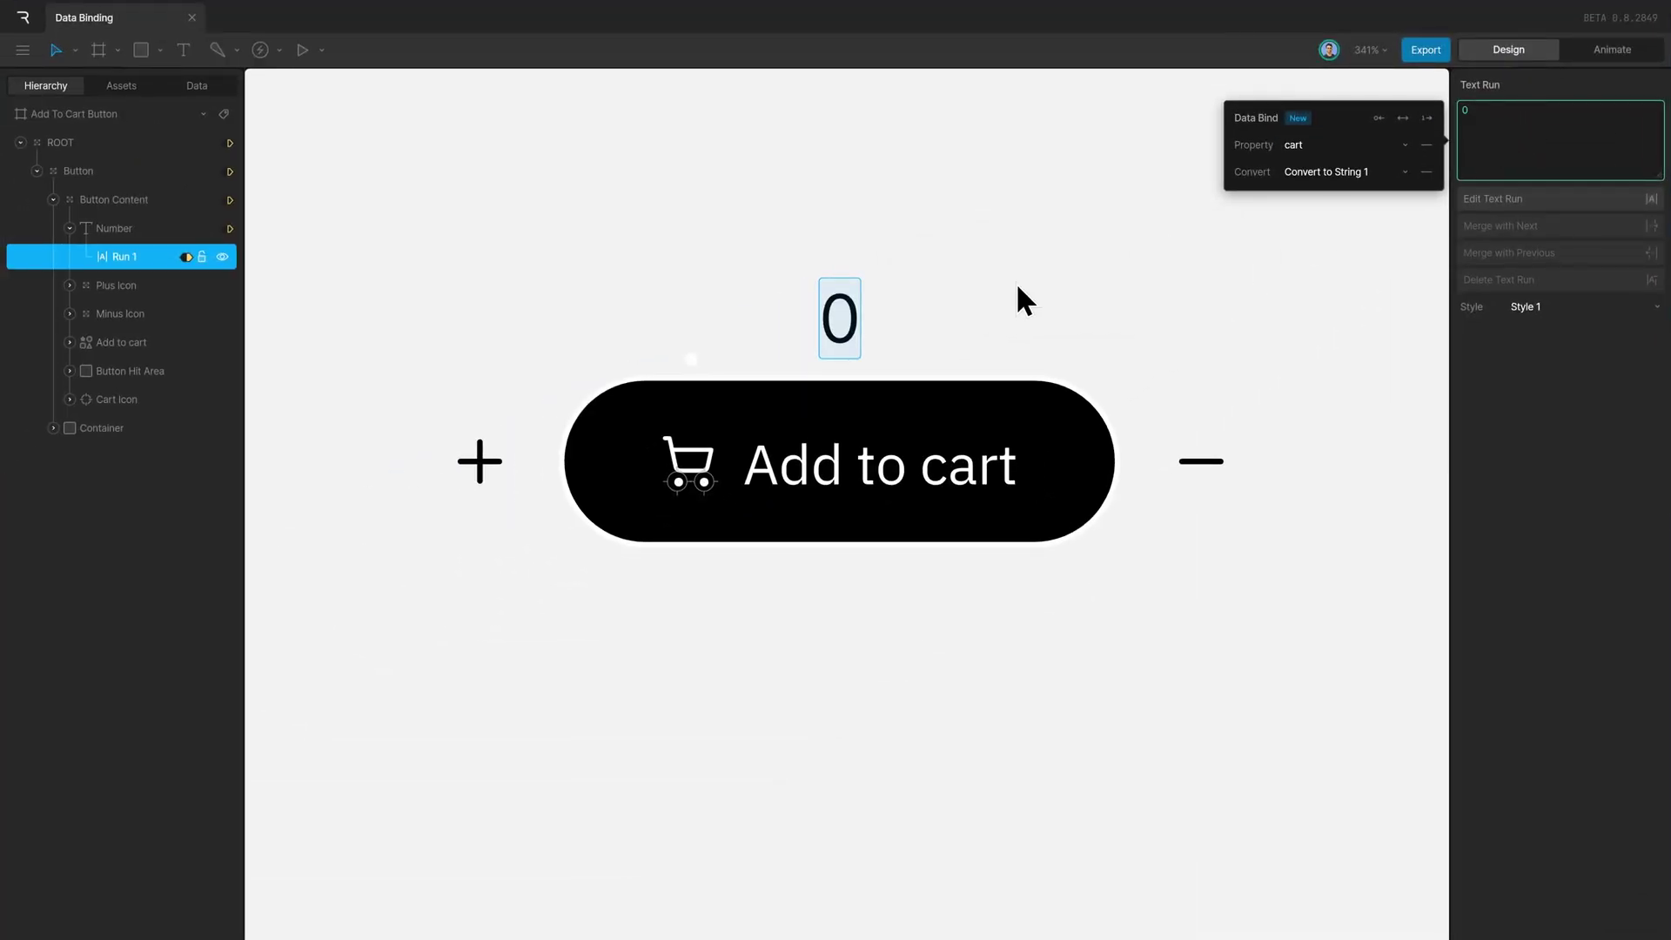
pyautogui.click(1049, 283)
# - Switch to Animate mode and add a new state machine to the Add To Cart Button artboard
pyautogui.press('Tab')
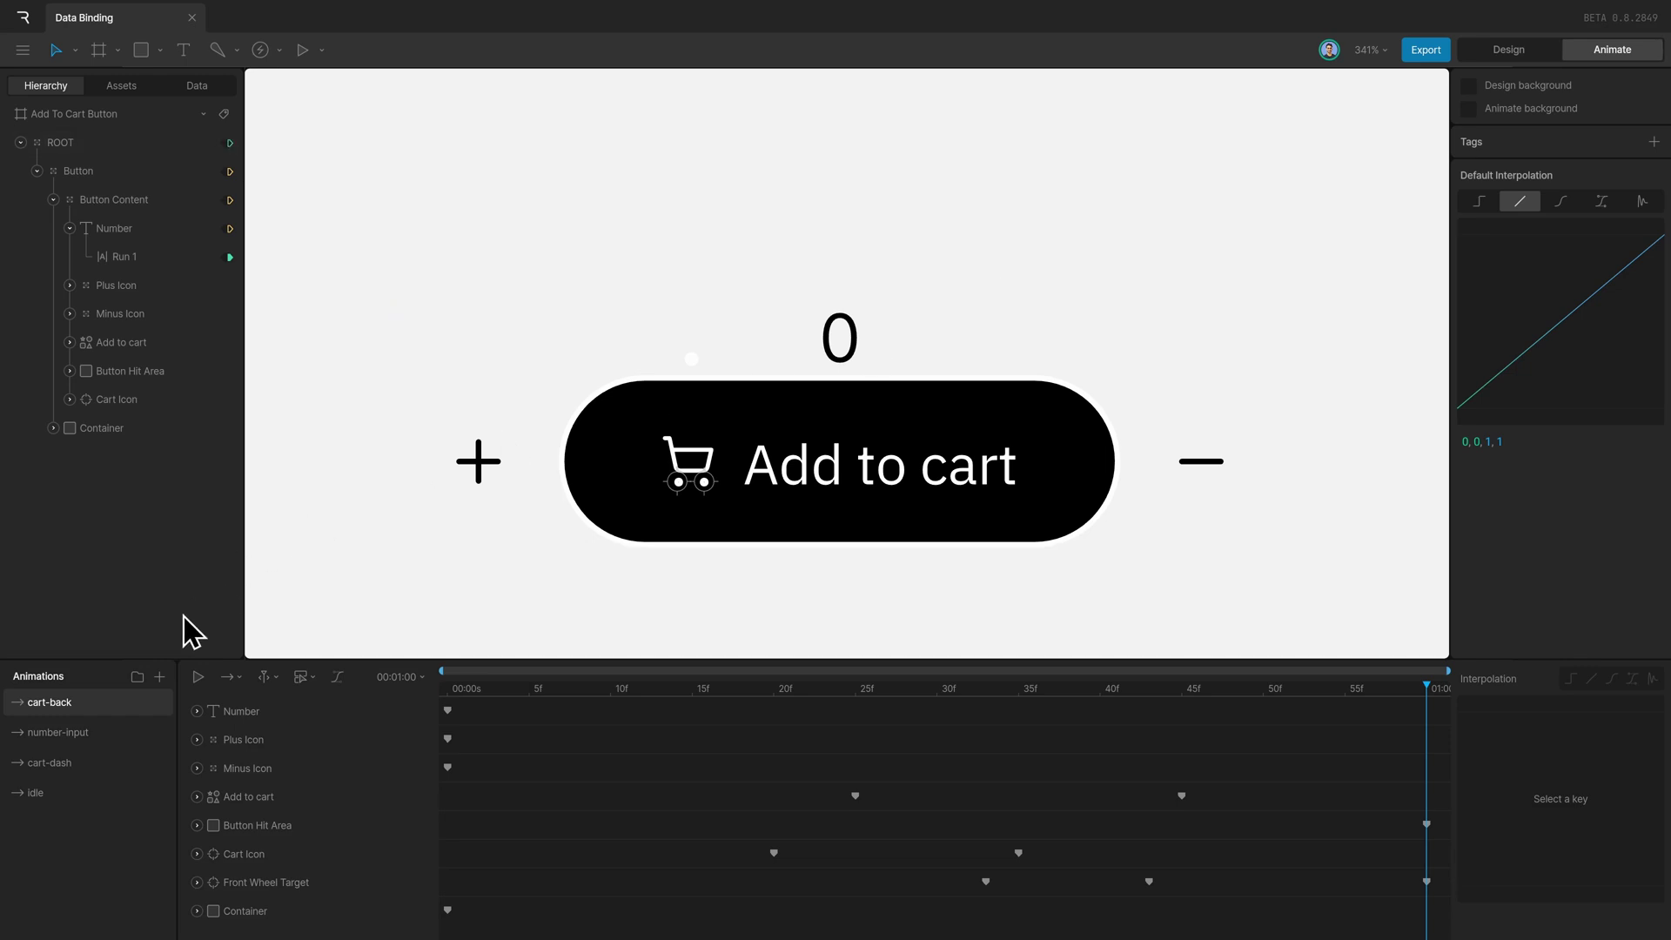
pyautogui.click(160, 677)
pyautogui.click(189, 736)
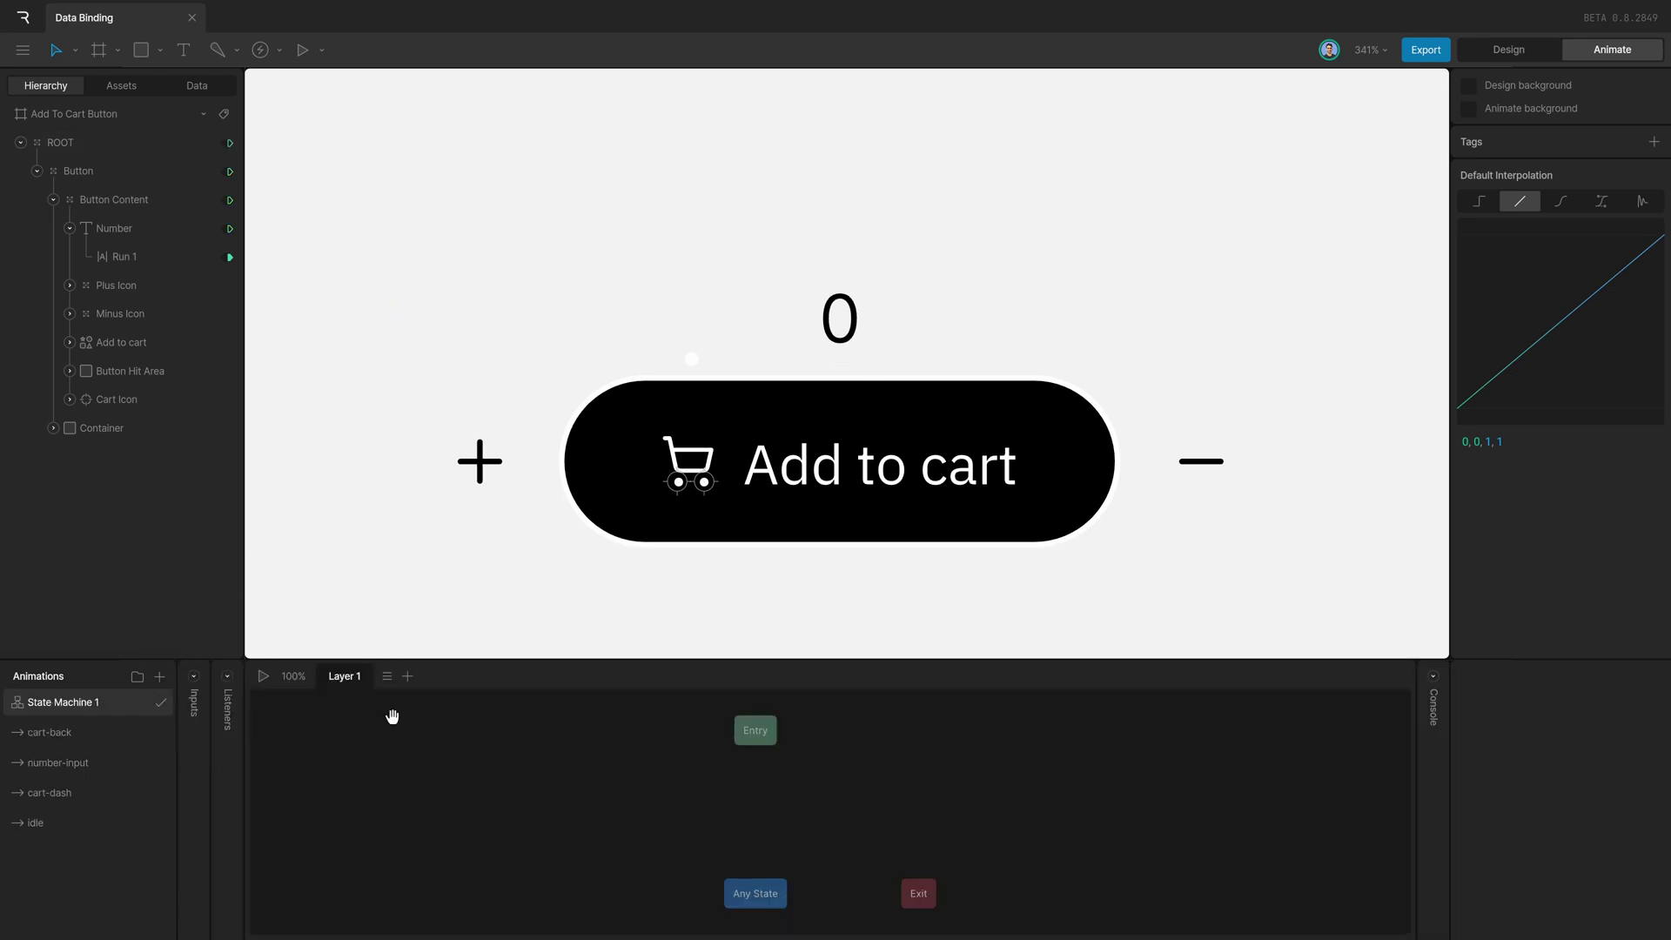
# - Test the text binding by scrubbing the cart property's value while the state machine plays
pyautogui.click(194, 87)
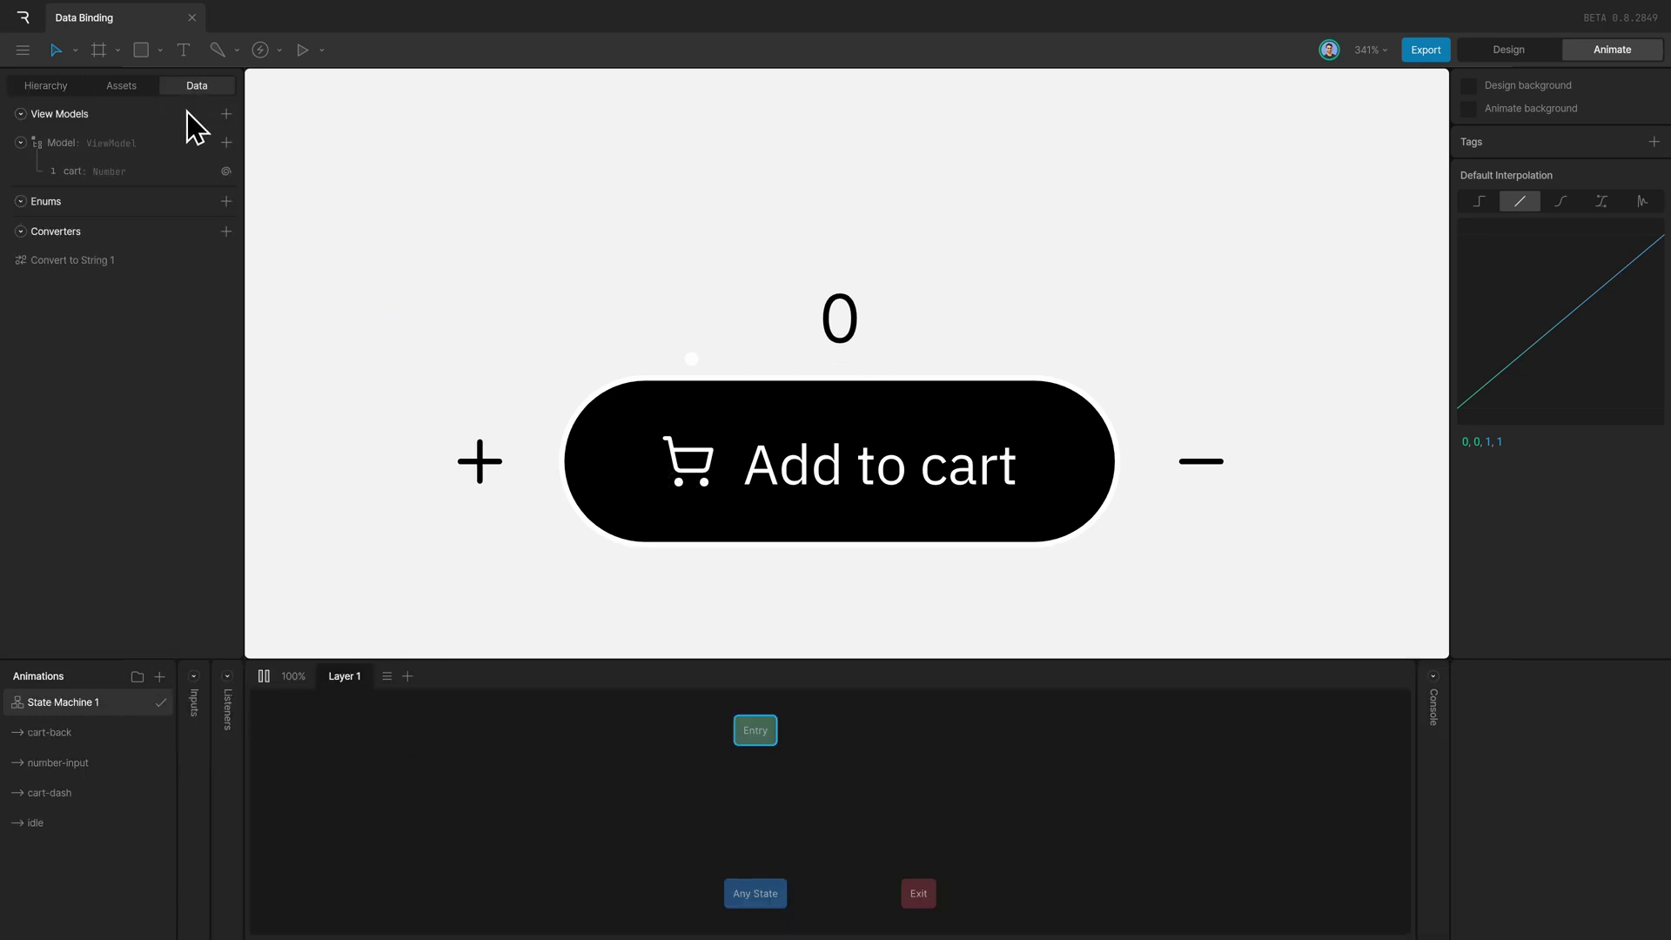
pyautogui.click(100, 174)
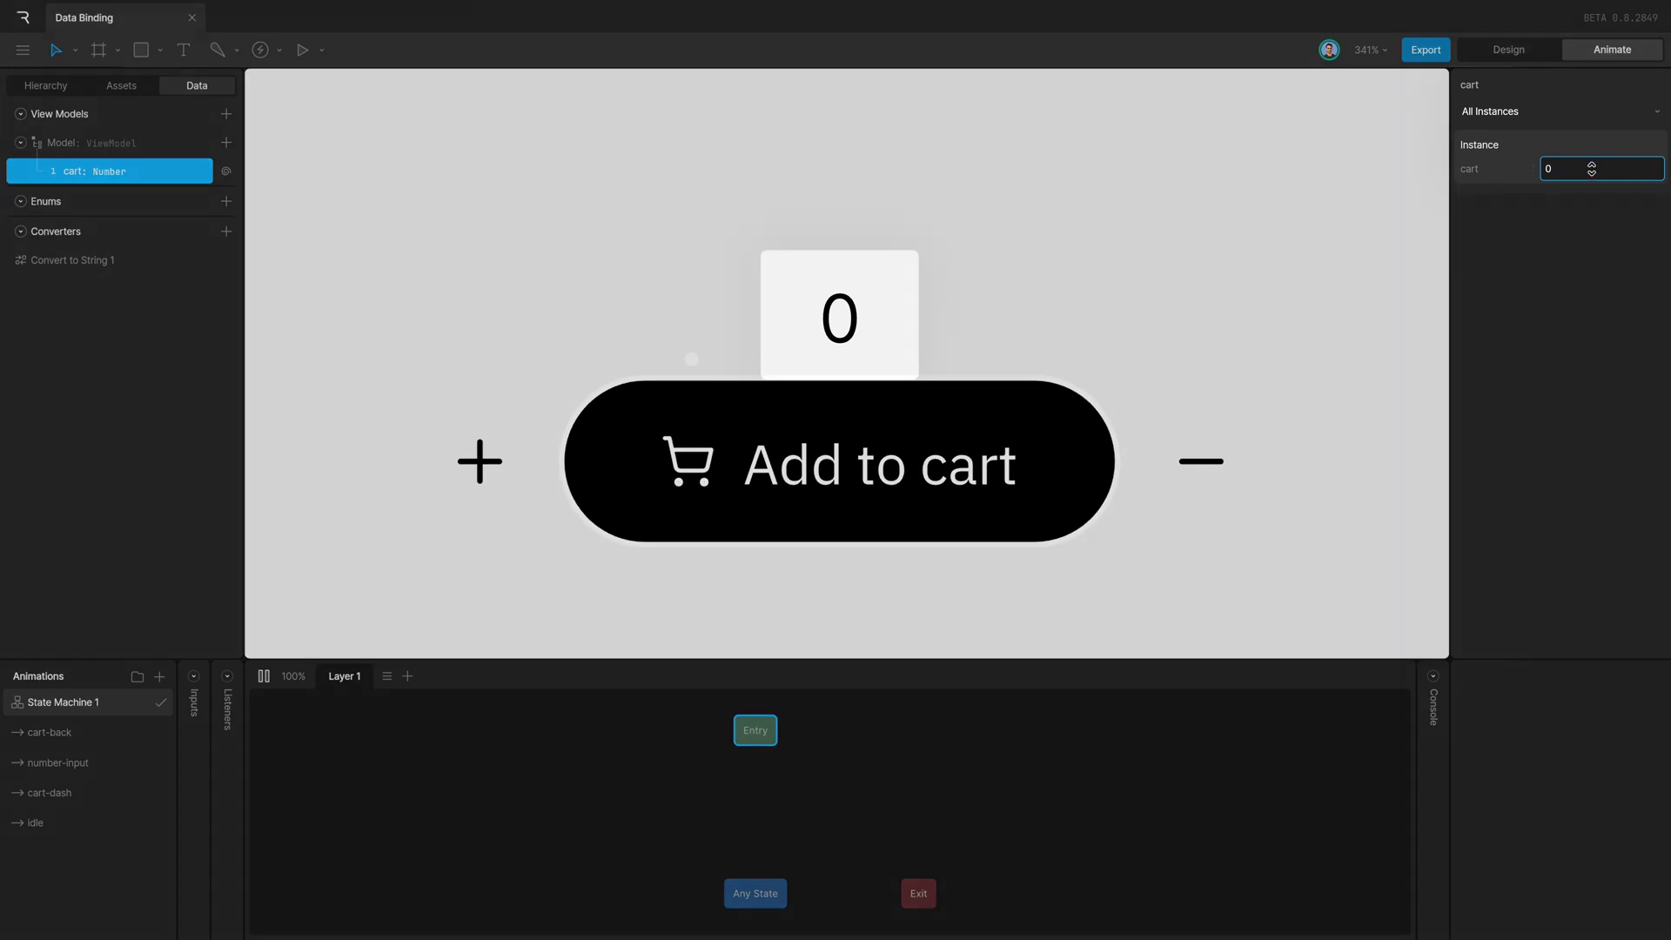
pyautogui.moveTo(1590, 168)
pyautogui.mouseDown()
pyautogui.moveTo(1590, 126)
pyautogui.moveTo(1591, 187)
pyautogui.moveTo(1593, 161)
pyautogui.mouseUp()
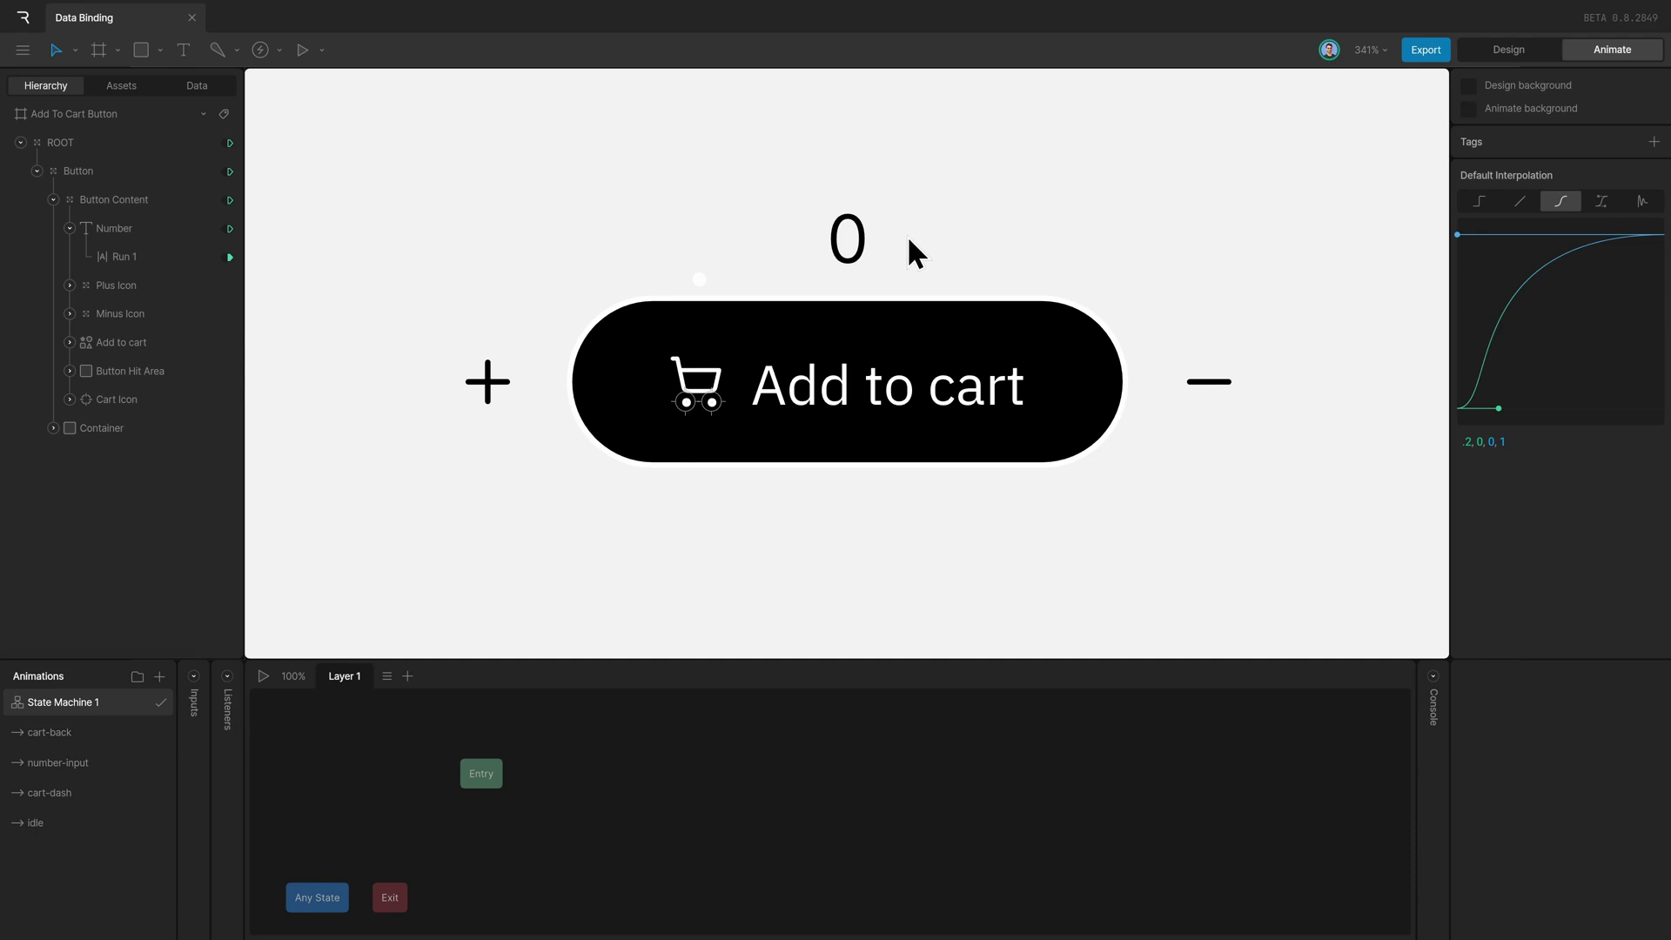
# - Place the idle and cart-dash animations in State Machine 1 and create transitions from Entry to idle and from idle to cart-dash
pyautogui.click(59, 763)
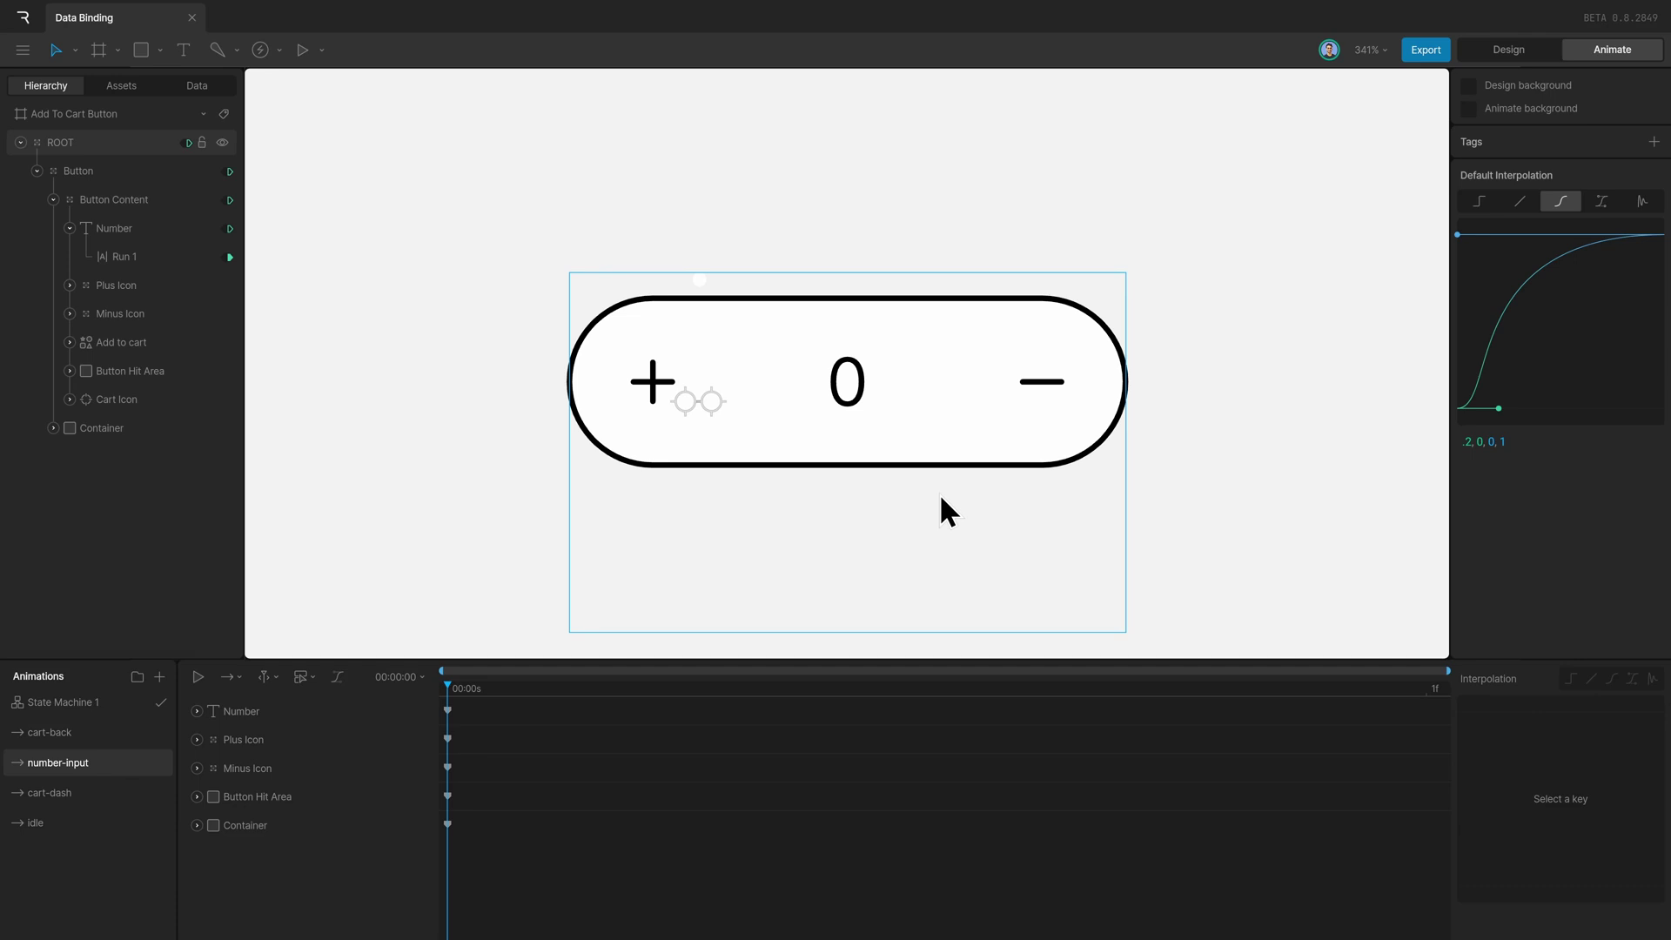
pyautogui.click(95, 707)
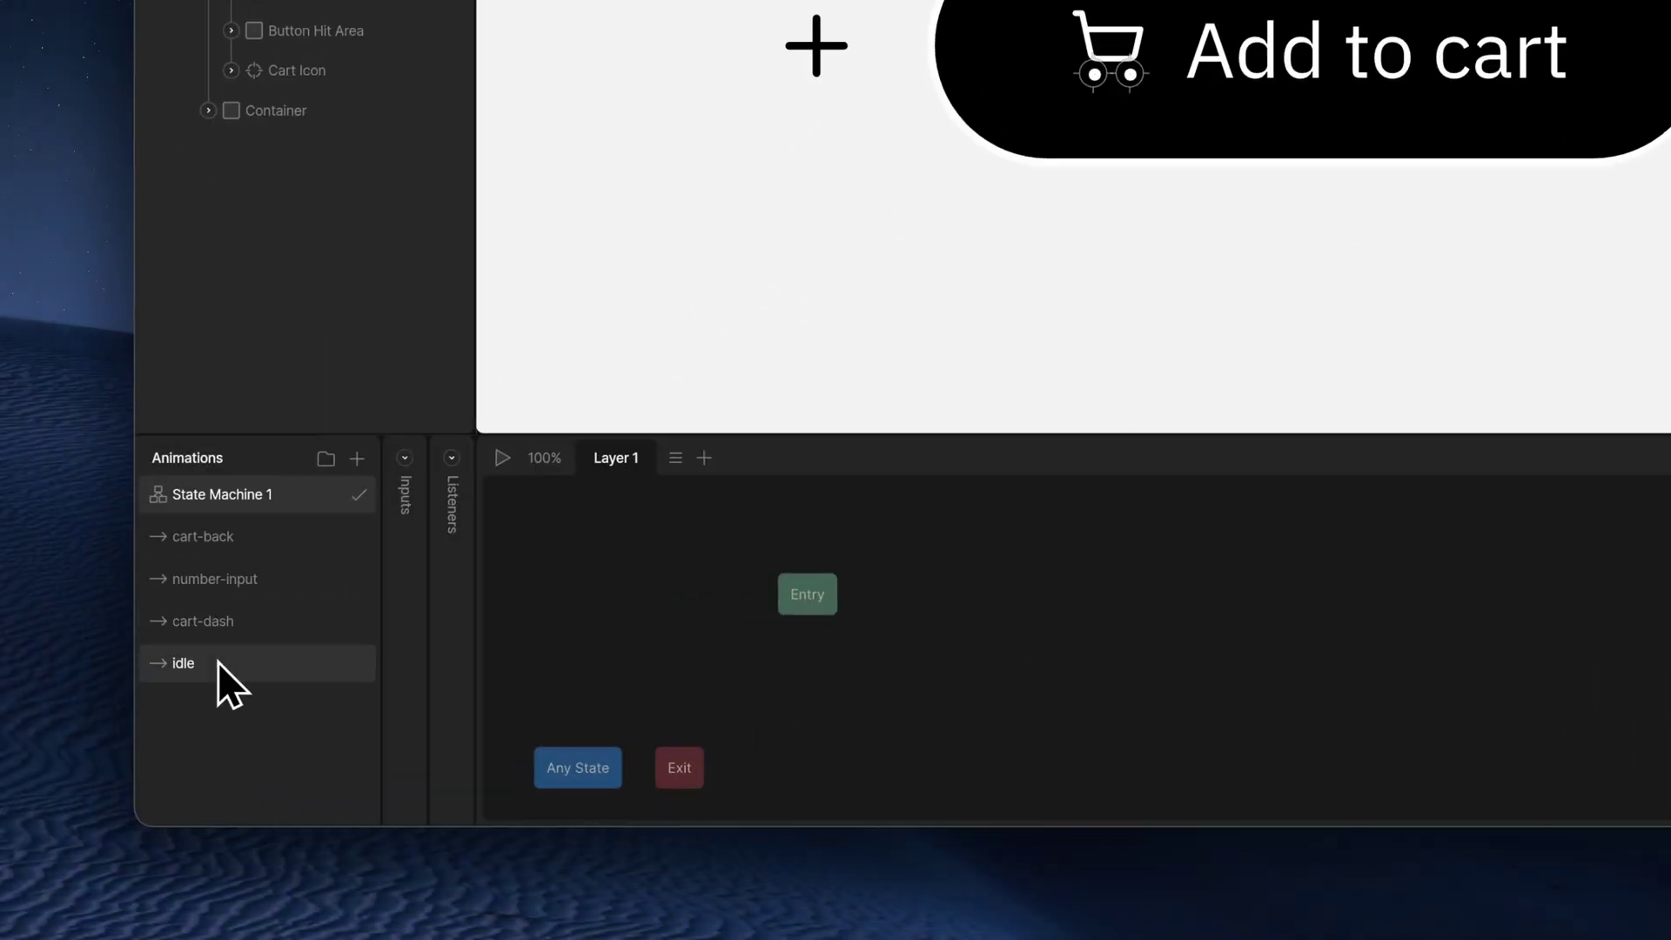
pyautogui.moveTo(59, 821); pyautogui.dragTo(547, 782)
pyautogui.moveTo(899, 605); pyautogui.dragTo(983, 602)
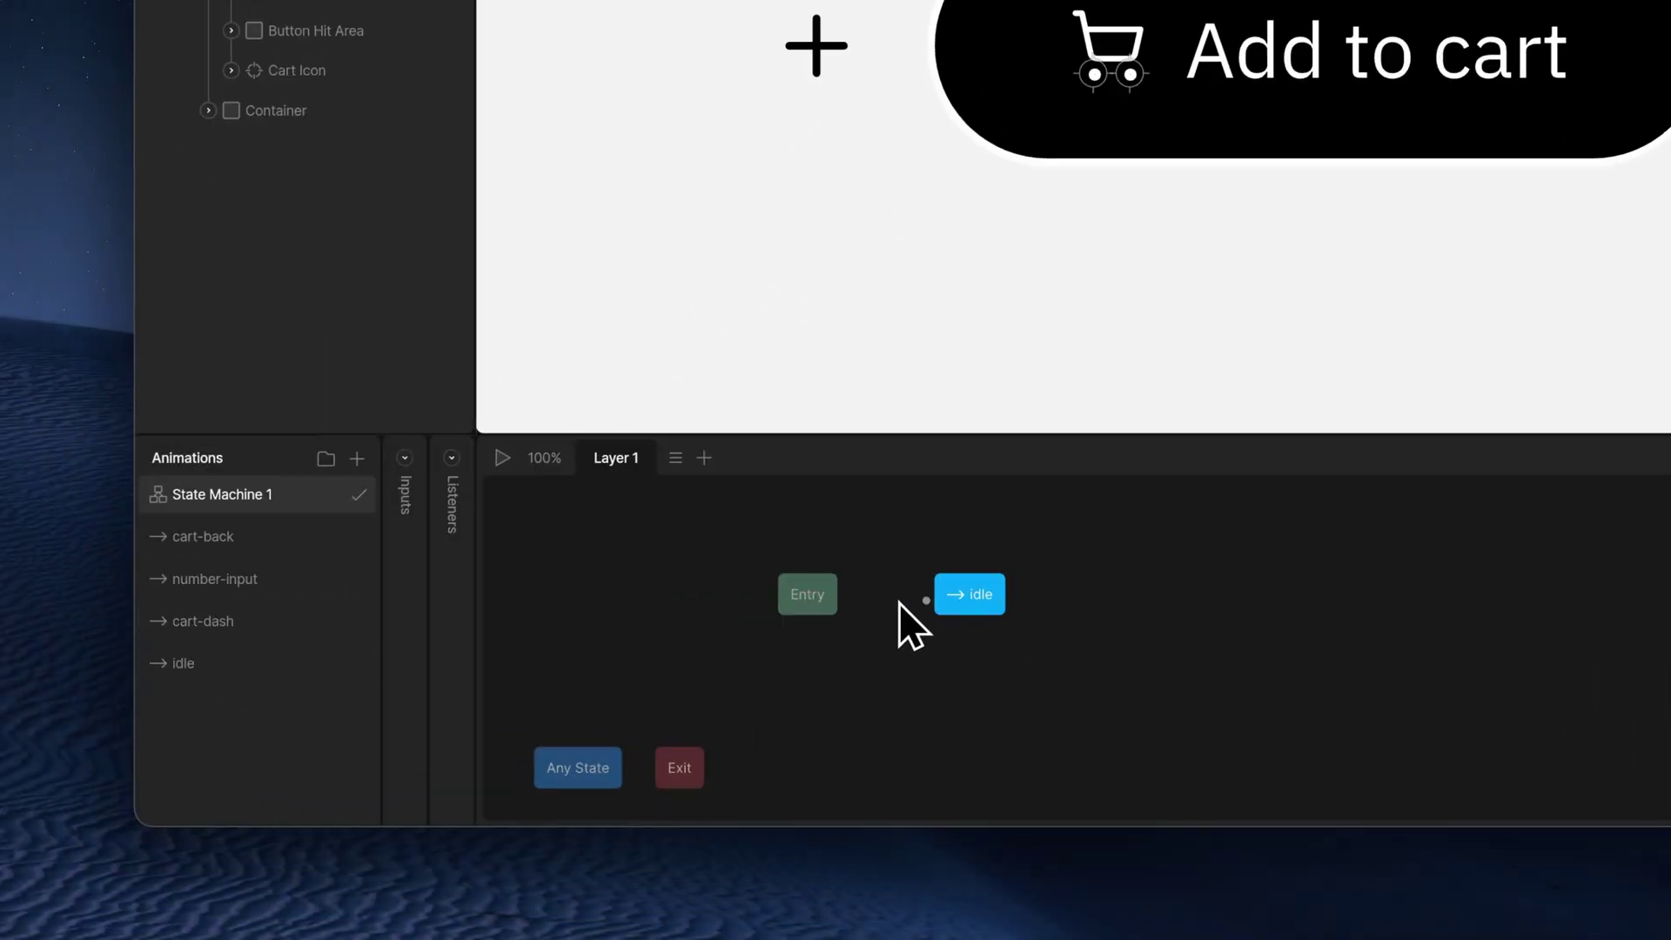
pyautogui.moveTo(858, 603); pyautogui.dragTo(985, 602)
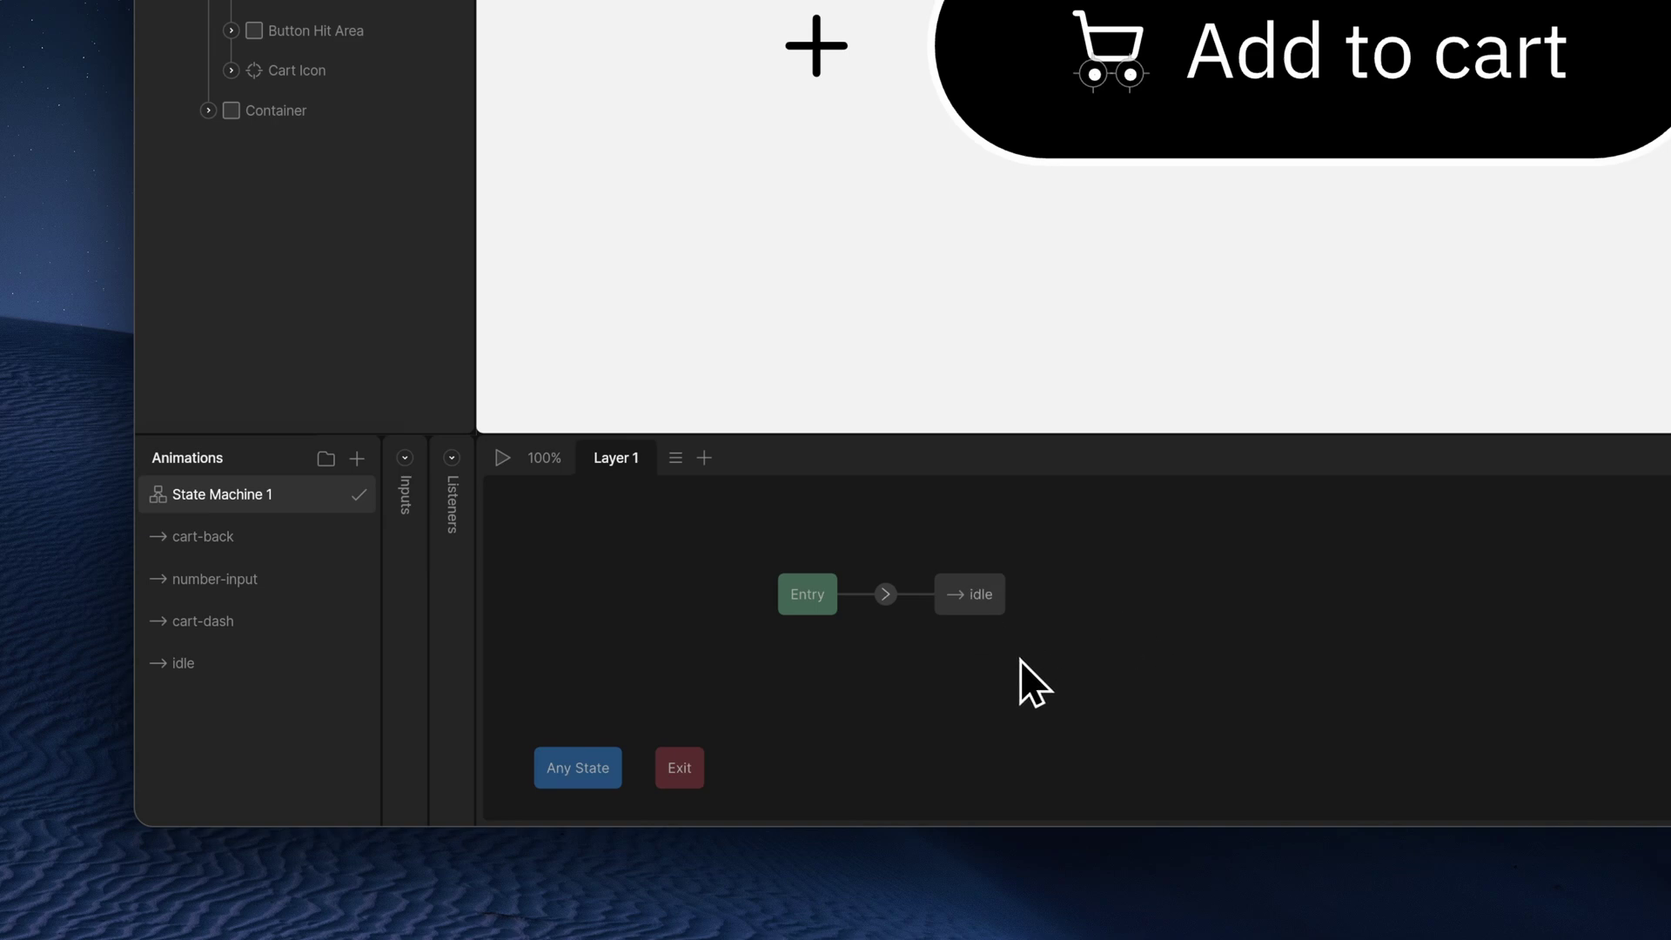
pyautogui.moveTo(314, 621); pyautogui.dragTo(1162, 607)
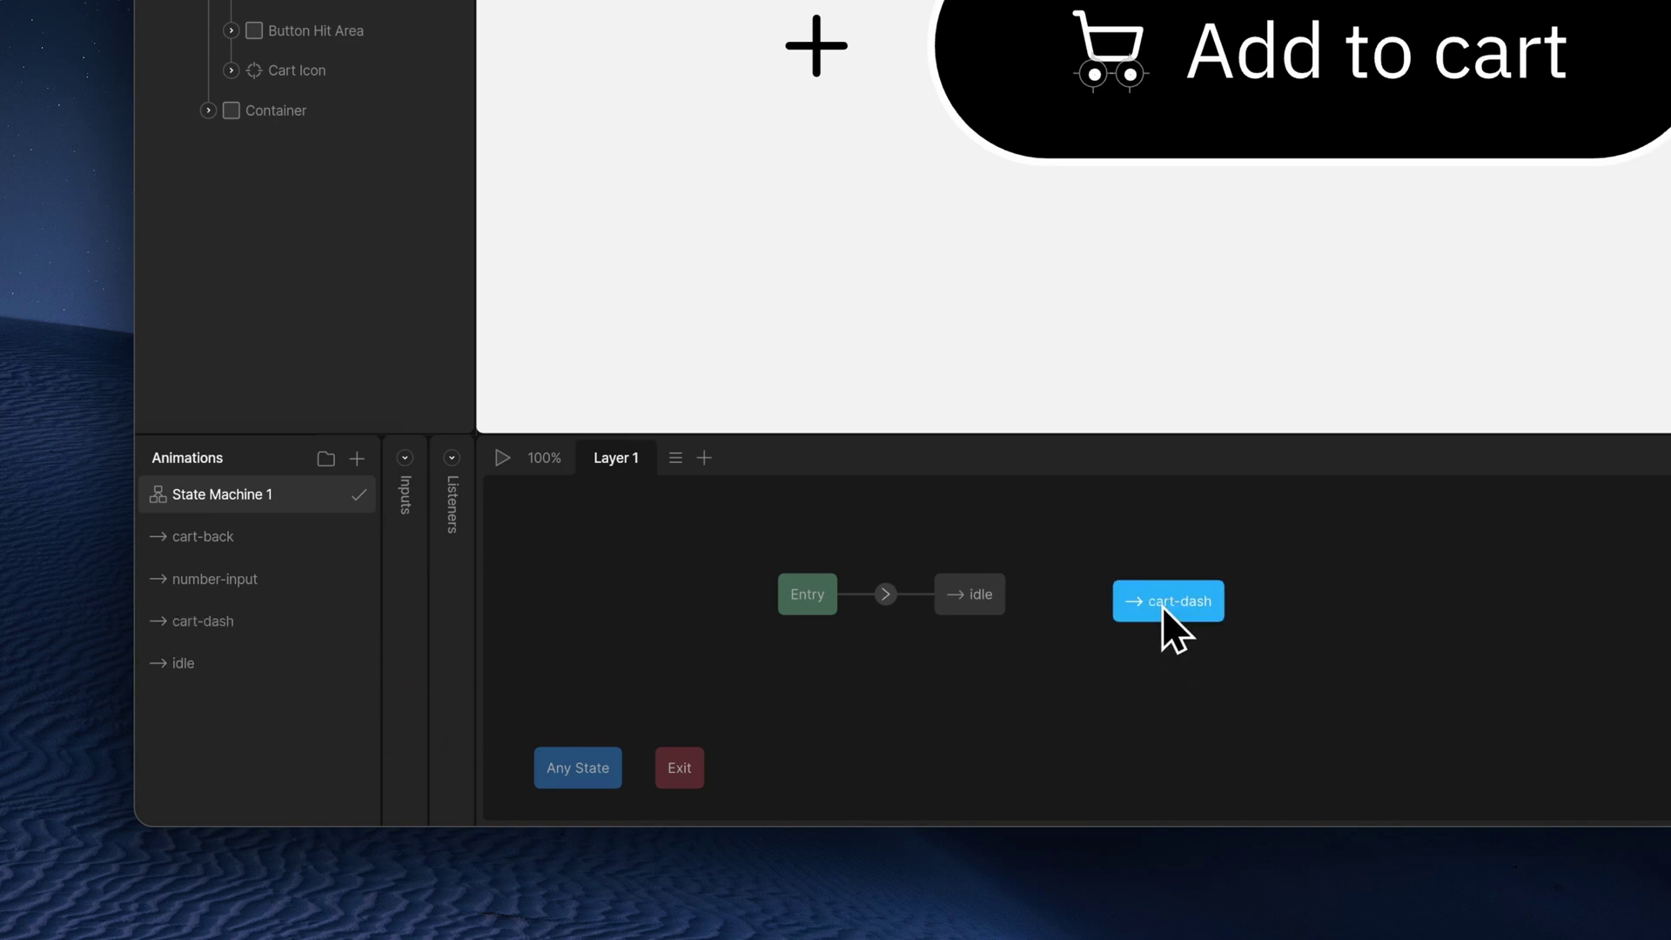
pyautogui.moveTo(1030, 597); pyautogui.dragTo(1182, 604)
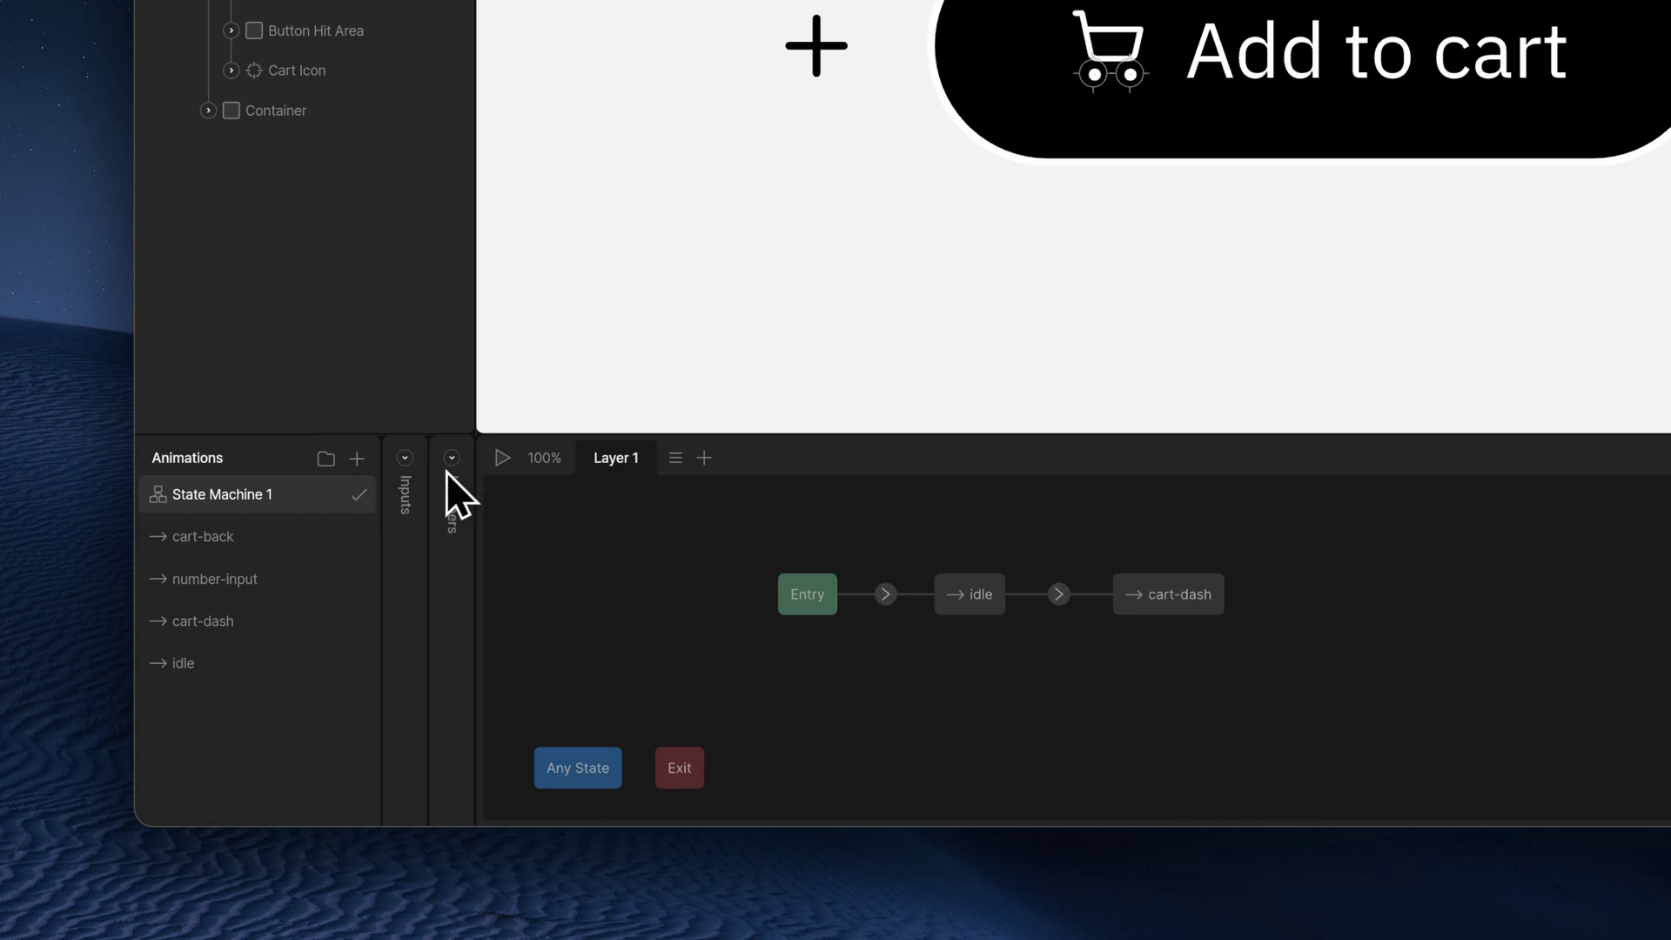
# - Add a Trigger input named onClick to State Machine 1
pyautogui.click(405, 459)
pyautogui.click(588, 459)
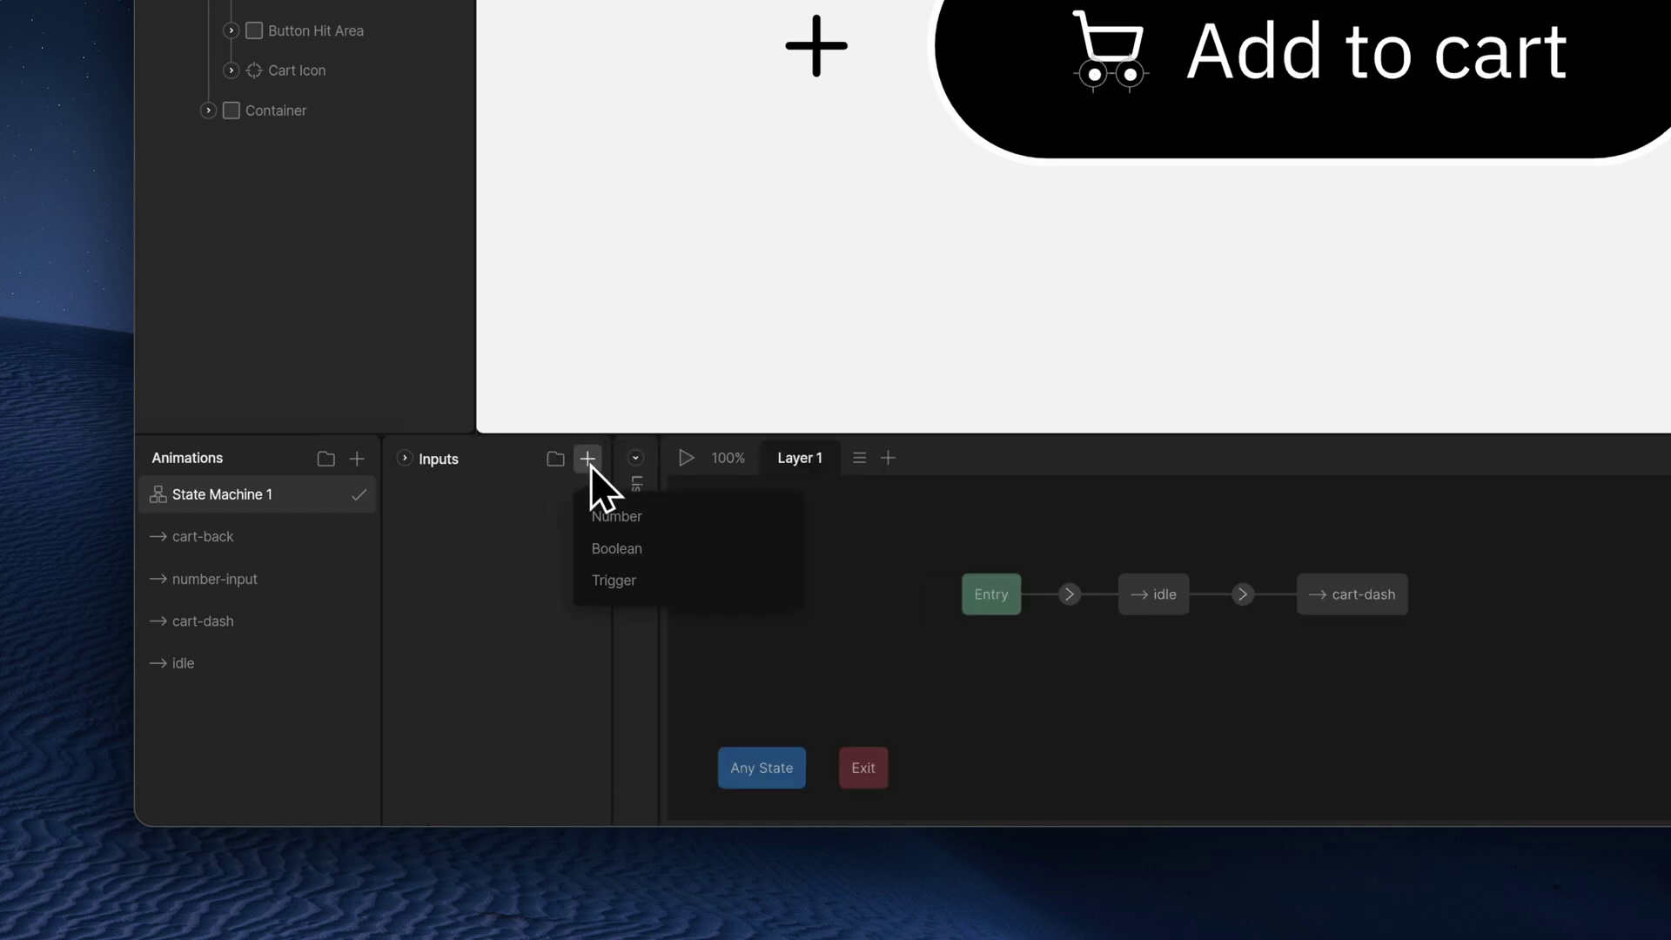
pyautogui.click(641, 588)
pyautogui.doubleClick(477, 501)
pyautogui.write('onClick')
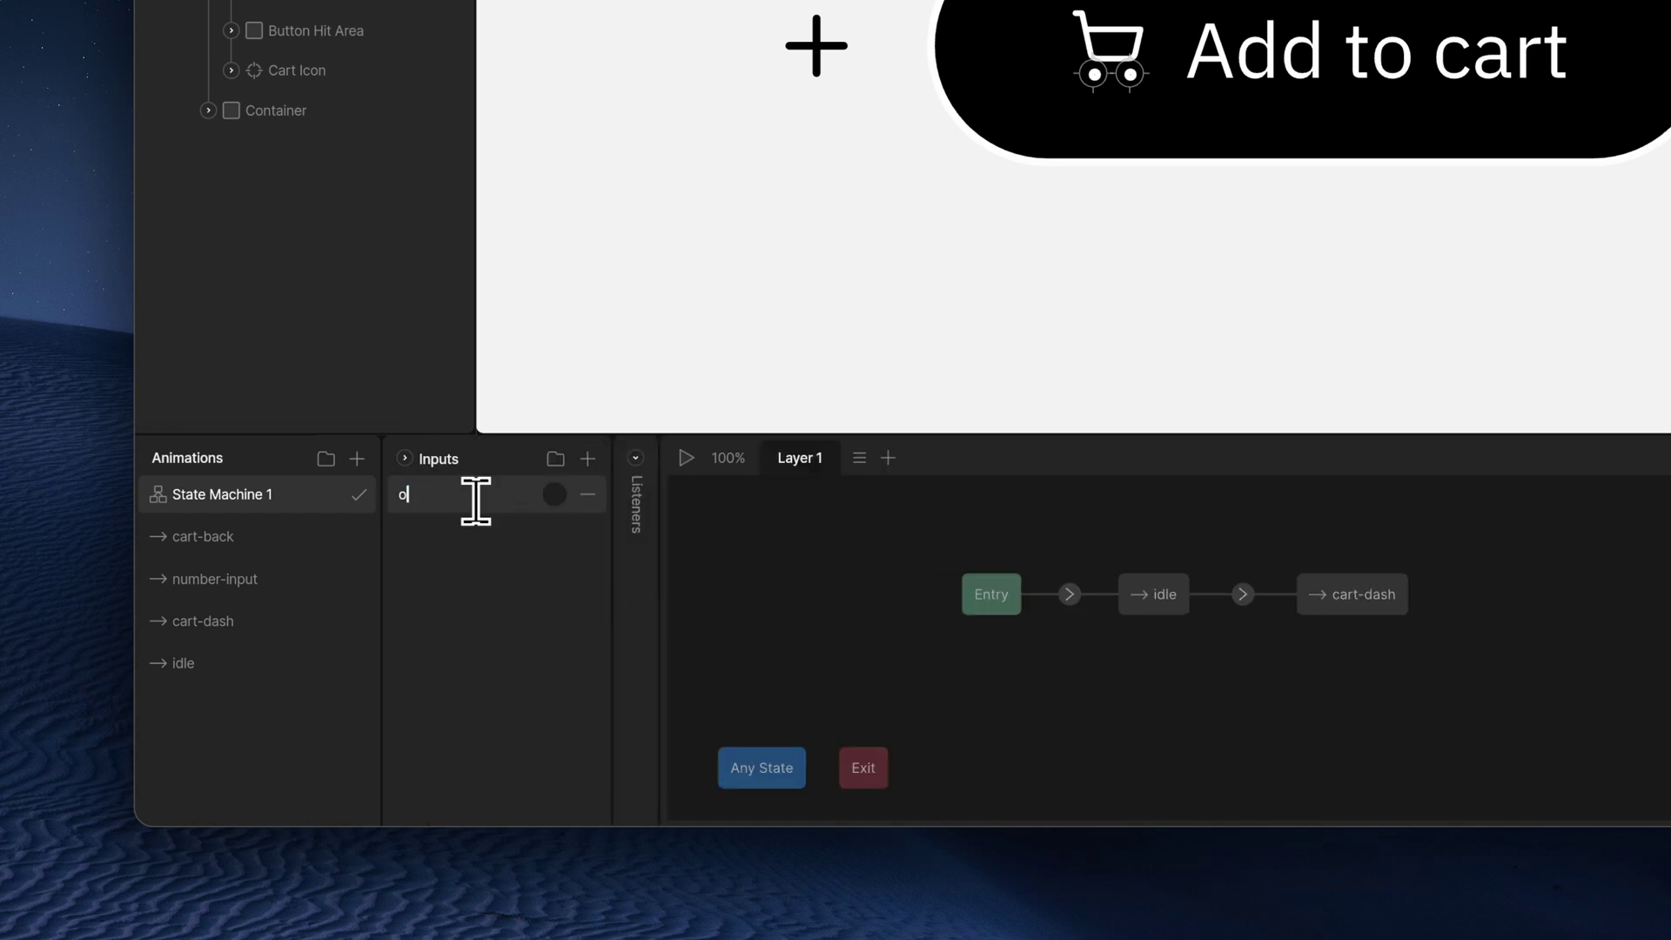
pyautogui.press('Return')
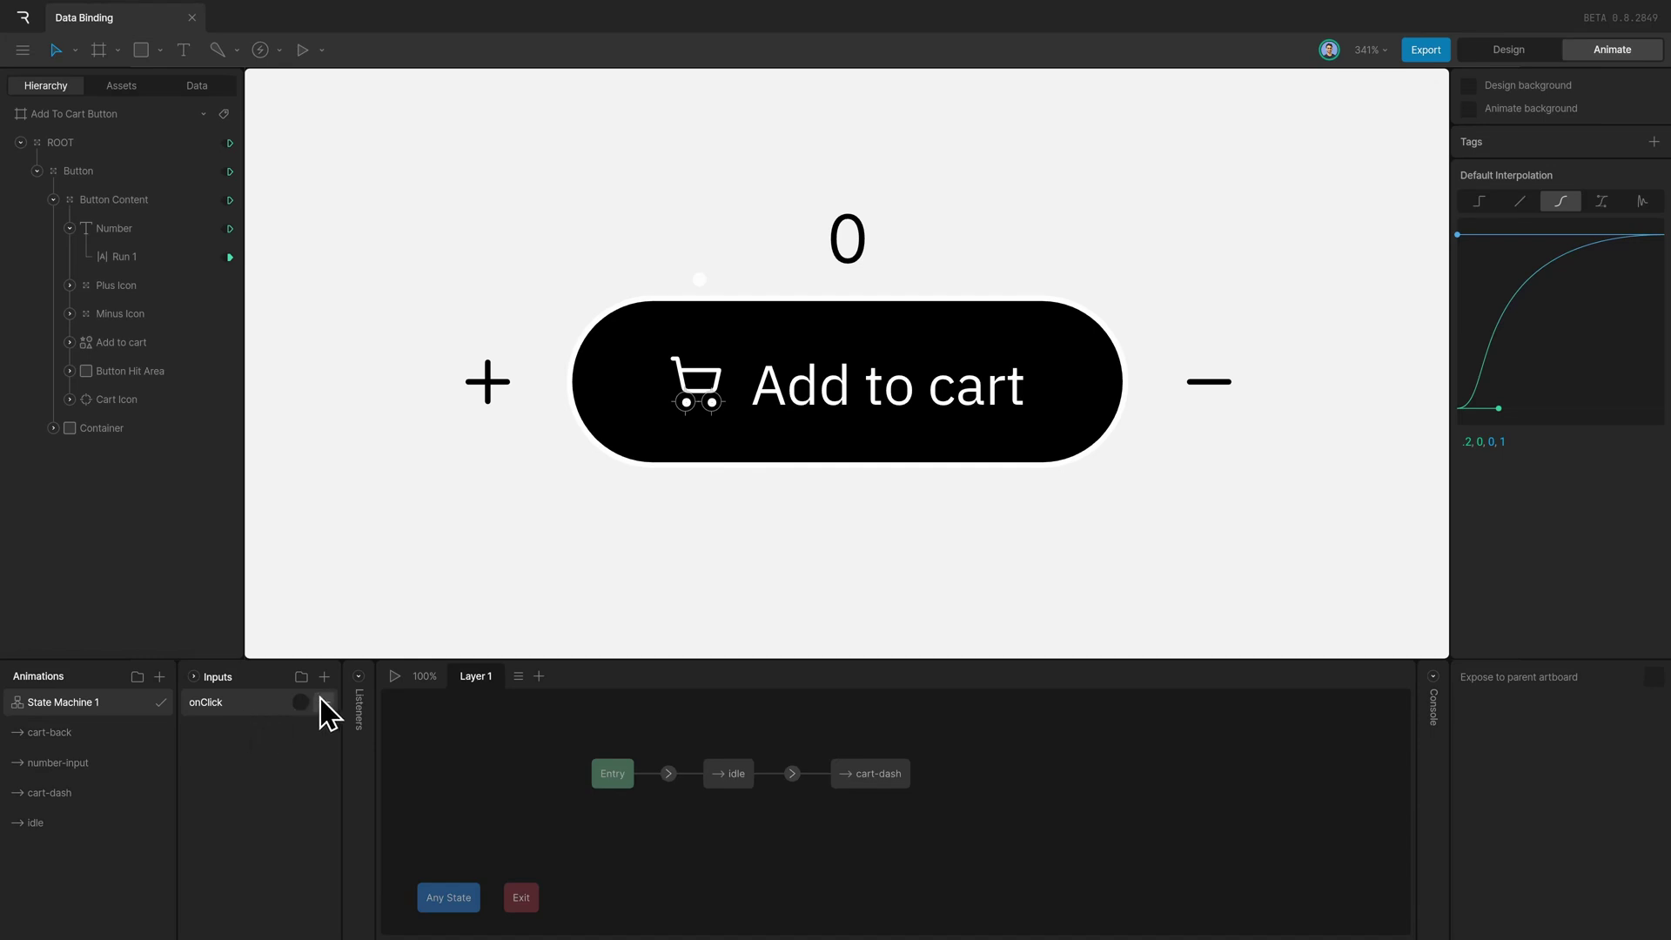
# - Add a Click listener on Button Hit Area that fires the onClick input
pyautogui.click(360, 691)
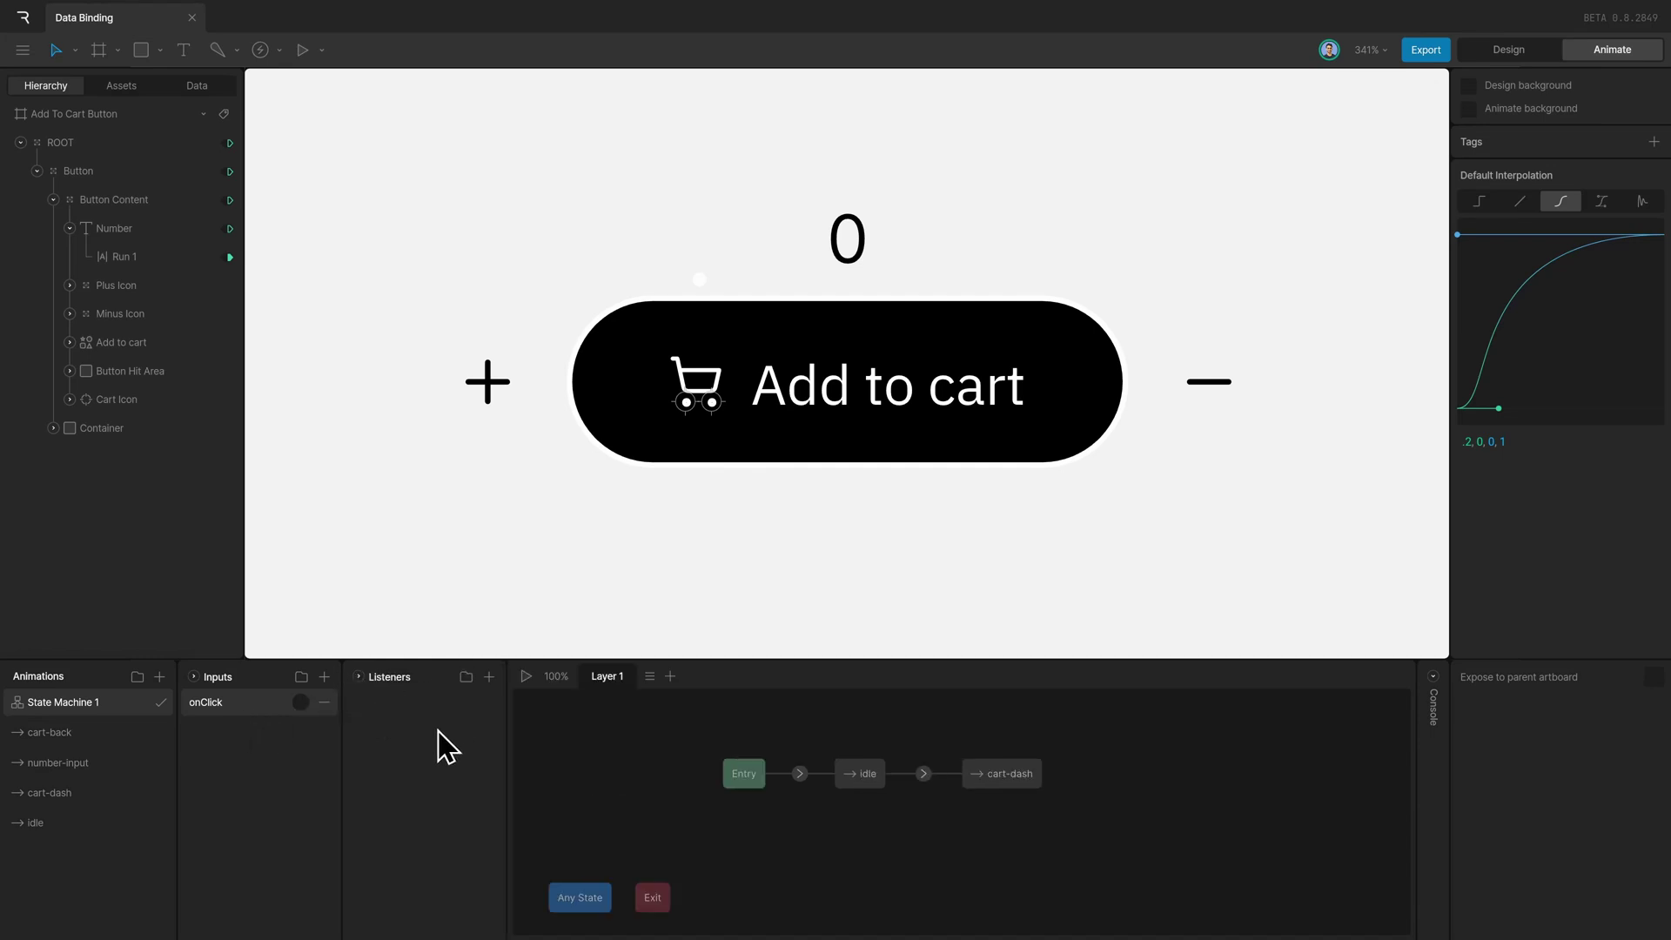
pyautogui.click(122, 372)
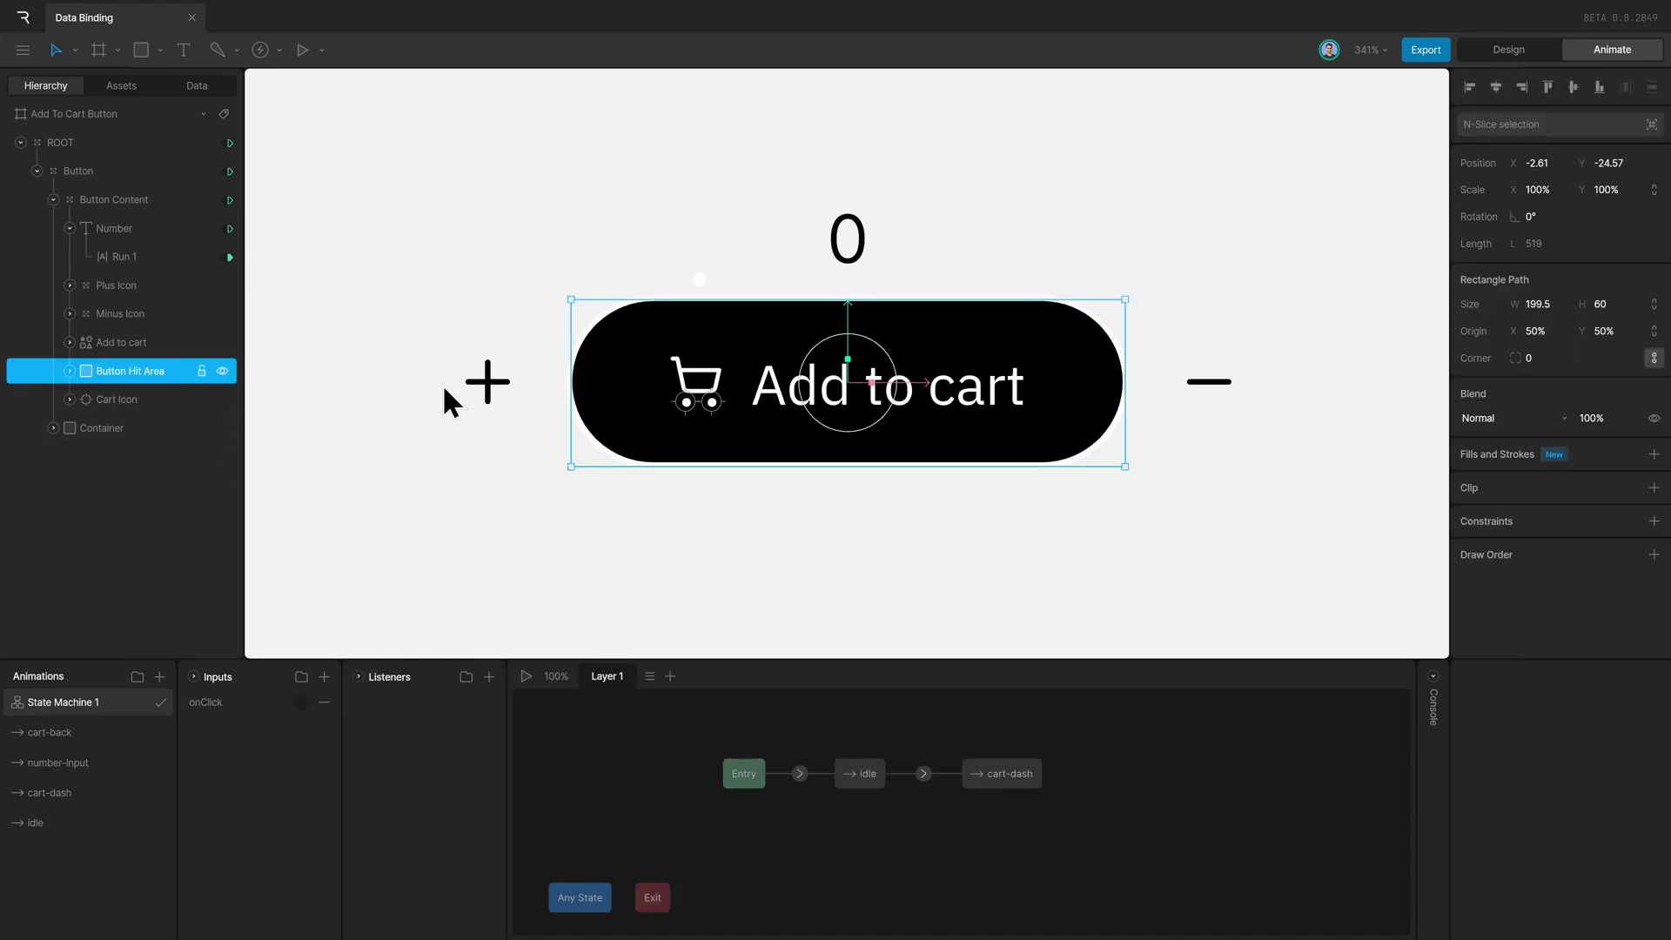
pyautogui.click(489, 677)
pyautogui.click(1548, 720)
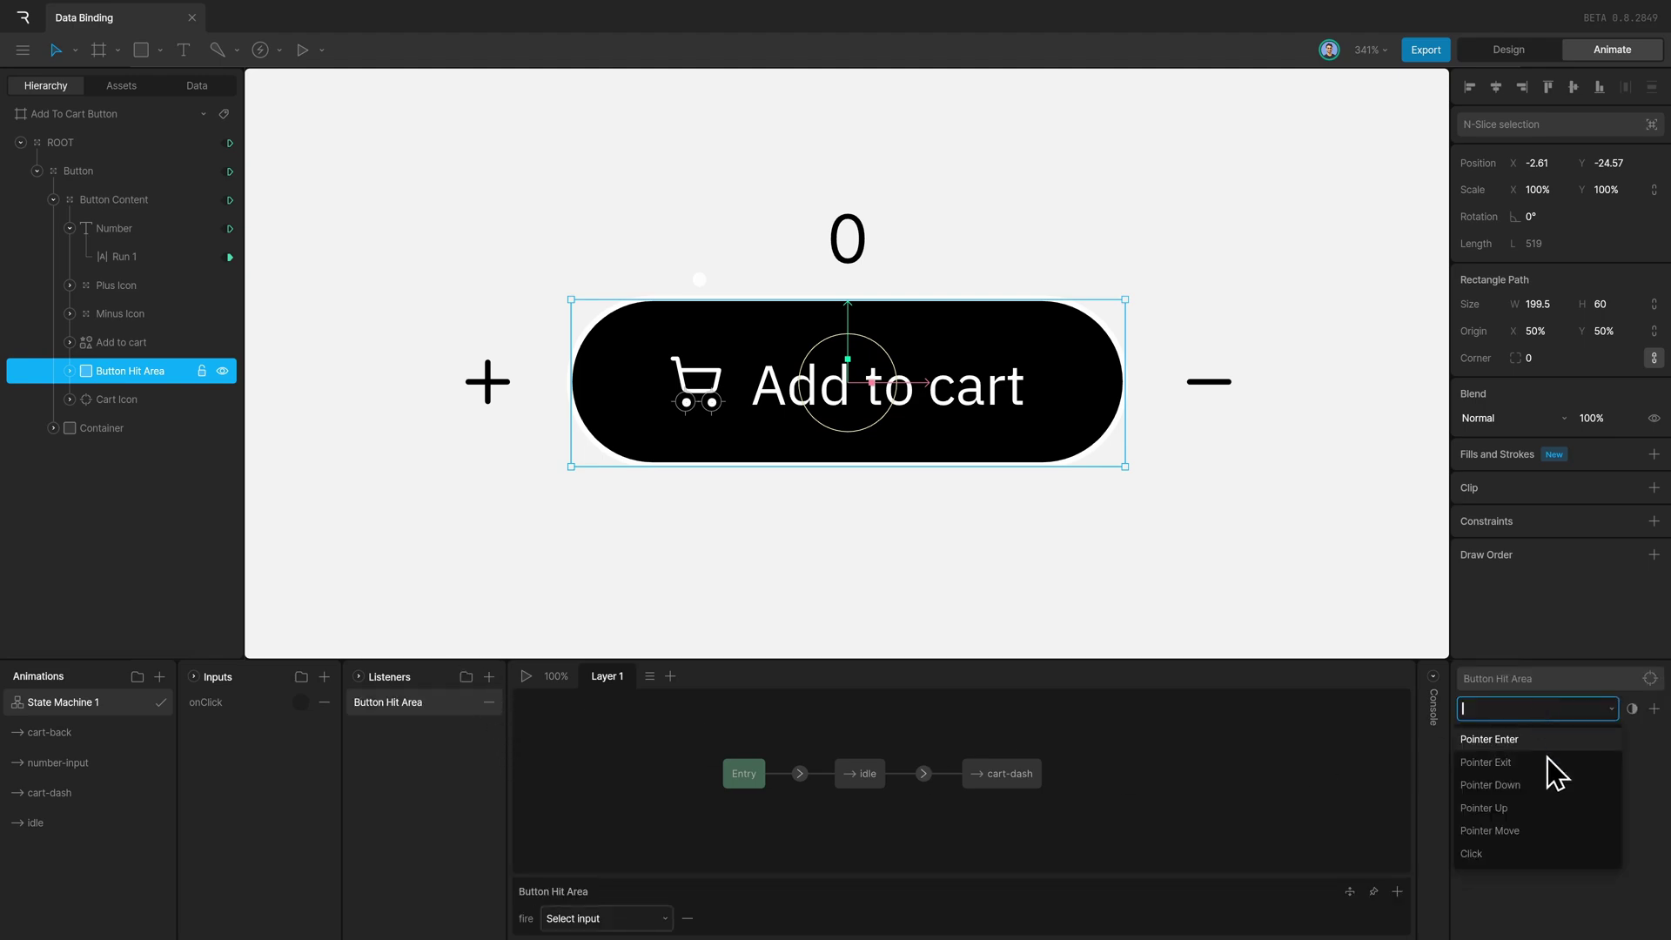
pyautogui.click(1490, 857)
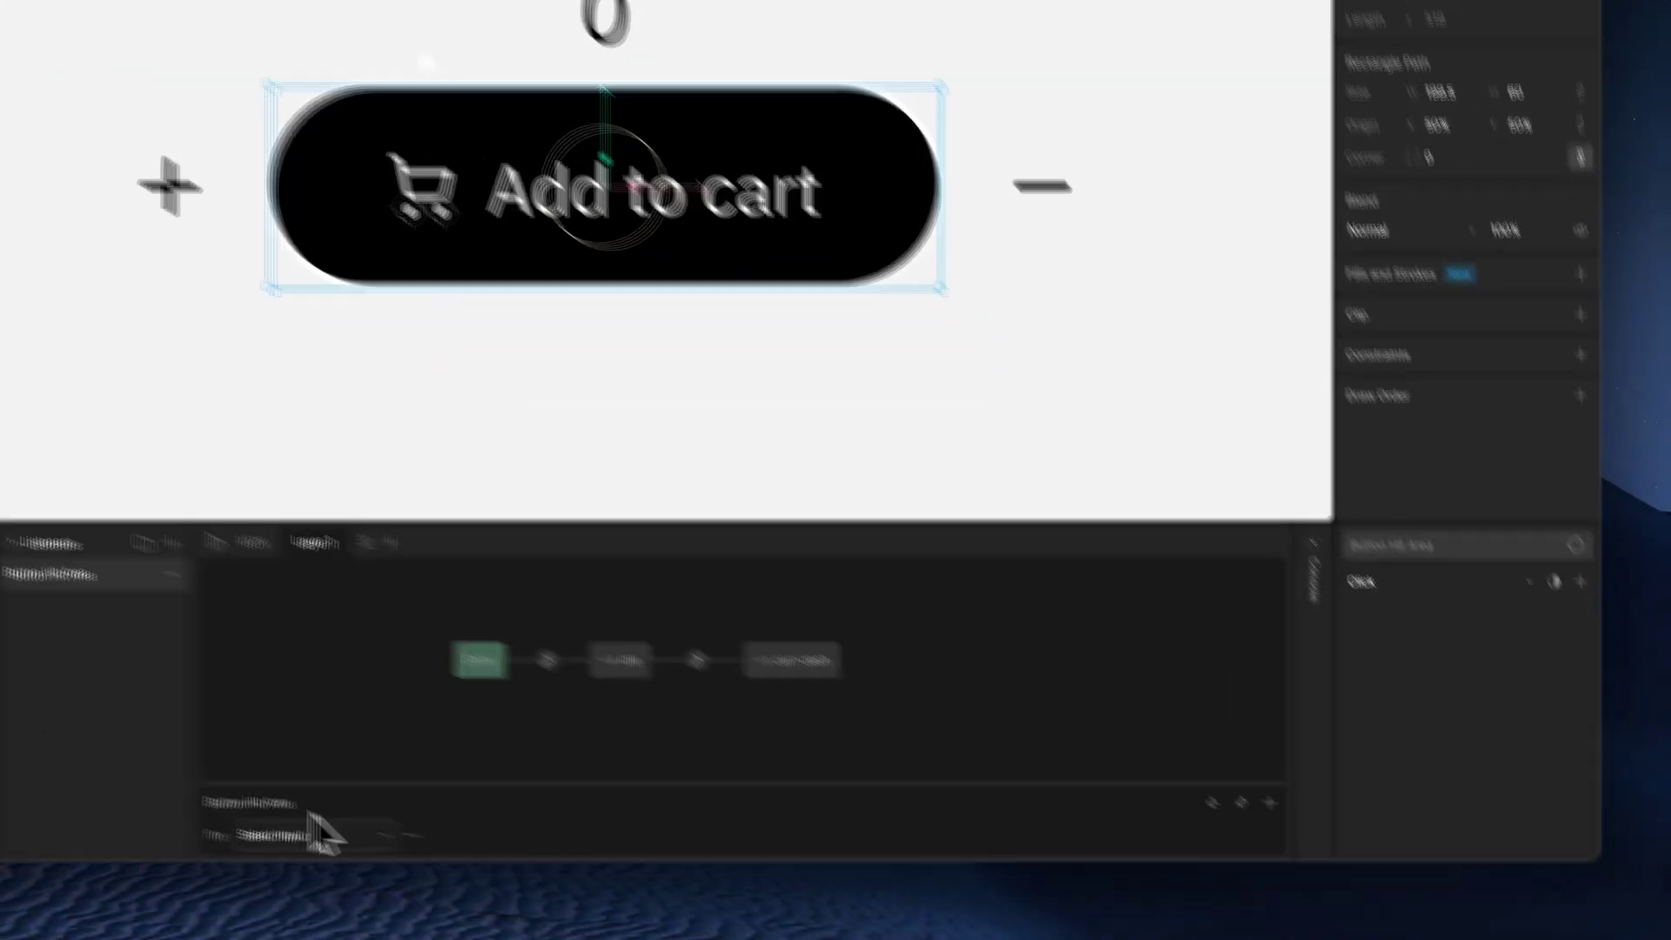
pyautogui.click(592, 917)
pyautogui.click(270, 787)
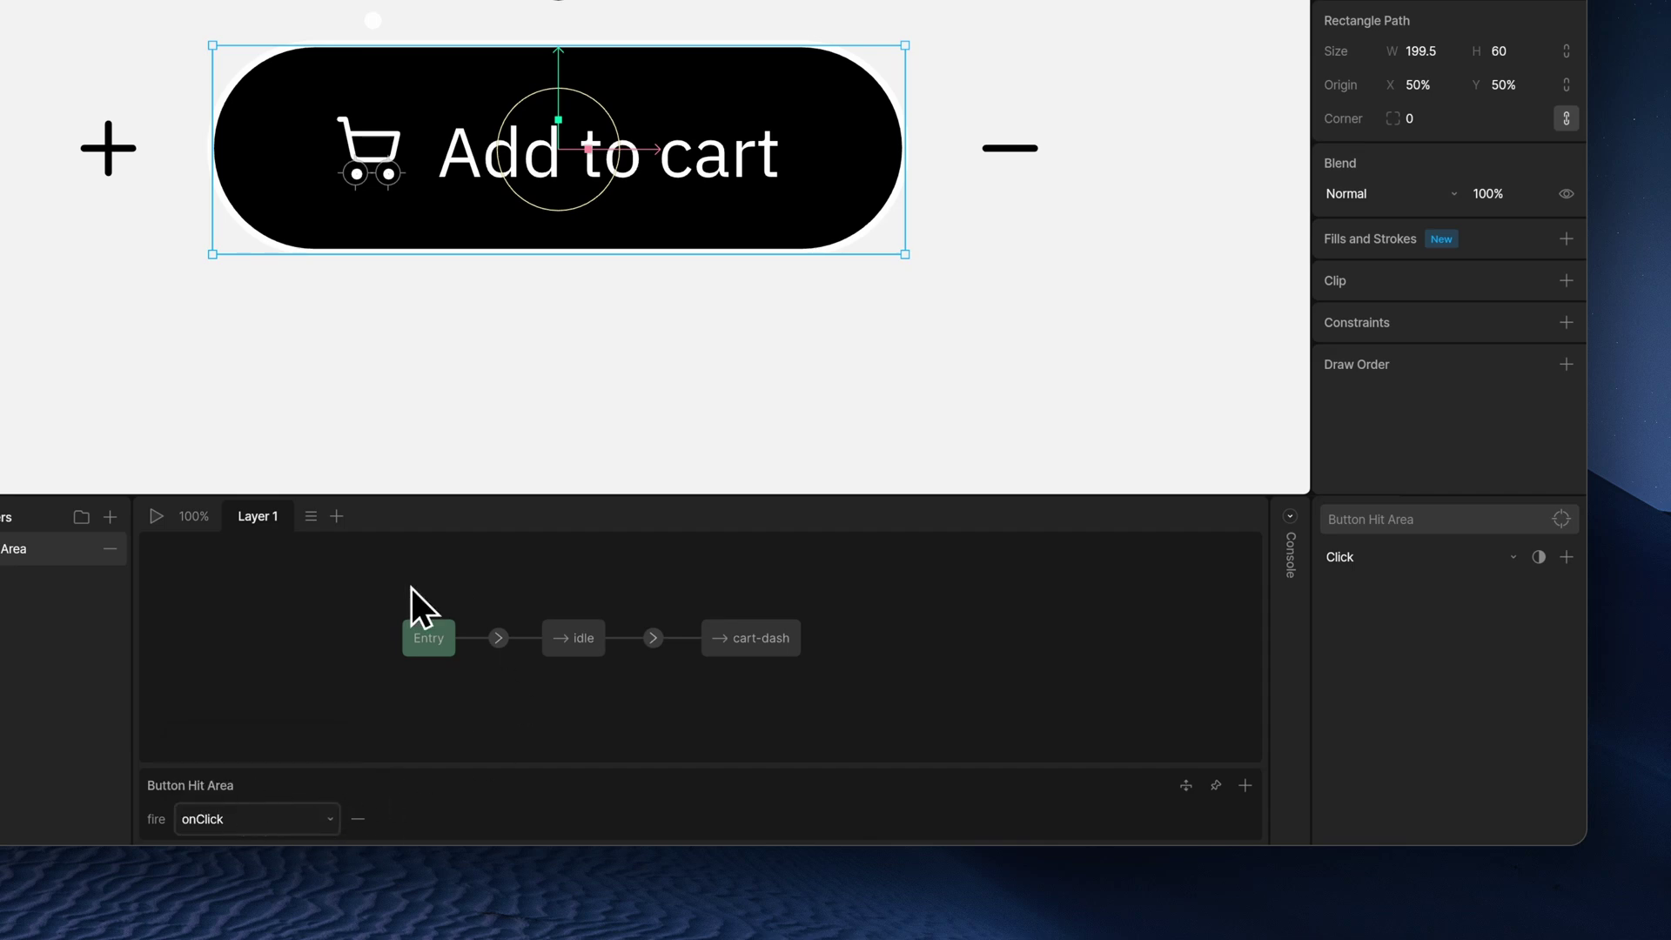
# - Add an onClick condition to the transition from idle to cart-dash
pyautogui.click(655, 639)
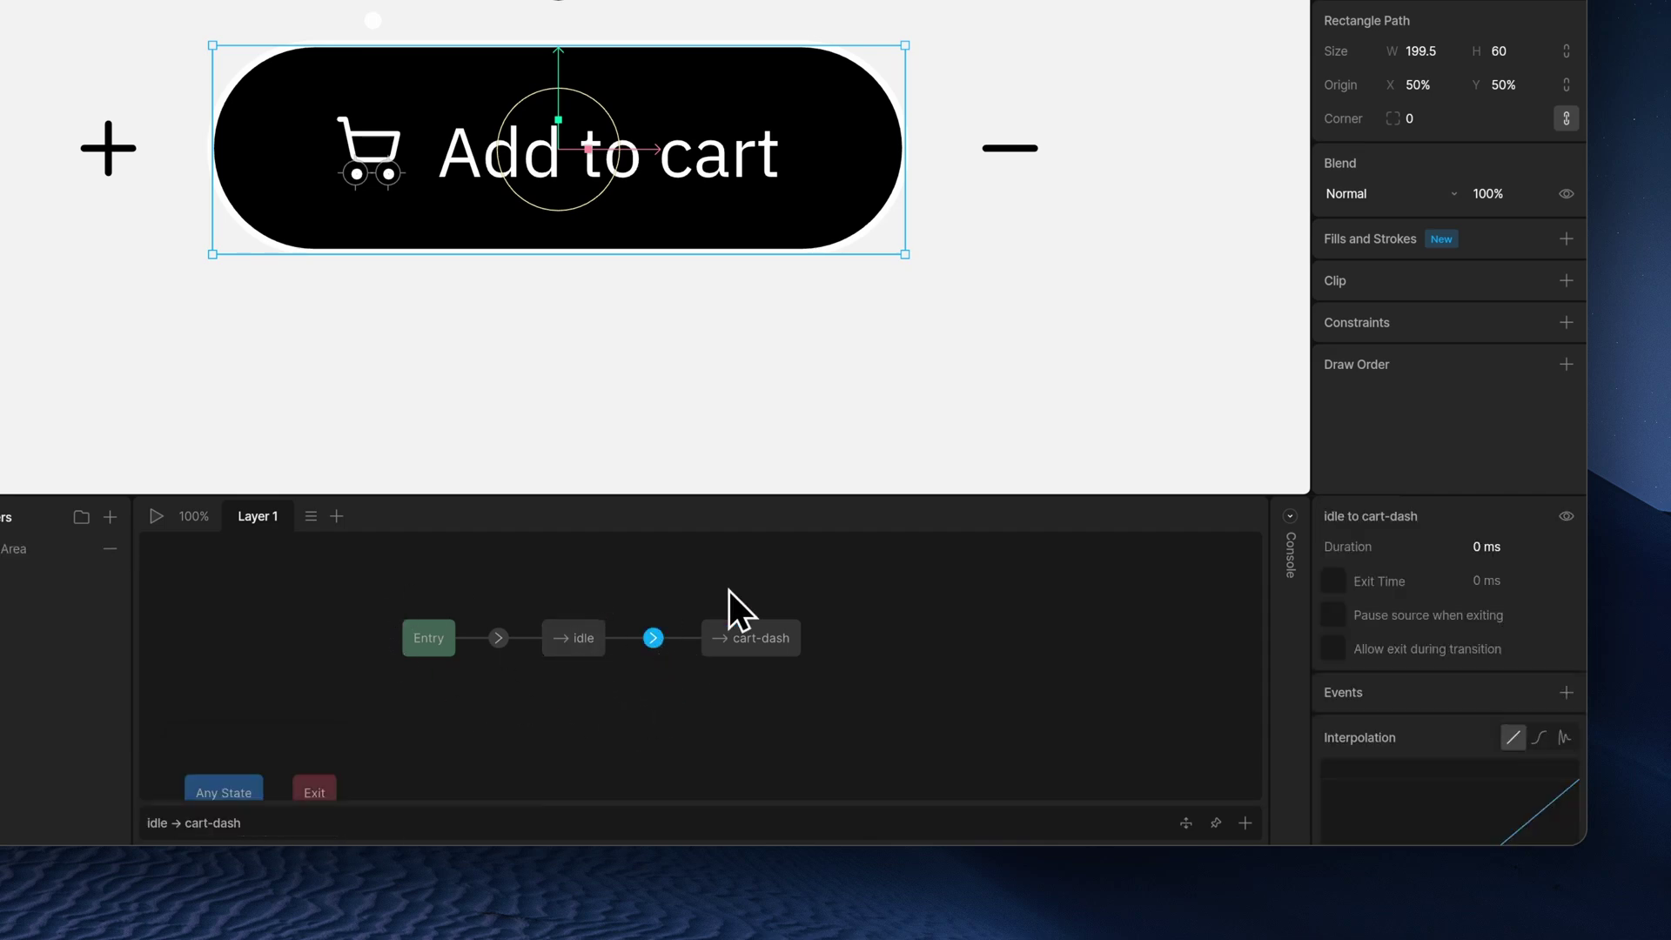
pyautogui.click(1245, 822)
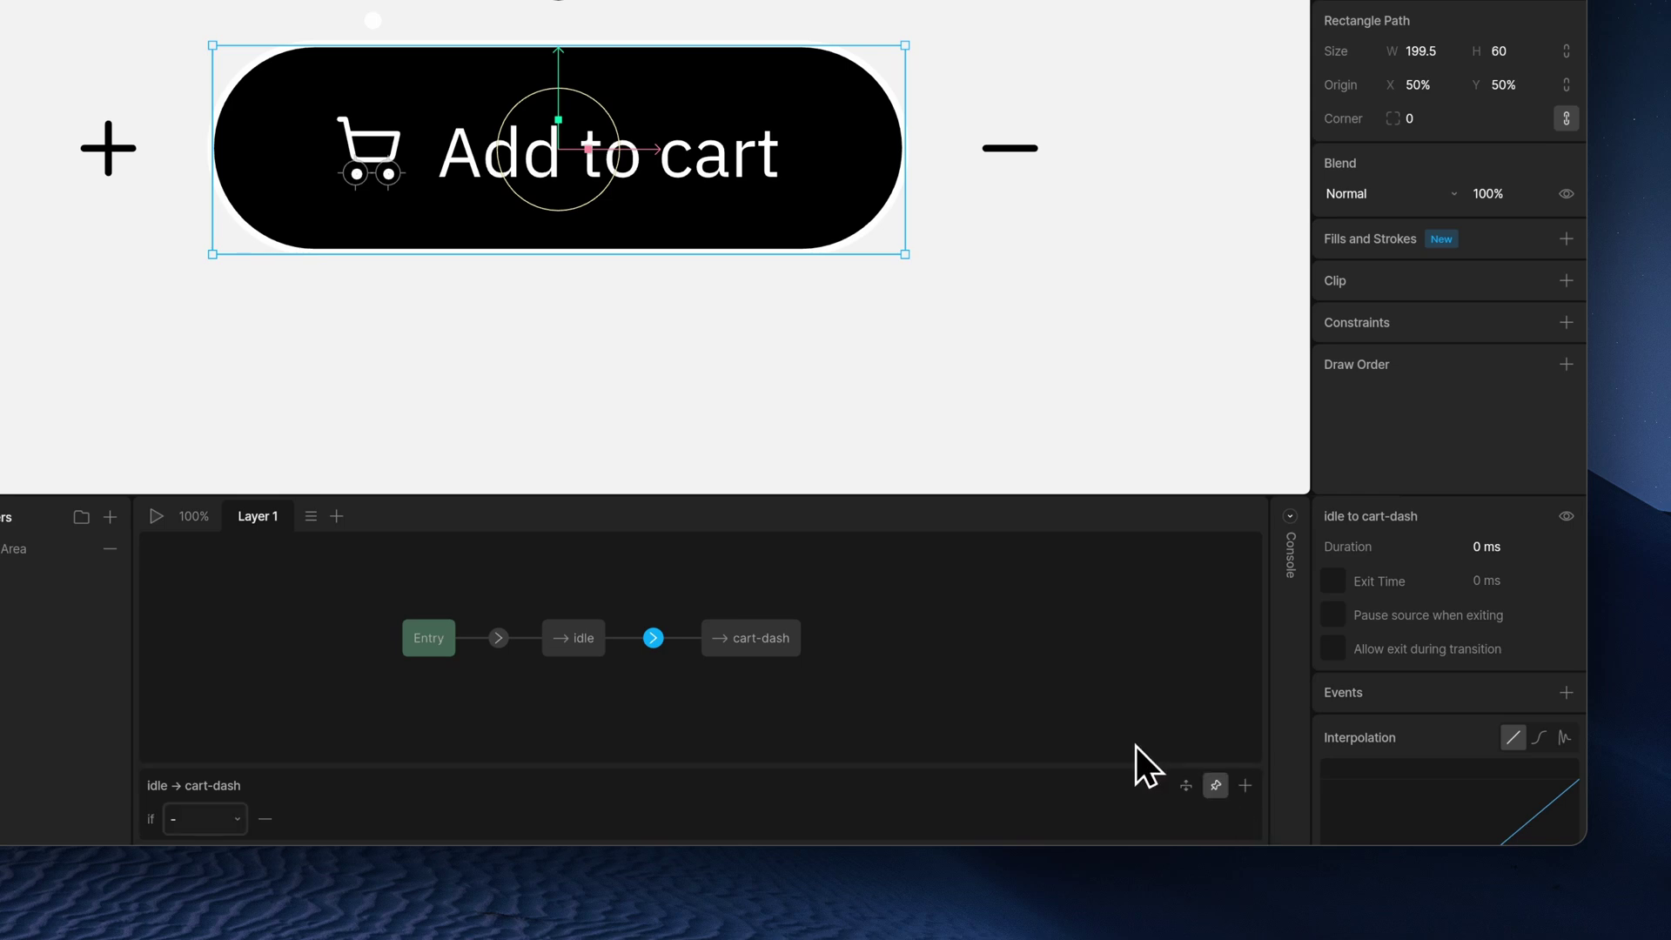
pyautogui.click(208, 817)
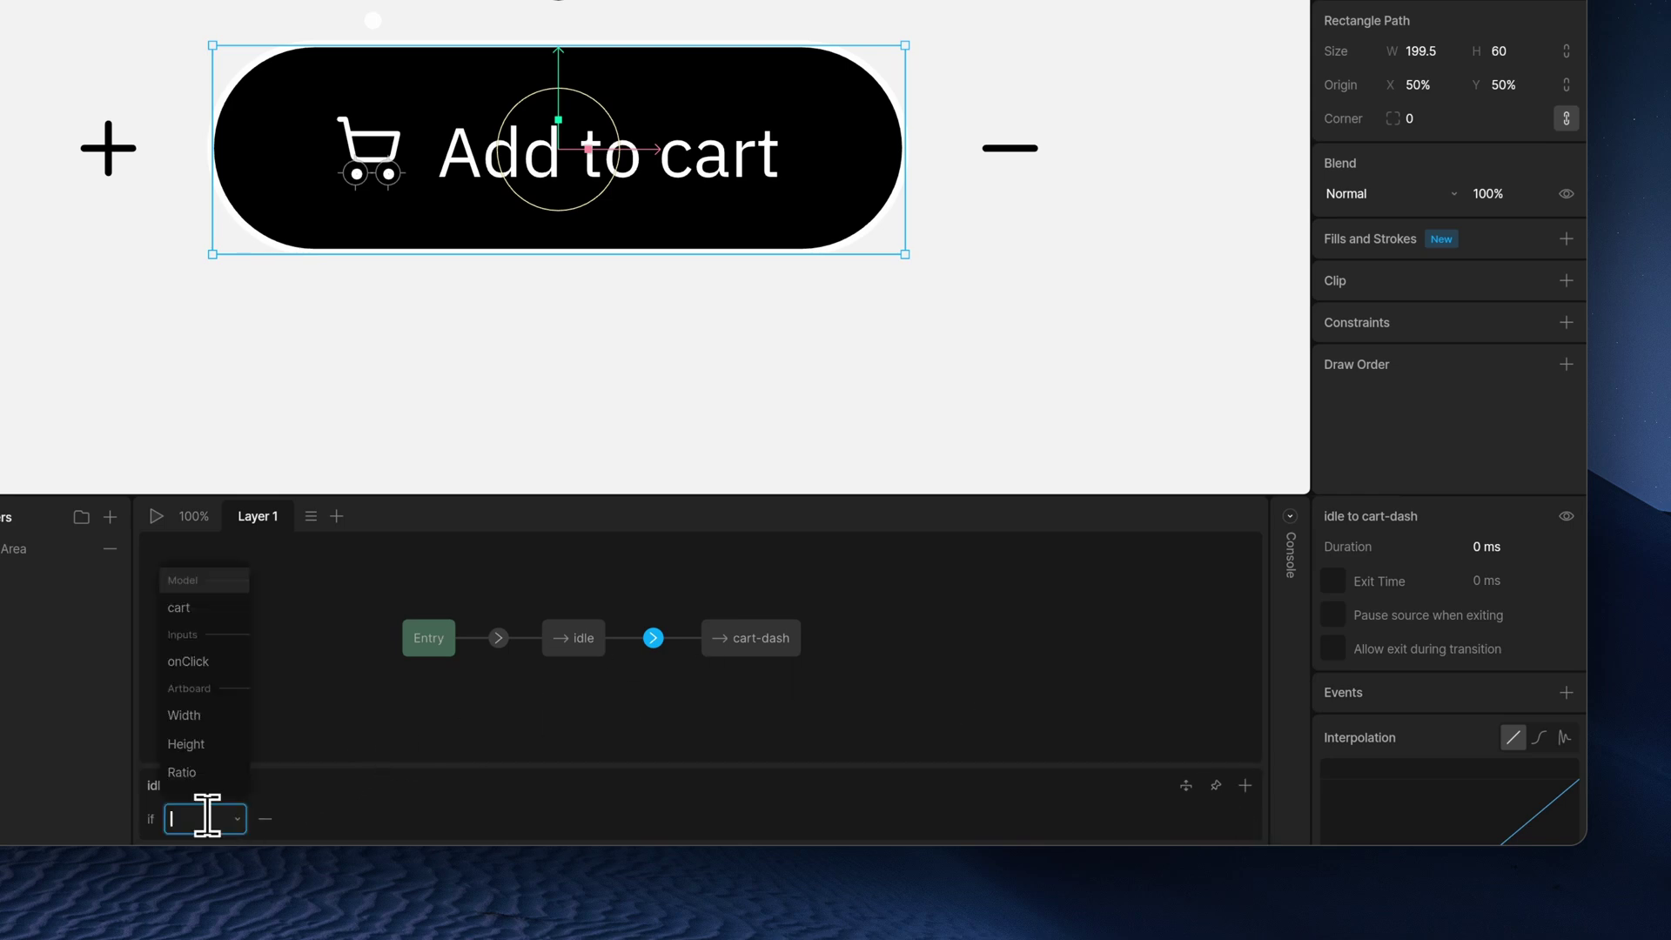
pyautogui.click(207, 667)
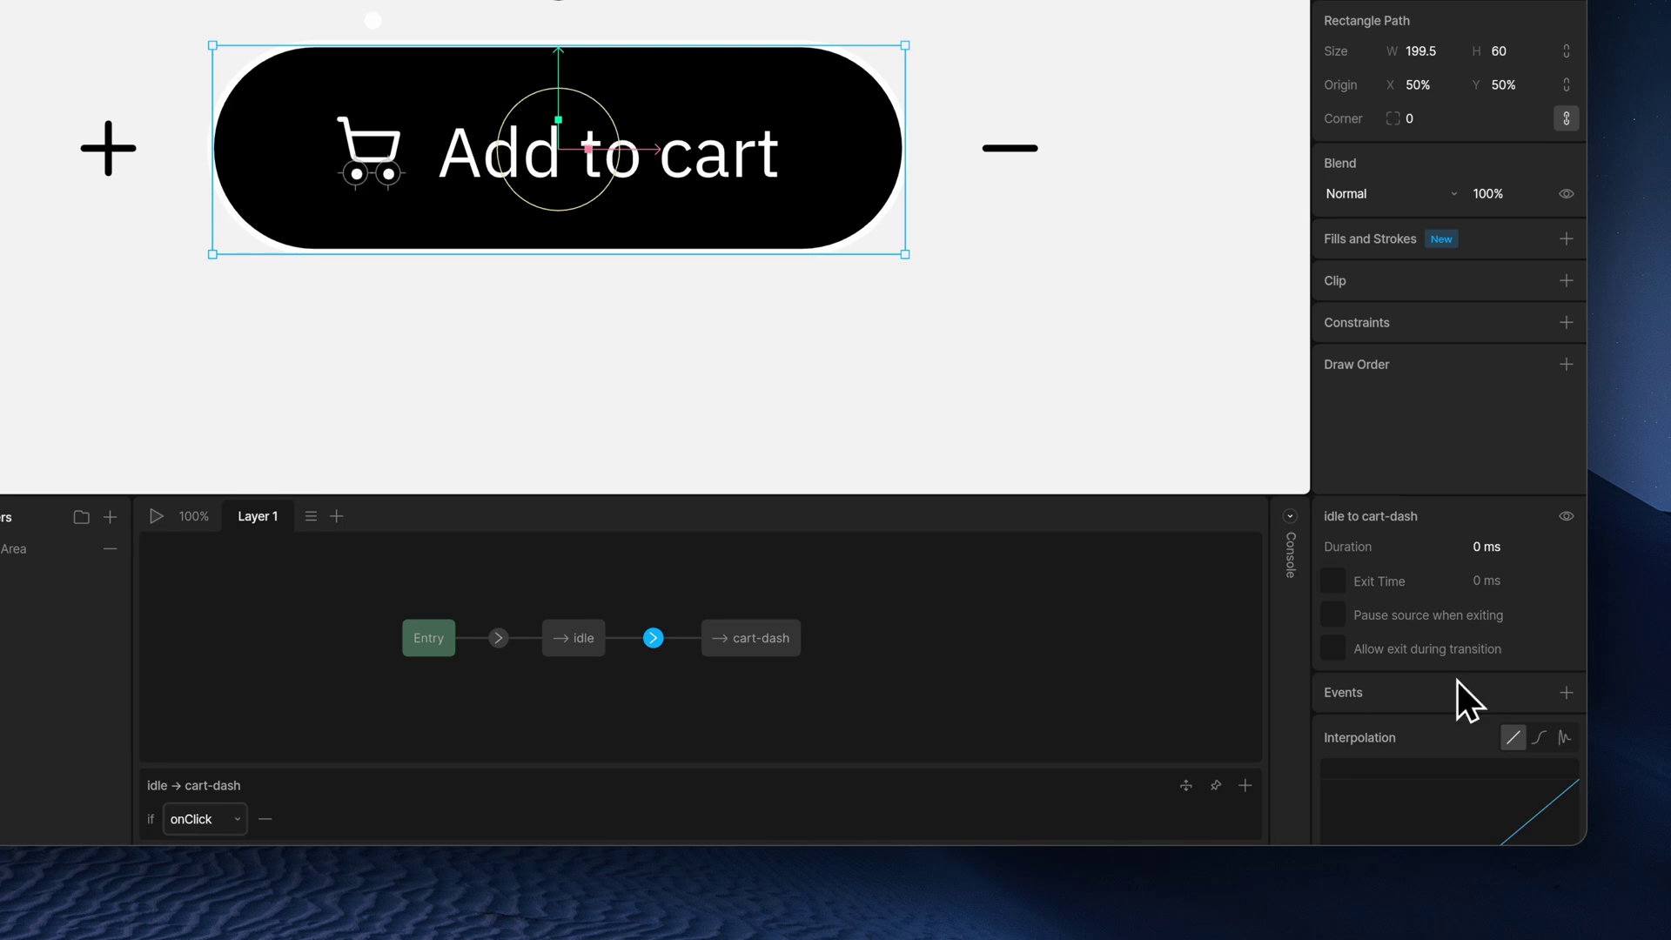
# - Set the idle to cart-dash transition to a 400 ms duration with cubic interpolation .2, 0, 0, 1
pyautogui.click(1524, 549)
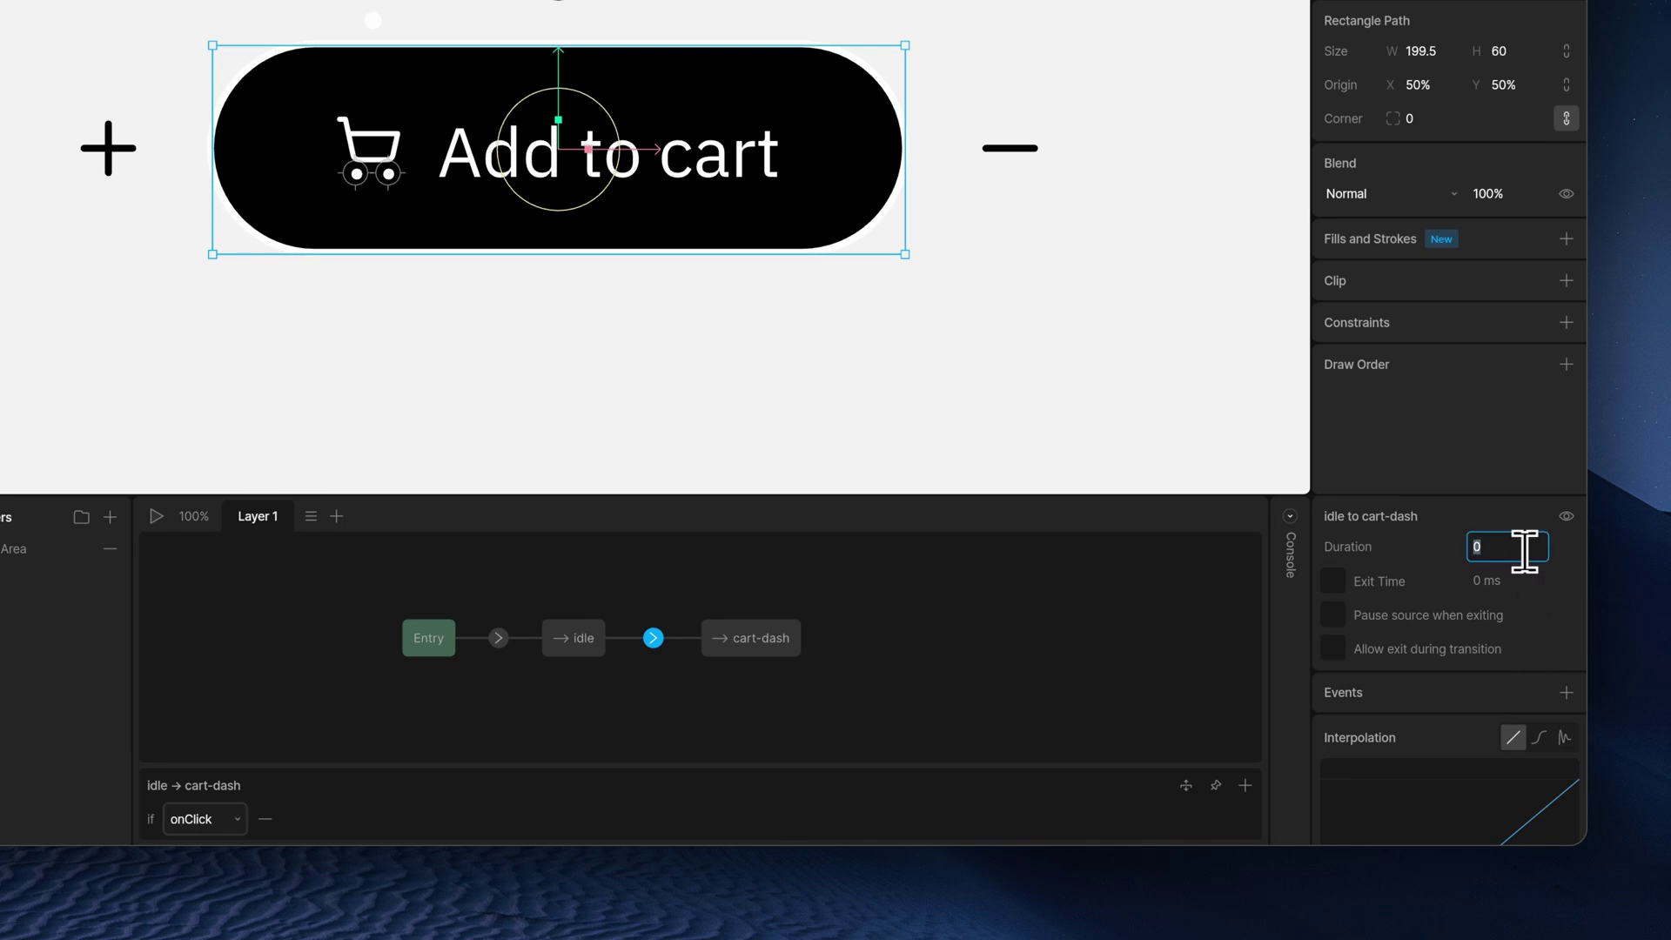
pyautogui.write('400')
pyautogui.press('Return')
pyautogui.scroll(-3, 1526, 615)
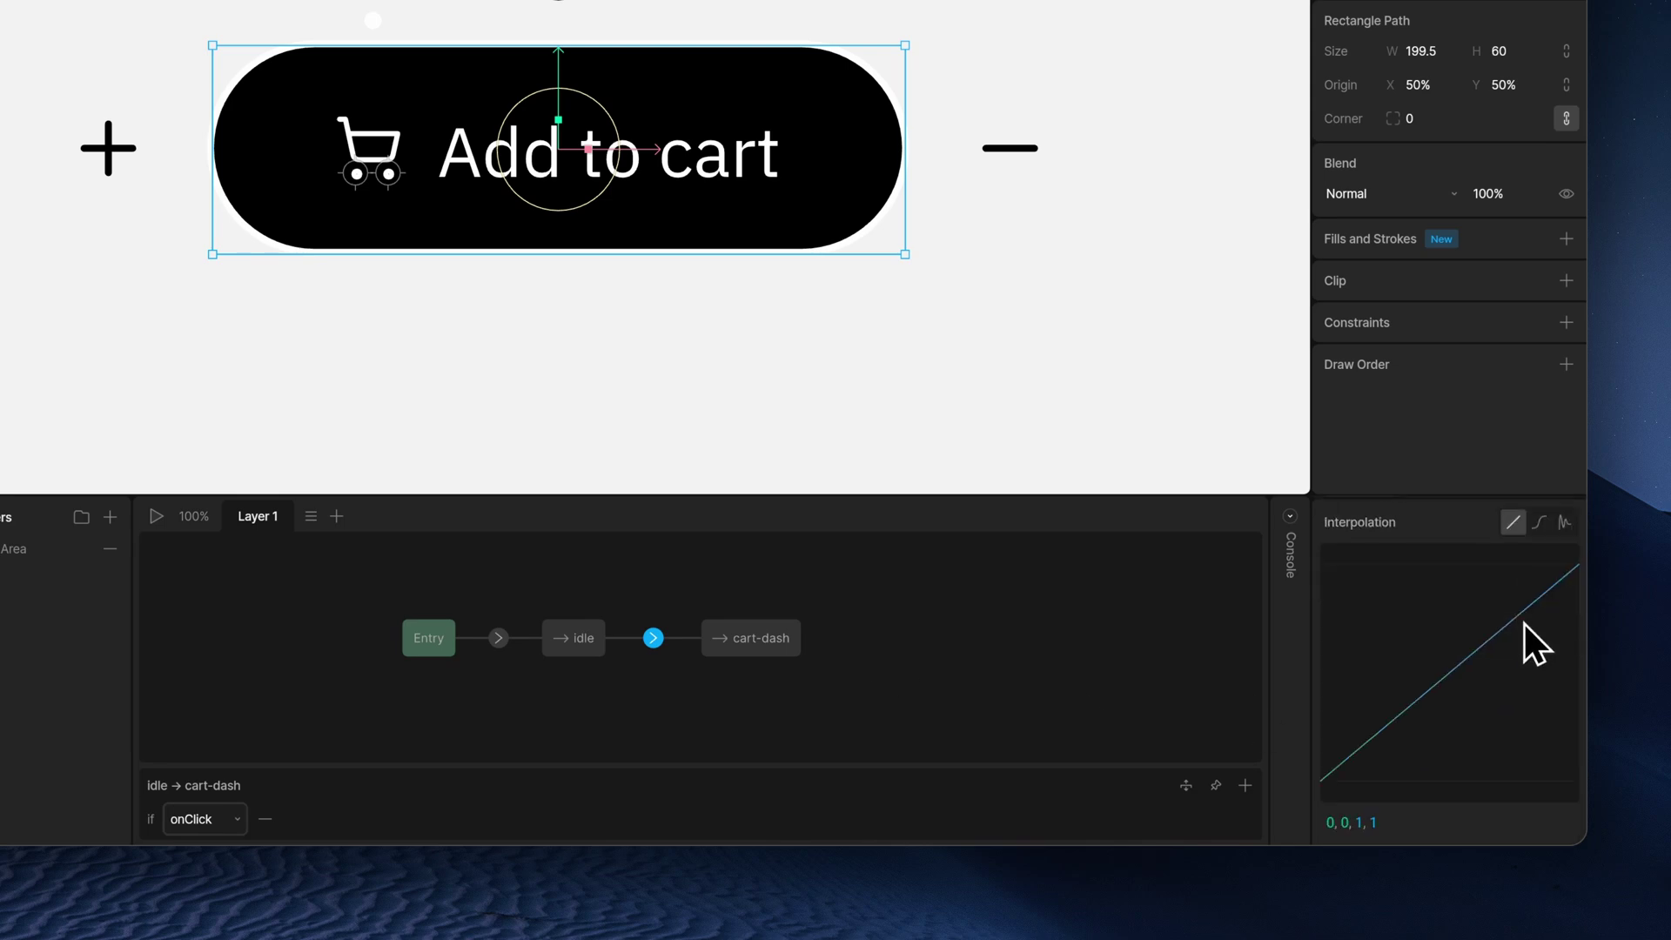
pyautogui.click(1540, 522)
pyautogui.click(1466, 820)
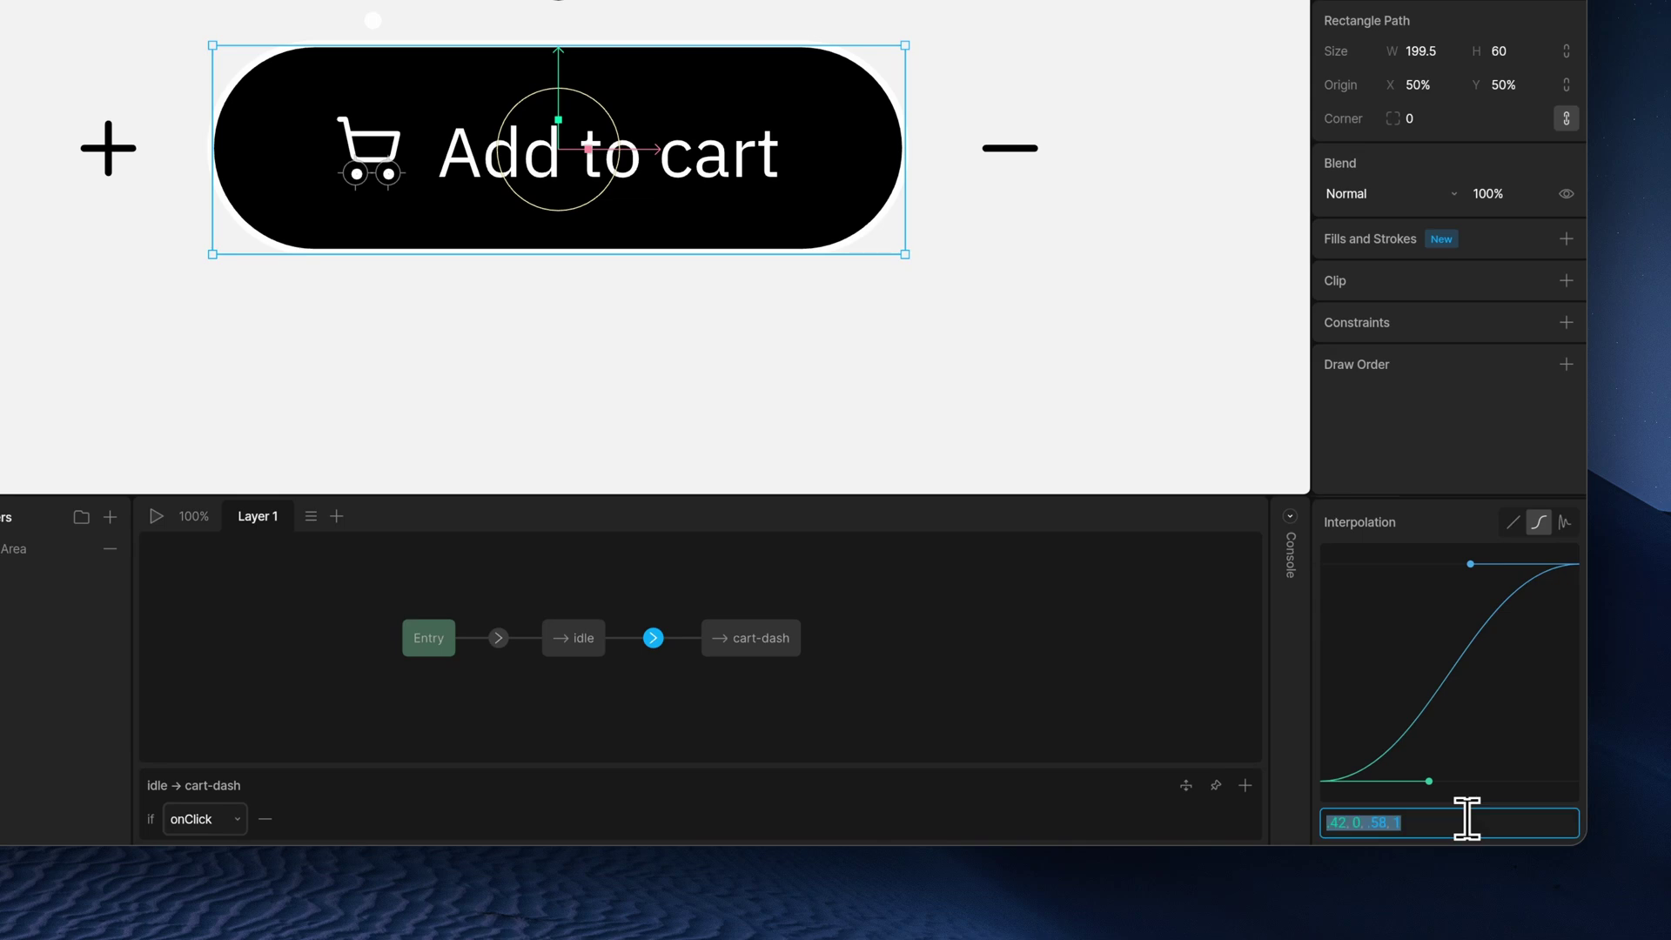
pyautogui.write('.2, 0, 0, 1')
pyautogui.press('Return')
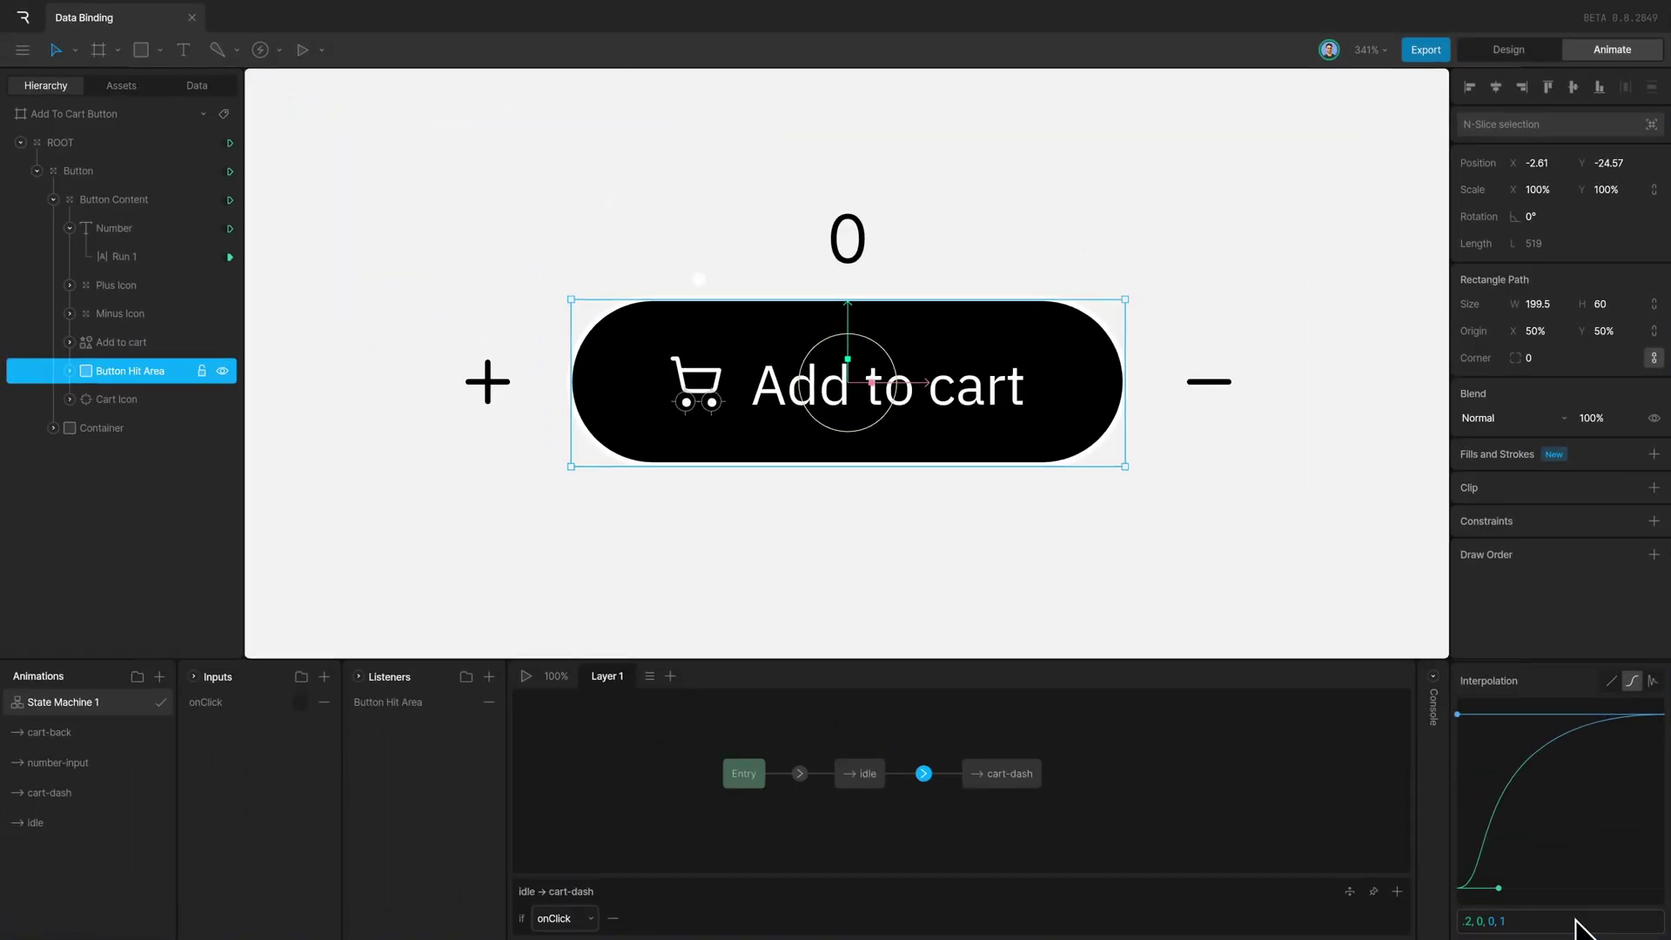
# - In Design mode, activate Button Content's clipping by Container, and return to Animate mode
pyautogui.click(1261, 802)
pyautogui.press('Tab')
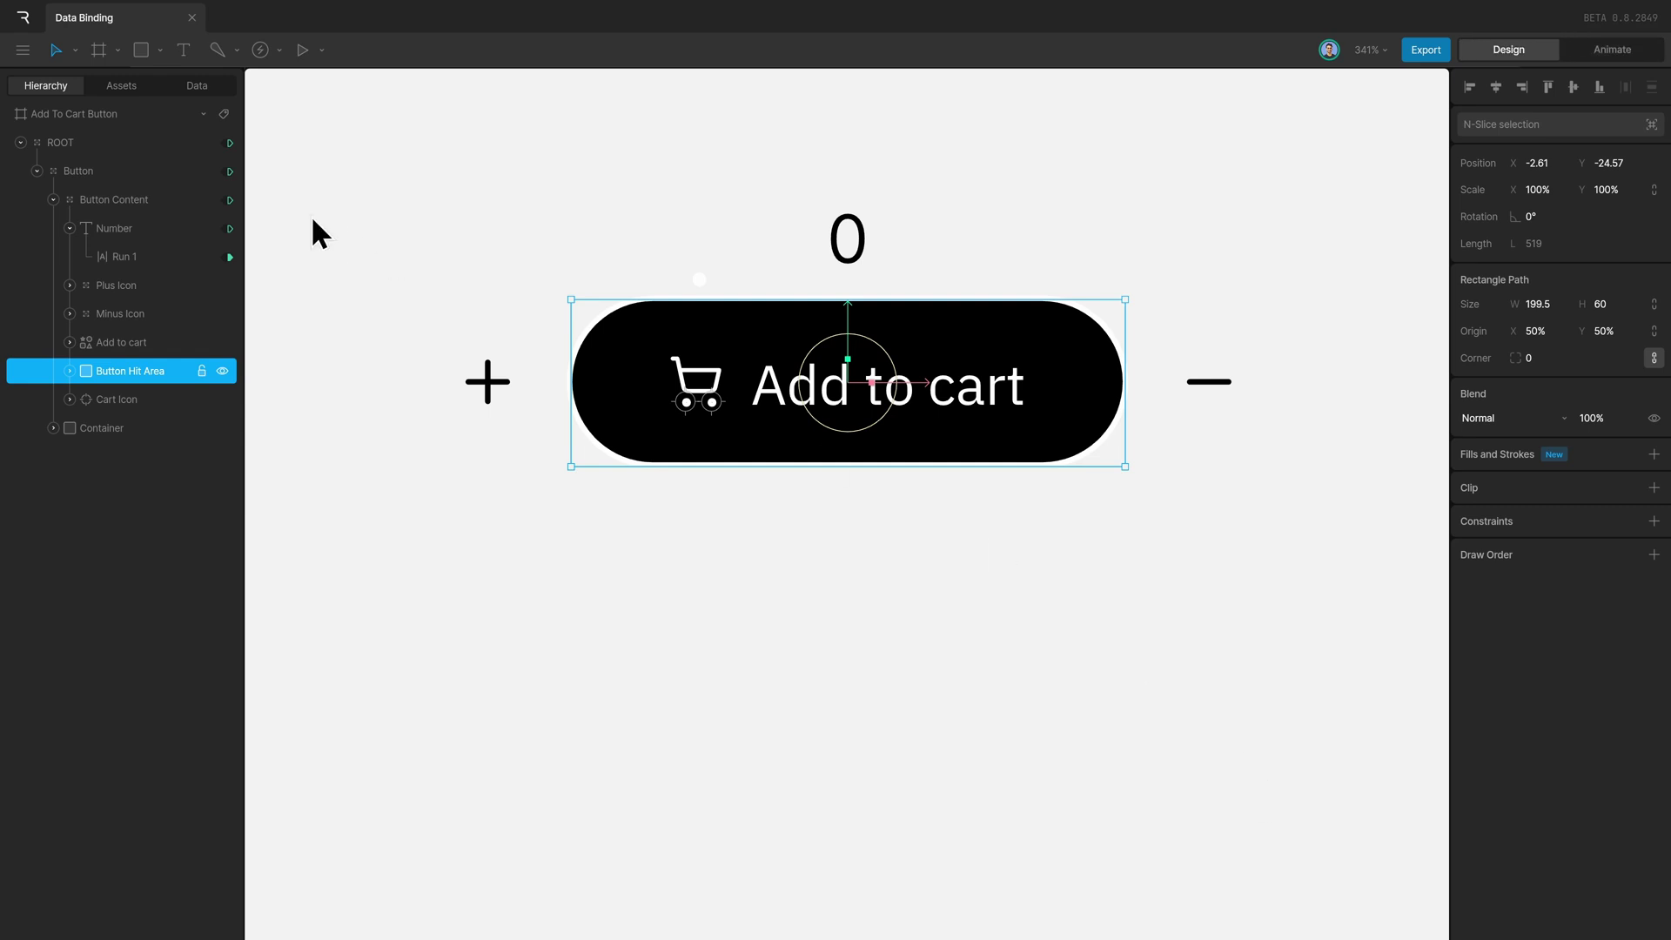
pyautogui.click(142, 202)
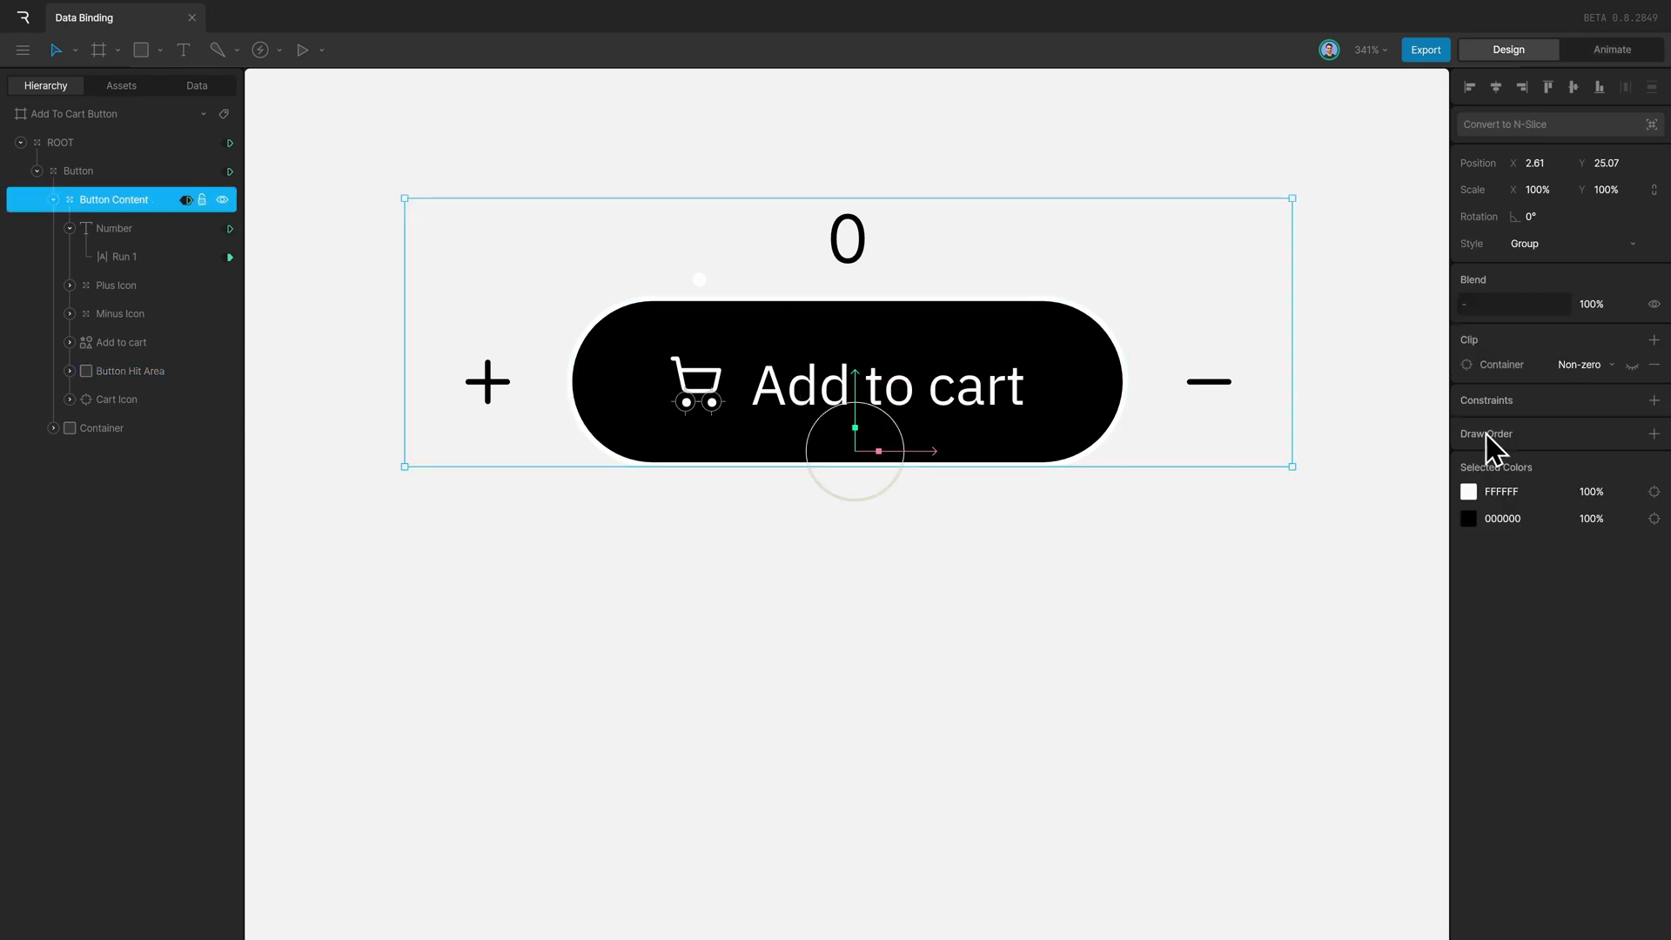
pyautogui.press('Tab')
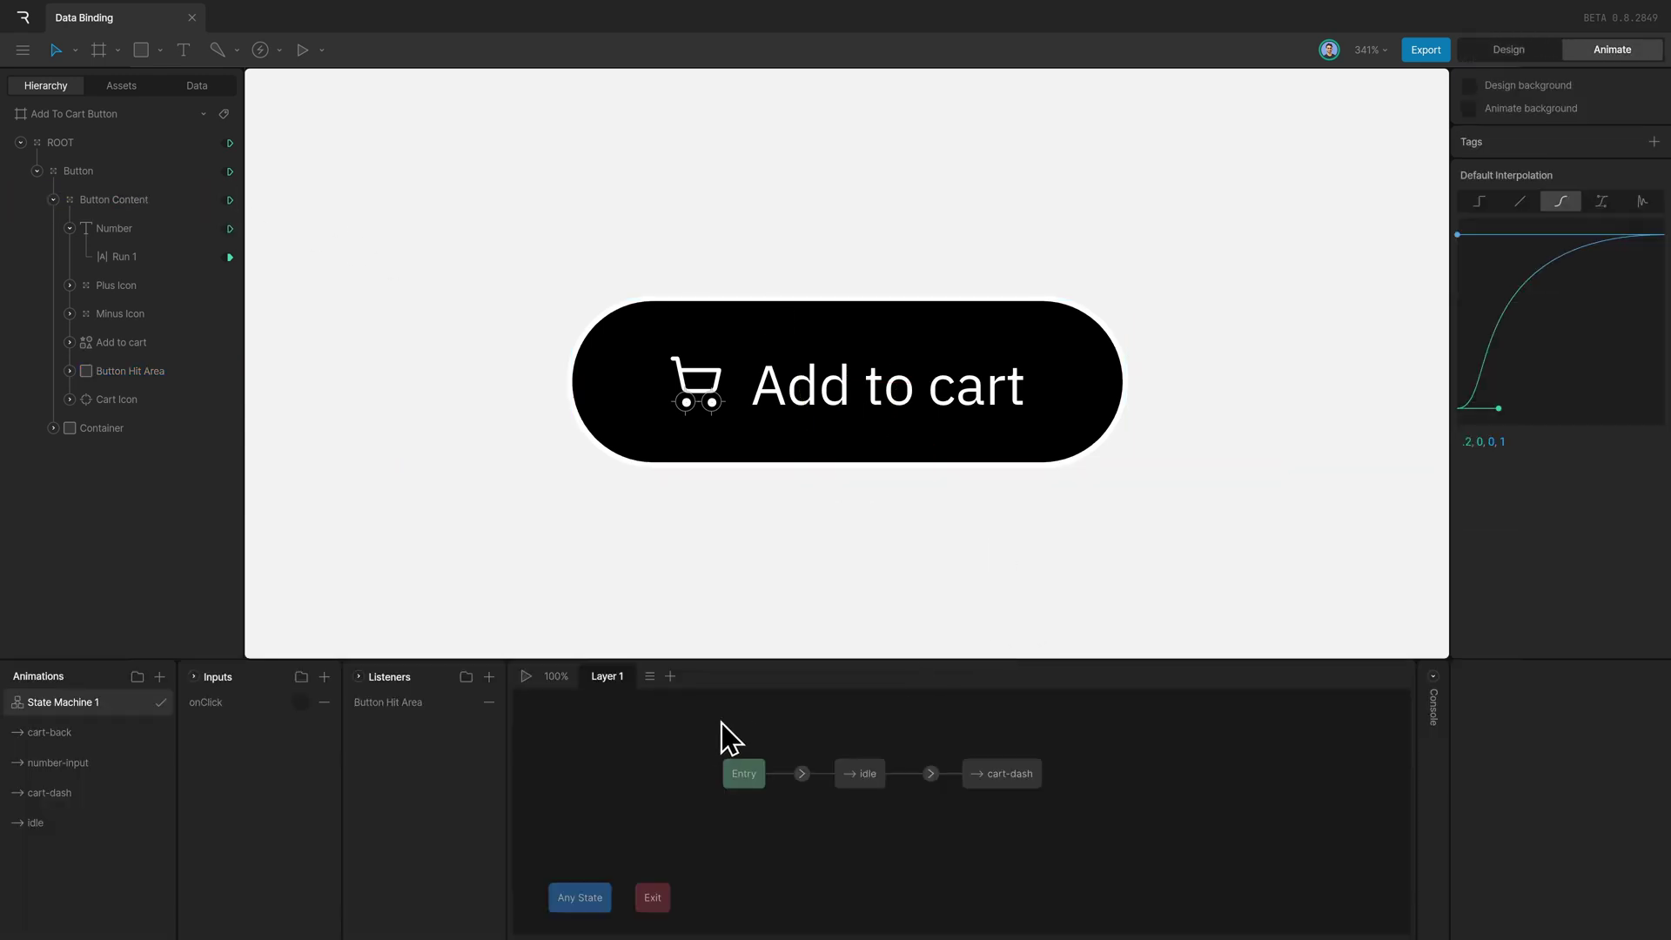
# - Play State Machine 1, trigger the Add to cart button to test the cart-dash transition, and stop playback
pyautogui.click(526, 677)
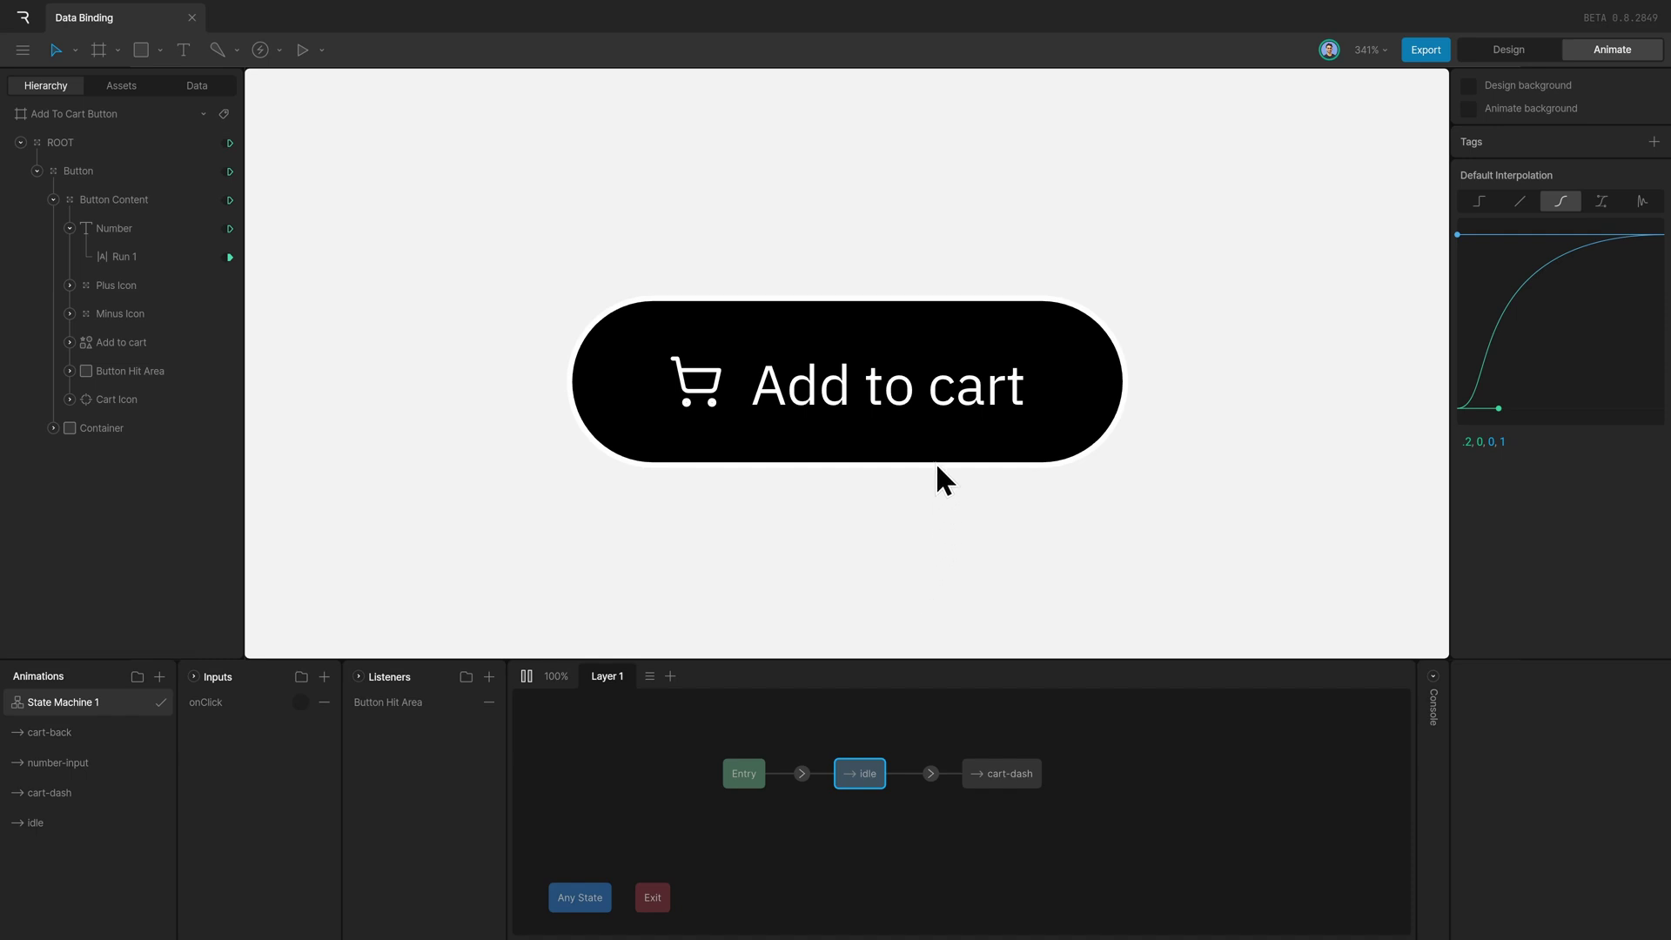
pyautogui.click(882, 414)
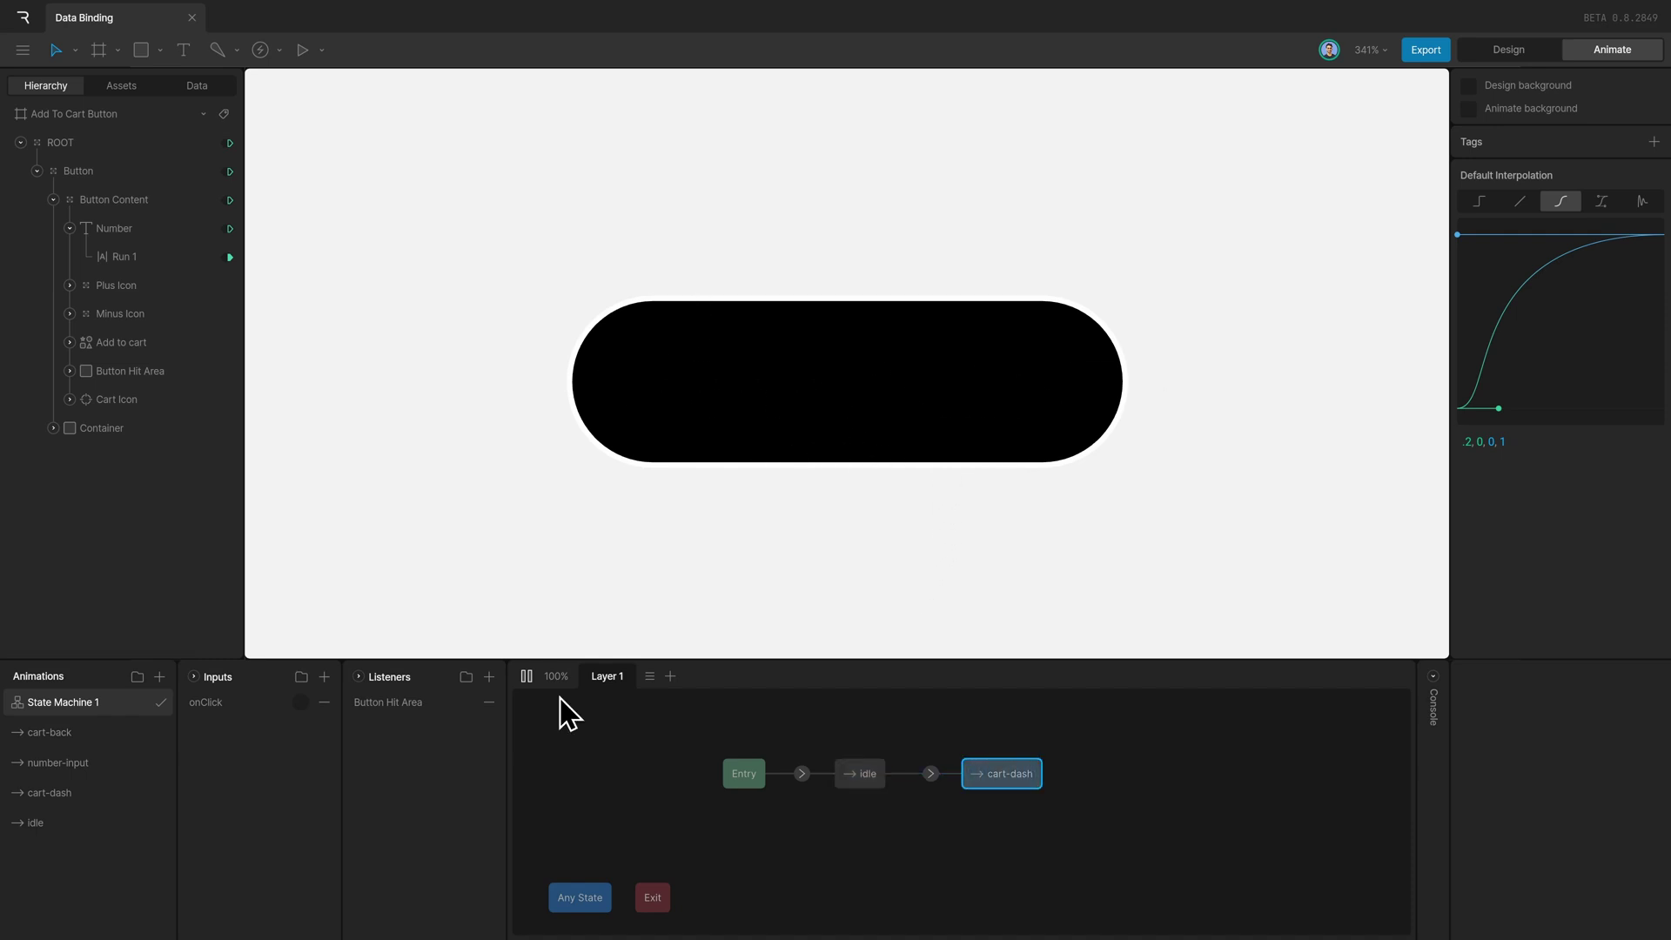
pyautogui.click(527, 676)
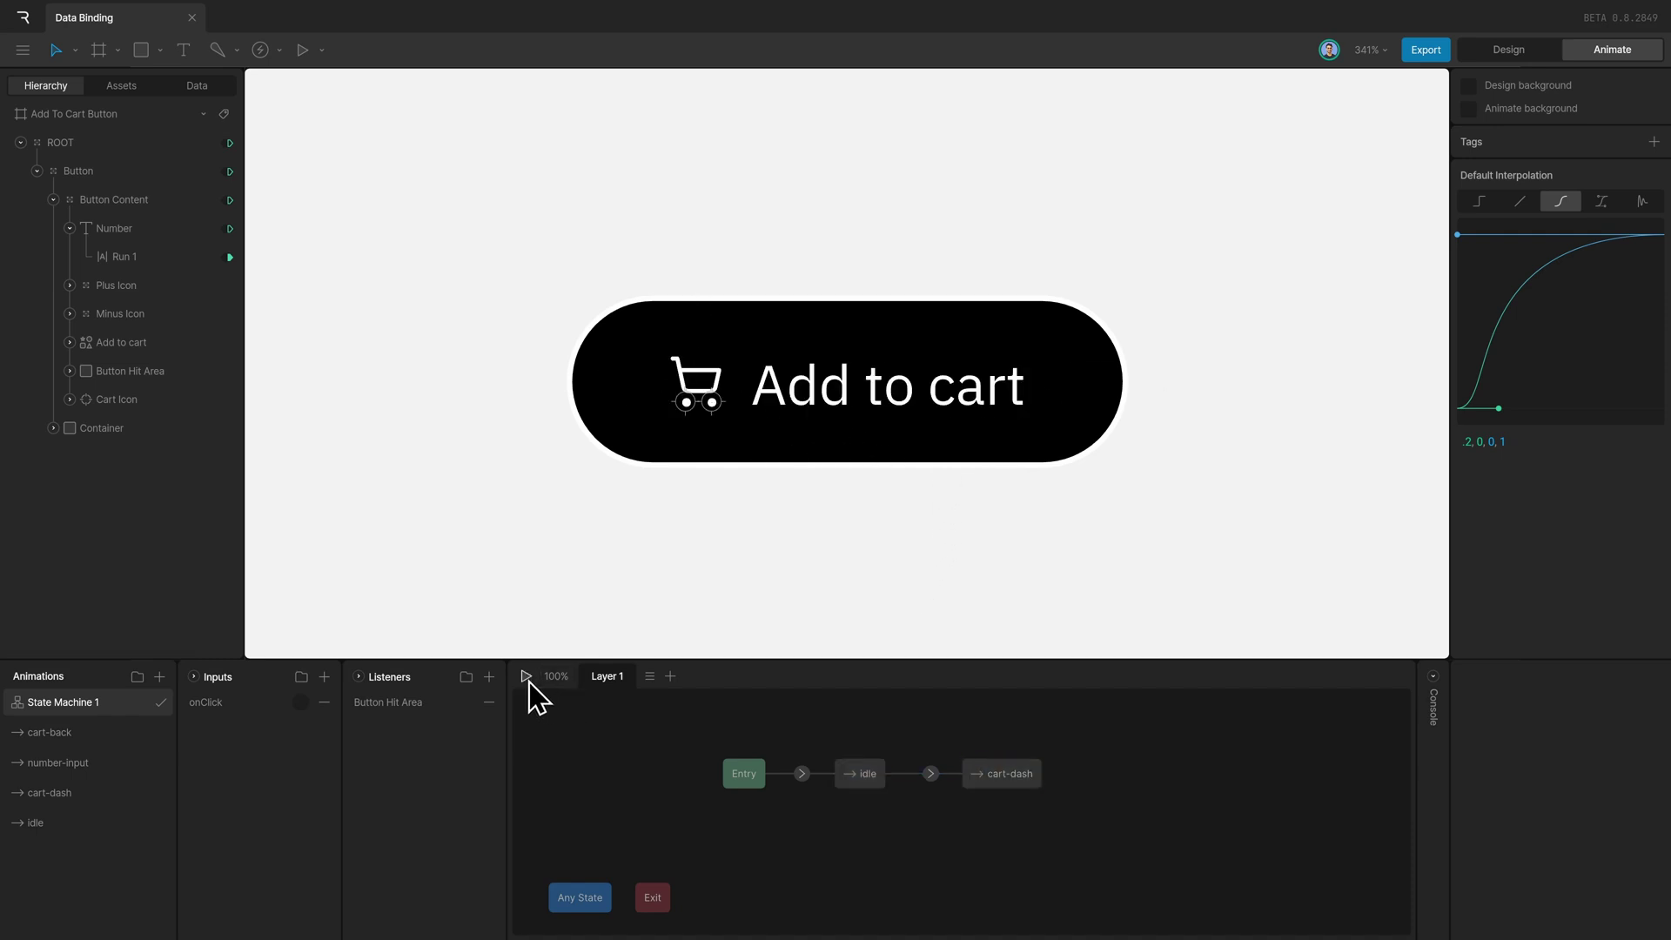
# - Place the number-input animation in State Machine 1 and create a transition to it from cart-dash
pyautogui.click(87, 763)
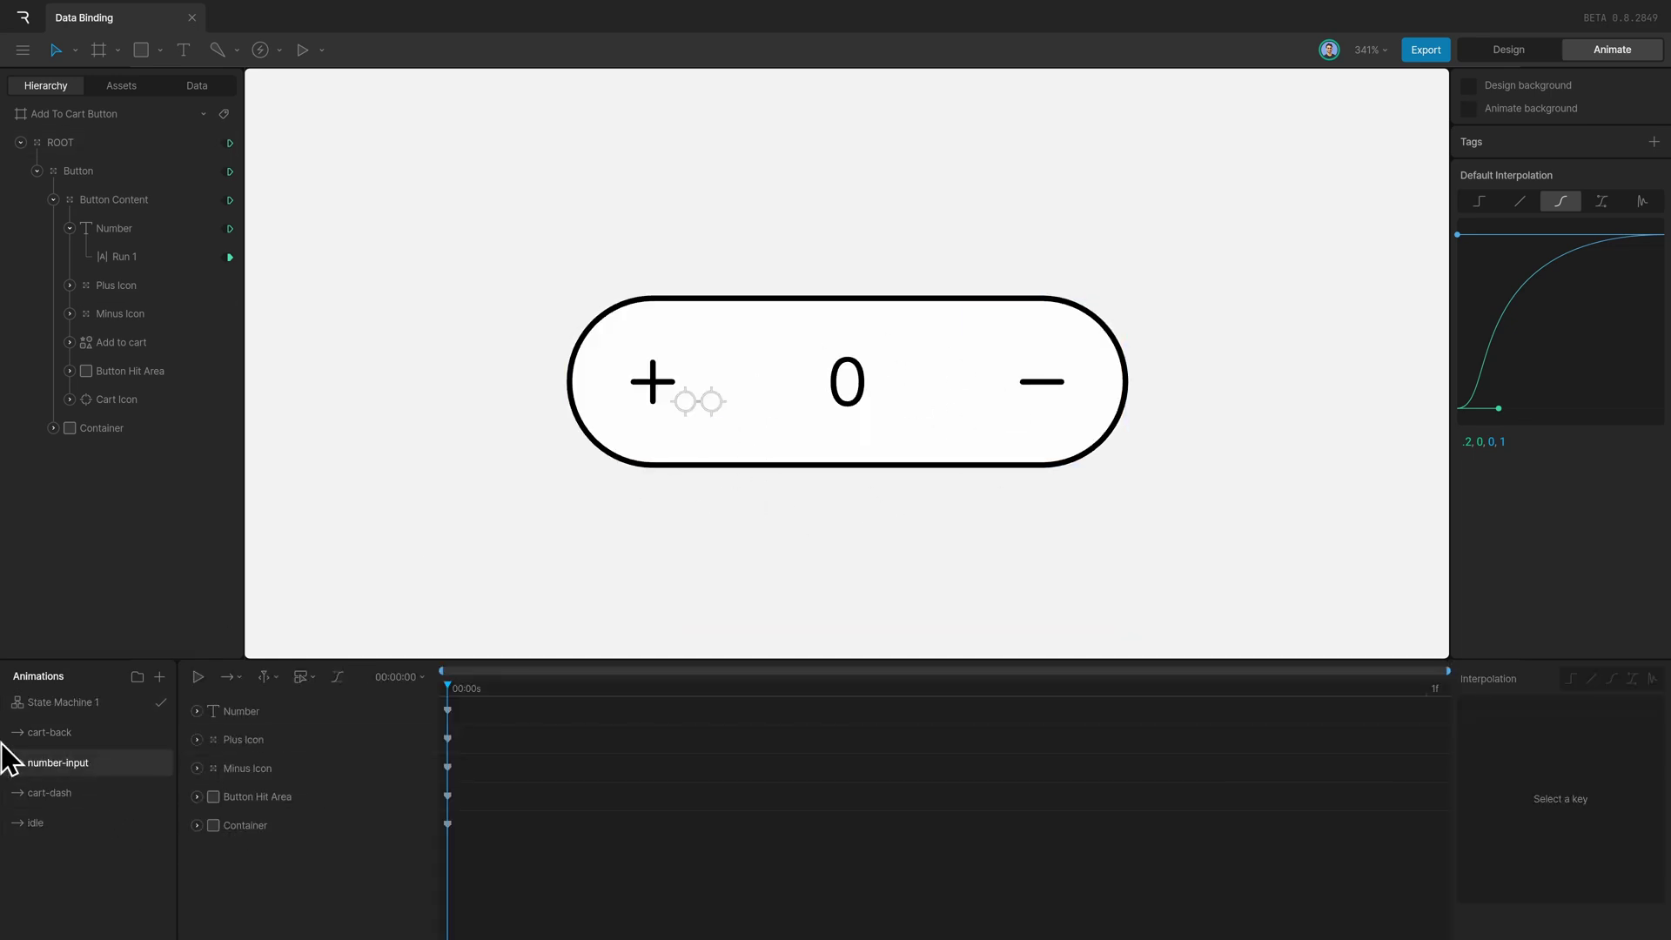
pyautogui.click(78, 704)
pyautogui.moveTo(82, 770); pyautogui.dragTo(1154, 770)
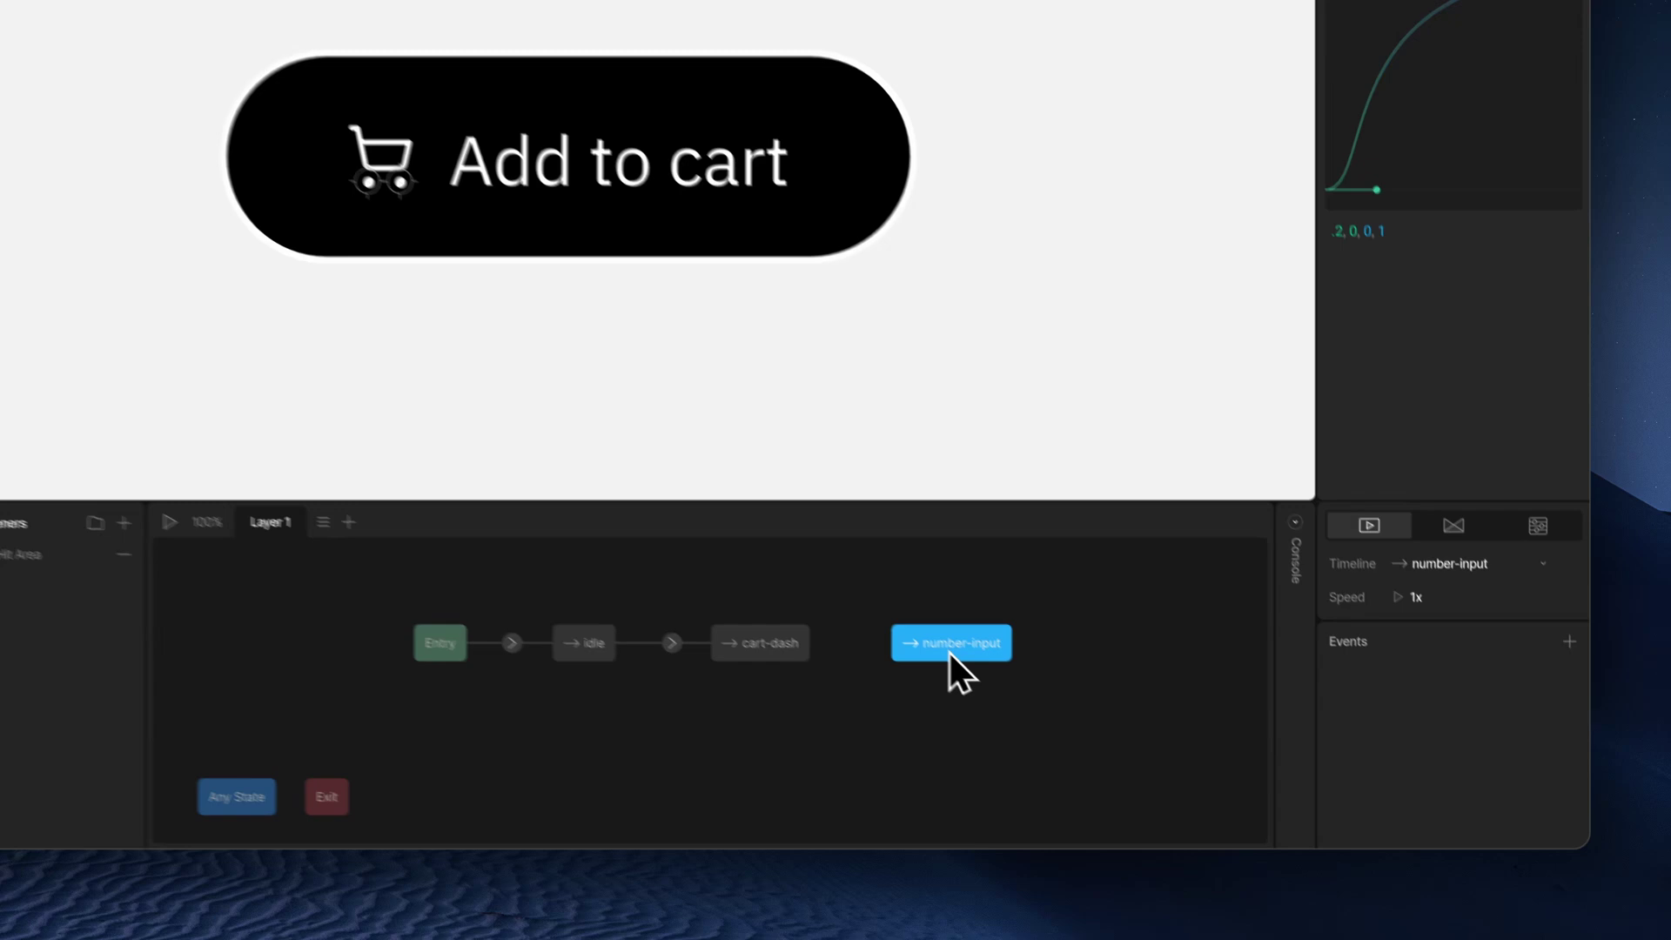
pyautogui.click(766, 646)
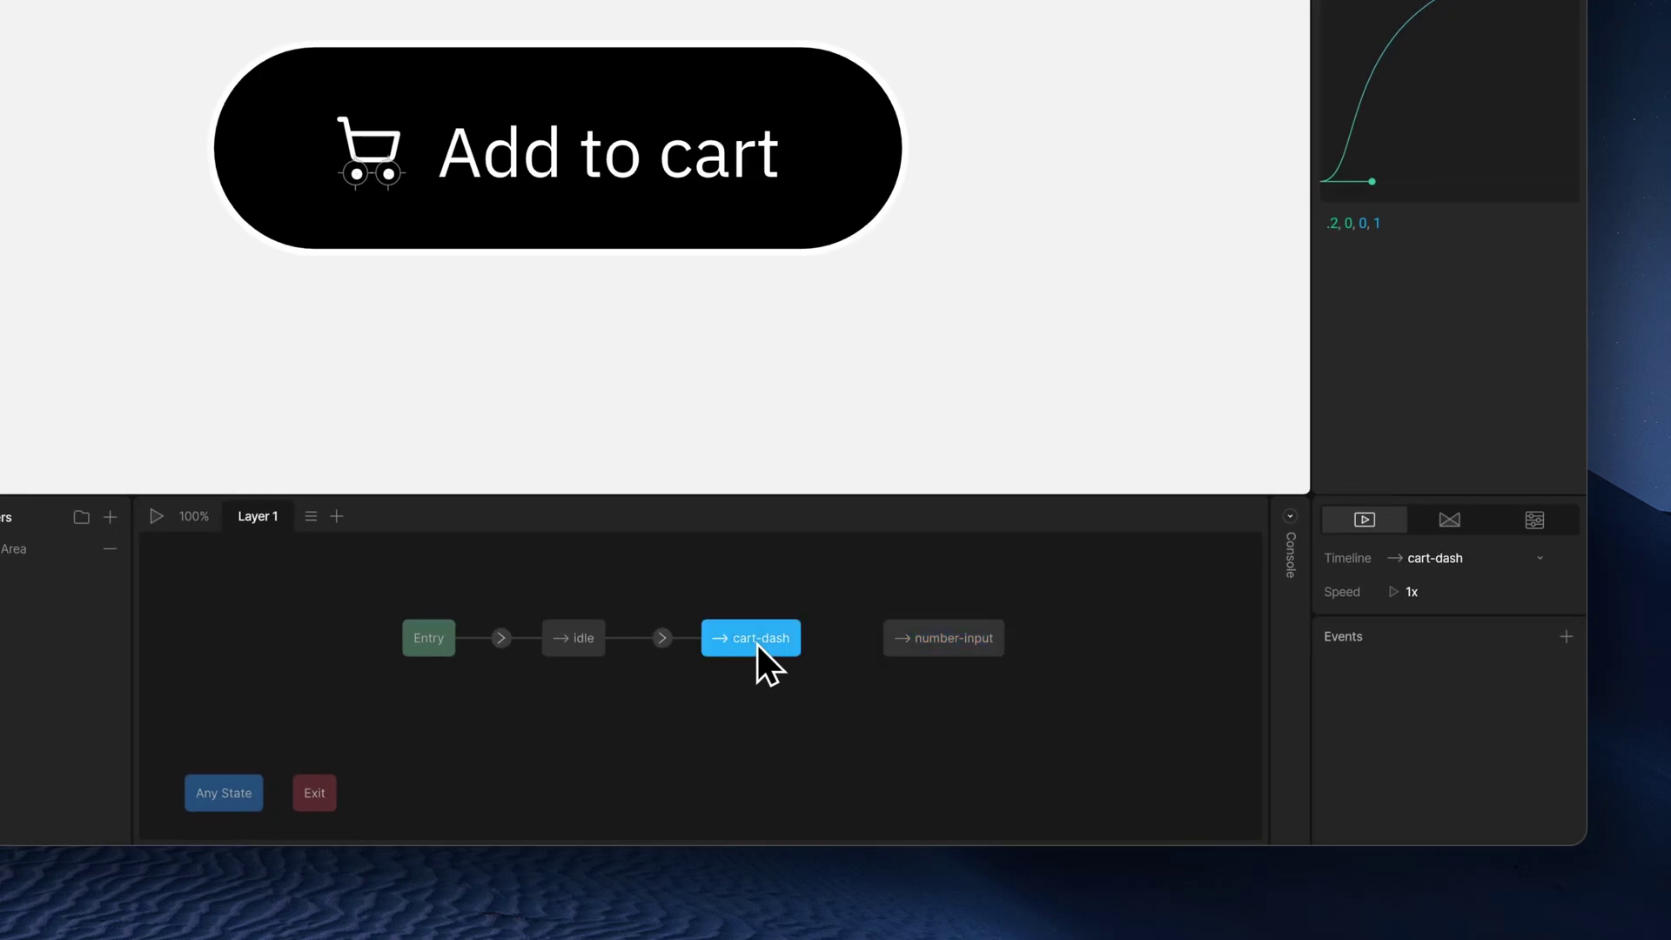
pyautogui.moveTo(809, 636); pyautogui.dragTo(938, 634)
# - Enable Exit Time on the cart-dash to number-input transition and set it to 100%
pyautogui.click(846, 640)
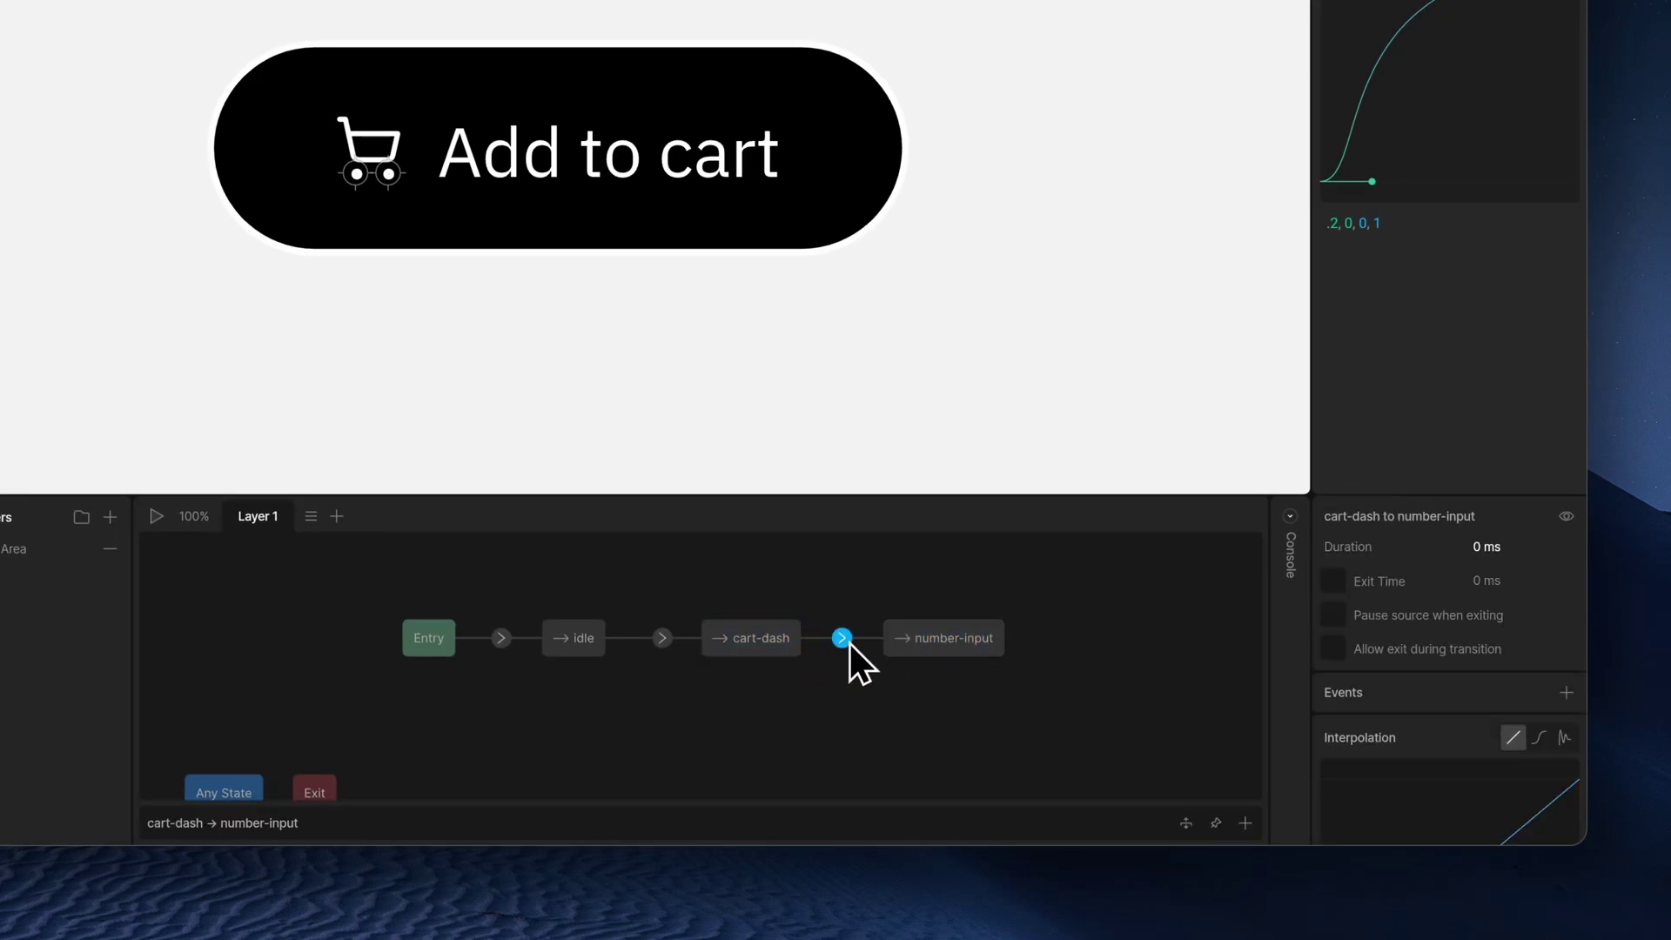
pyautogui.click(1333, 583)
pyautogui.click(1503, 578)
pyautogui.write('100')
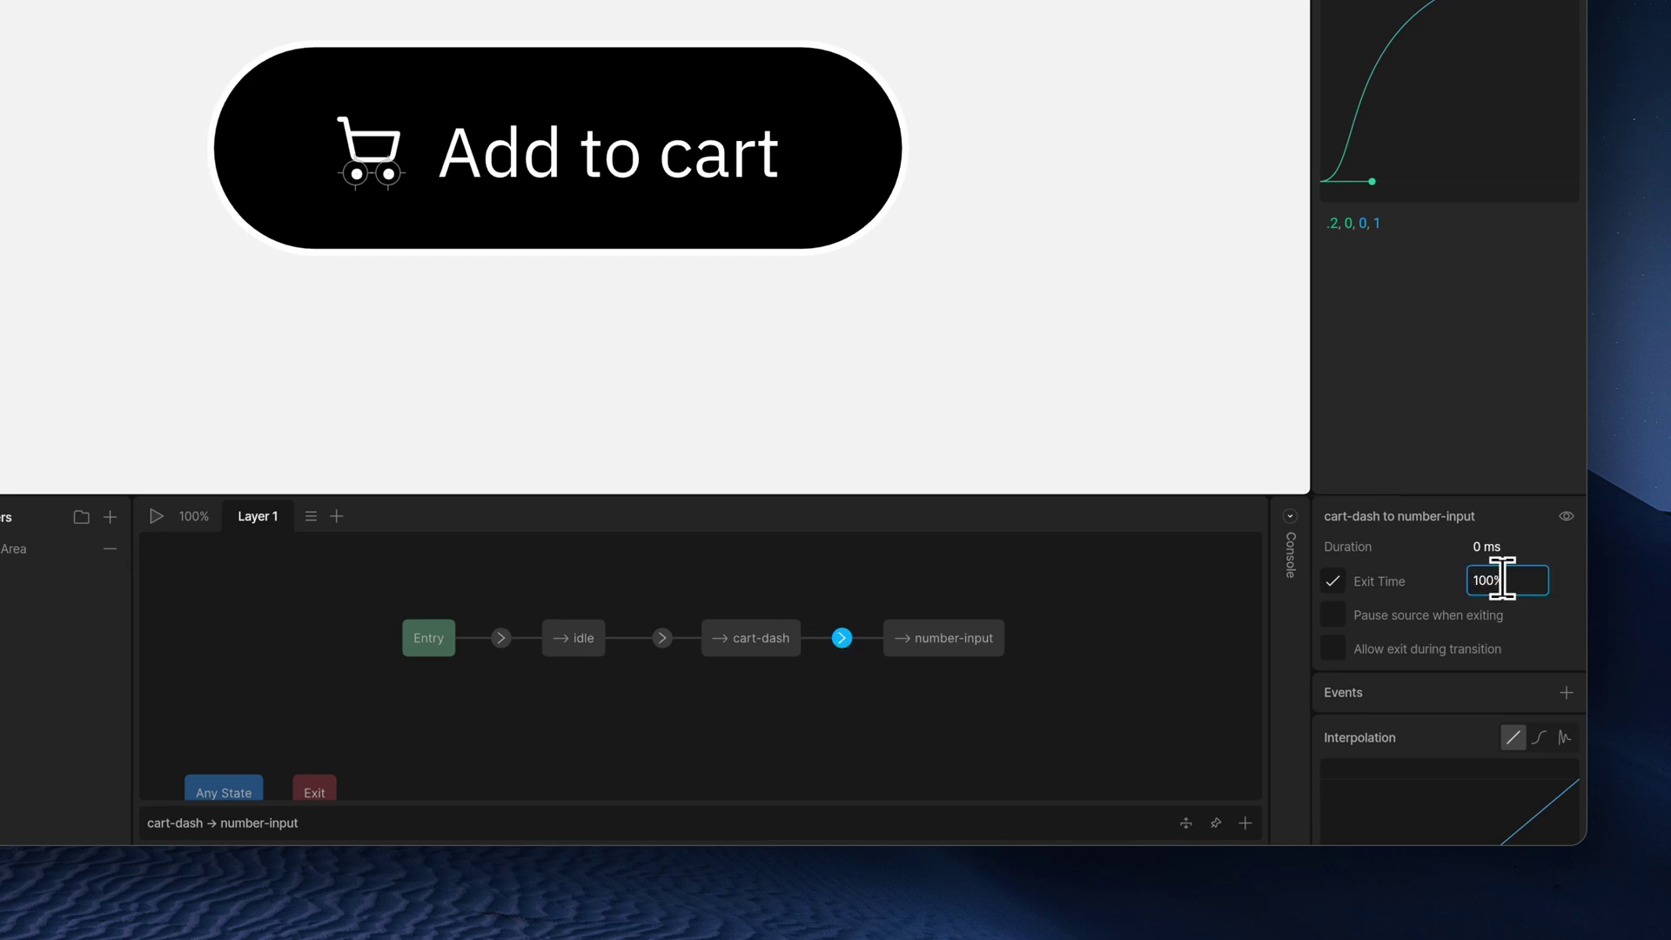
pyautogui.press('Return')
pyautogui.click(747, 703)
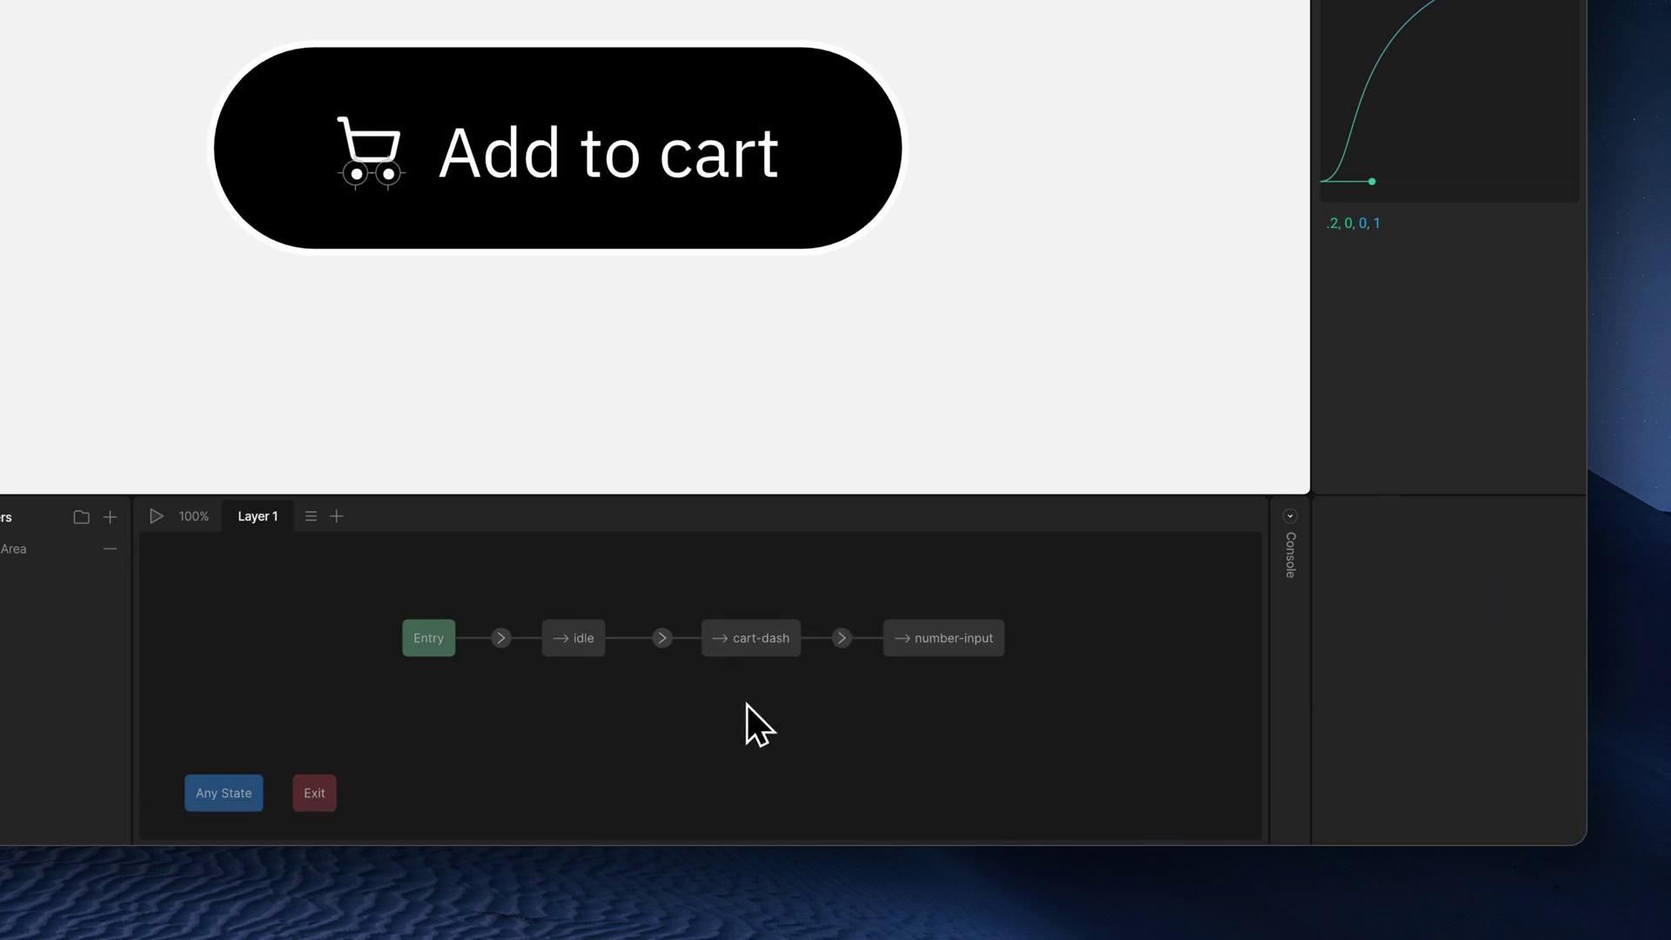
# - Set the cart-dash to number-input transition to a 400 ms duration with cubic interpolation .2, 0, 0, 1
pyautogui.click(842, 638)
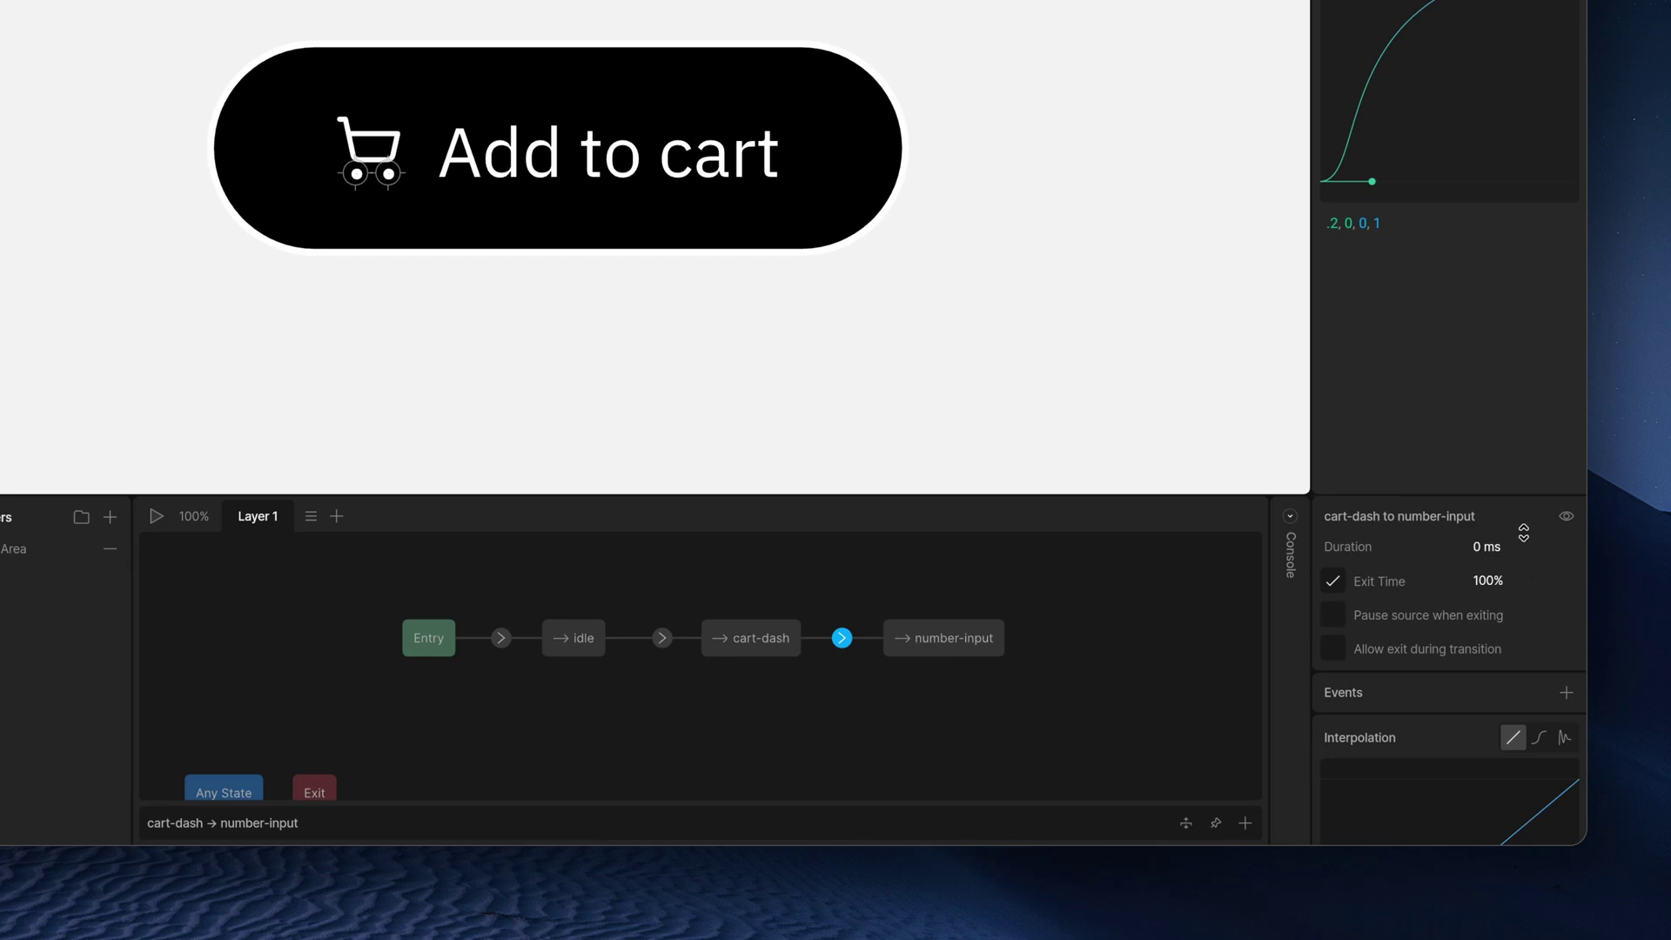
pyautogui.click(1522, 539)
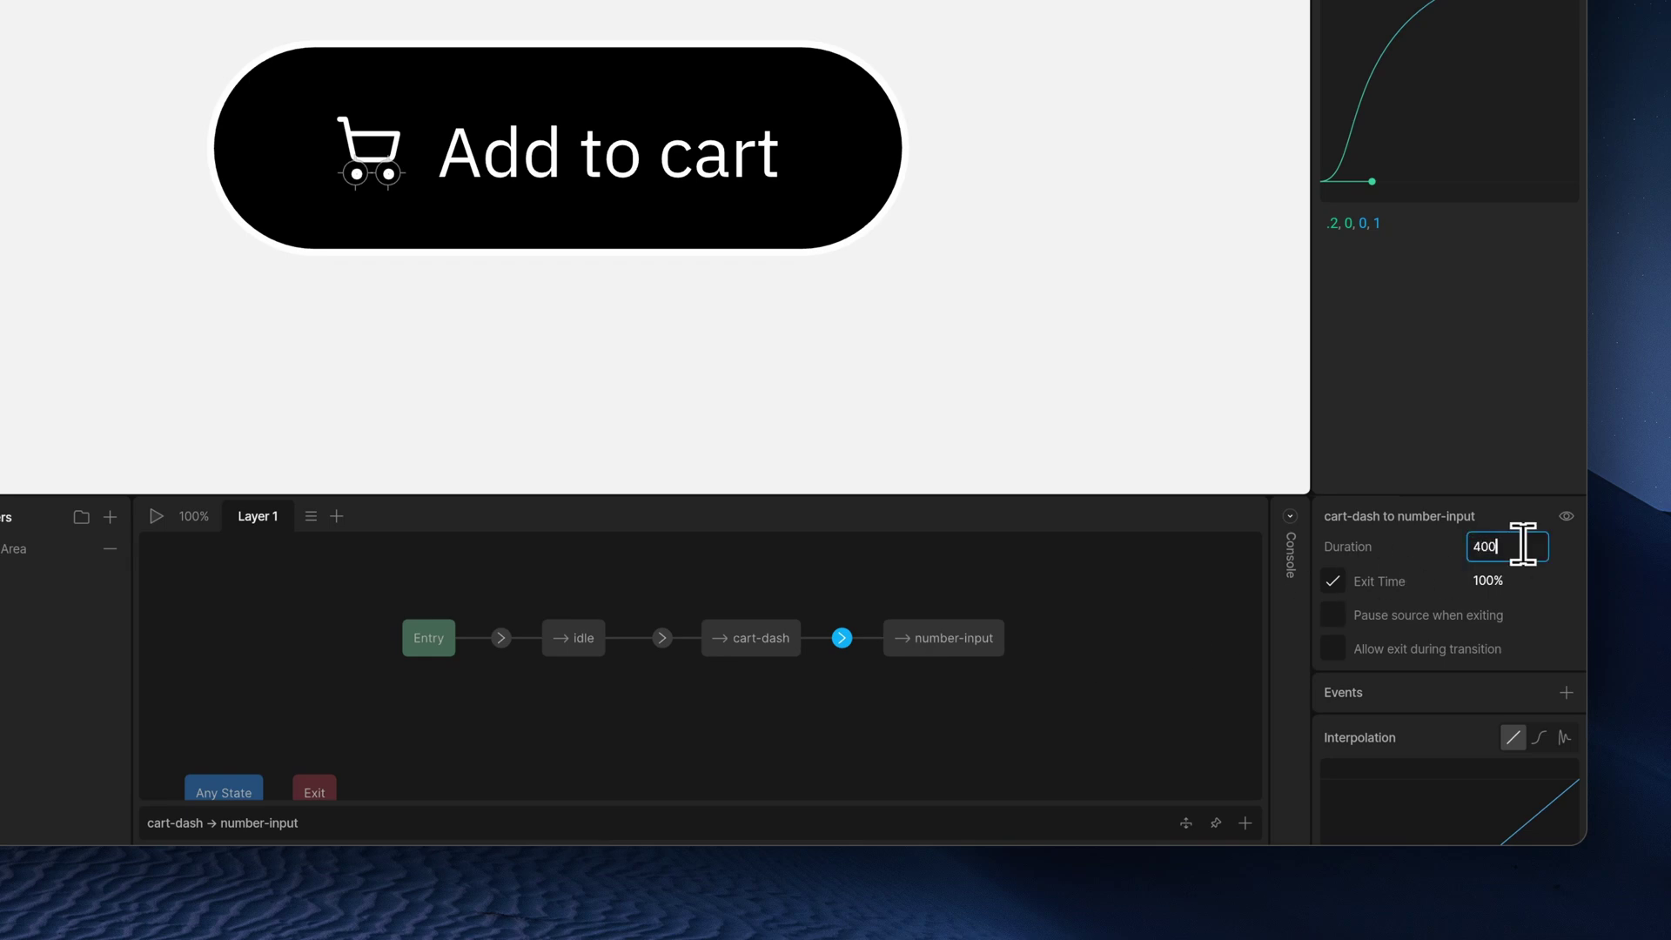
pyautogui.press('Return')
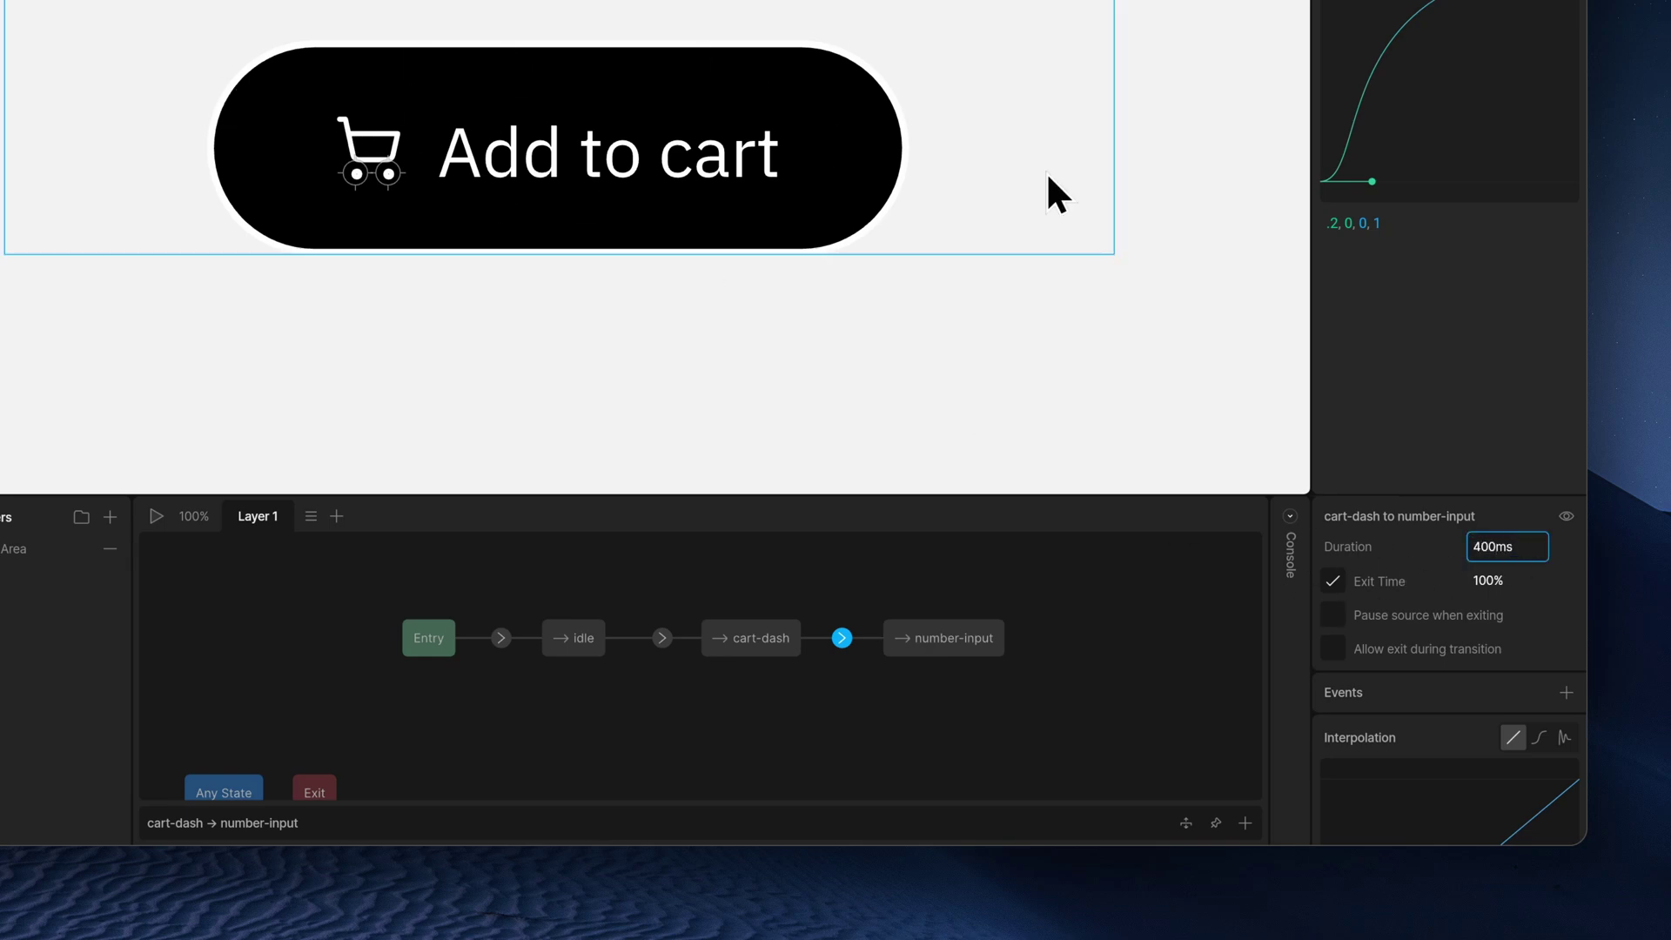
pyautogui.scroll(-3, 1516, 729)
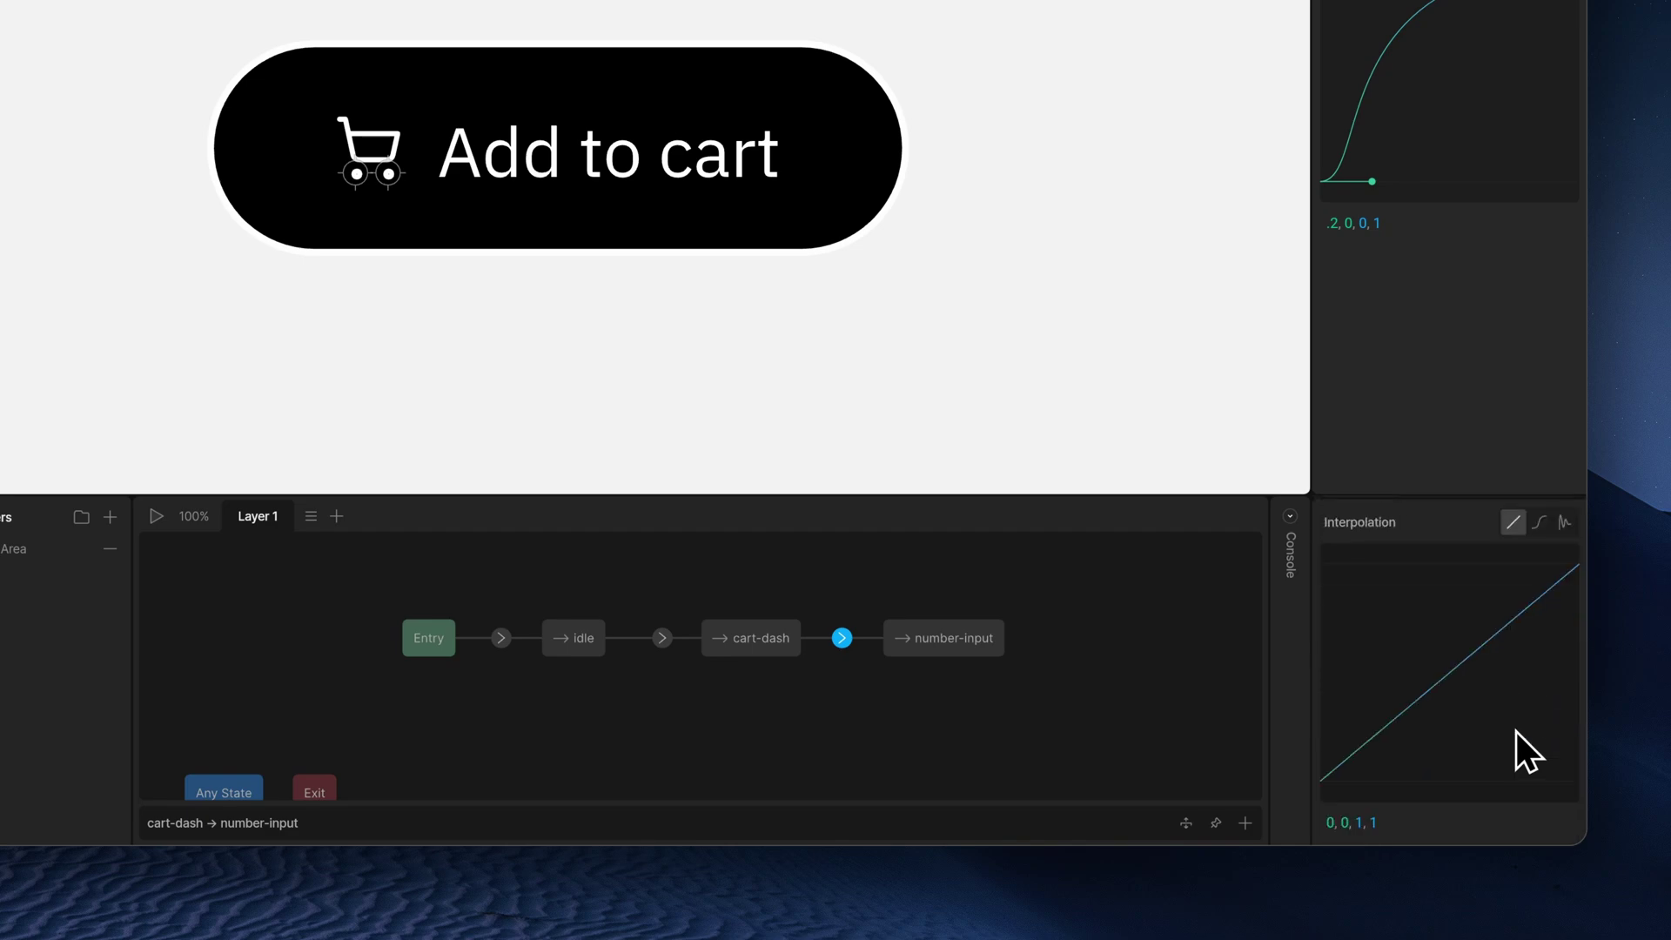
pyautogui.click(1538, 522)
pyautogui.click(1464, 824)
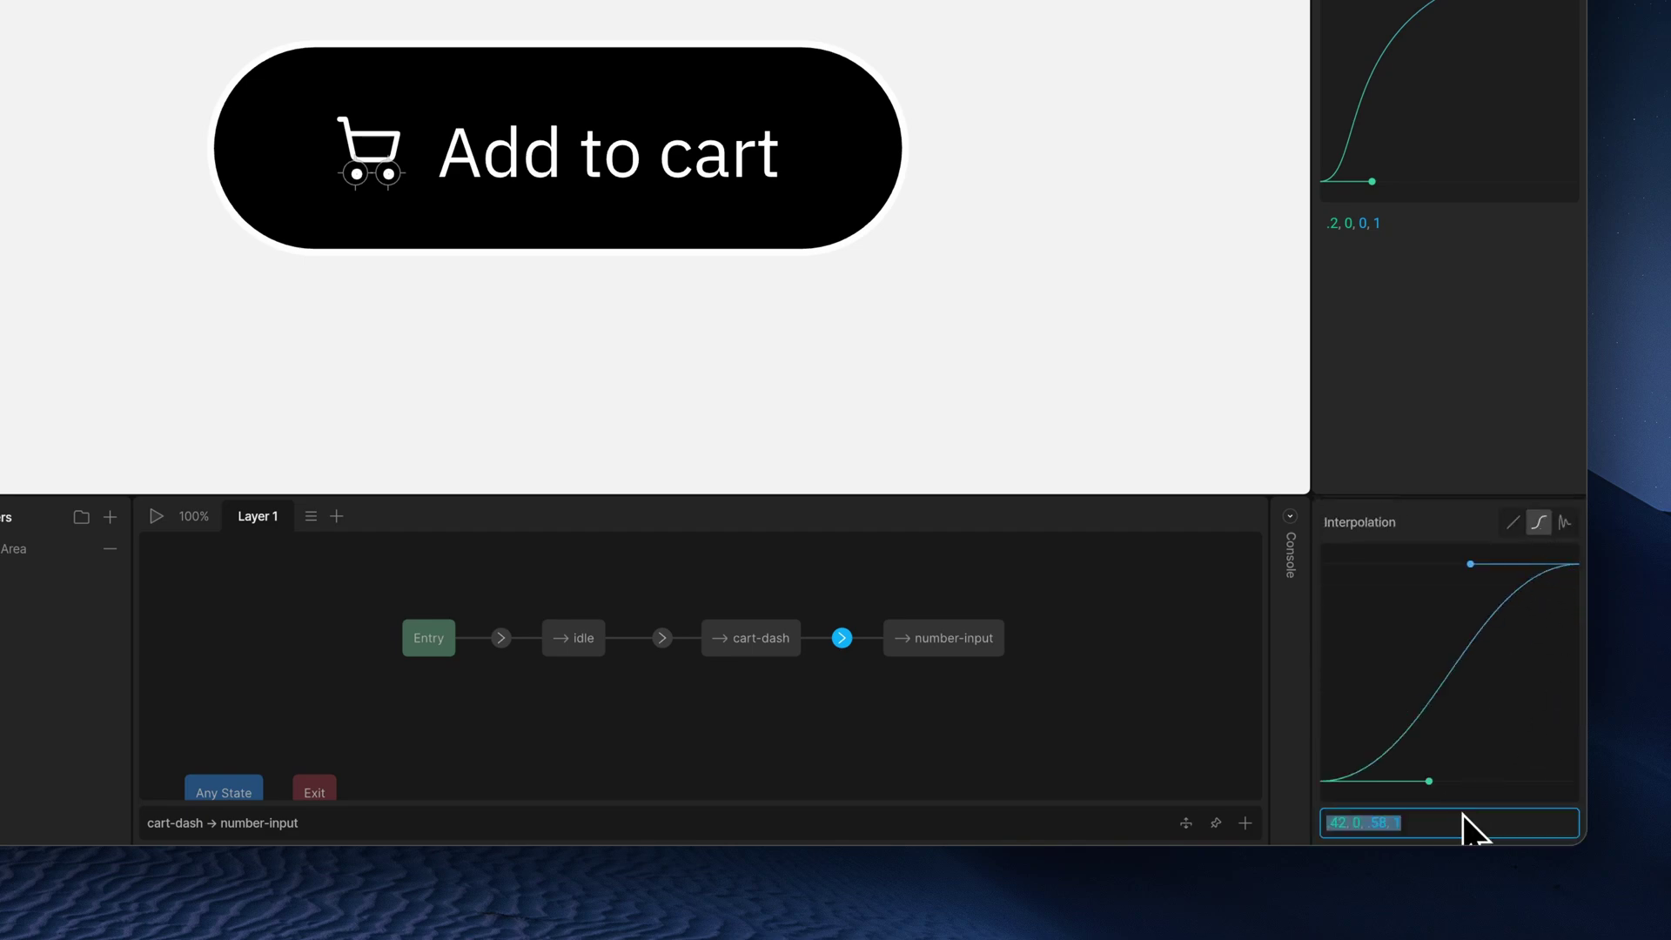
pyautogui.press('BackSpace')
pyautogui.write('.2')
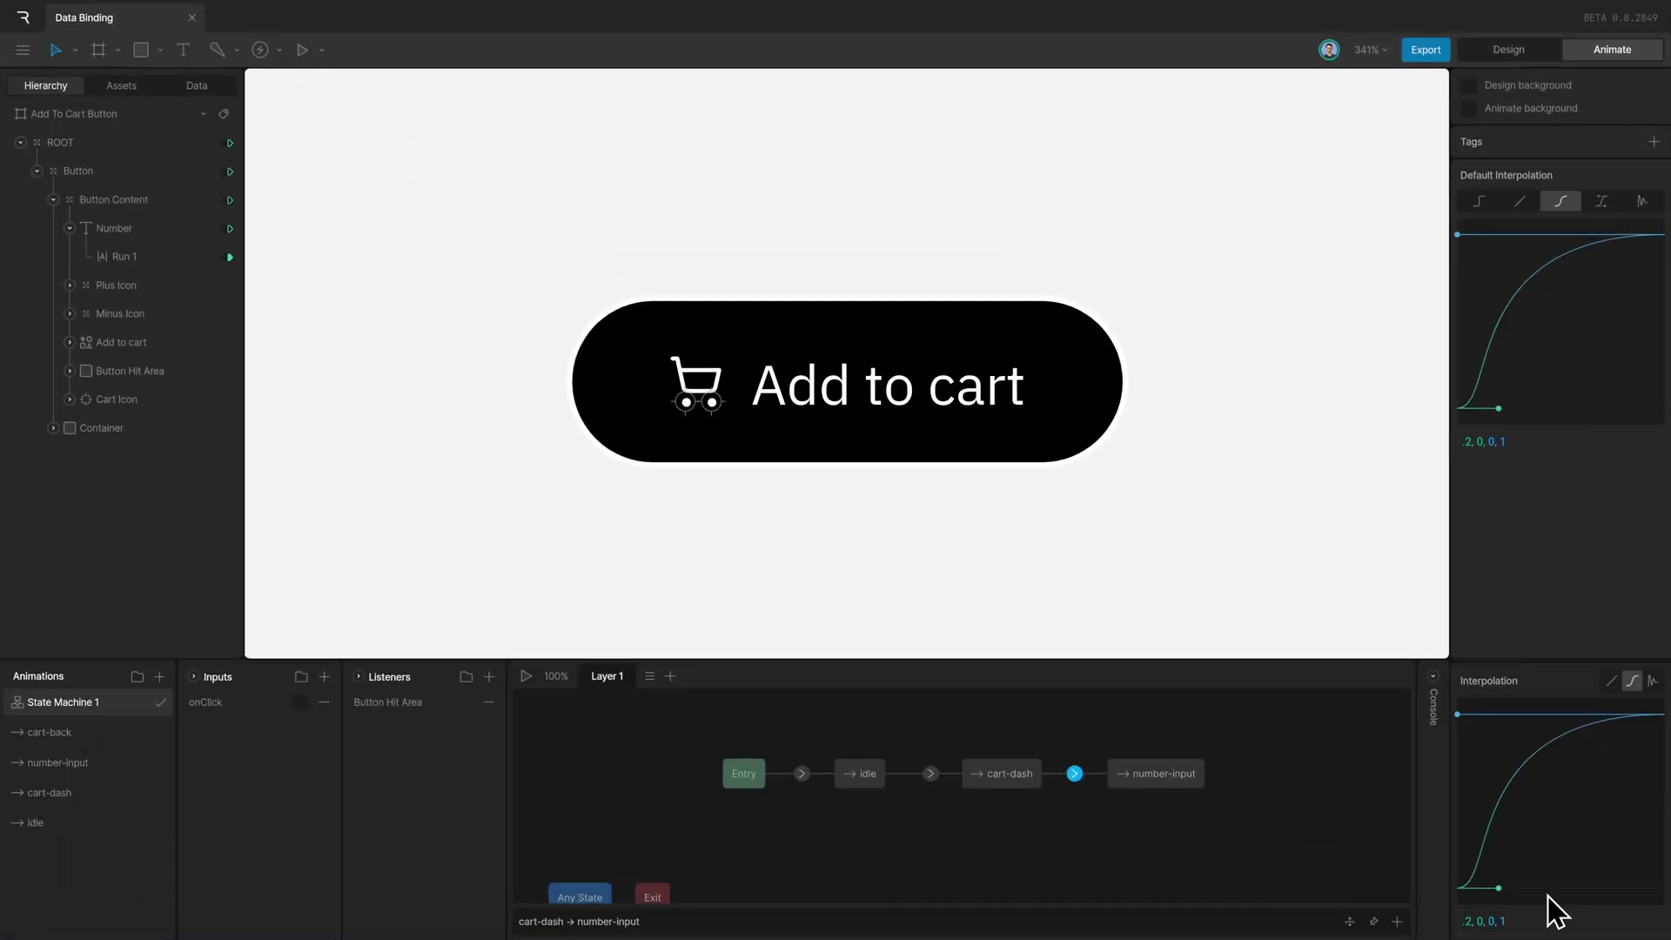
# - Play State Machine 1 and trigger the Add to cart button to test the sequence through number-input
pyautogui.click(1061, 706)
pyautogui.click(527, 678)
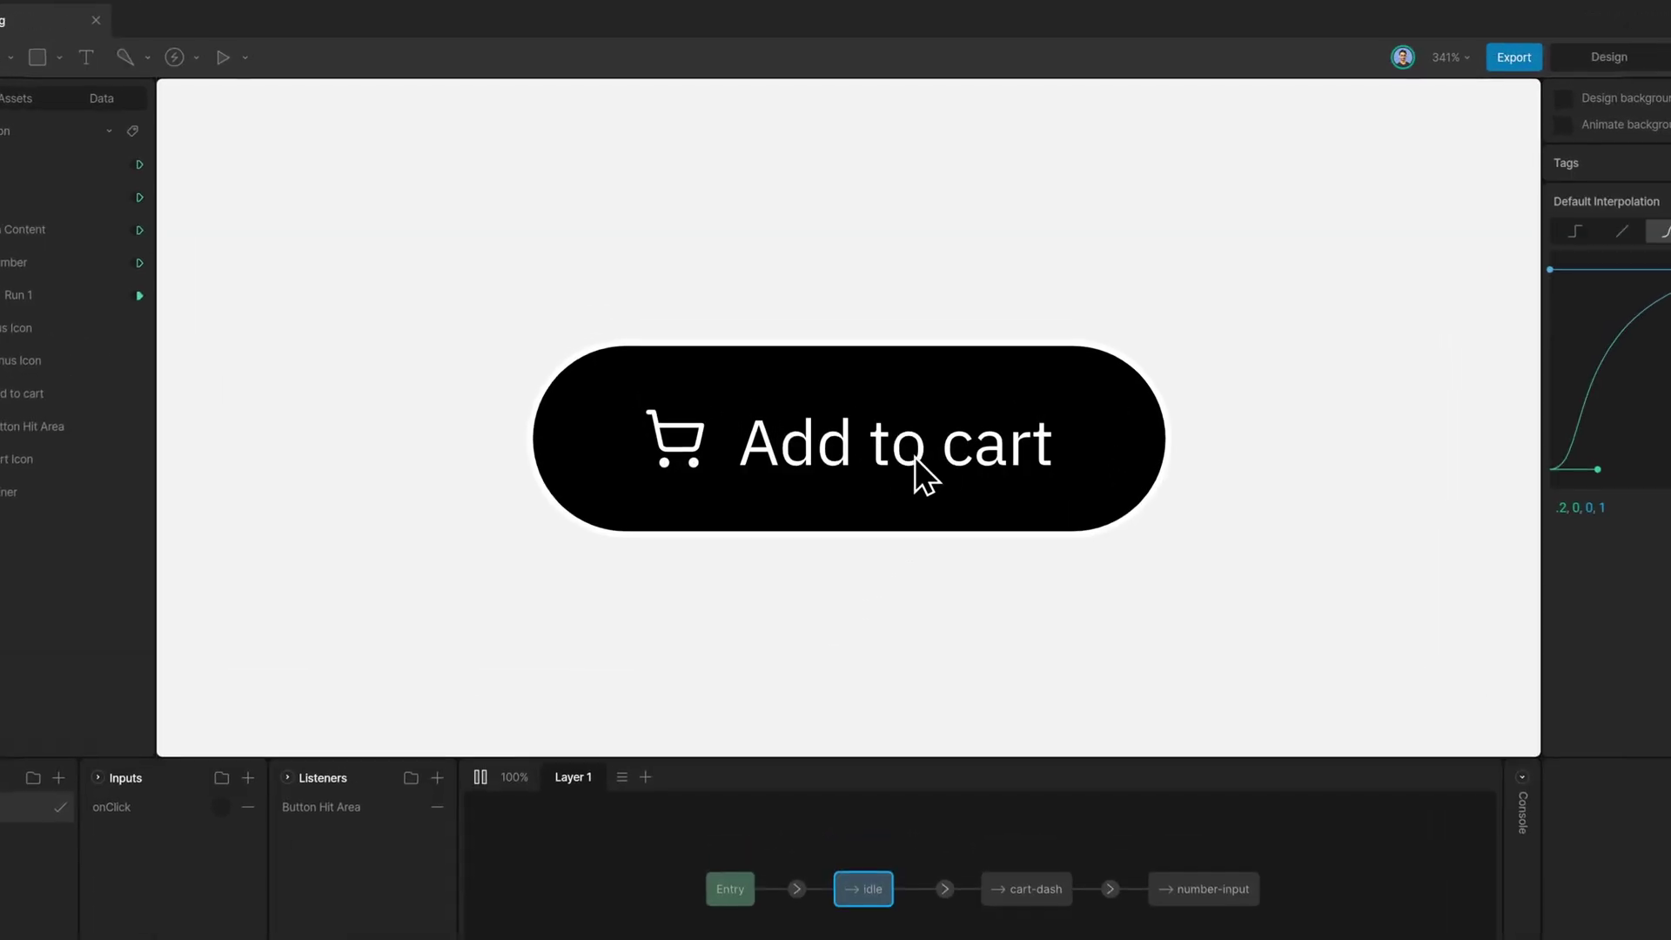
pyautogui.click(935, 460)
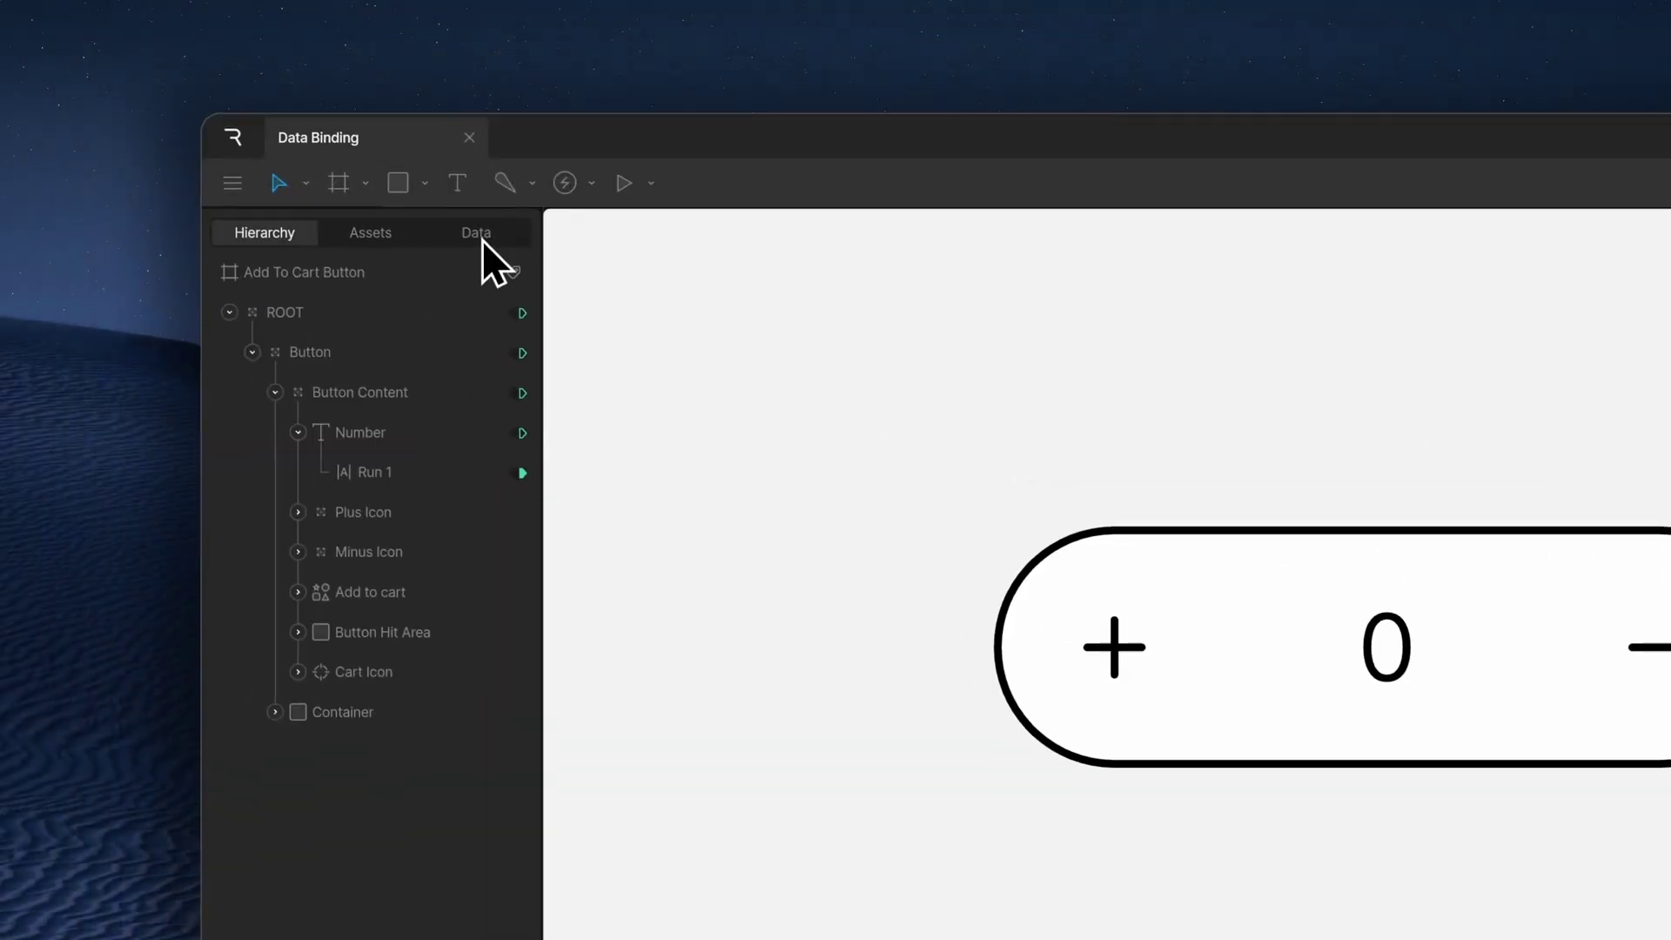
# - Add a numeric Calculate converter and rename it +1
pyautogui.click(196, 86)
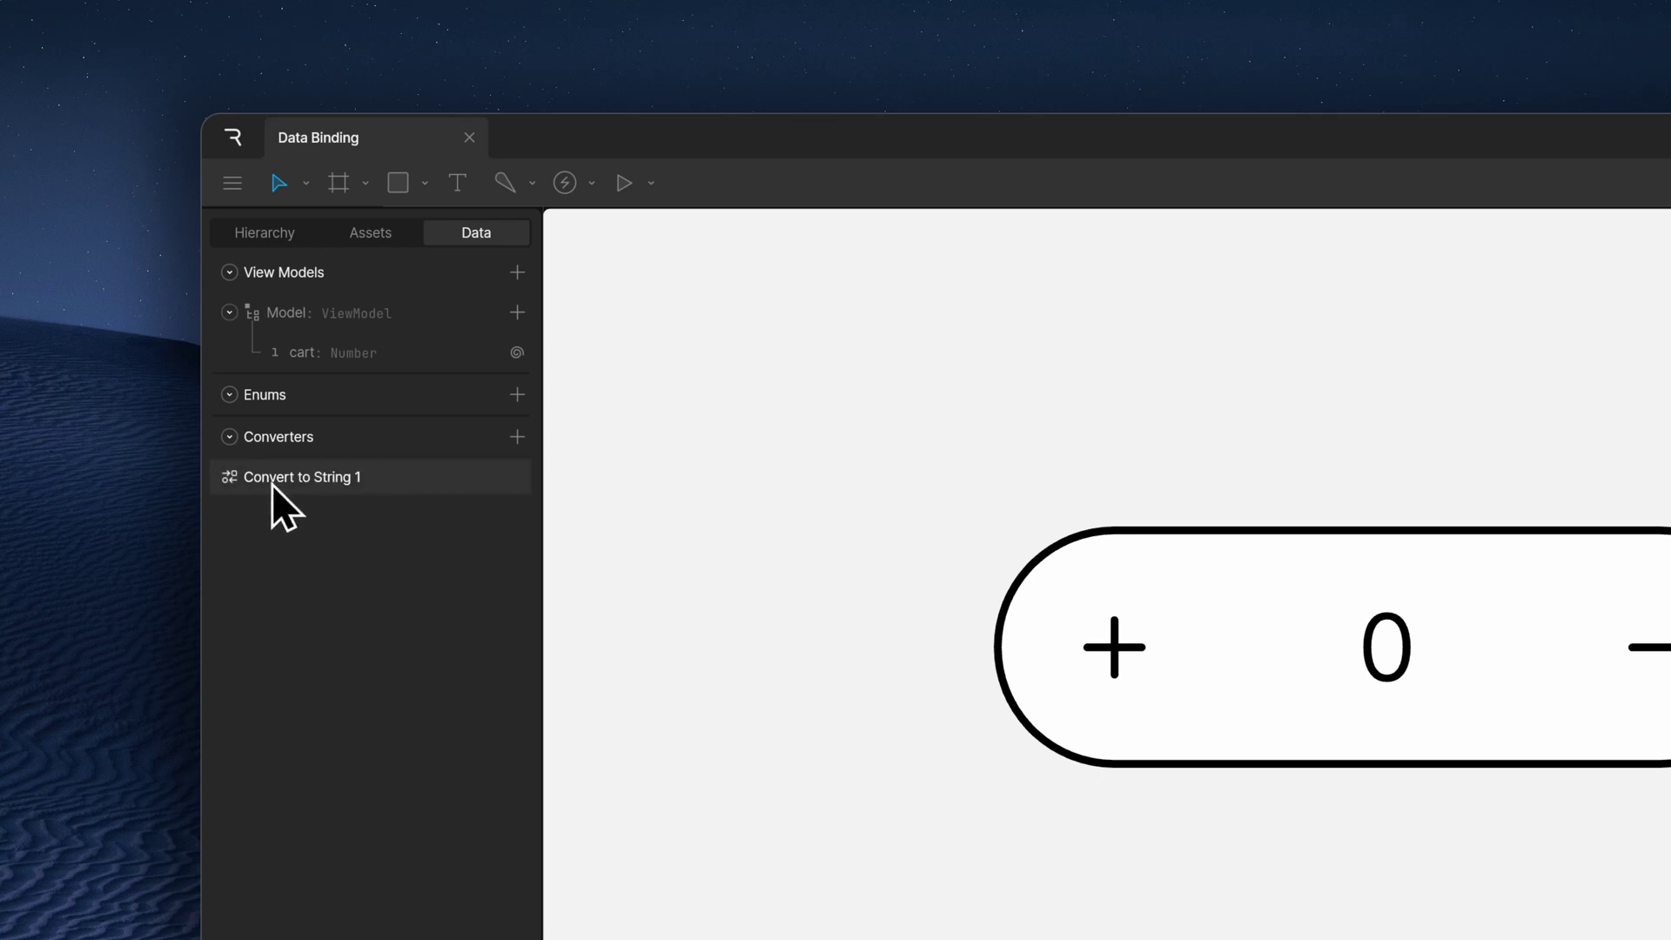
pyautogui.click(523, 435)
pyautogui.moveTo(583, 567)
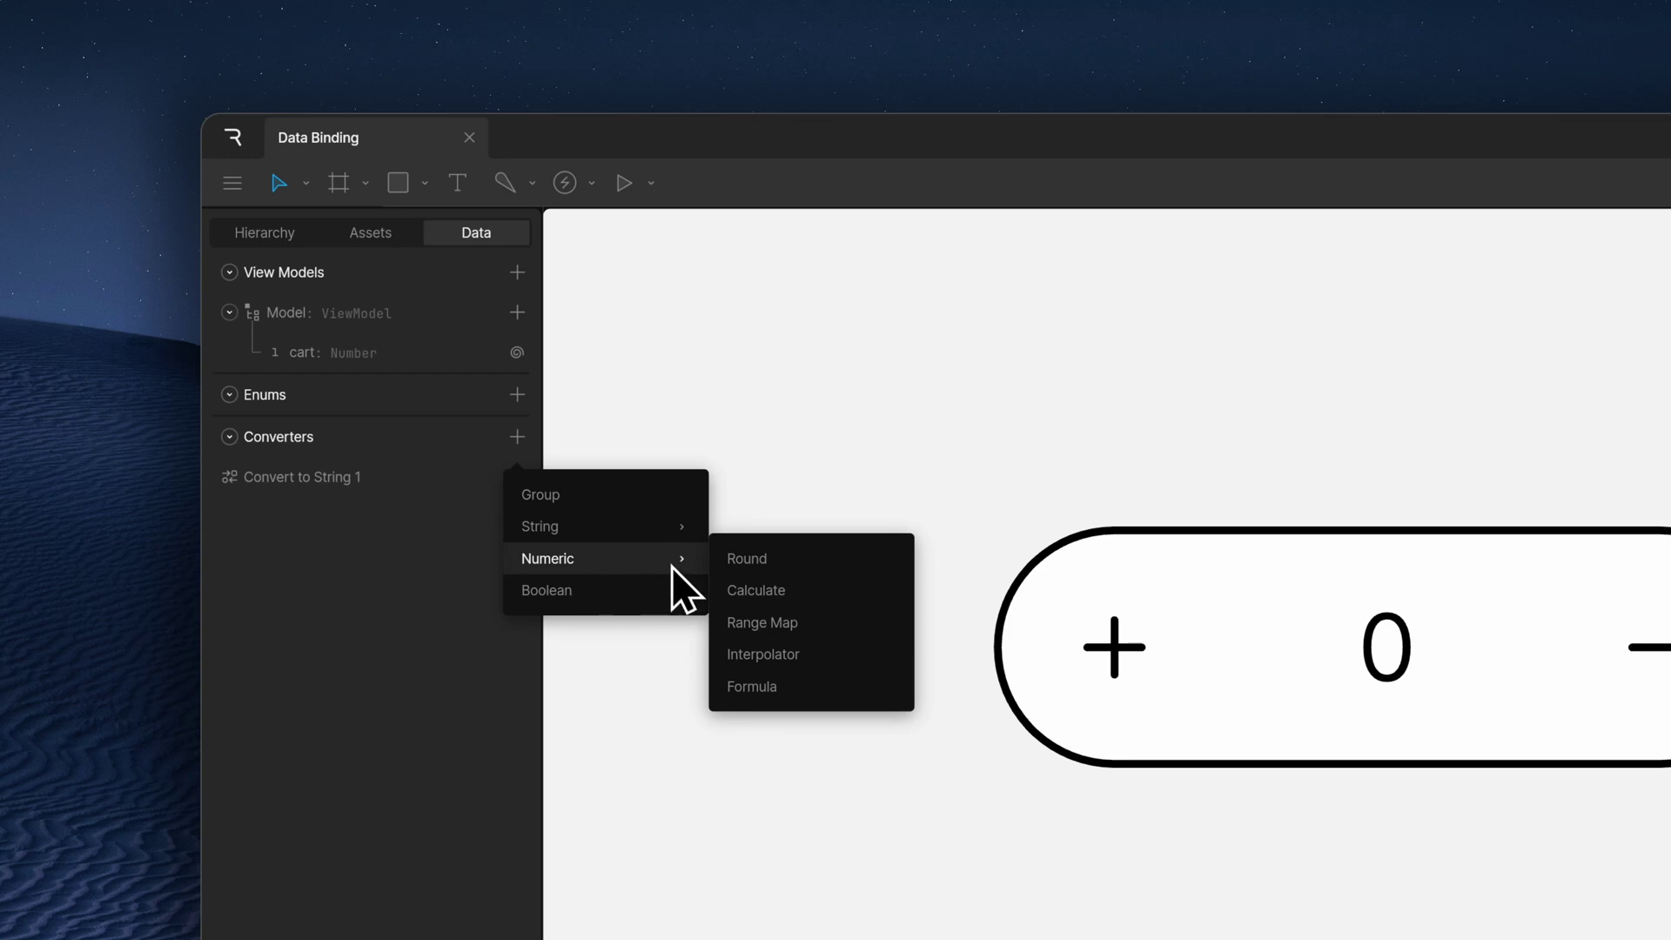
pyautogui.click(783, 590)
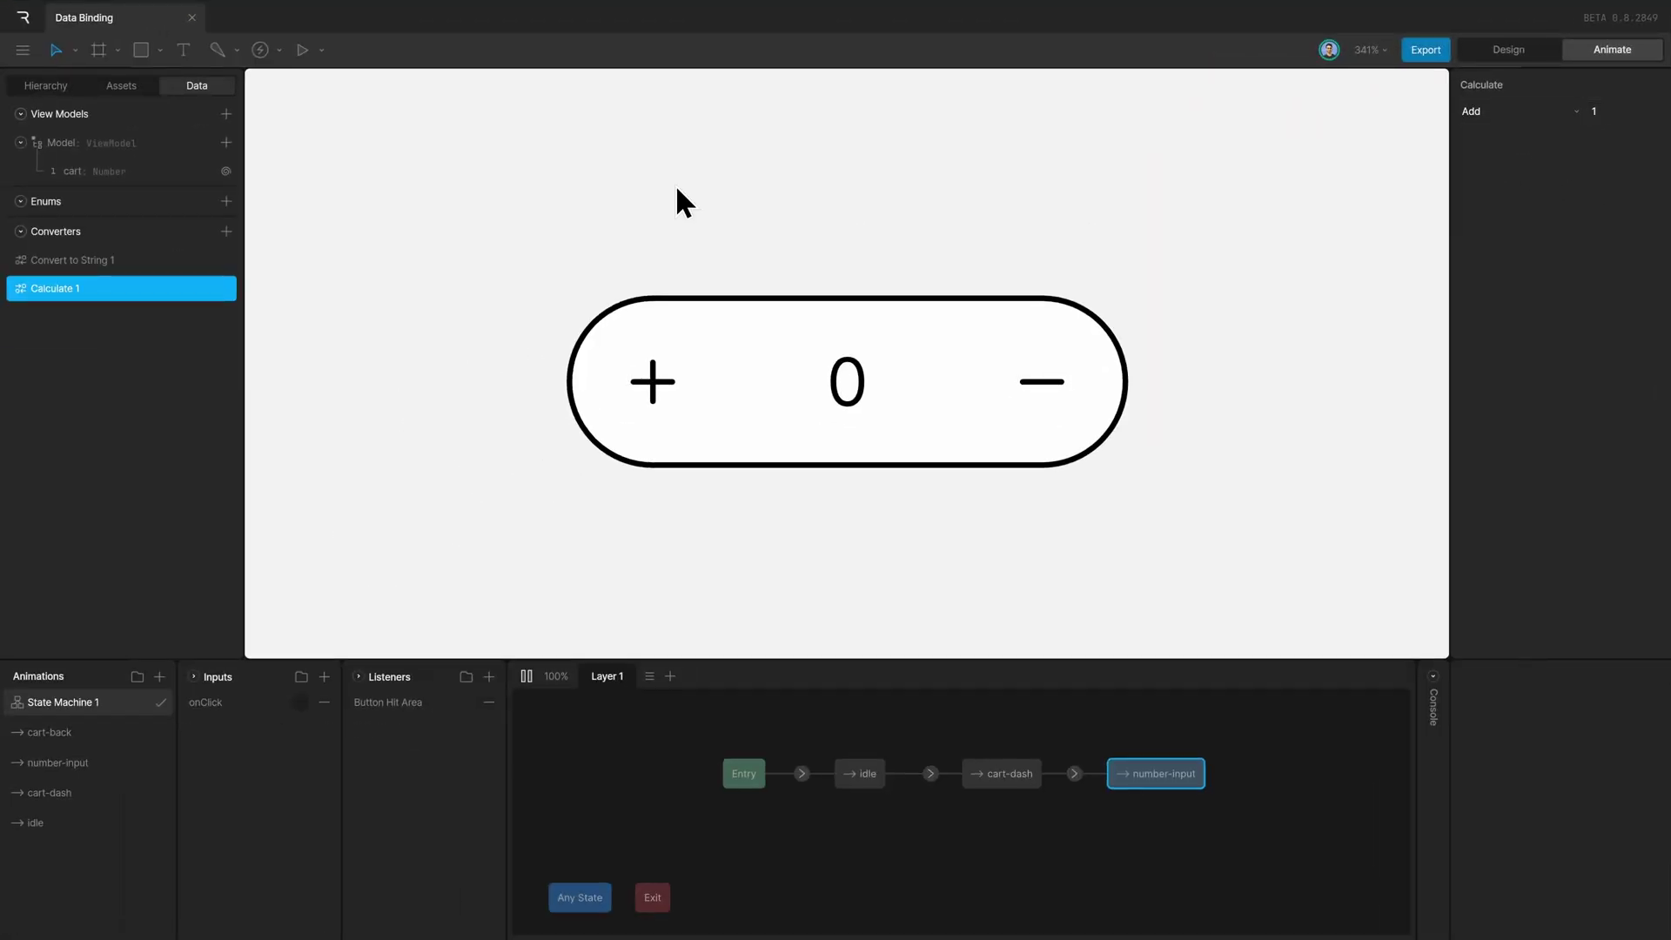
pyautogui.doubleClick(61, 289)
pyautogui.write('Ad')
pyautogui.write('+1')
pyautogui.press('Return')
# - Add a View Model Change action to the Button Hit Area listener that sets the cart property
pyautogui.click(414, 699)
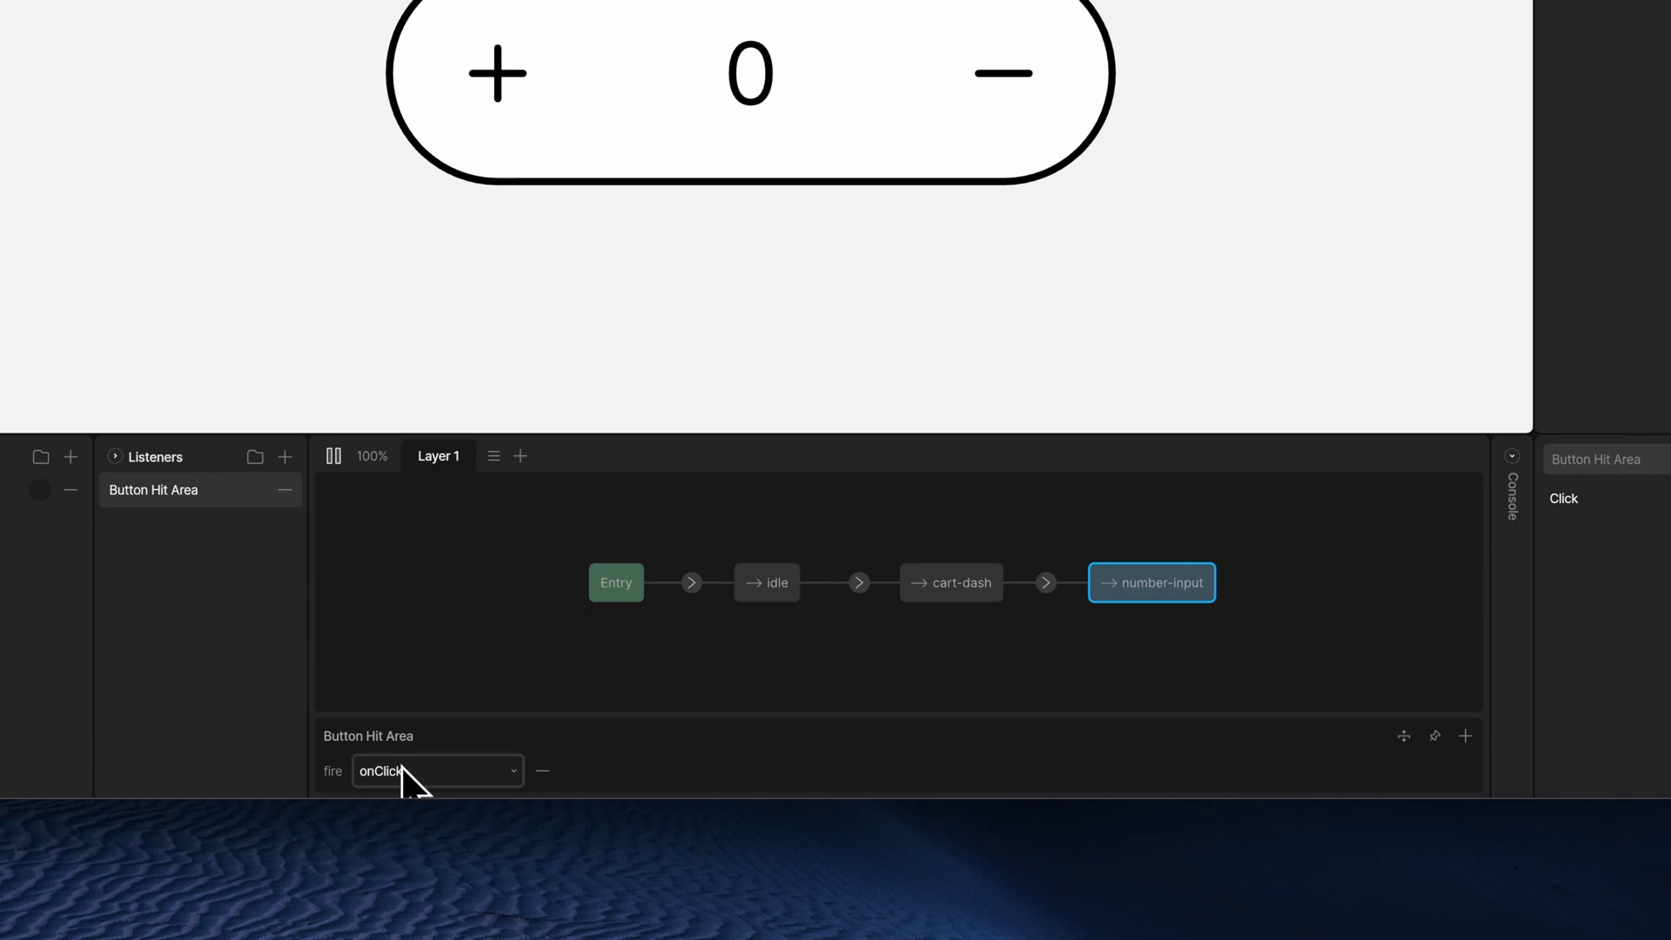
pyautogui.click(1465, 736)
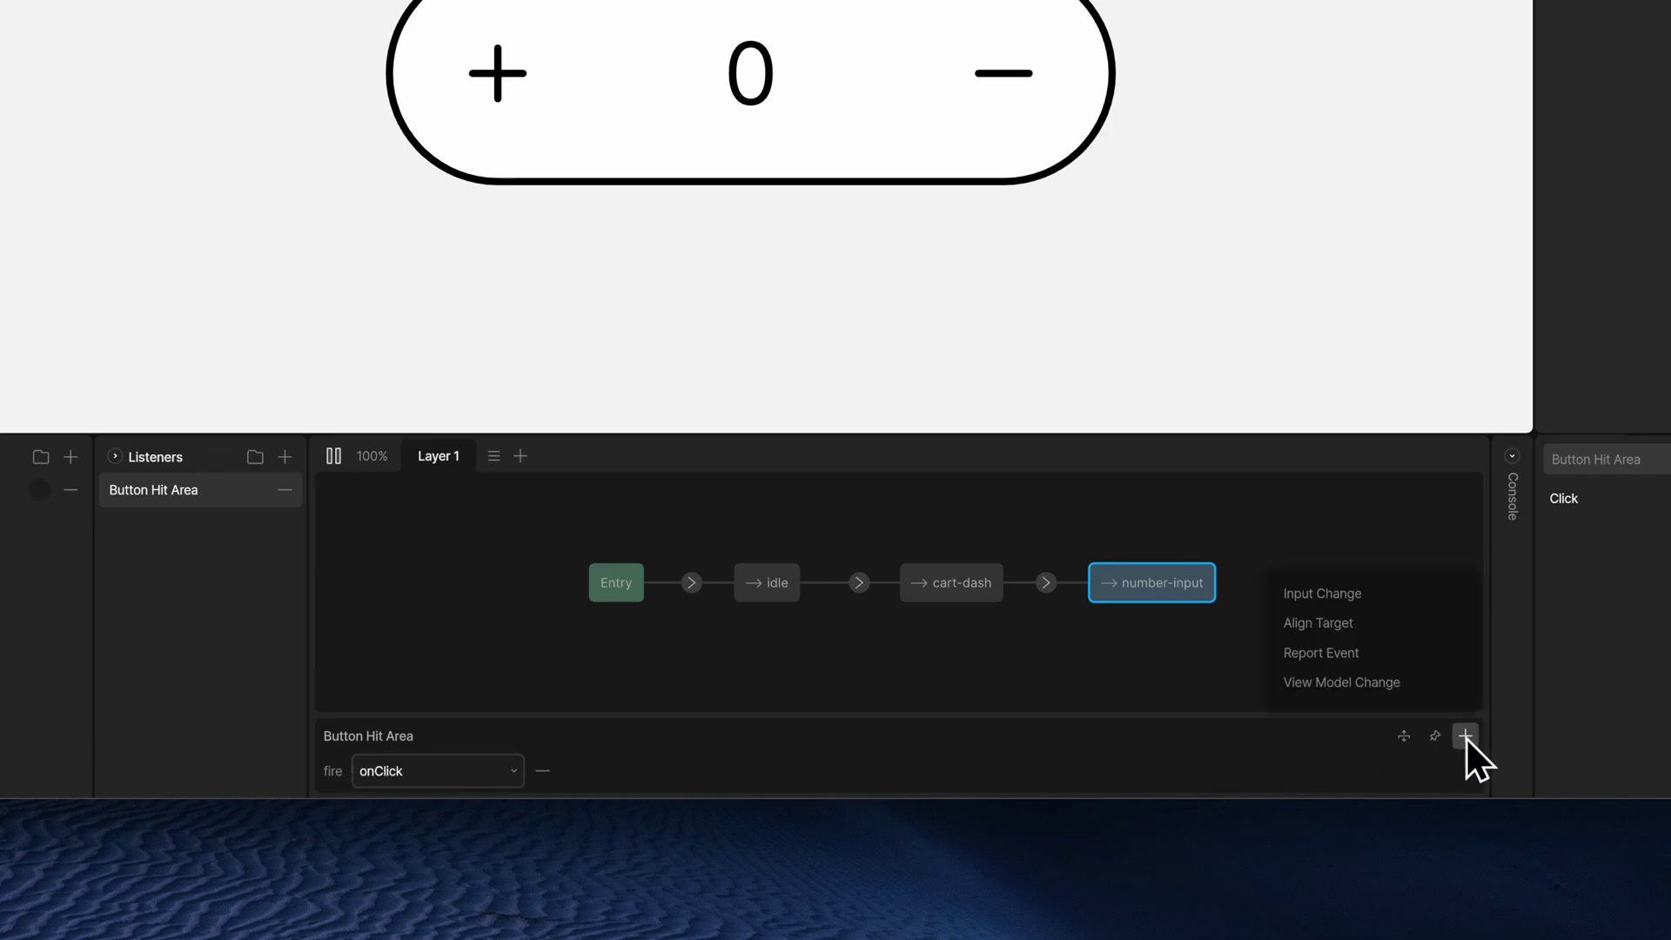
pyautogui.click(1386, 682)
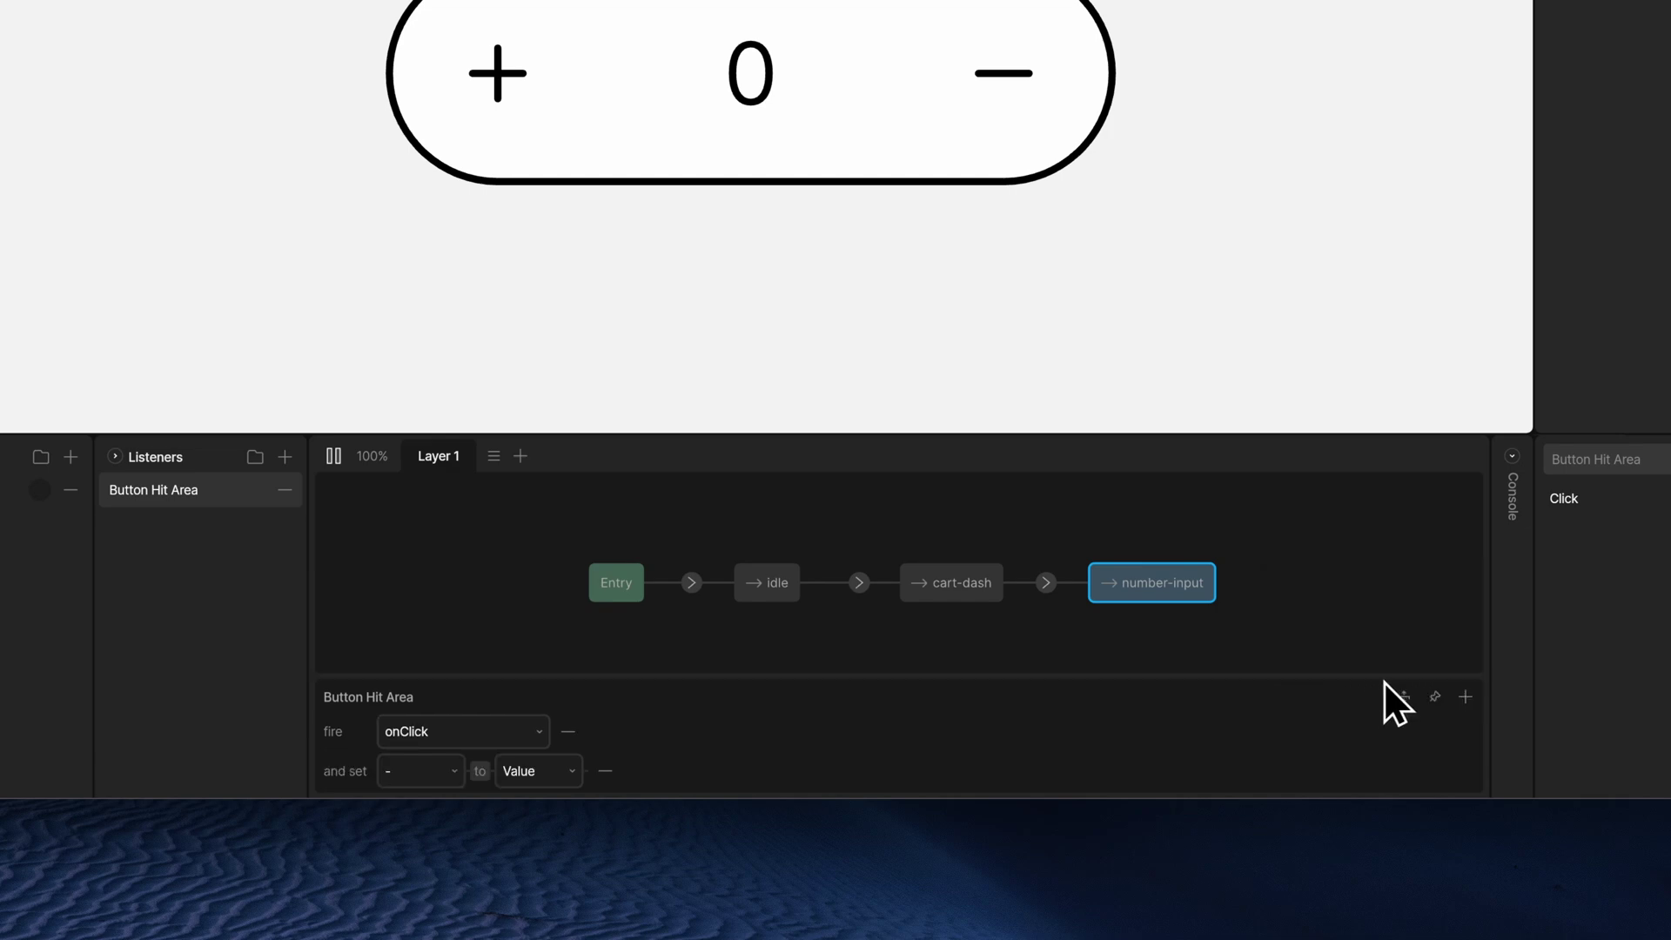
pyautogui.click(414, 769)
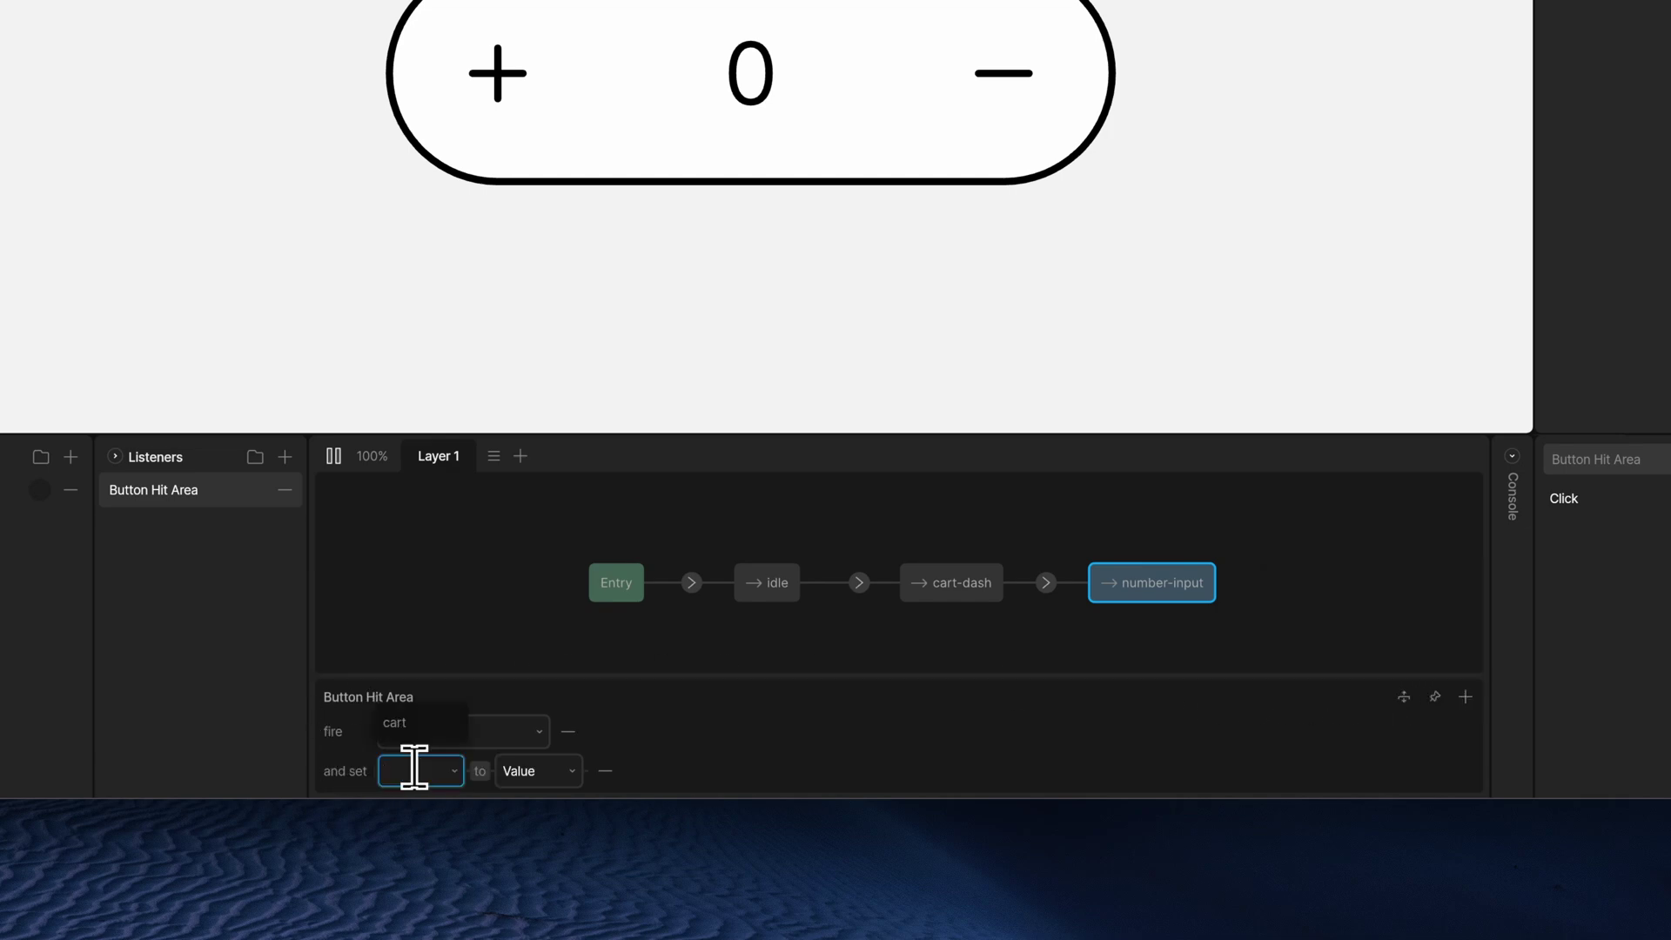
pyautogui.click(418, 723)
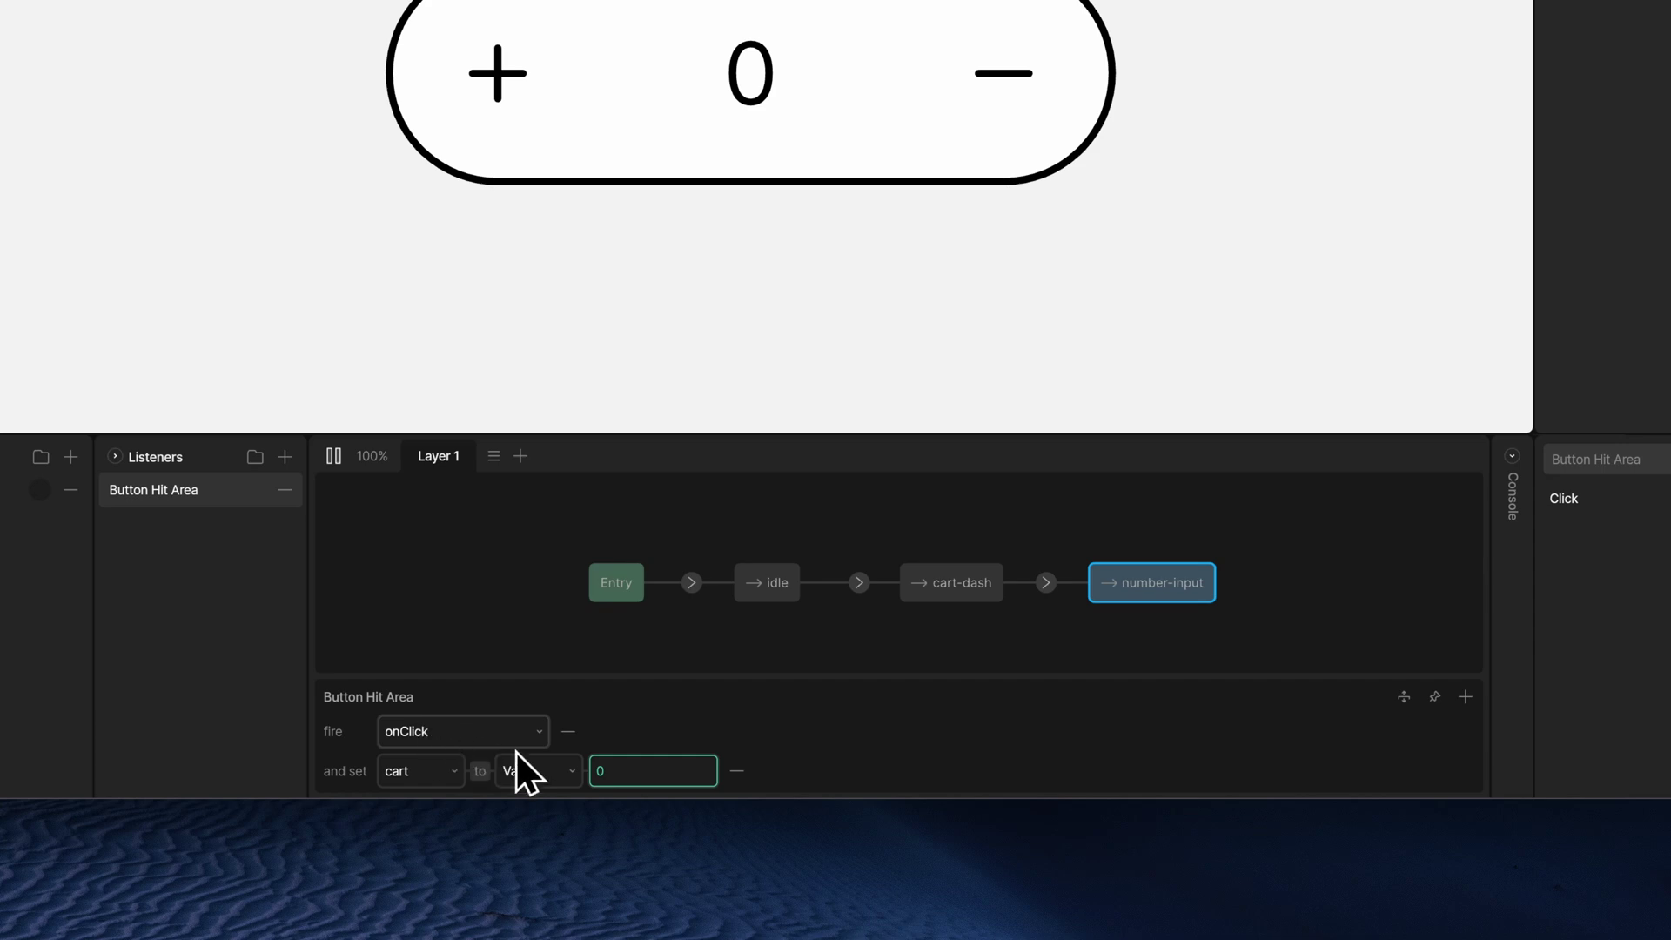
# - Try a fixed value of 3 for cart in the Button Hit Area listener's view model change
pyautogui.moveTo(596, 769)
pyautogui.click(670, 770)
pyautogui.write('1')
pyautogui.press('BackSpace')
pyautogui.write('2')
pyautogui.press('BackSpace')
pyautogui.write('3')
pyautogui.press('Return')
# - Make the Button Hit Area listener set cart to the cart property with the +1 converter applied
pyautogui.click(546, 772)
pyautogui.click(522, 677)
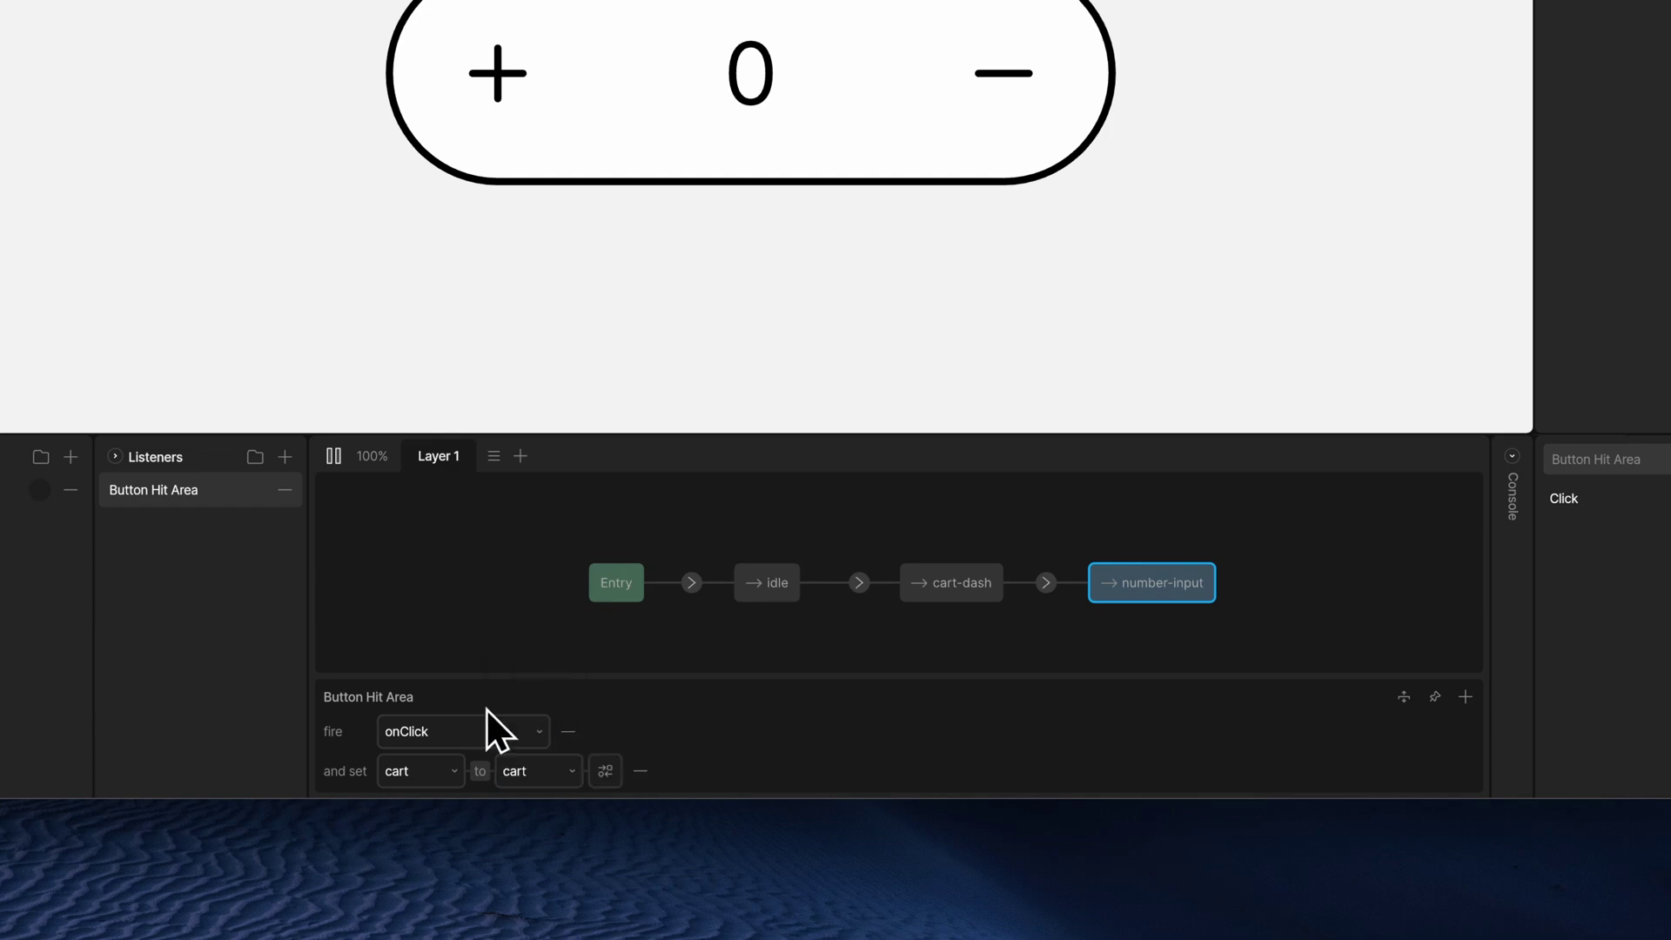
pyautogui.click(606, 771)
pyautogui.click(639, 677)
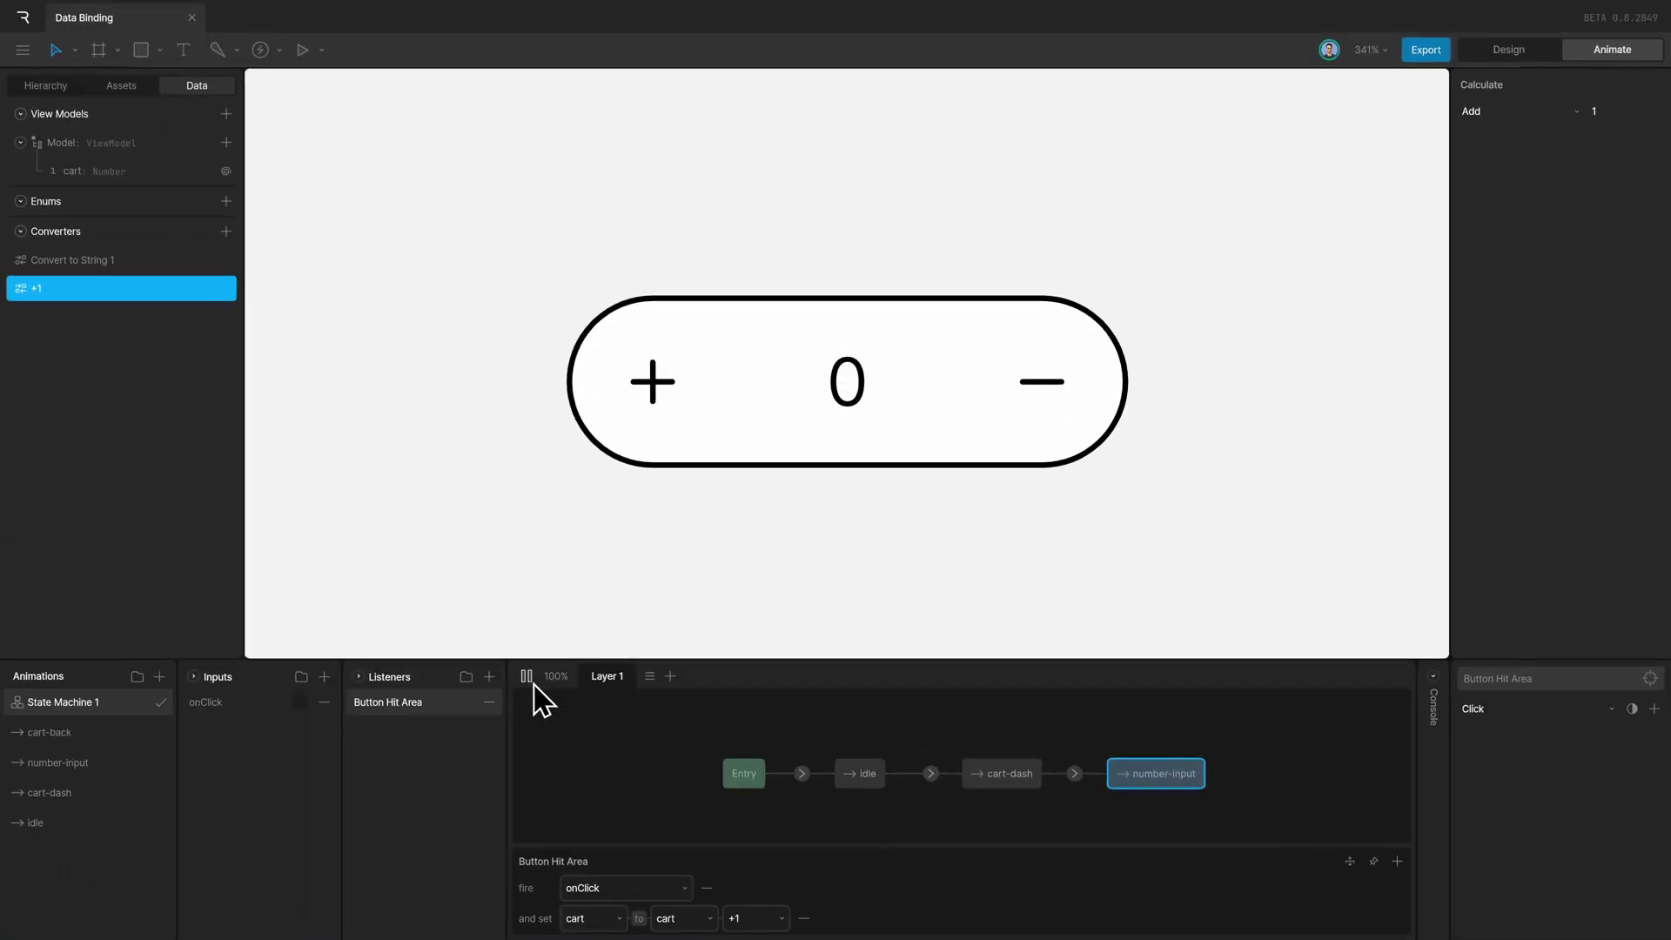
# - Test the Add to cart button twice in the running state machine while watching the cart property's instance value
pyautogui.click(533, 685)
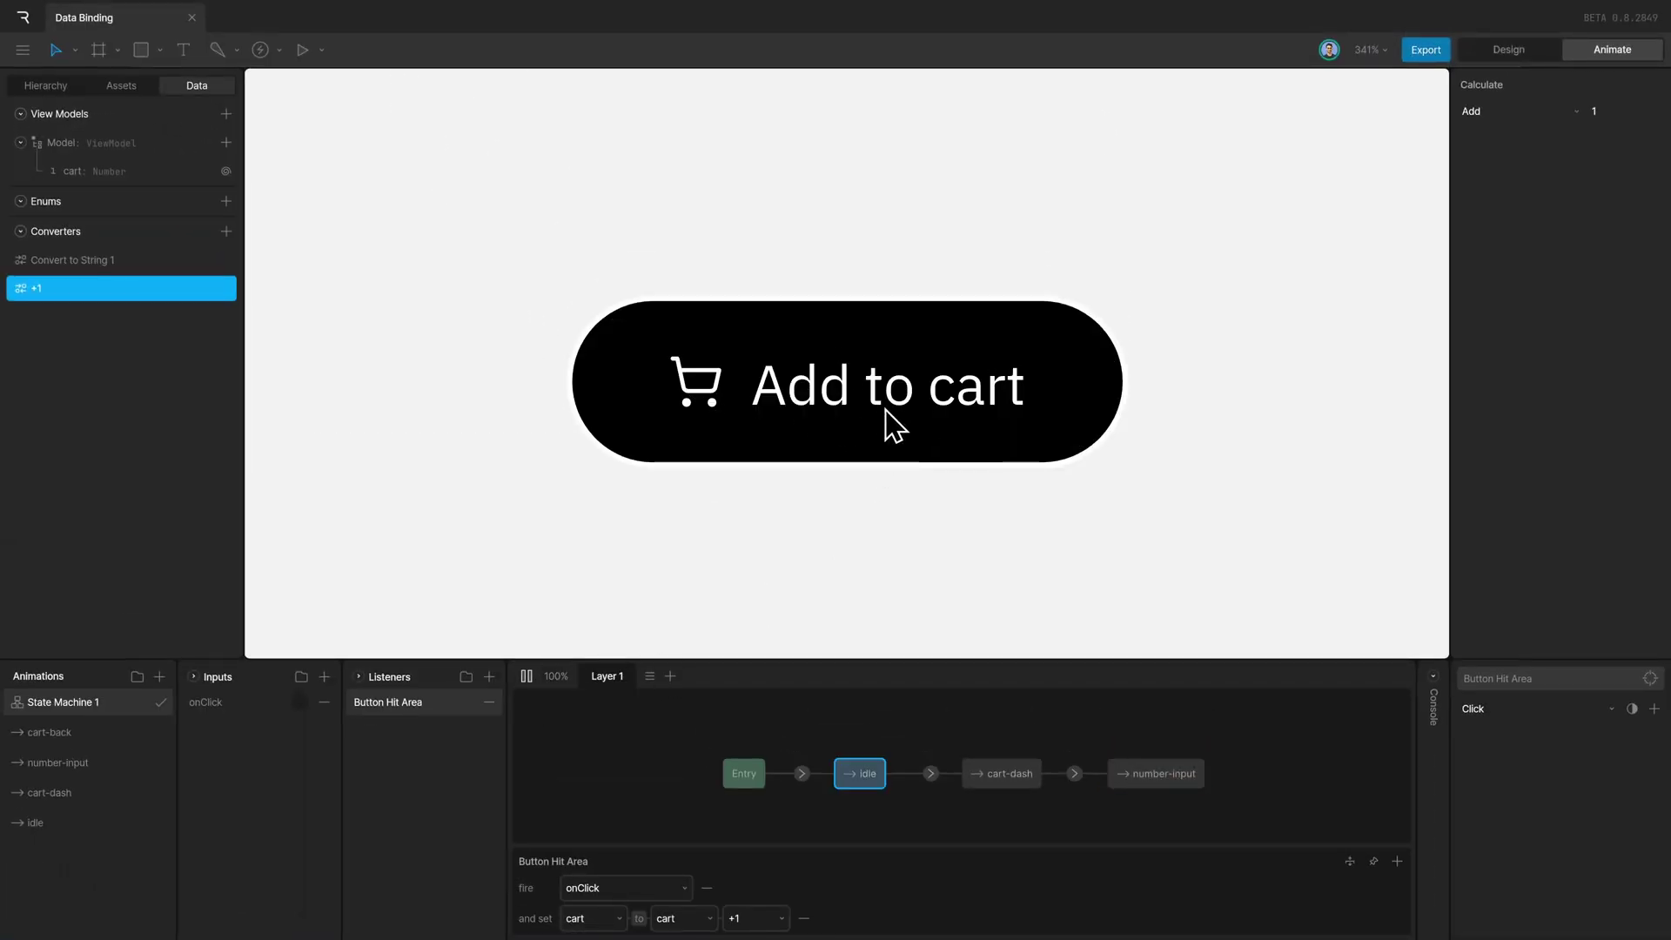
pyautogui.click(93, 171)
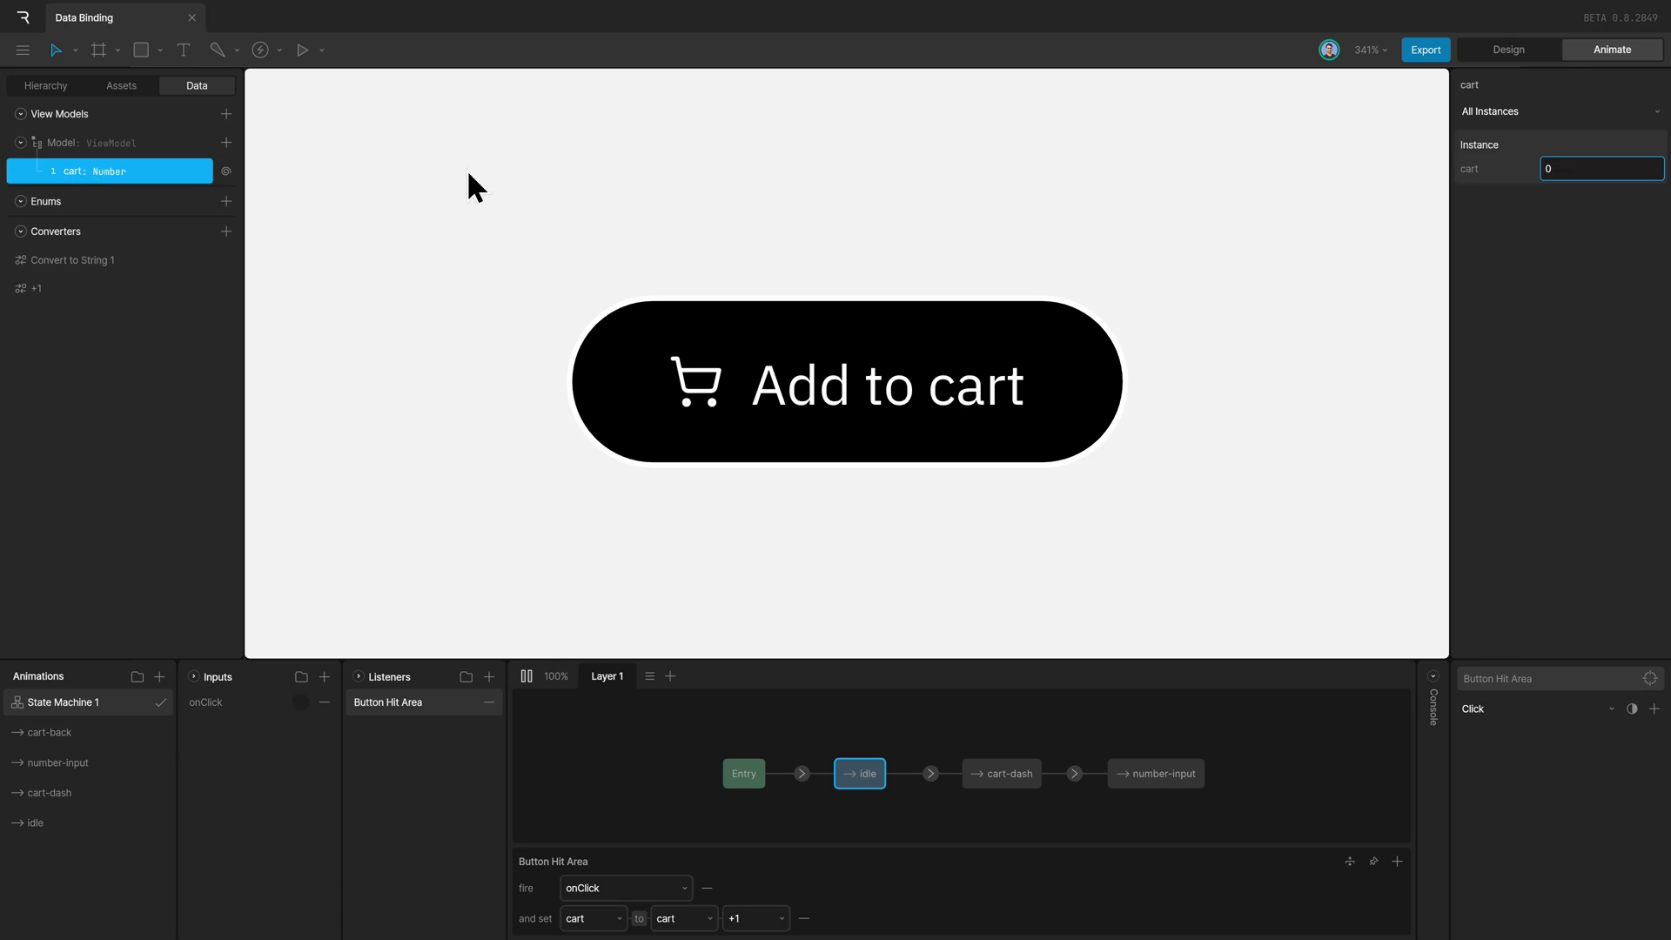
pyautogui.click(1557, 168)
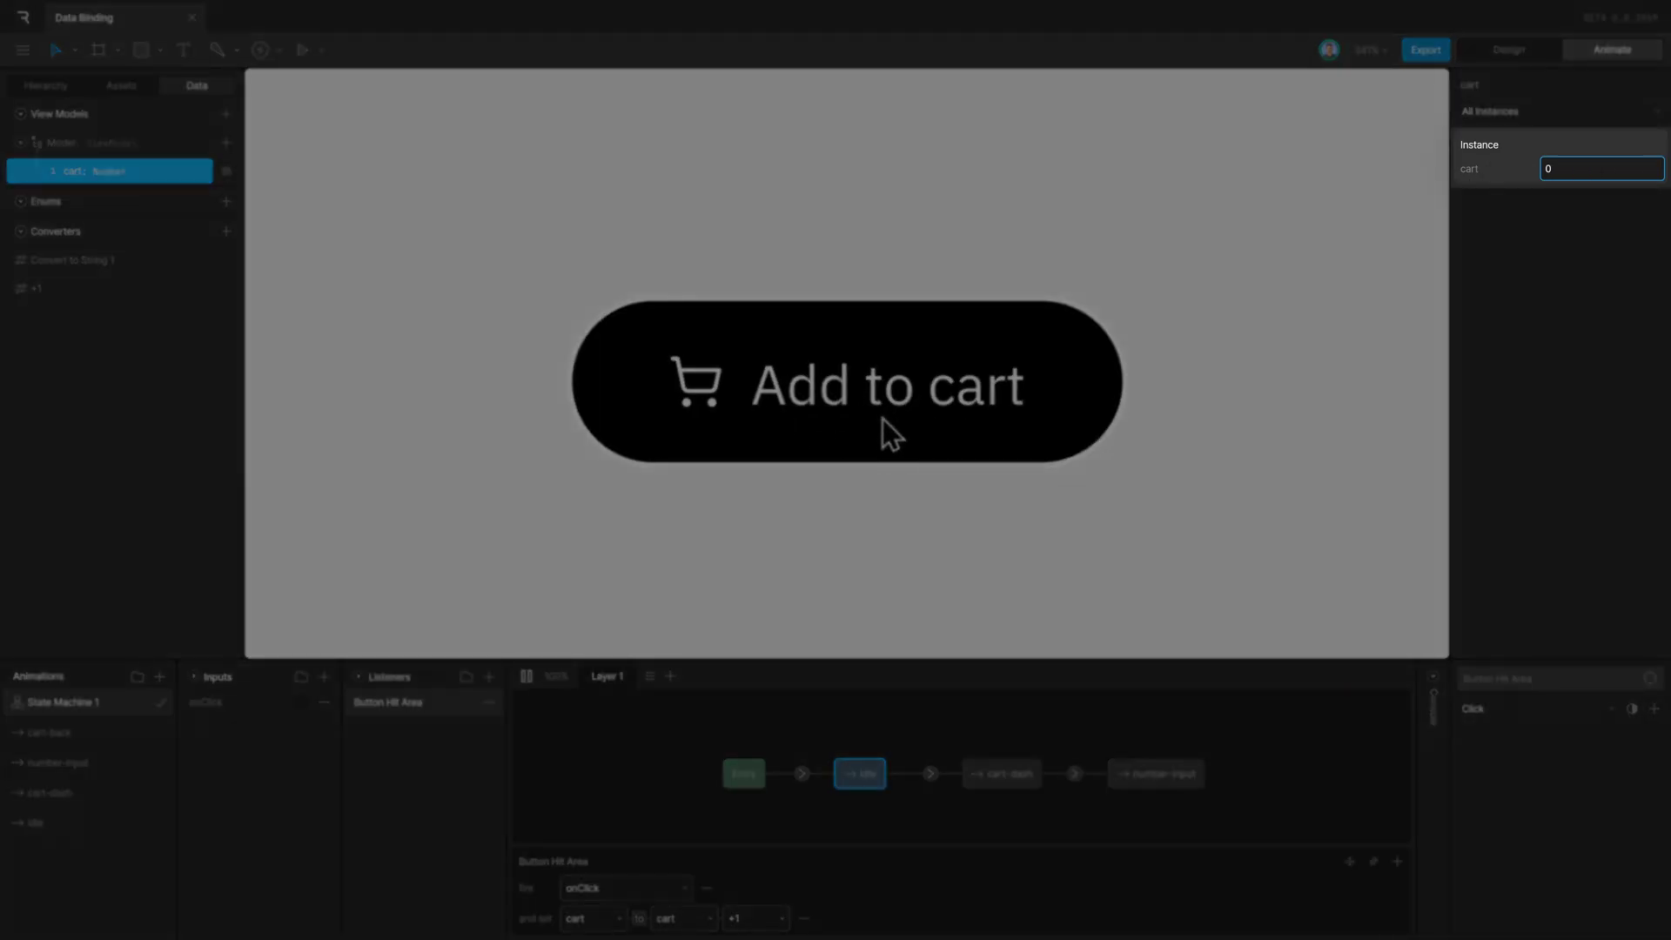
pyautogui.click(882, 419)
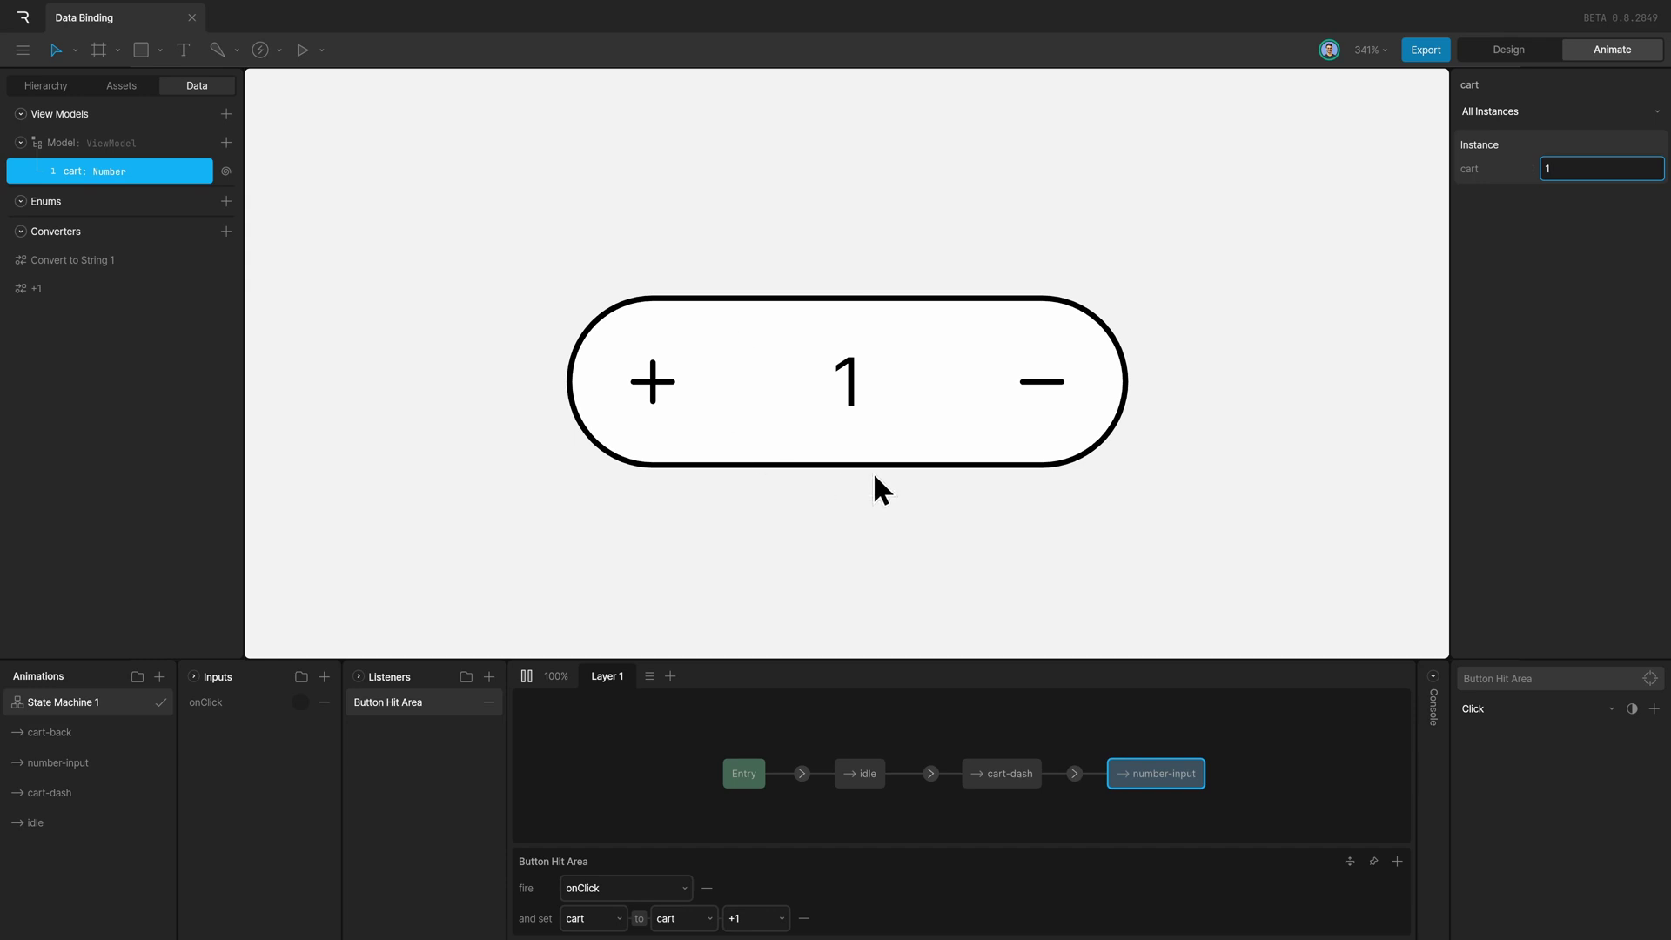
pyautogui.click(527, 677)
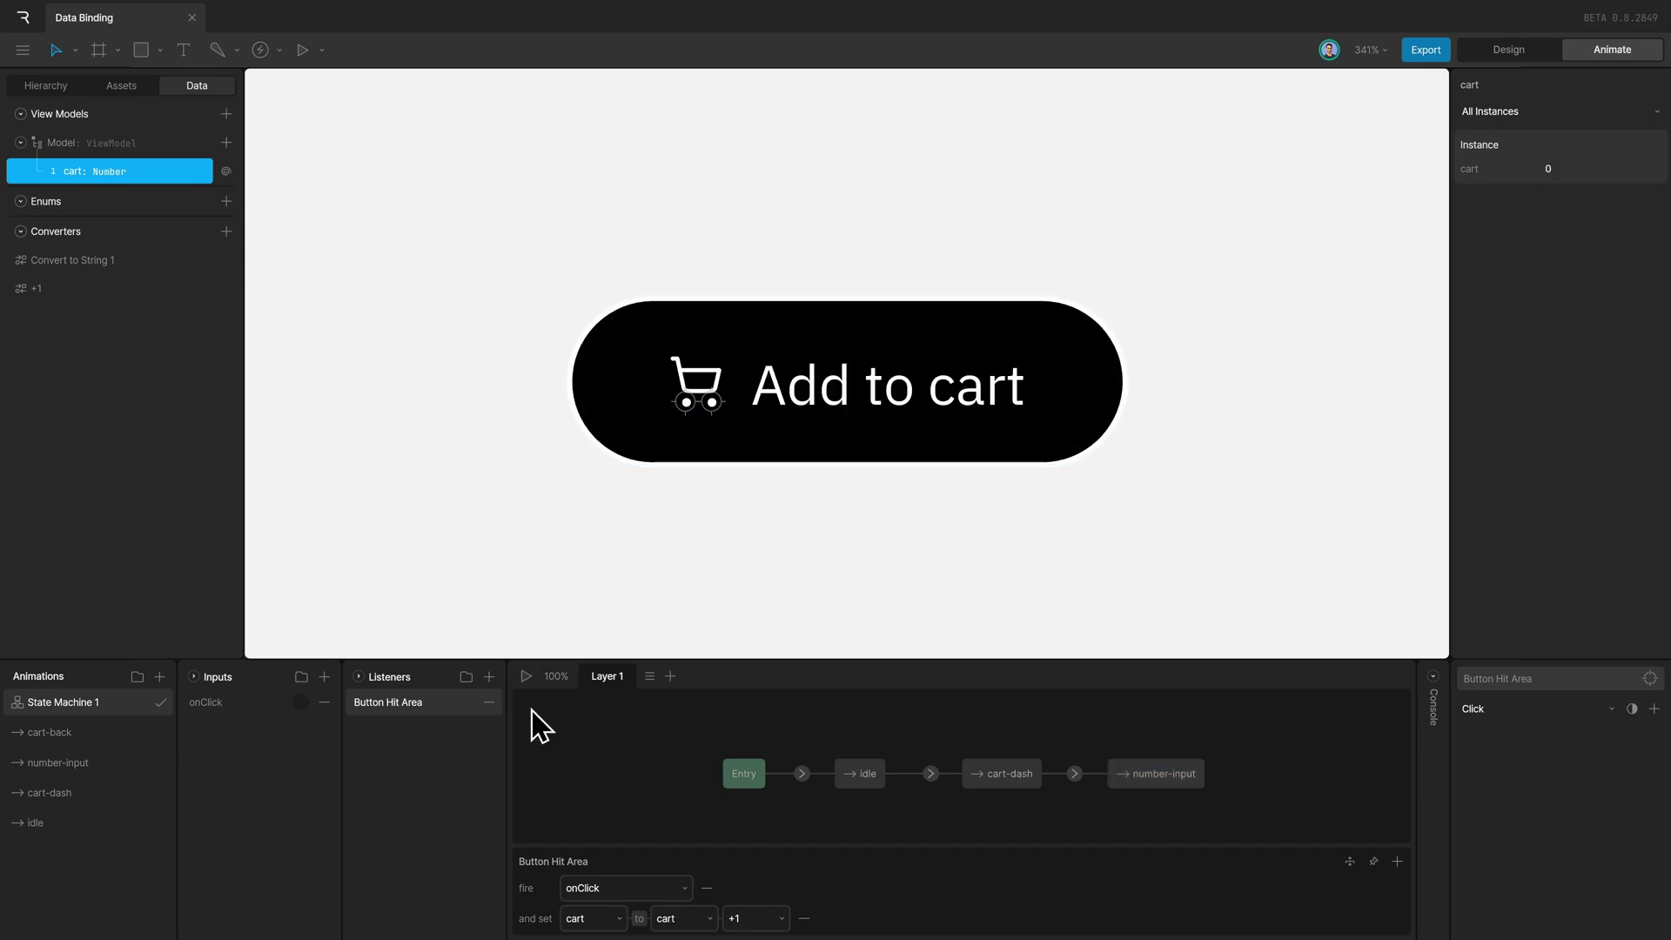
pyautogui.click(527, 677)
pyautogui.click(829, 396)
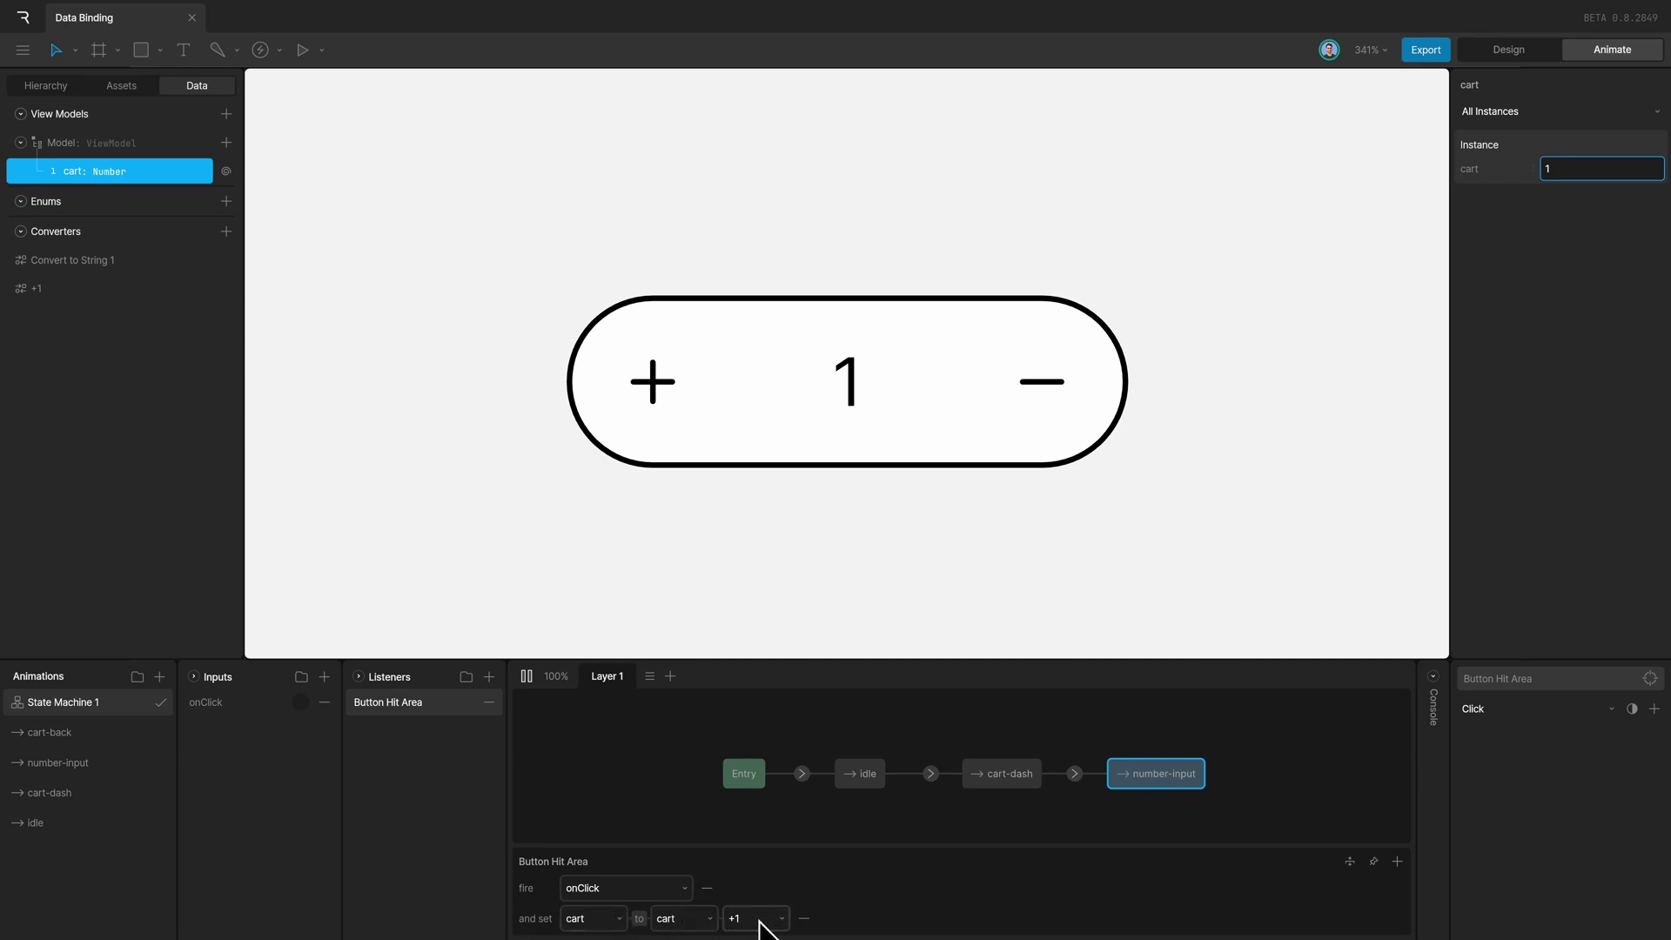
pyautogui.click(525, 677)
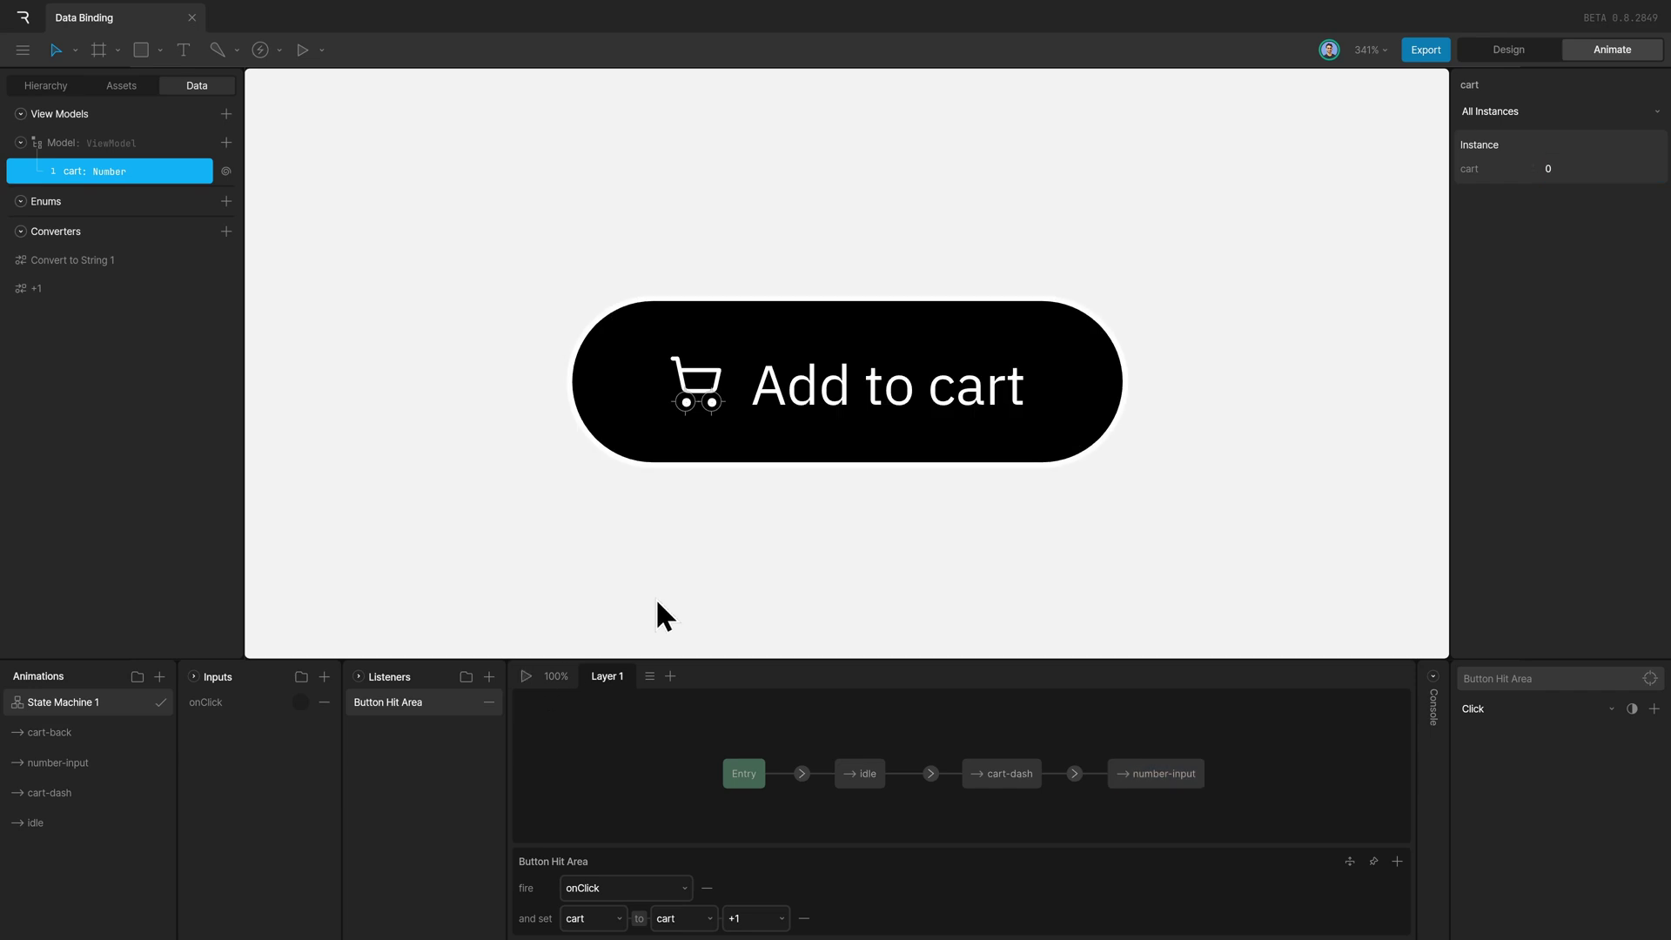
# - Turn off the Container clip's visibility on Button Content to show the elements outside the button
pyautogui.click(47, 85)
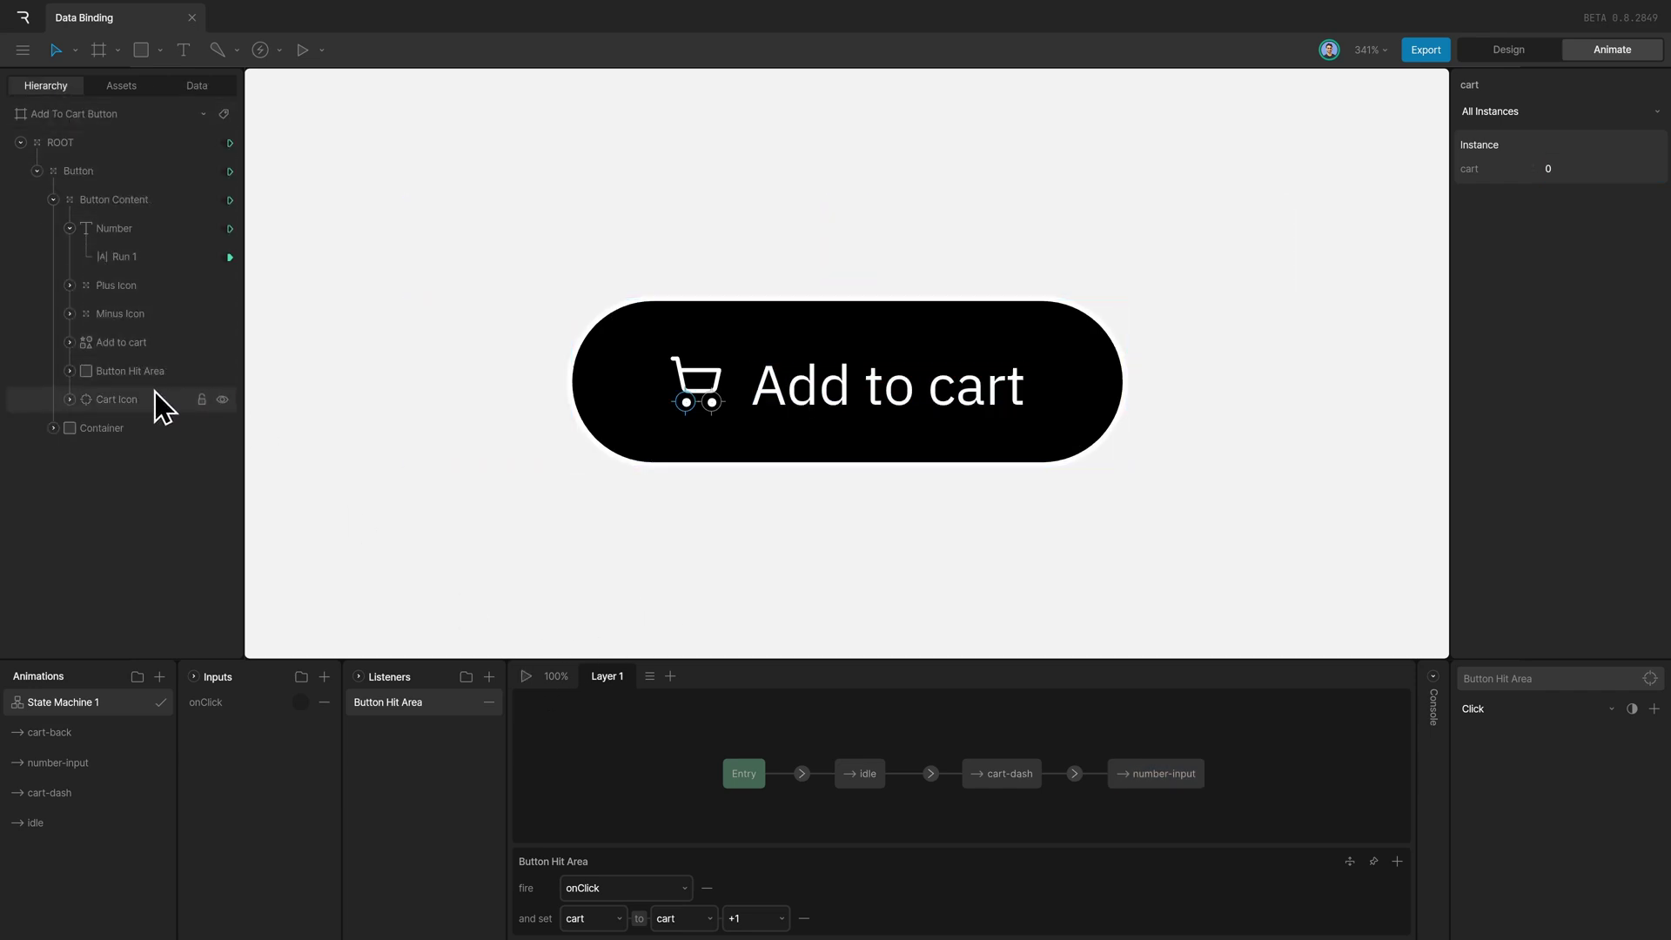
pyautogui.click(146, 289)
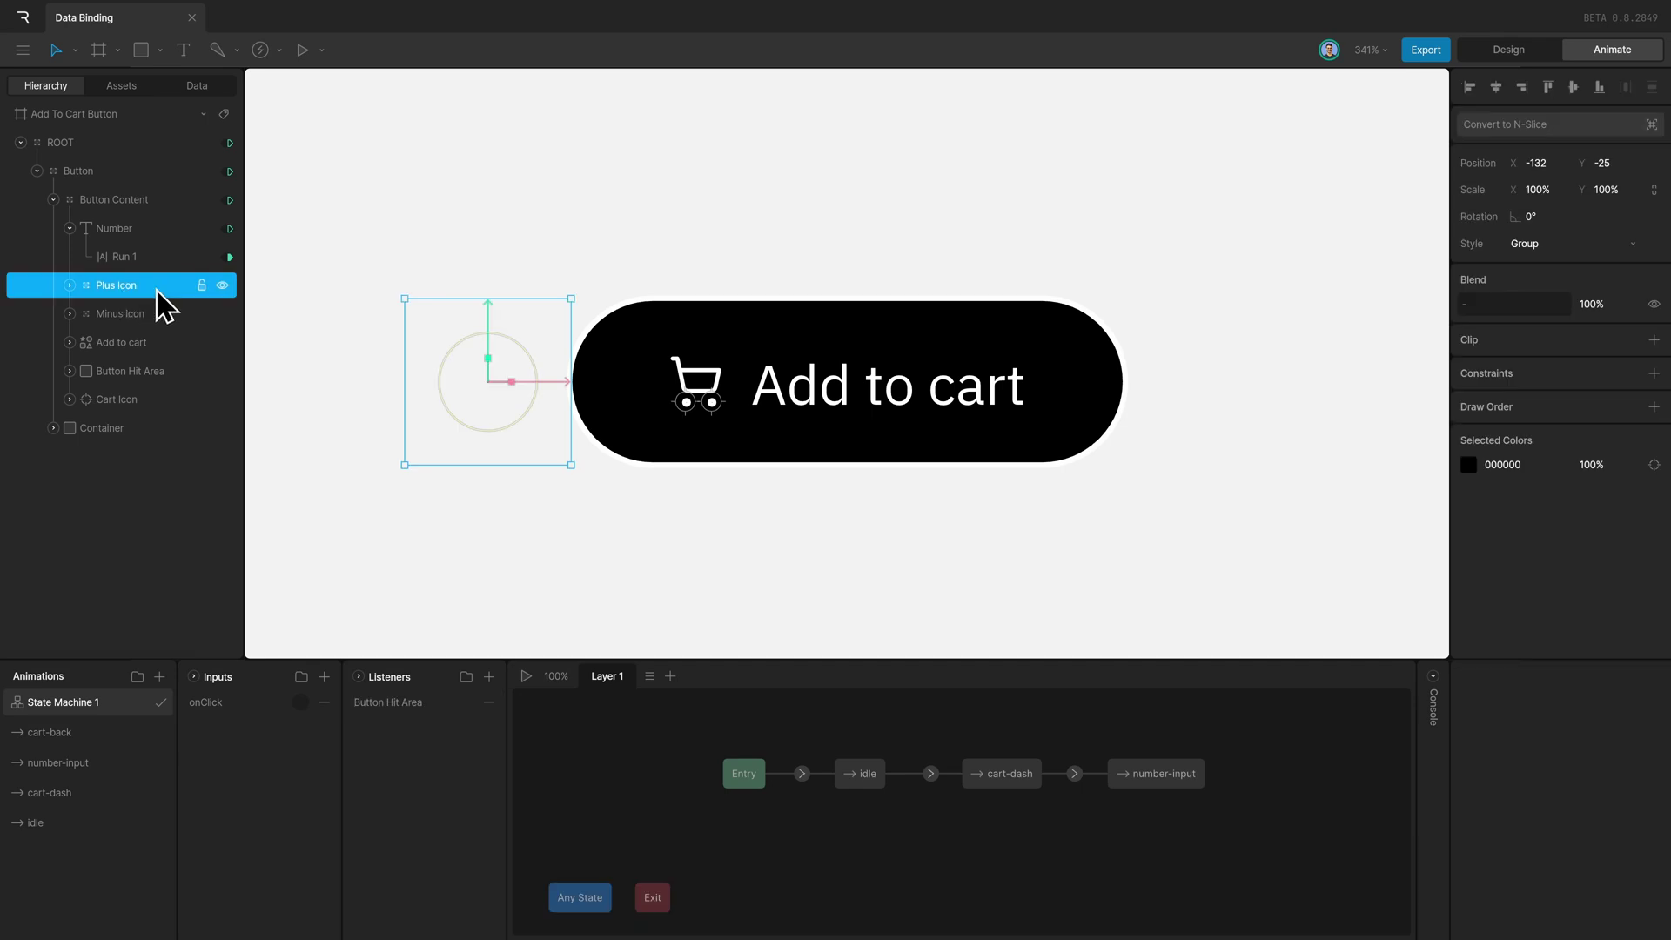
pyautogui.click(136, 209)
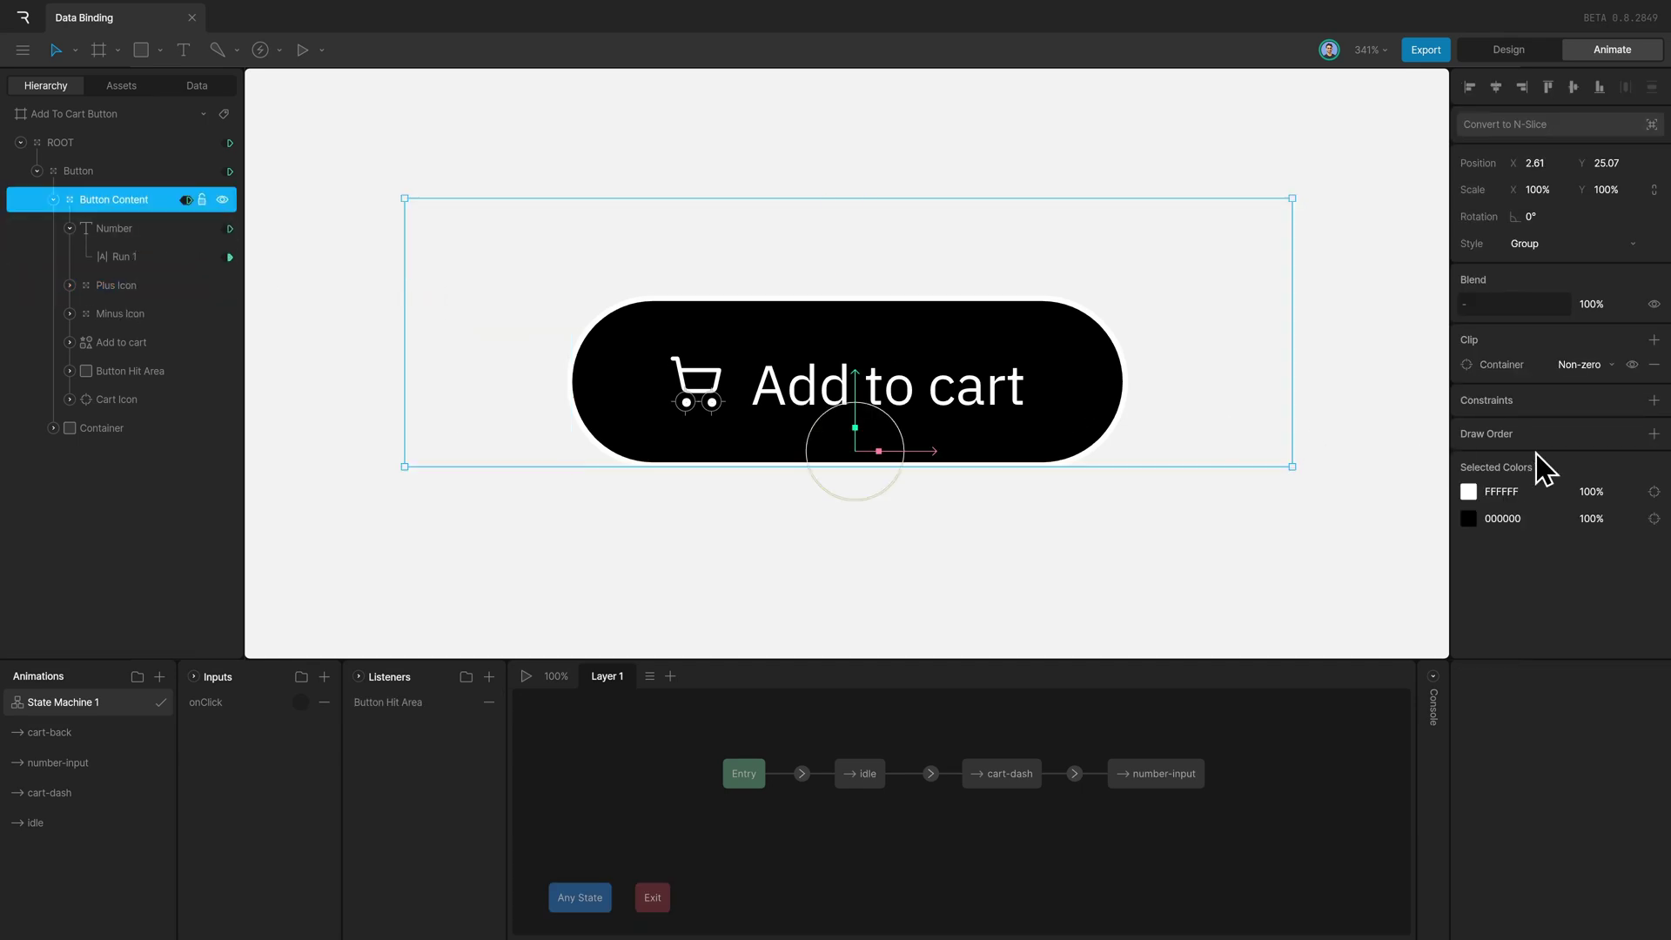
pyautogui.click(1631, 364)
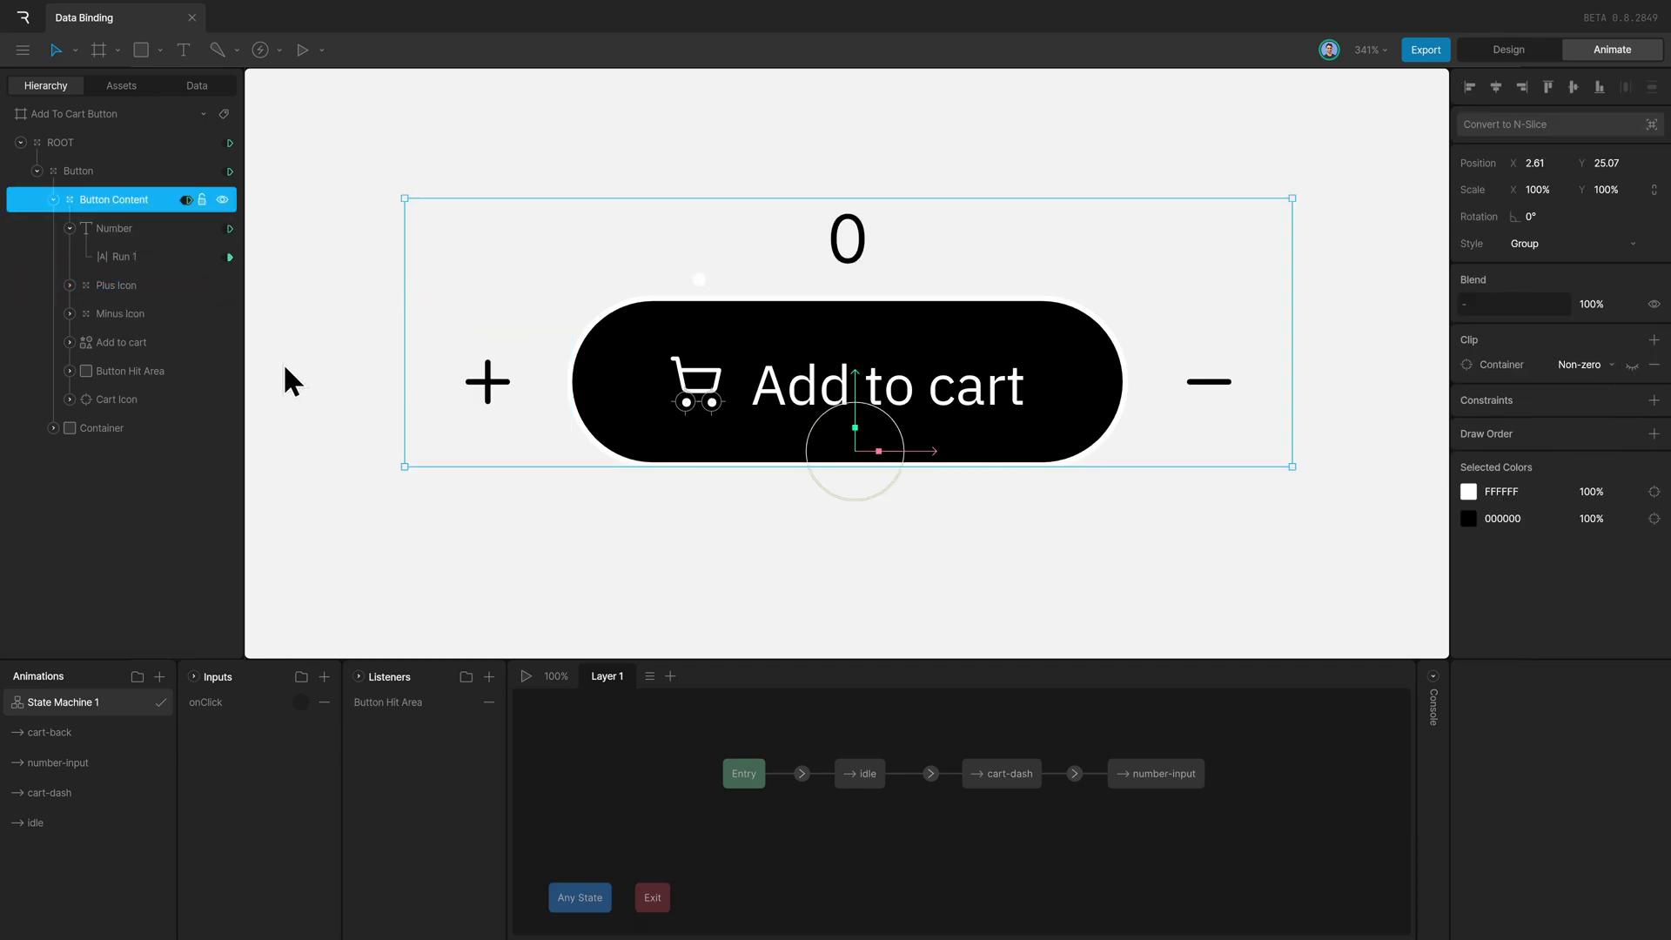
# - Add a listener for the Plus Icon group and set its trigger to Click
pyautogui.click(106, 294)
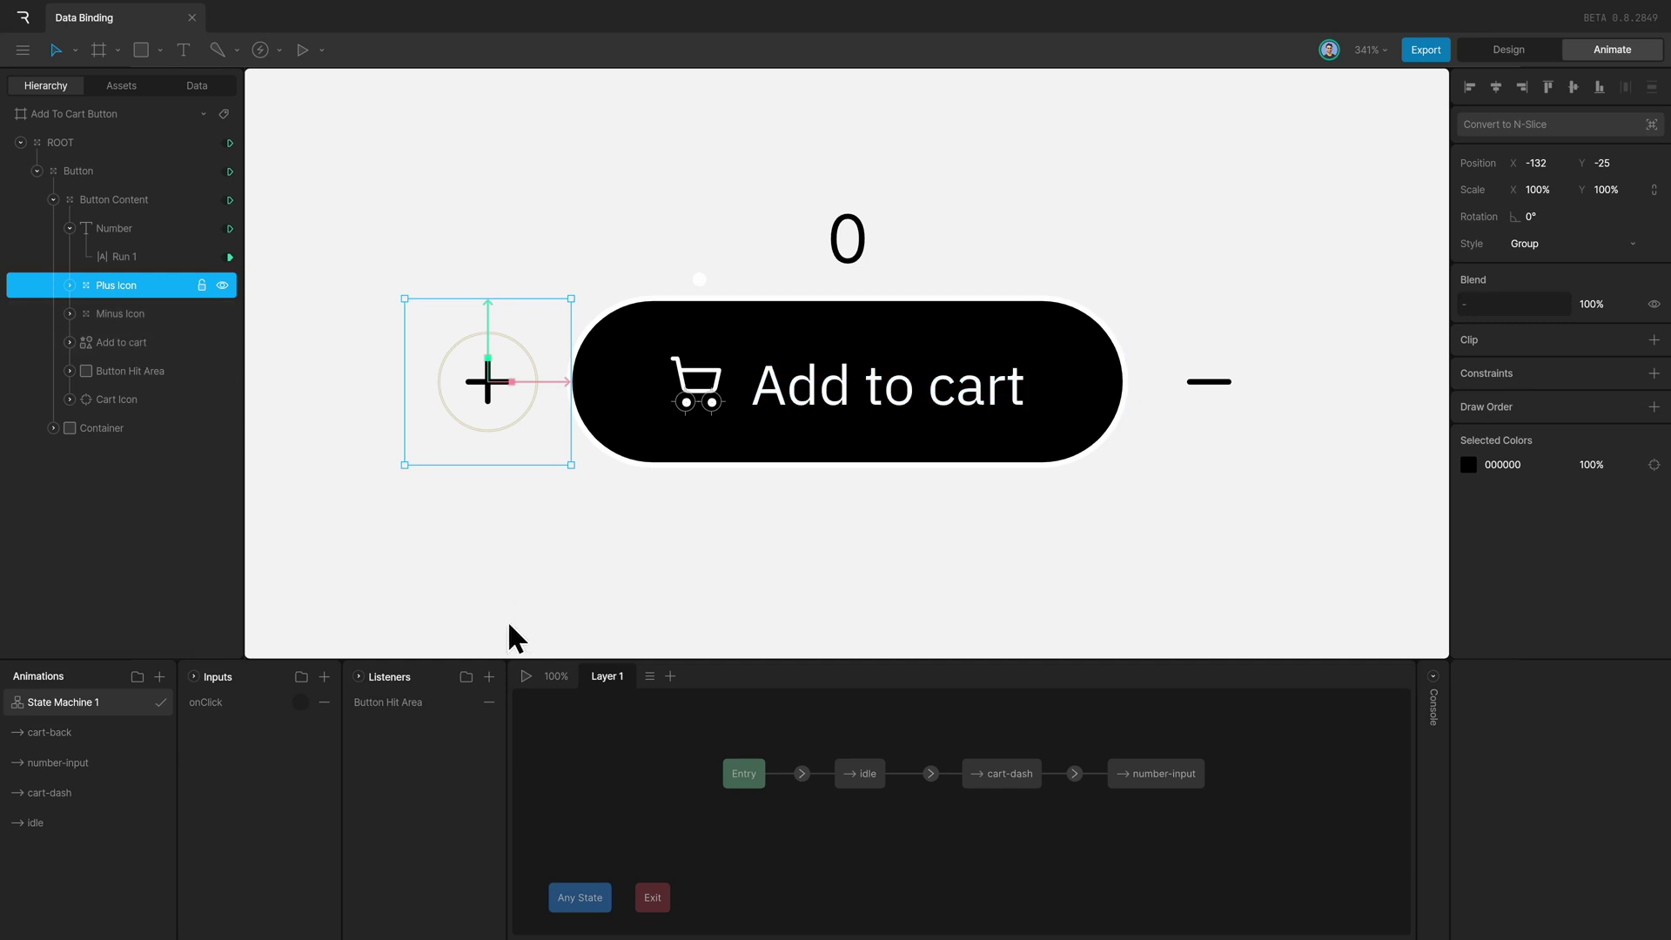
pyautogui.click(489, 678)
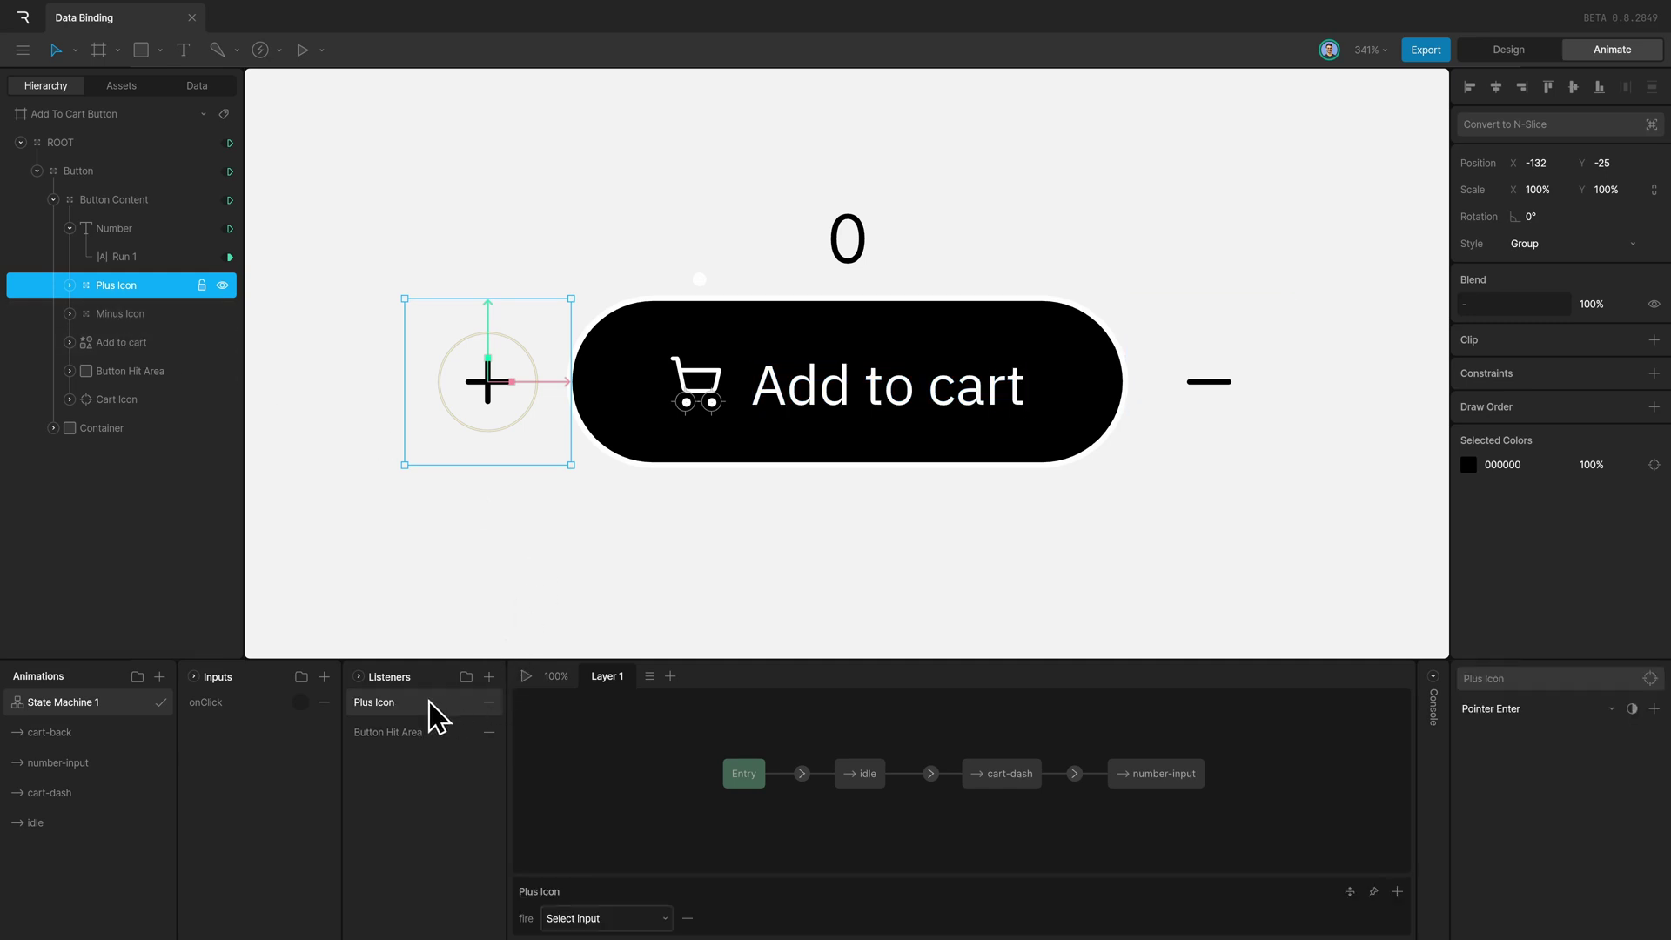
pyautogui.click(1494, 710)
pyautogui.click(1479, 853)
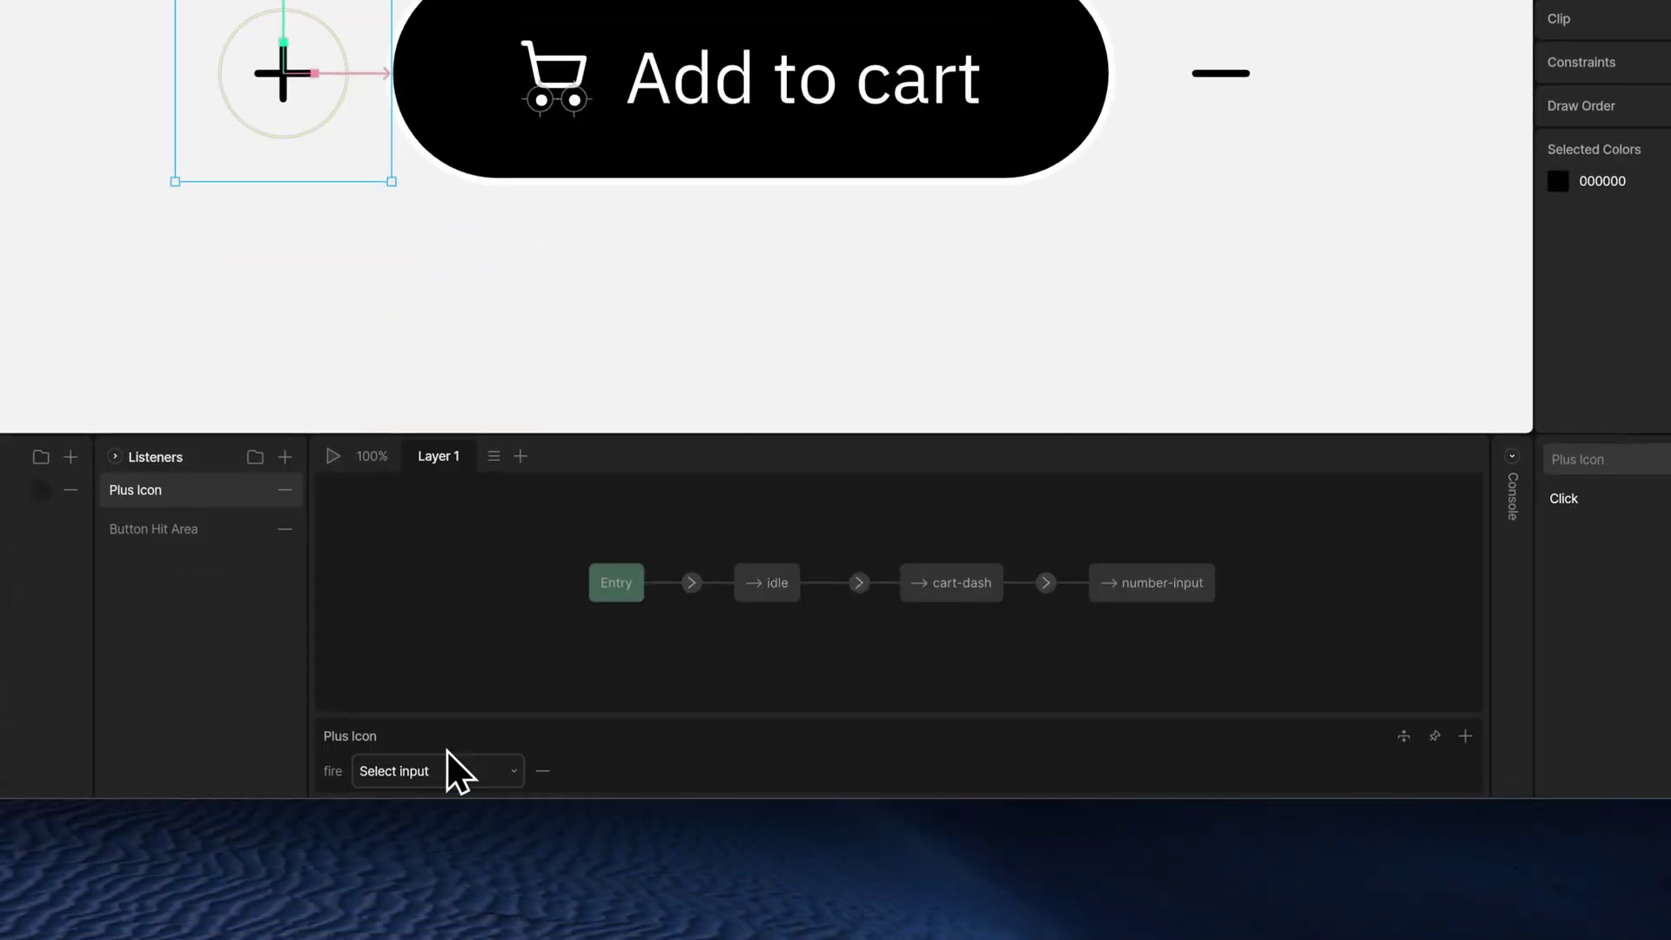
# - Replace the Plus Icon listener's input action with a View Model Change that sets the cart property
pyautogui.click(542, 771)
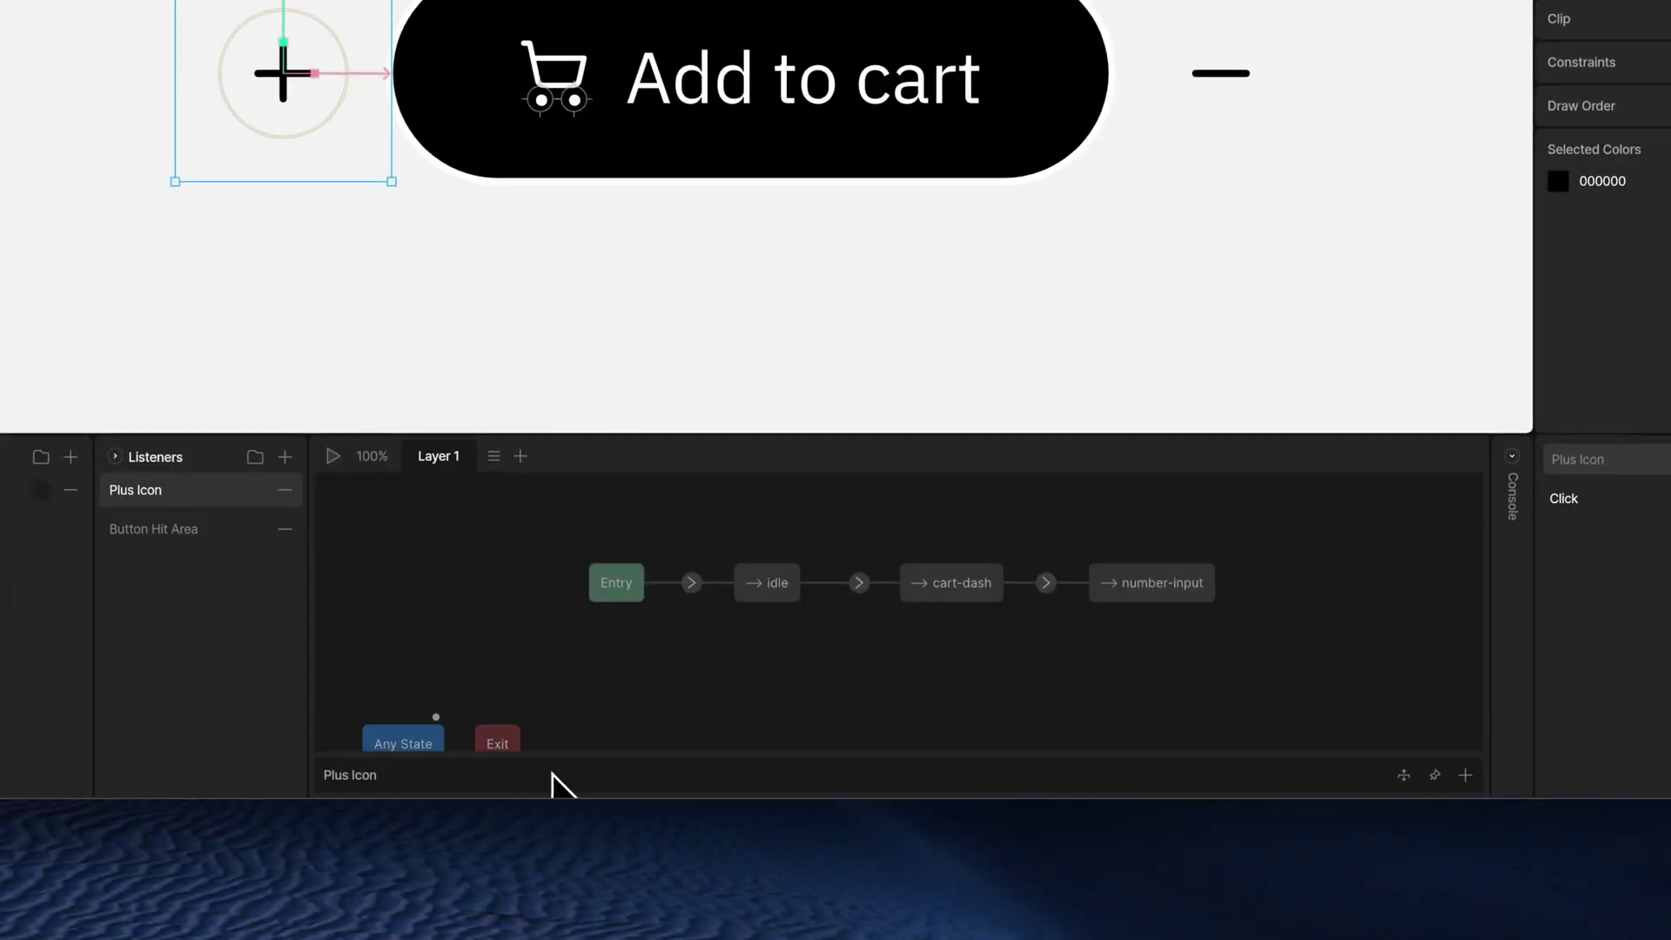
pyautogui.click(1465, 774)
pyautogui.click(1373, 722)
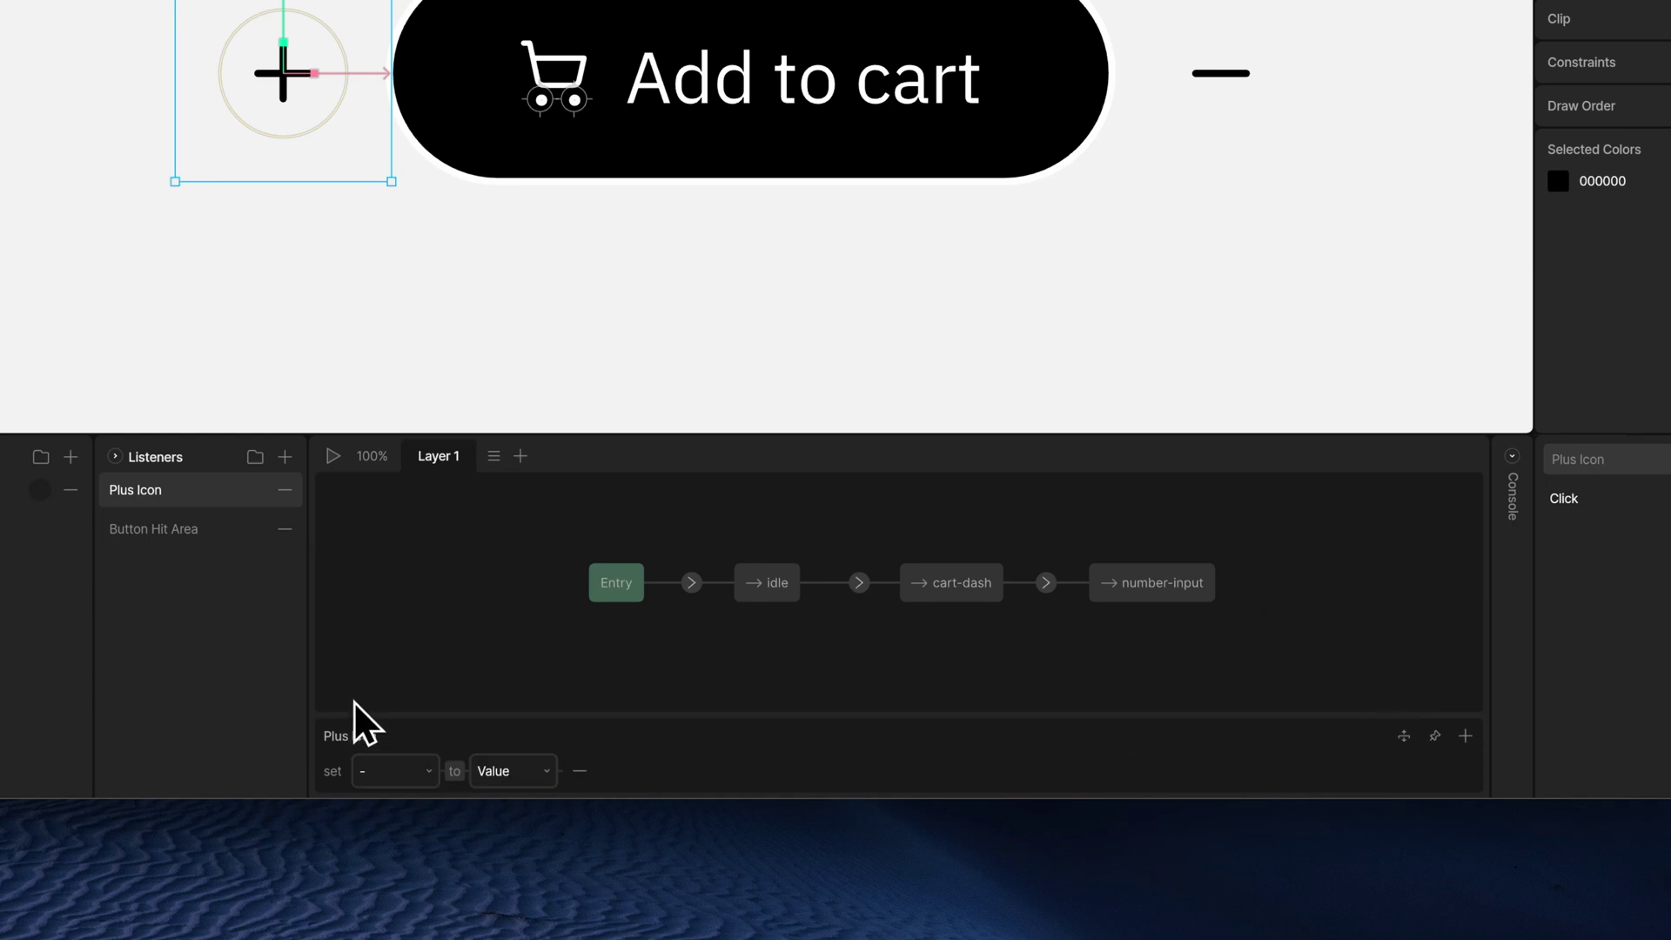
pyautogui.click(396, 727)
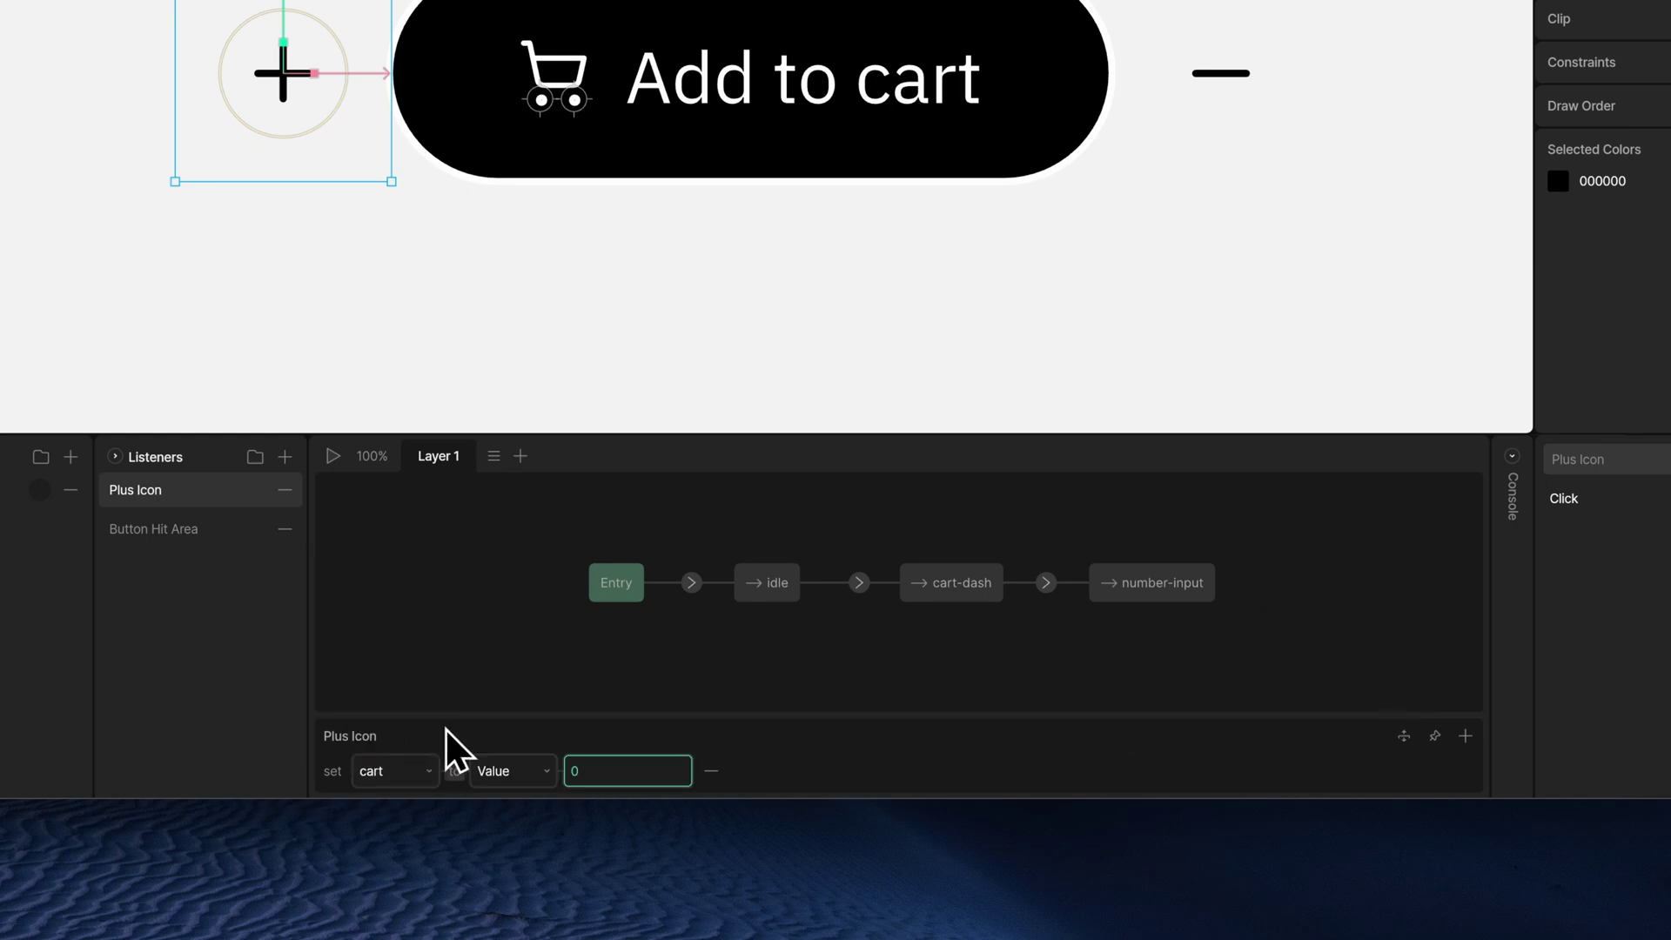
# - Make the Plus Icon listener set cart to the cart property with the +1 converter applied
pyautogui.click(525, 772)
pyautogui.click(515, 677)
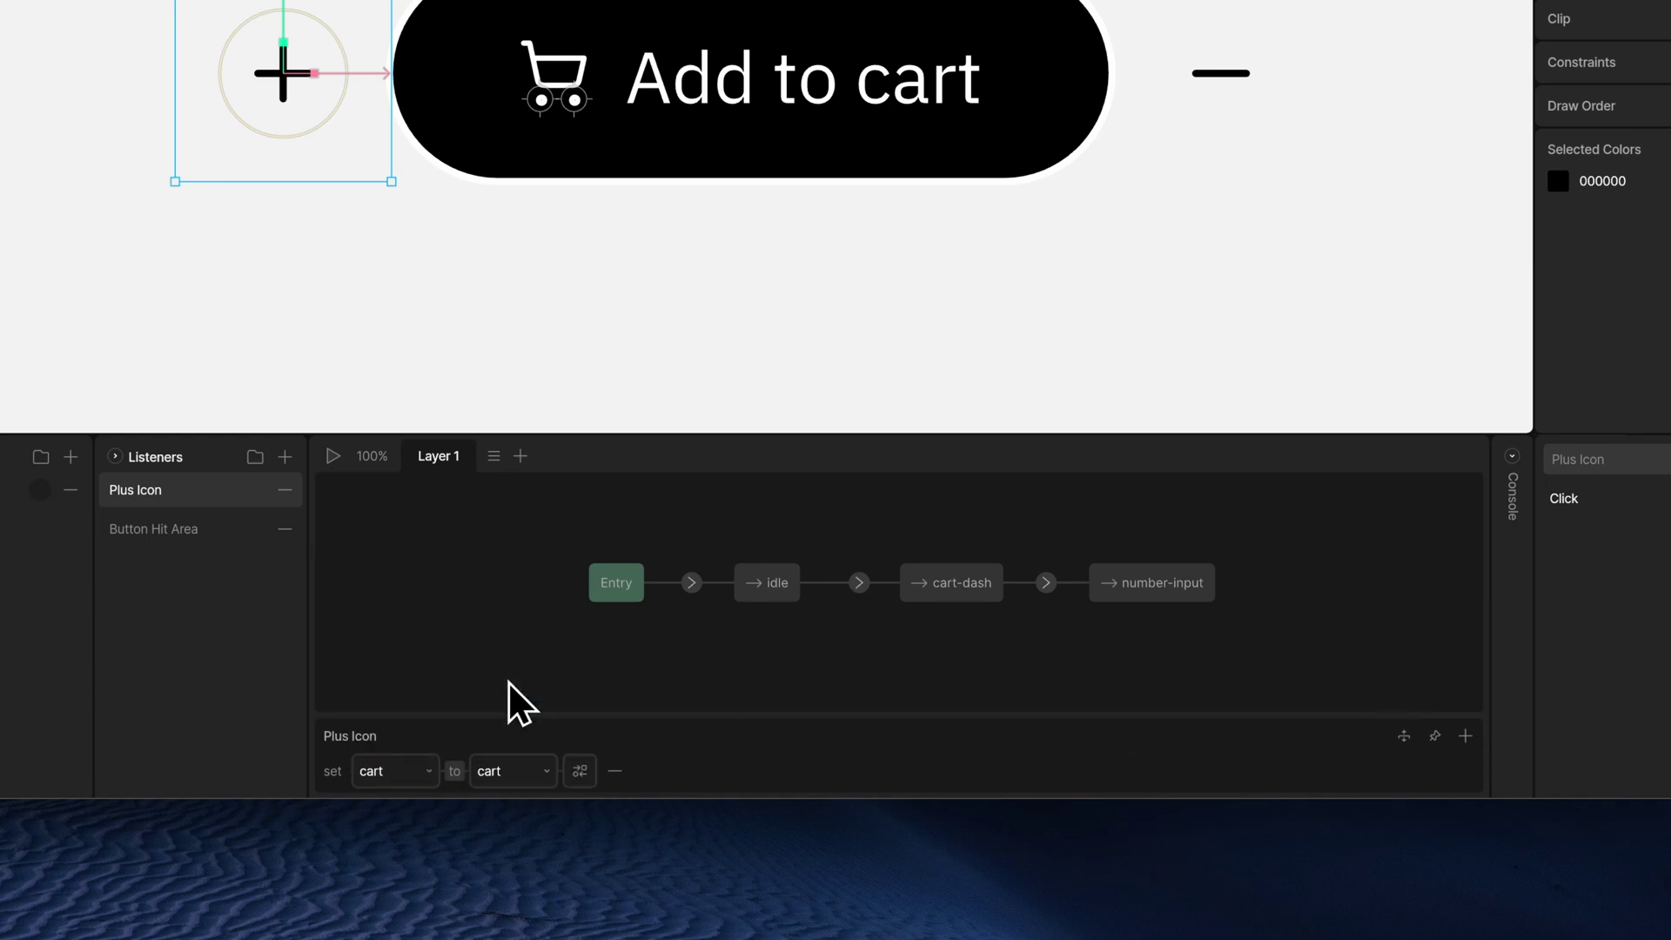
pyautogui.click(579, 771)
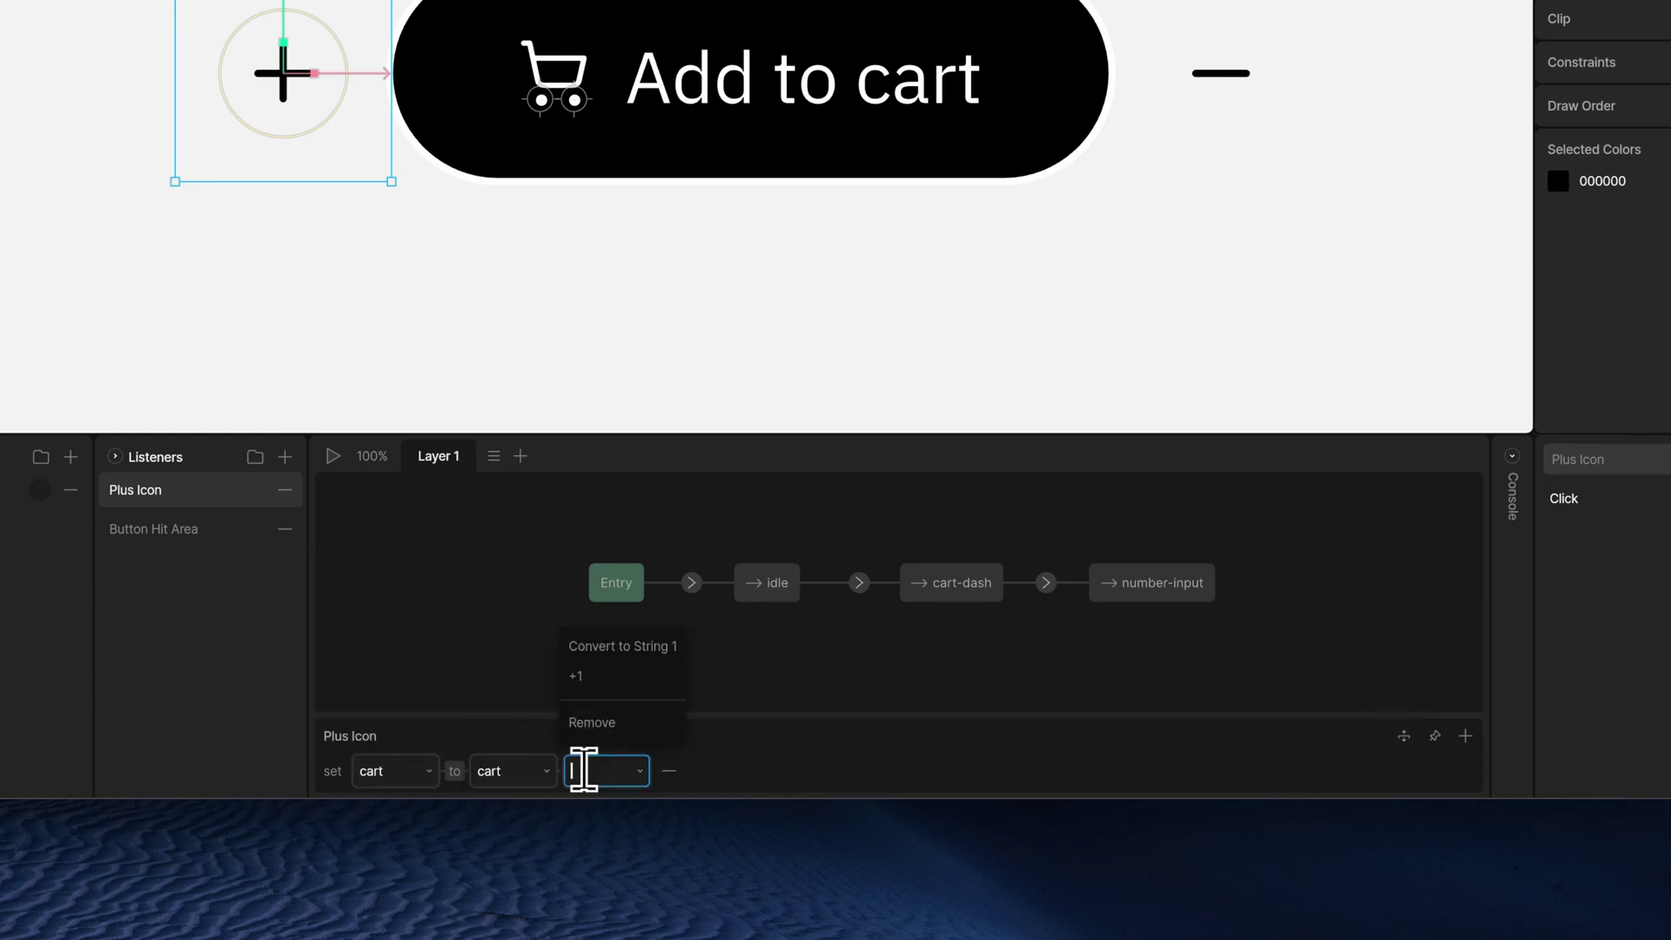
pyautogui.click(645, 681)
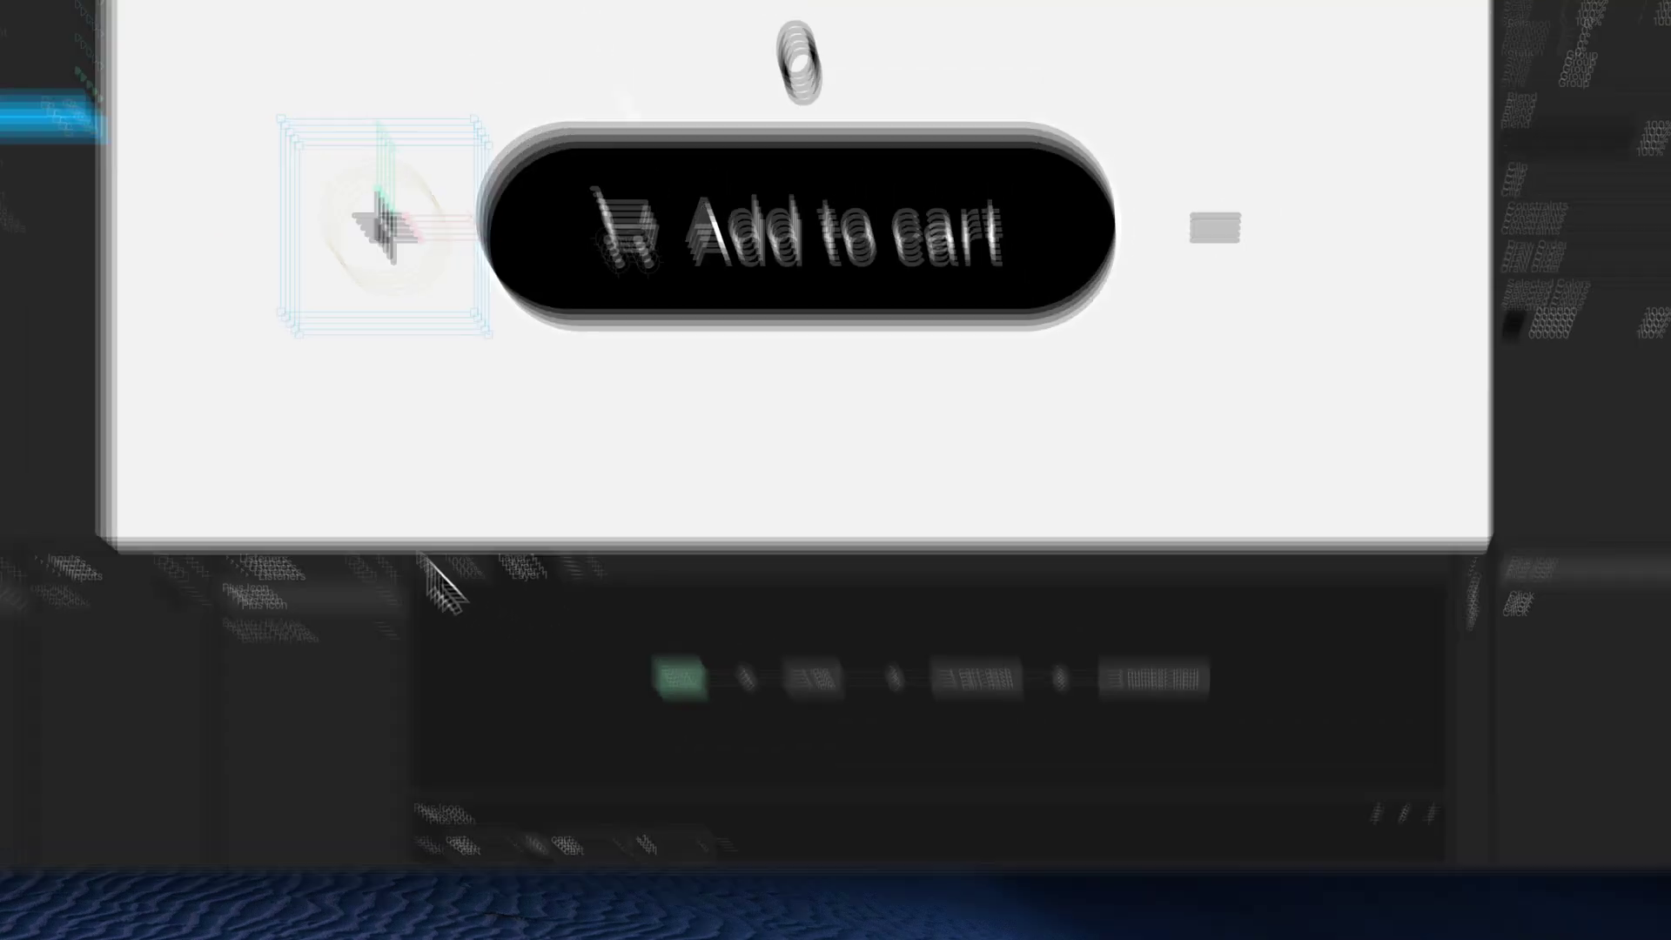
# - Run the state machine and test the Add to cart button and repeated clicks on the plus icon, and stop playback
pyautogui.click(440, 570)
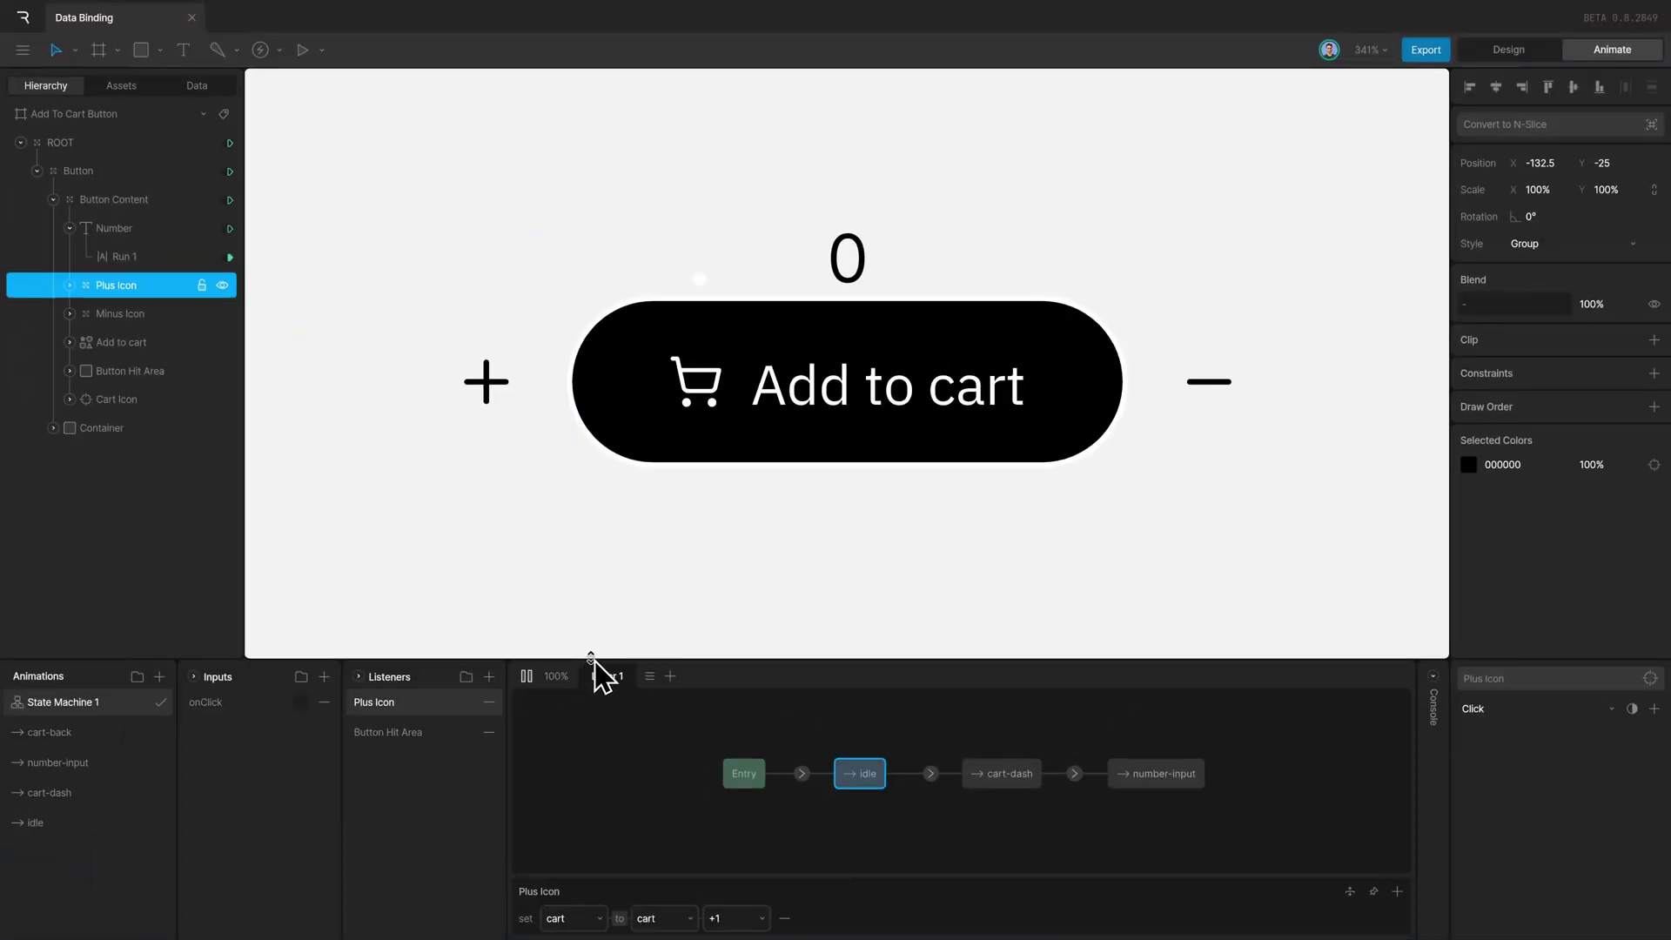
pyautogui.click(862, 430)
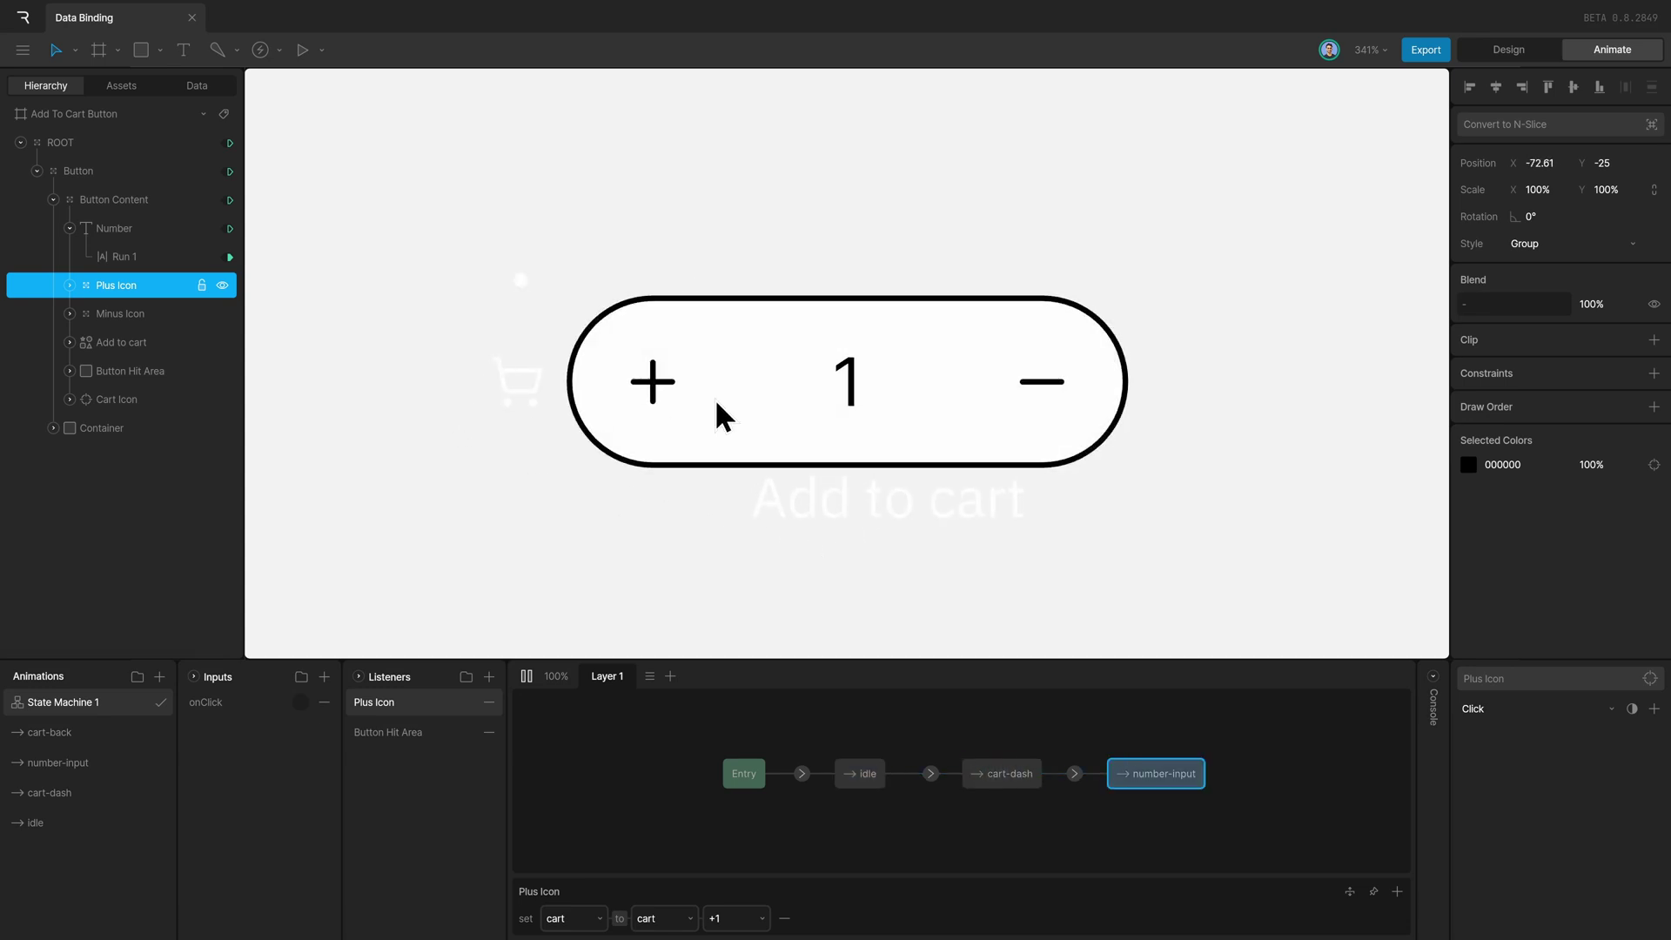
pyautogui.click(650, 383)
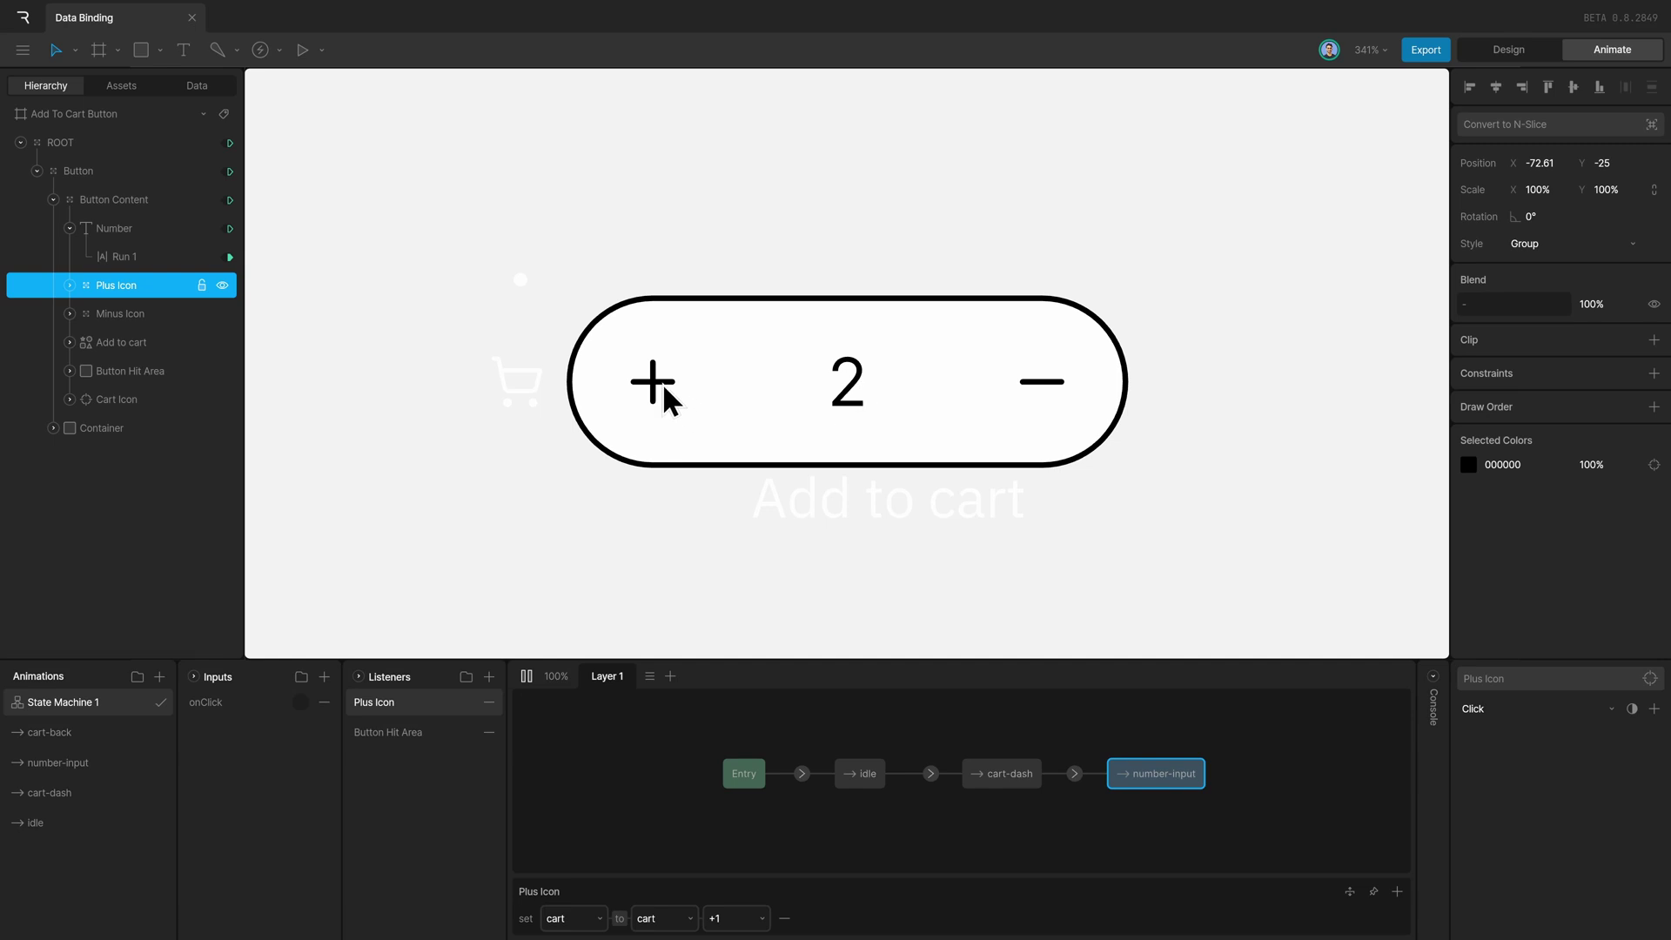
pyautogui.click(660, 389)
pyautogui.click(656, 387)
pyautogui.click(656, 387)
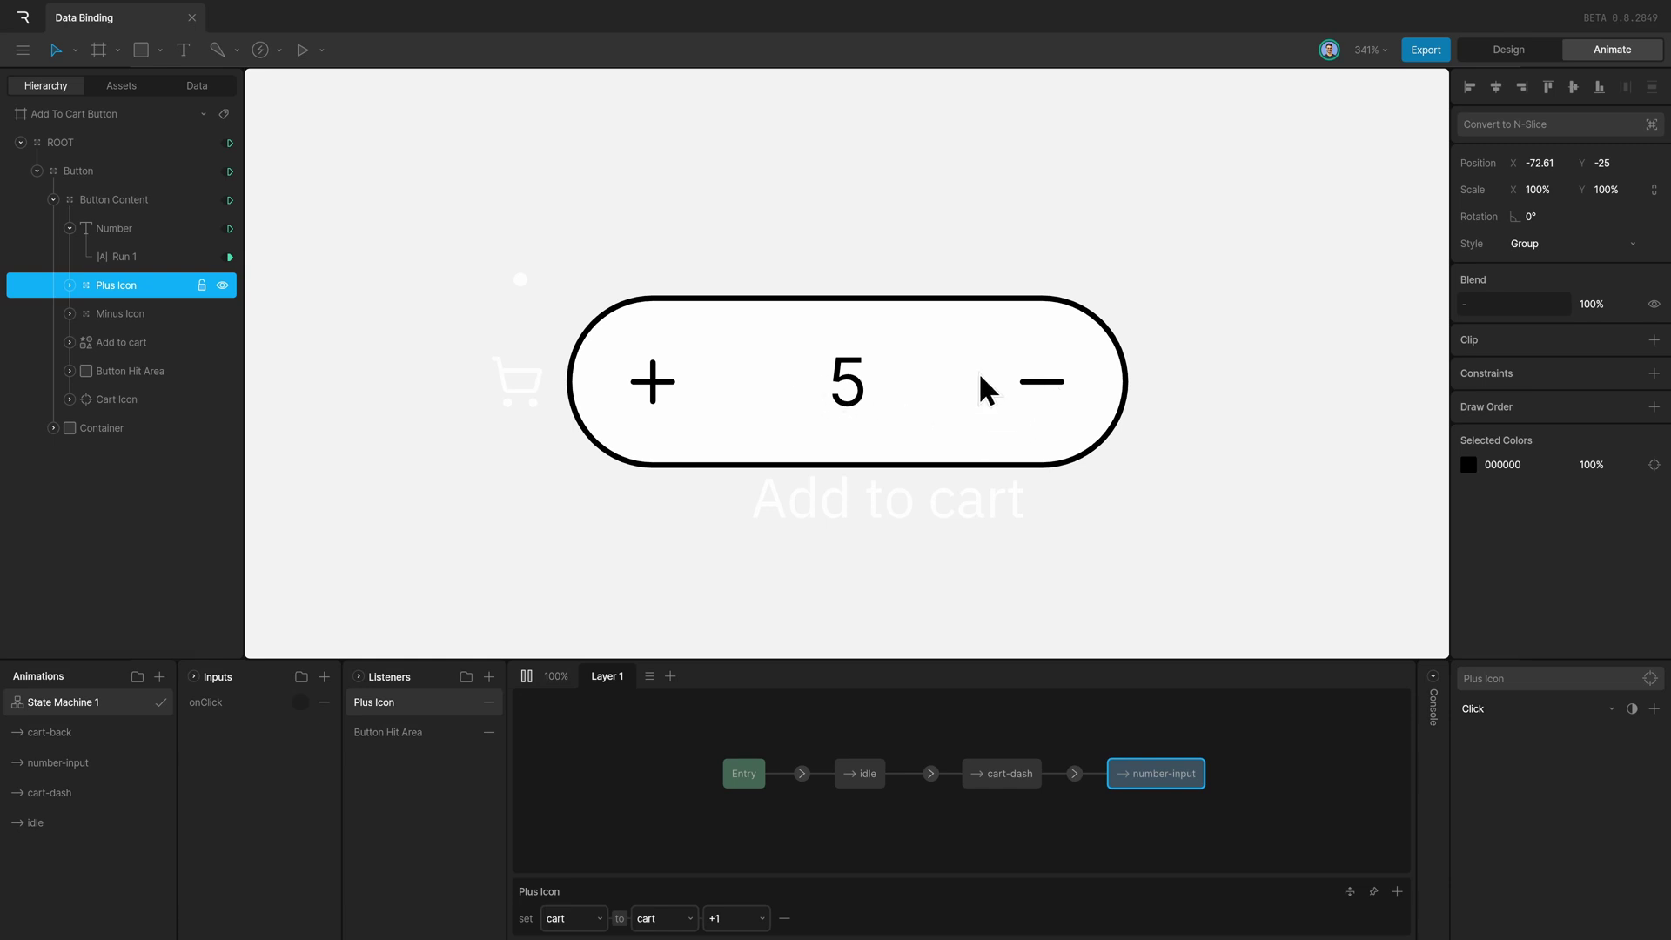
pyautogui.click(533, 678)
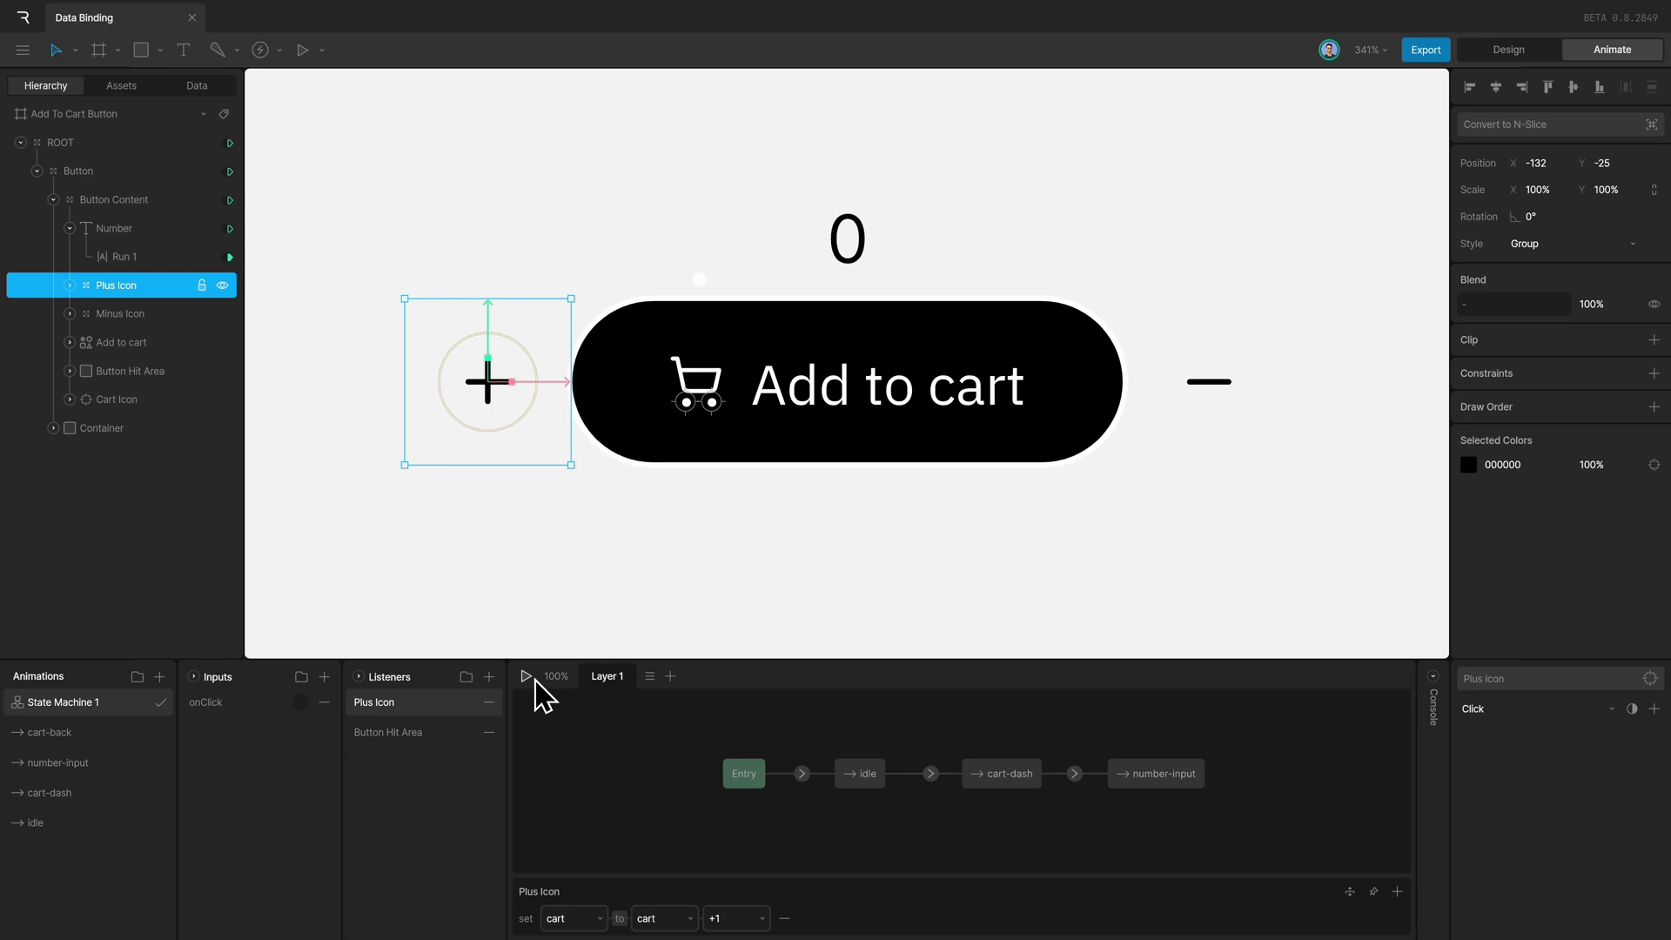
# - Add a numeric Calculate converter that subtracts 1 and open its name for editing
pyautogui.click(195, 87)
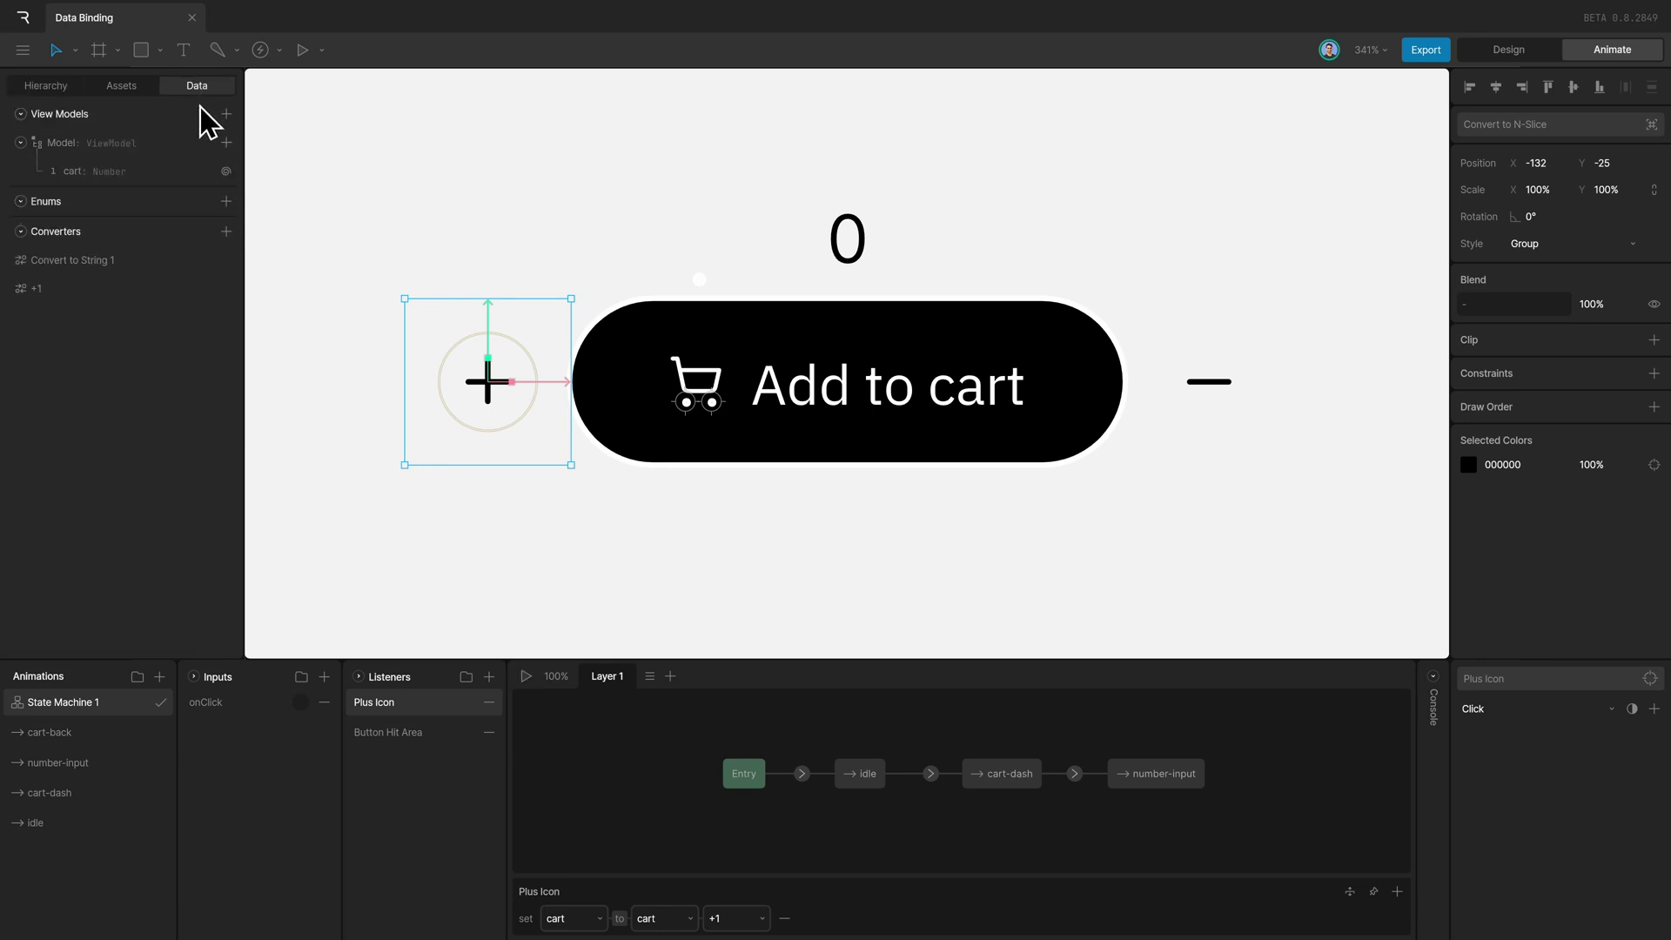
pyautogui.click(226, 232)
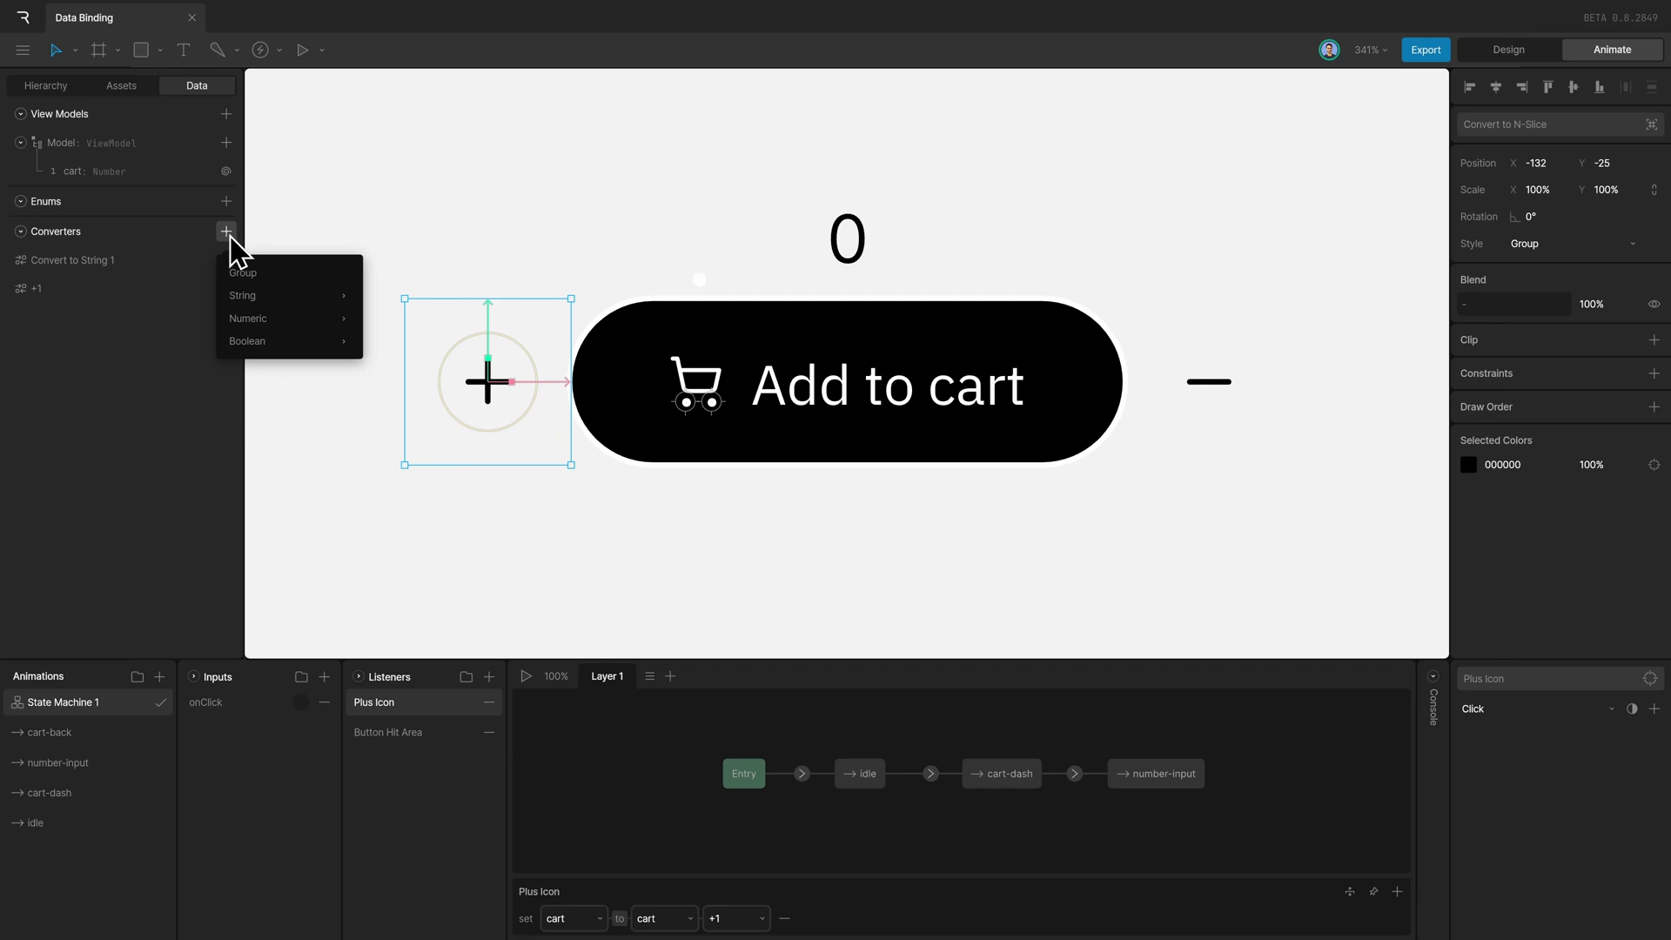
pyautogui.moveTo(273, 320)
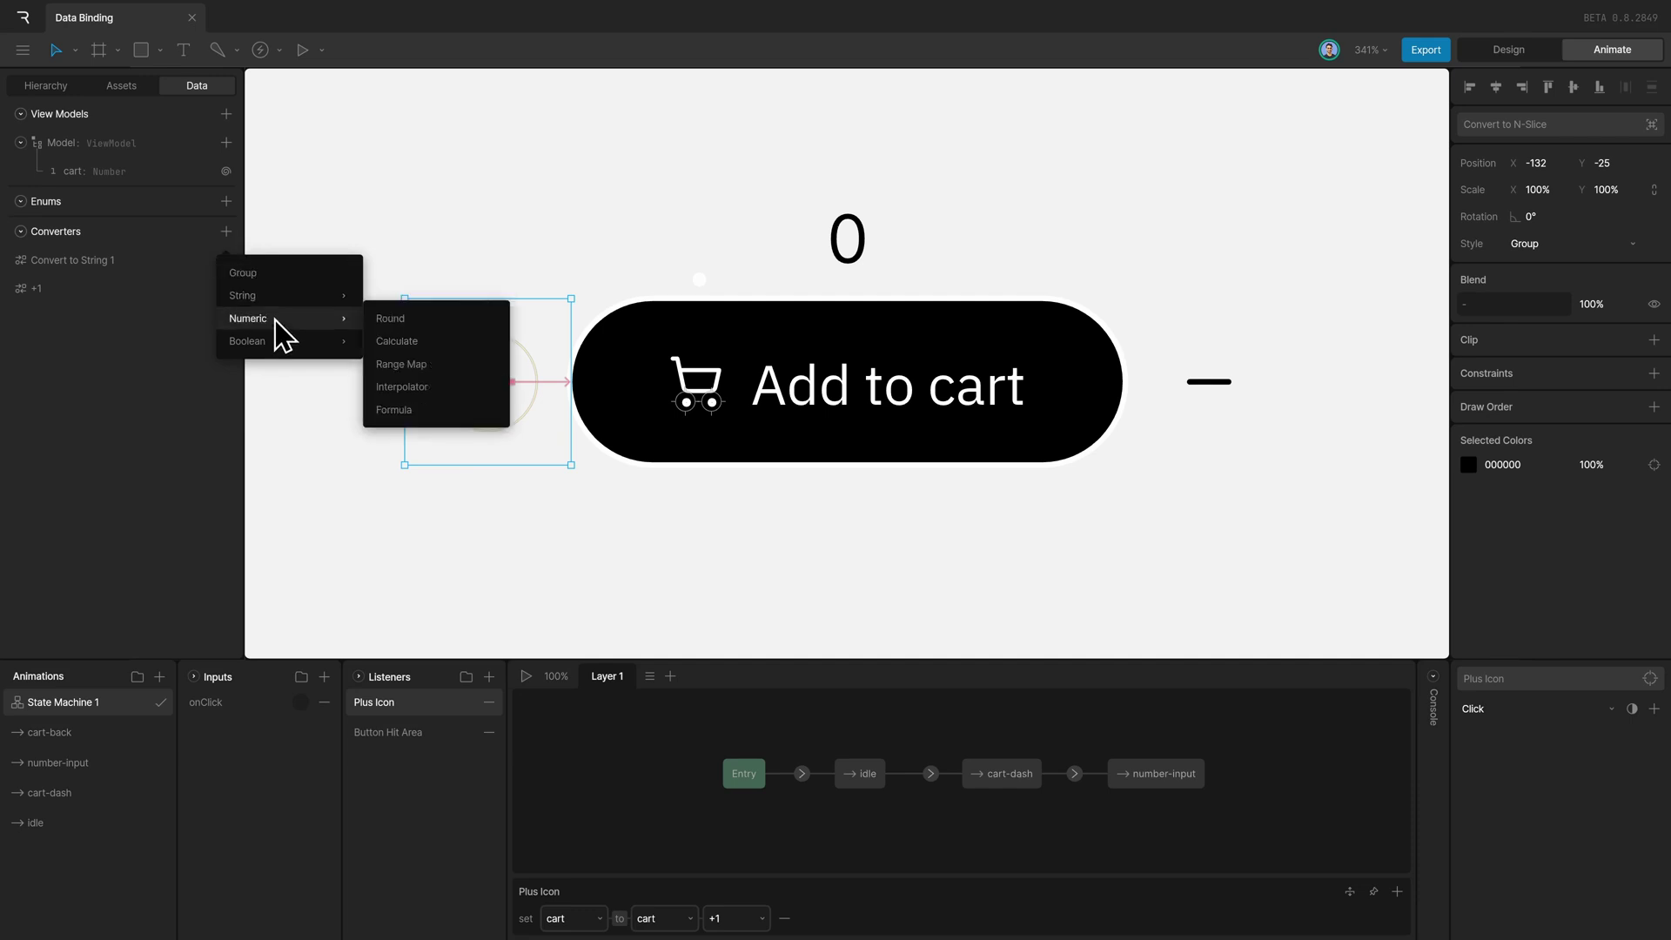
pyautogui.click(396, 341)
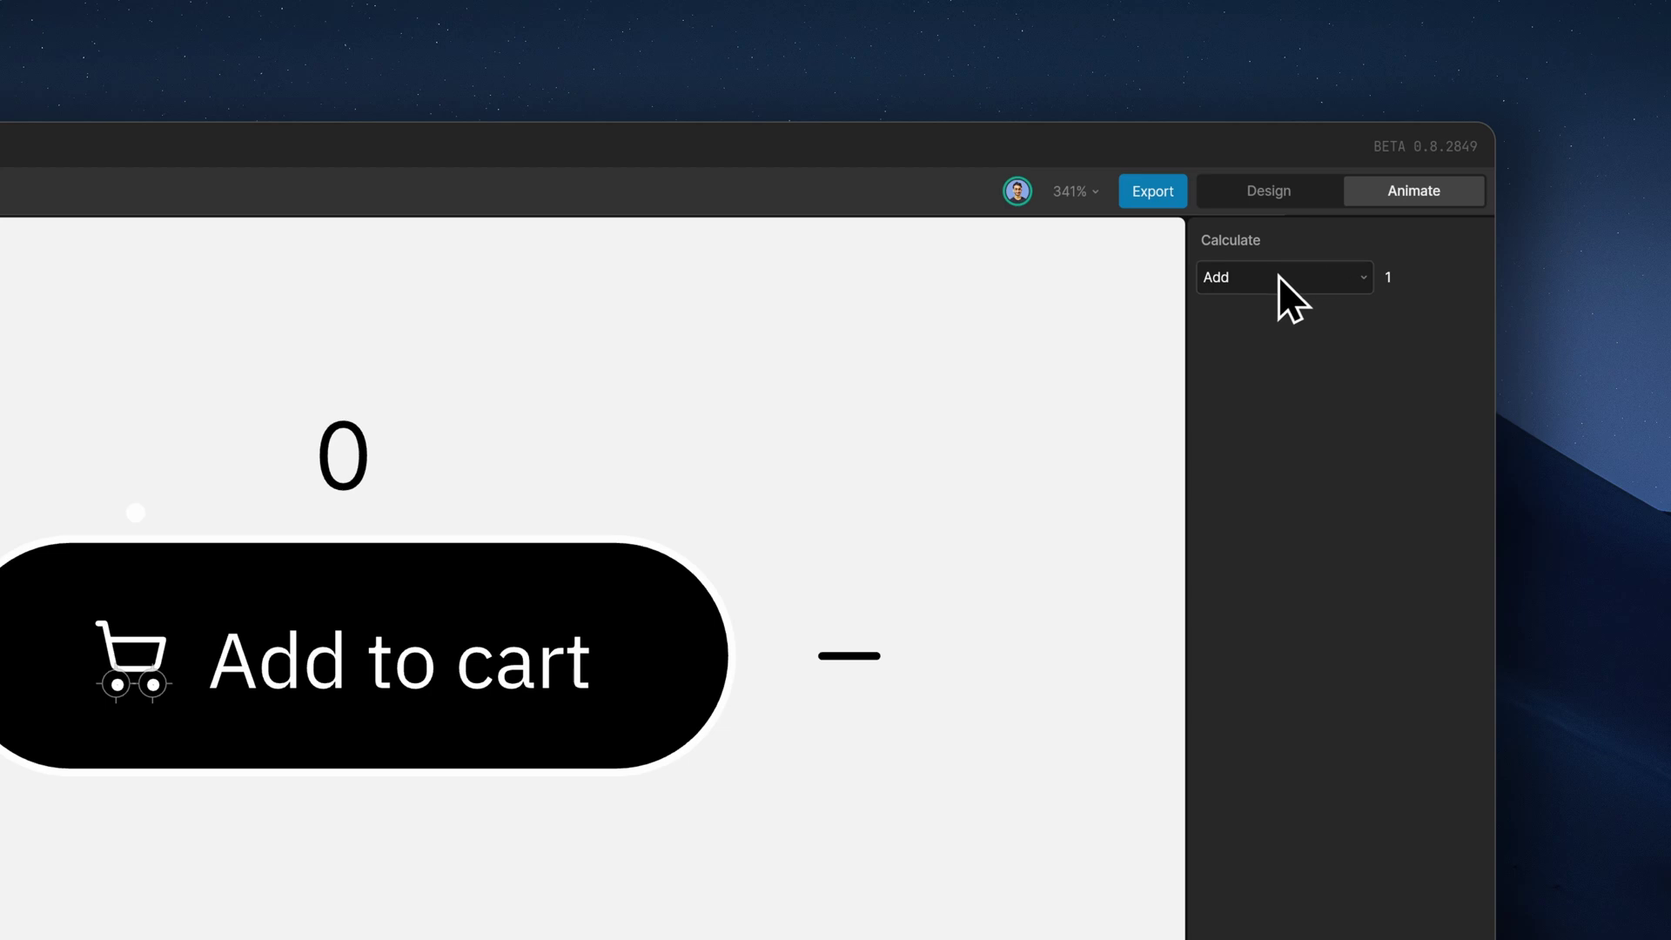
pyautogui.click(1257, 280)
pyautogui.click(1260, 306)
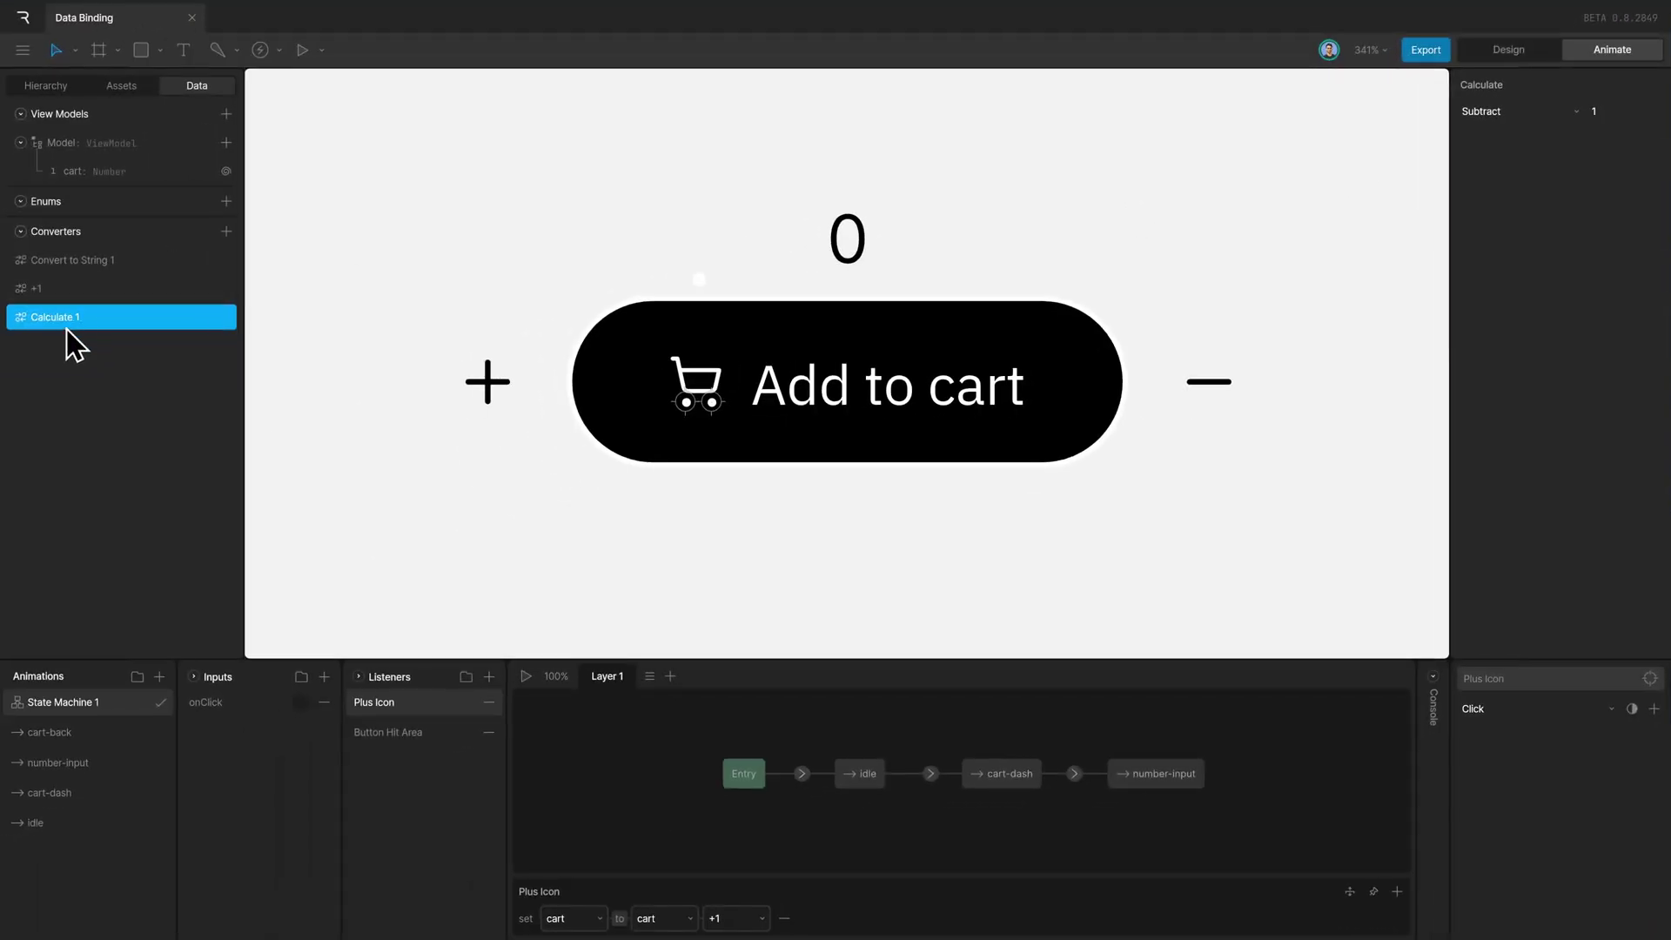
pyautogui.doubleClick(62, 322)
# - Add a listener for the Minus Icon group and set its trigger to Click
pyautogui.click(49, 85)
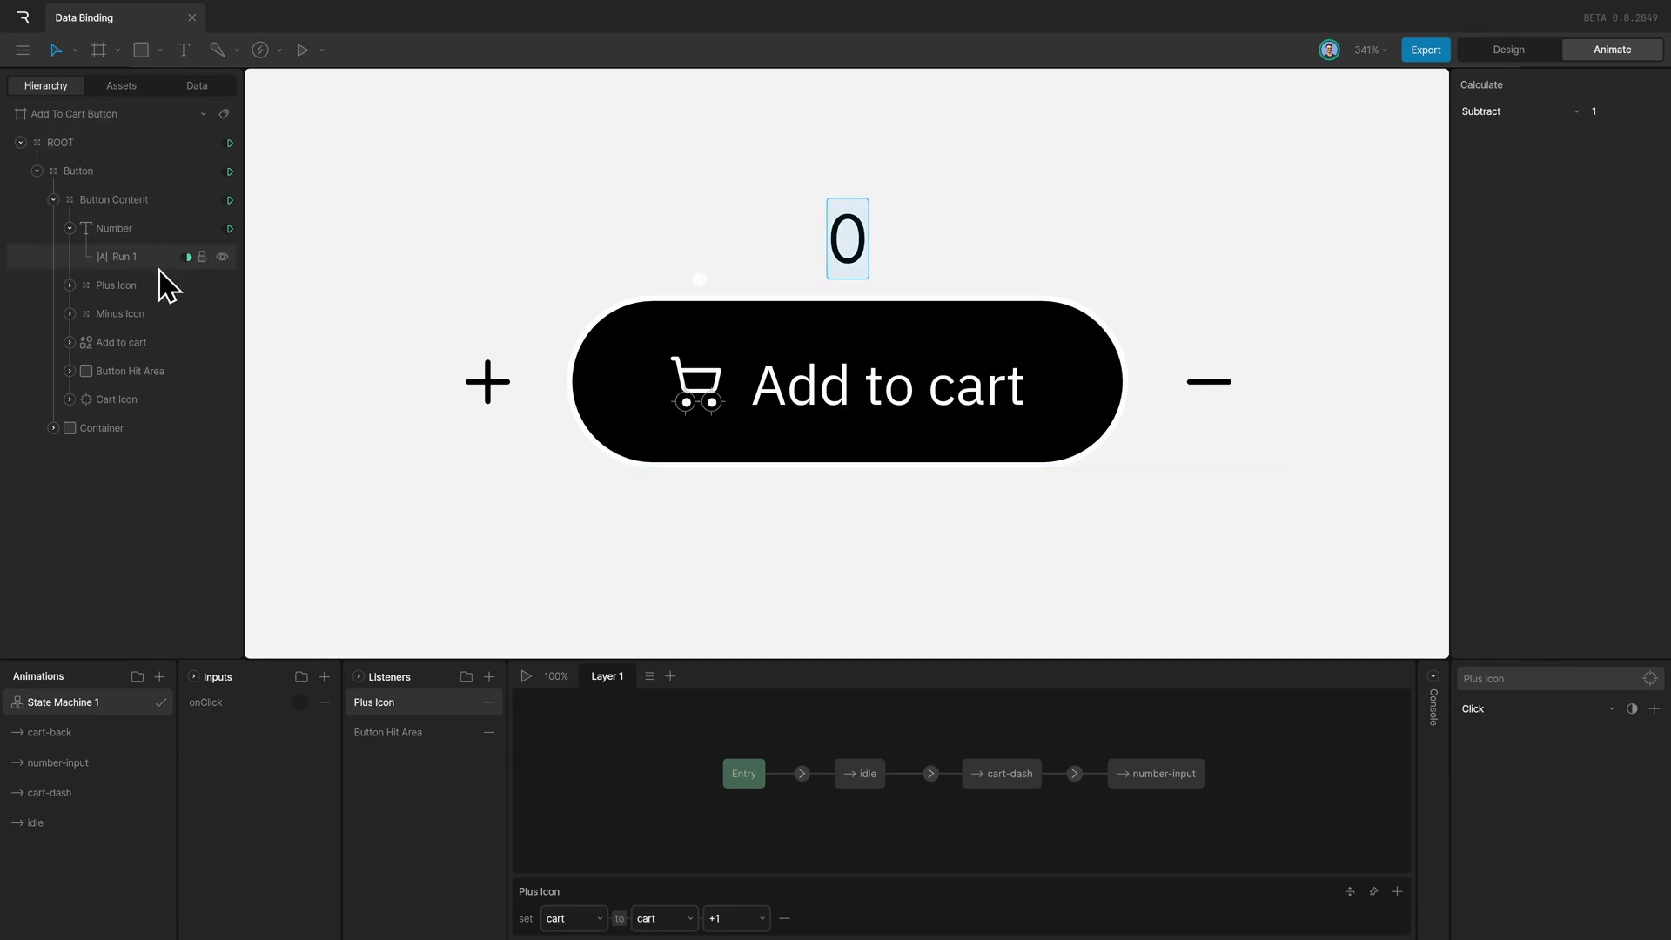
pyautogui.click(156, 320)
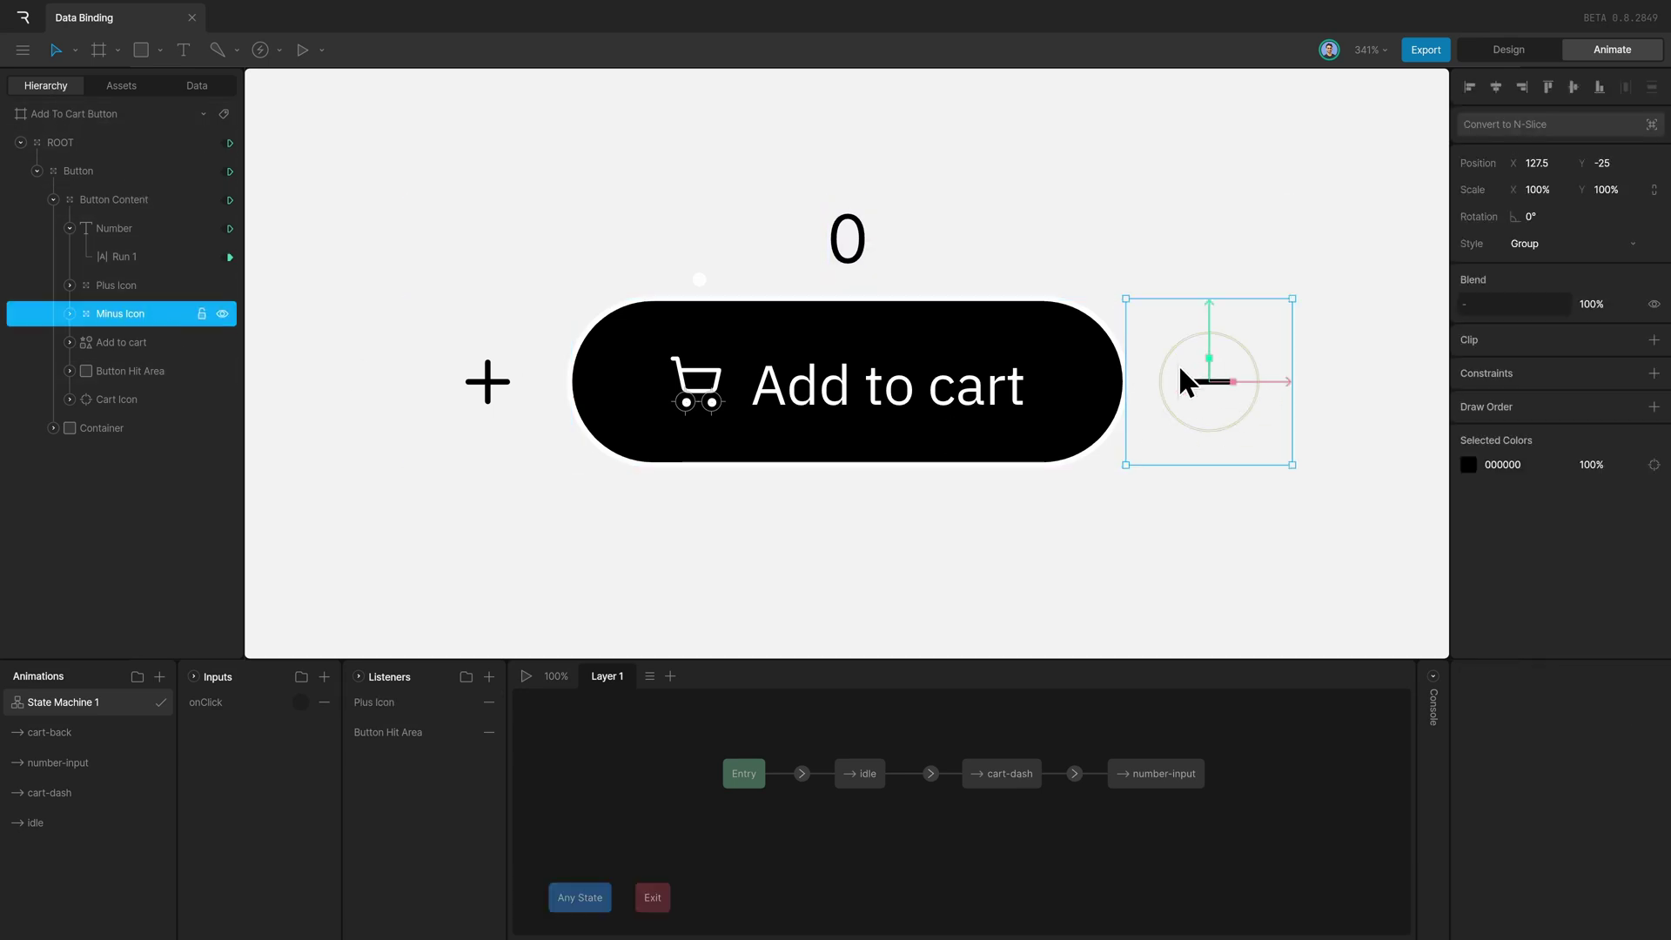
pyautogui.click(490, 677)
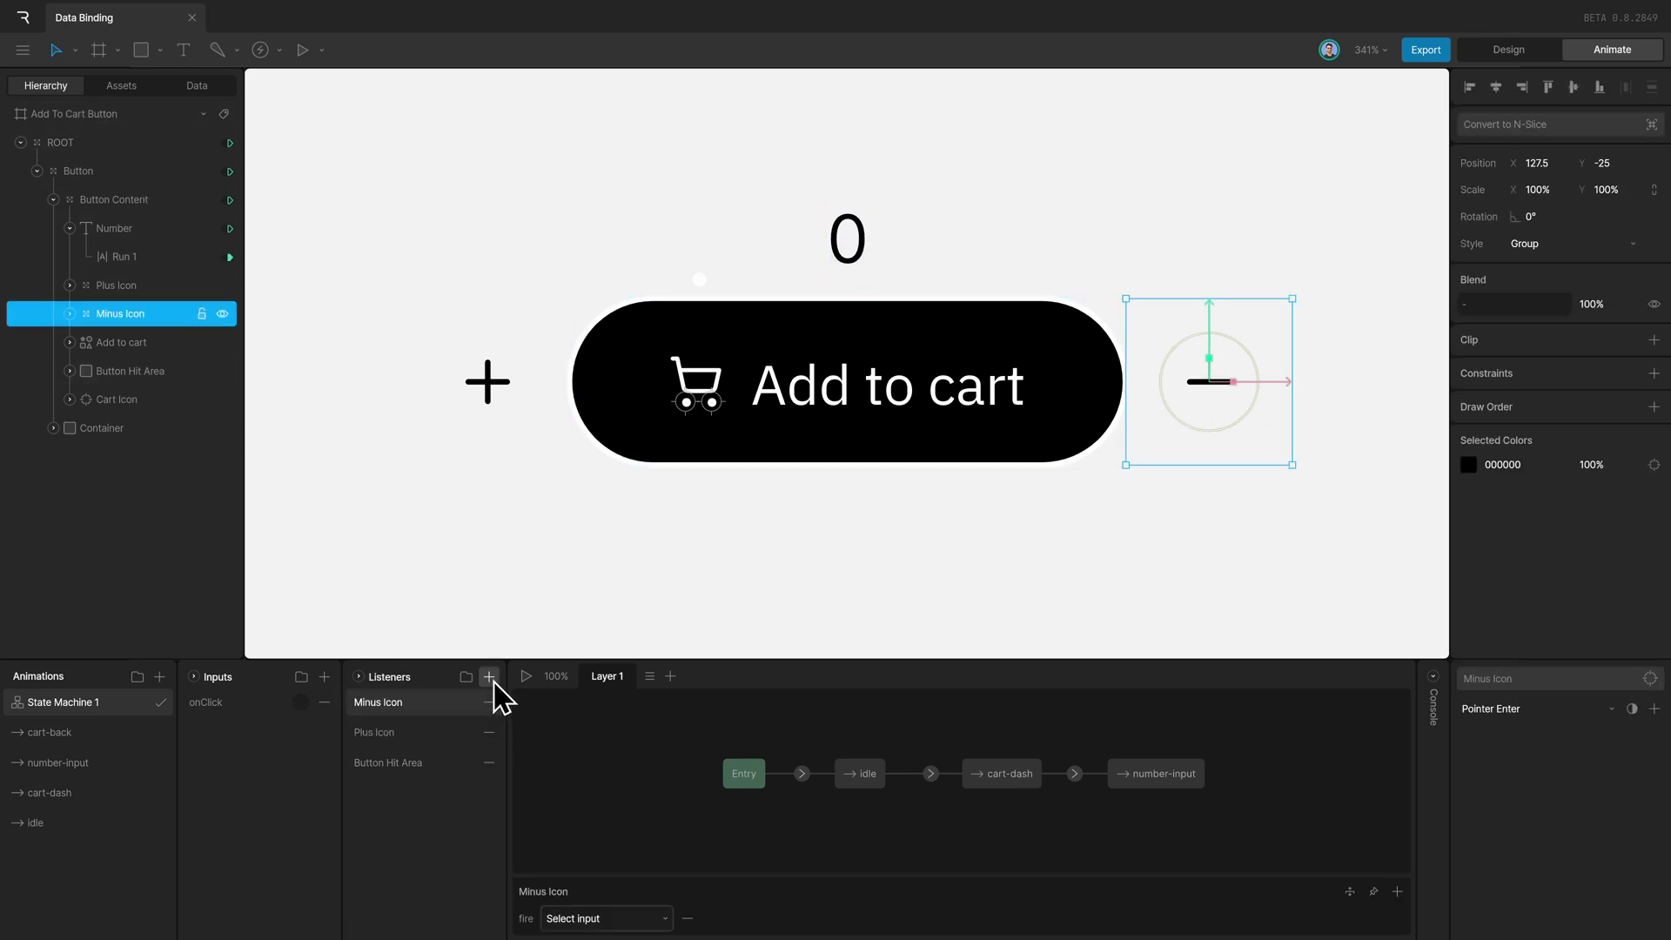
pyautogui.click(1488, 731)
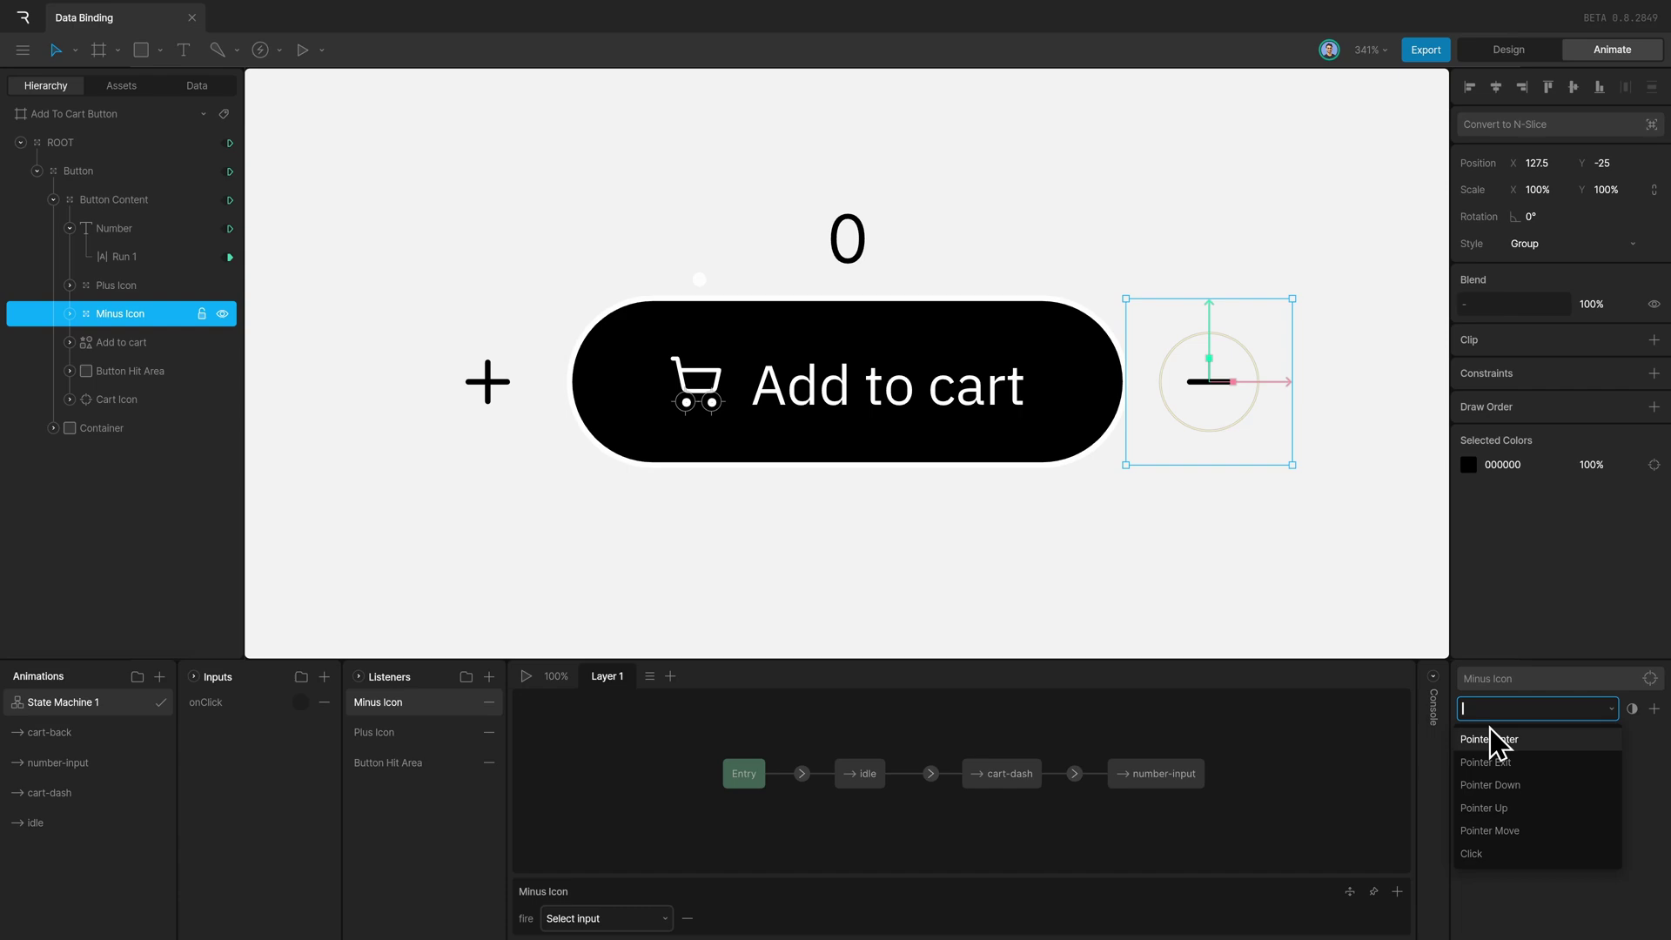
pyautogui.click(1503, 862)
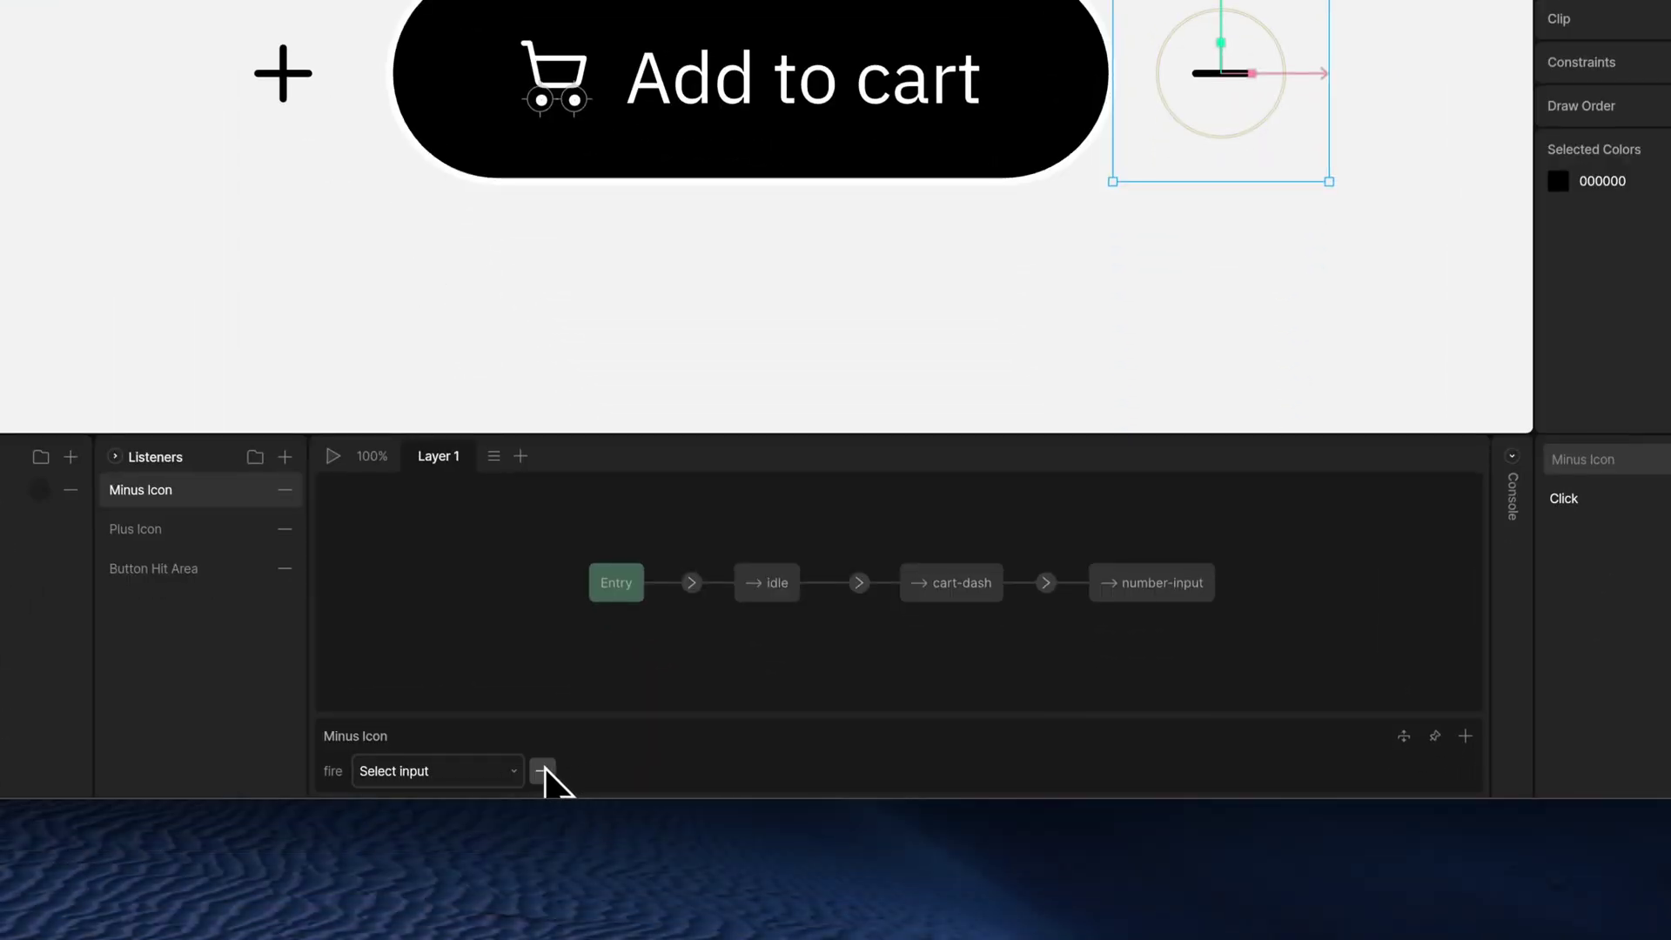
# - Replace the Minus Icon listener's default input action with a View Model Change action
pyautogui.click(543, 771)
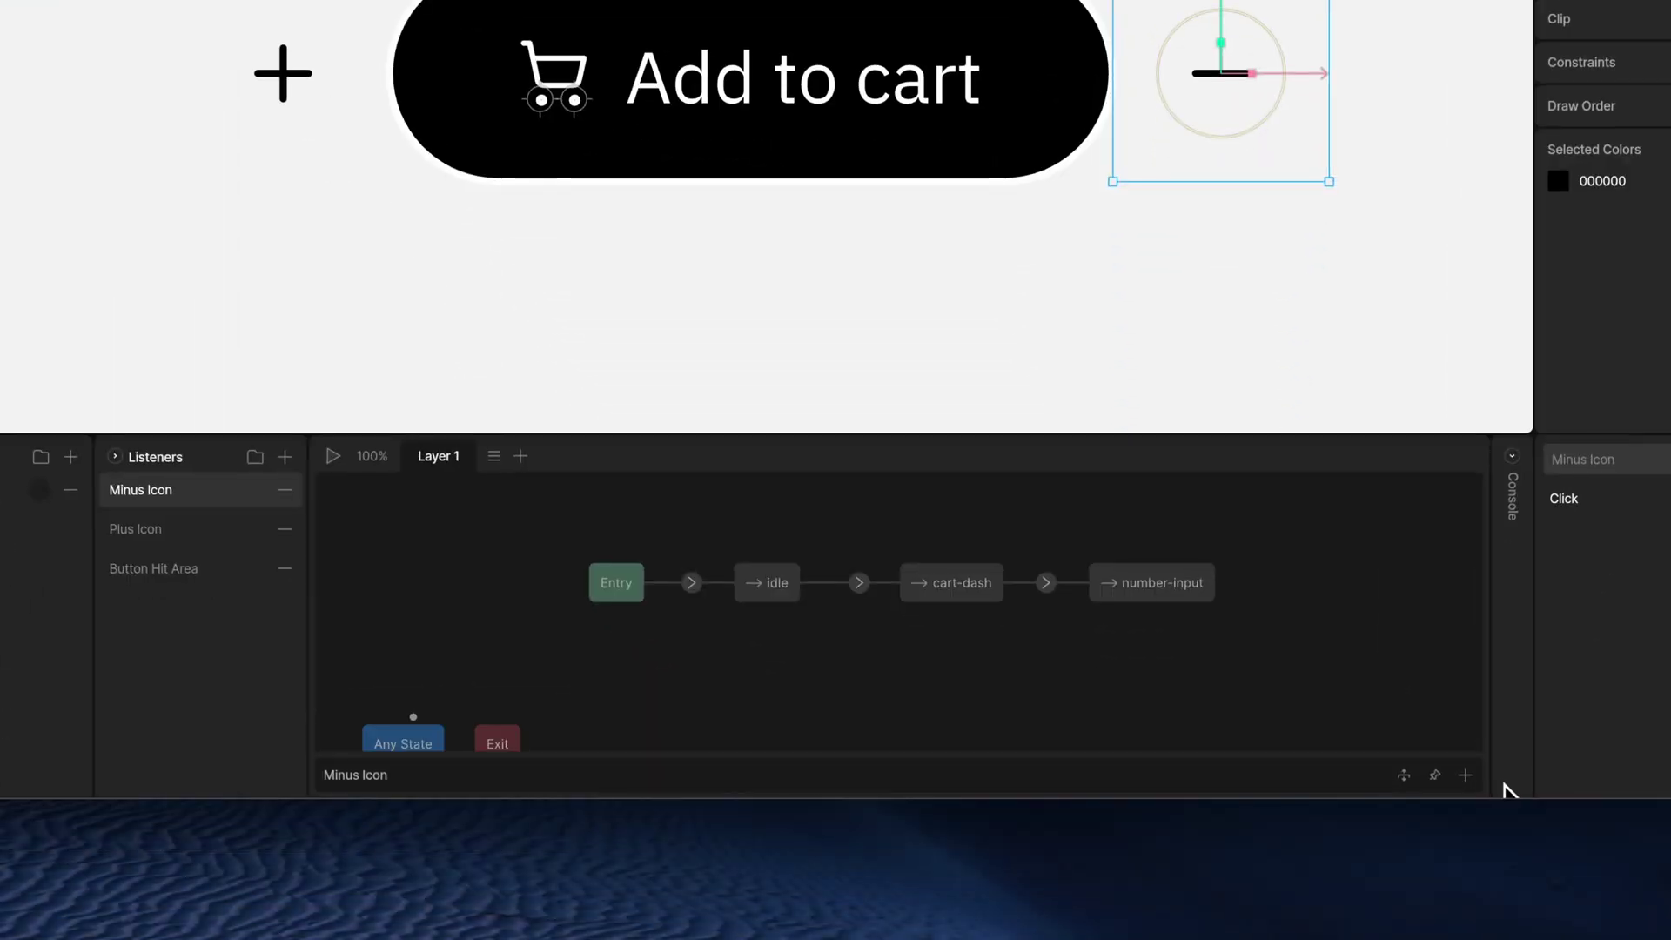
pyautogui.click(1465, 774)
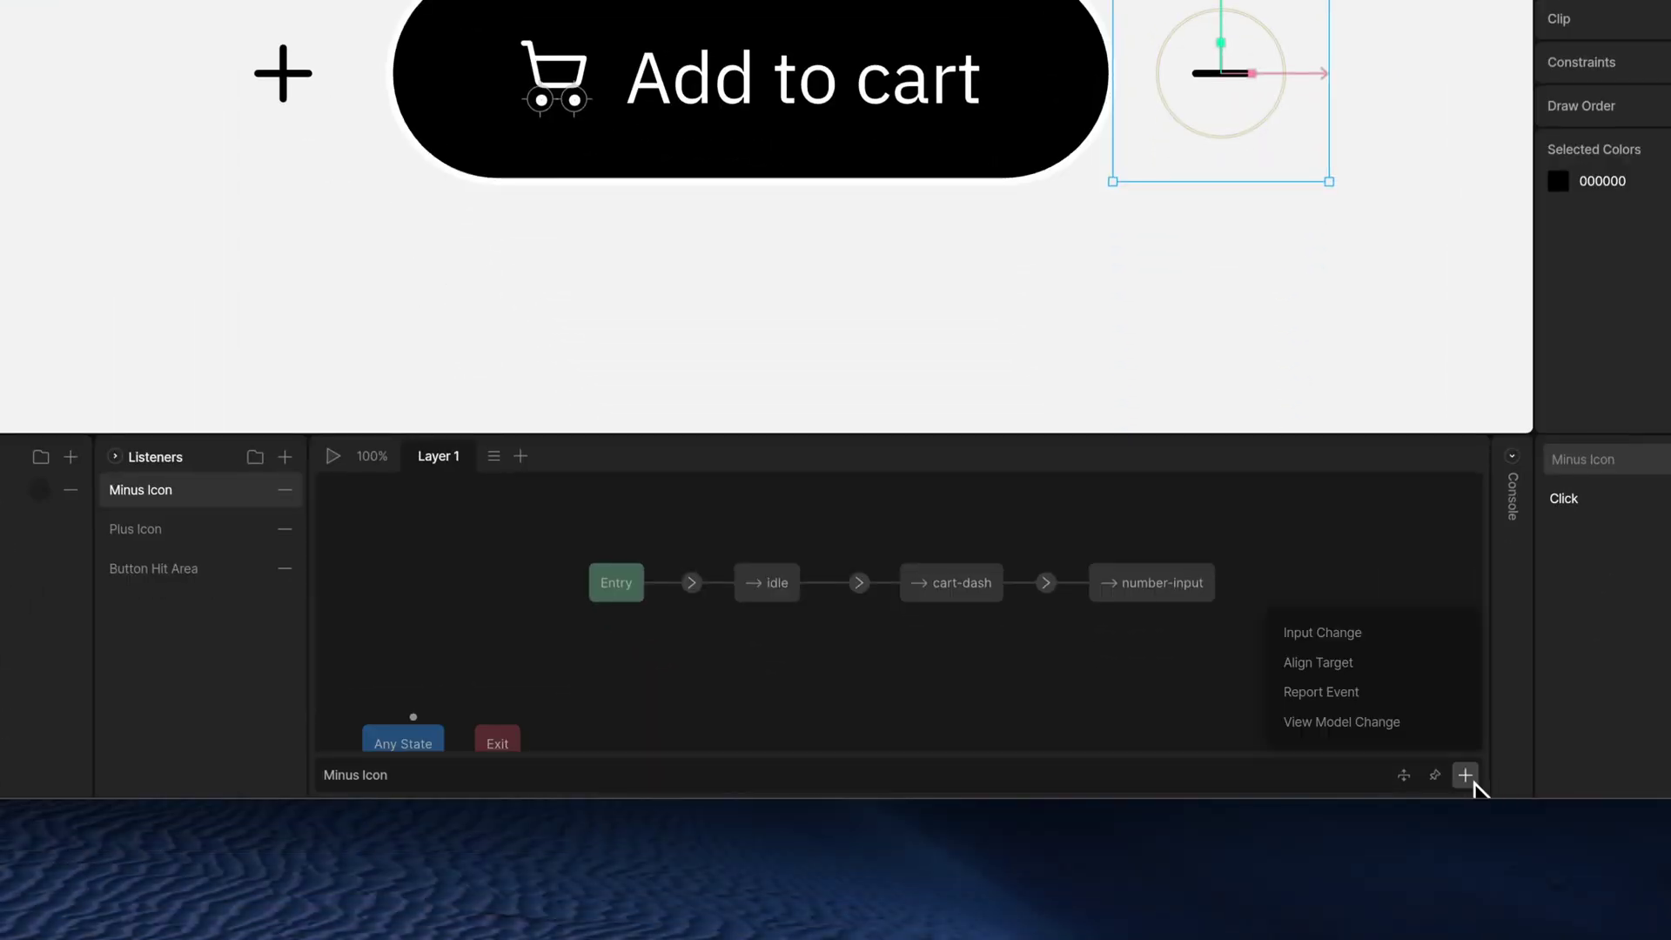
pyautogui.click(1353, 721)
# - Make the Minus Icon listener set cart to the cart property with the -1 converter applied
pyautogui.click(383, 771)
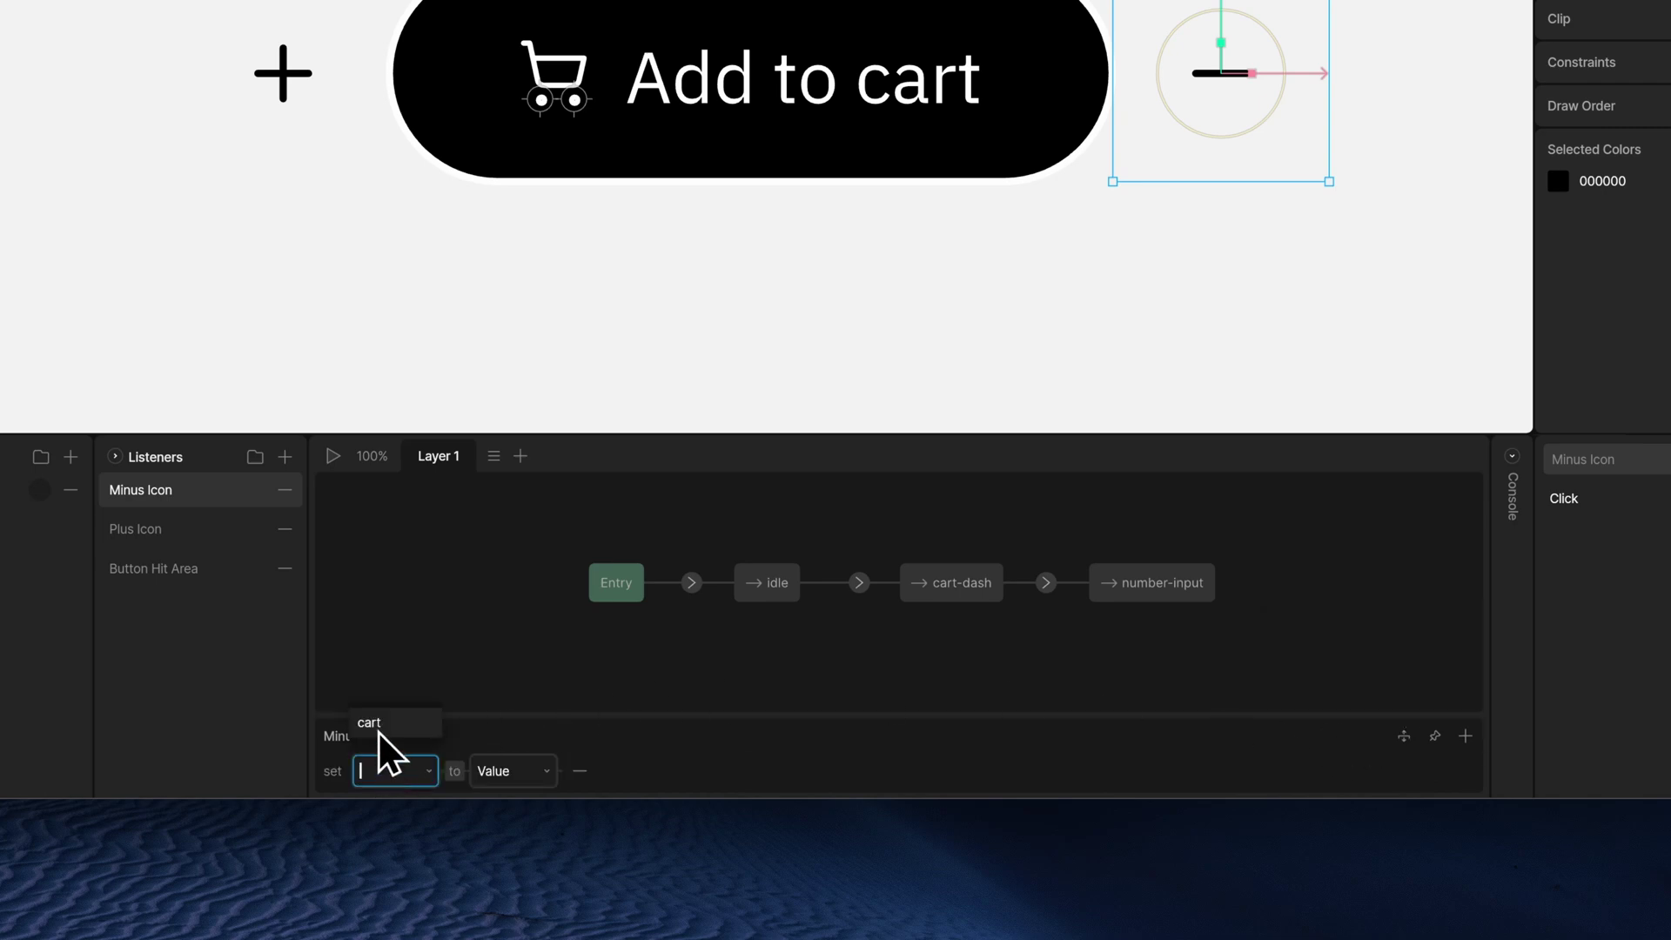
pyautogui.click(377, 729)
pyautogui.click(503, 771)
pyautogui.click(510, 678)
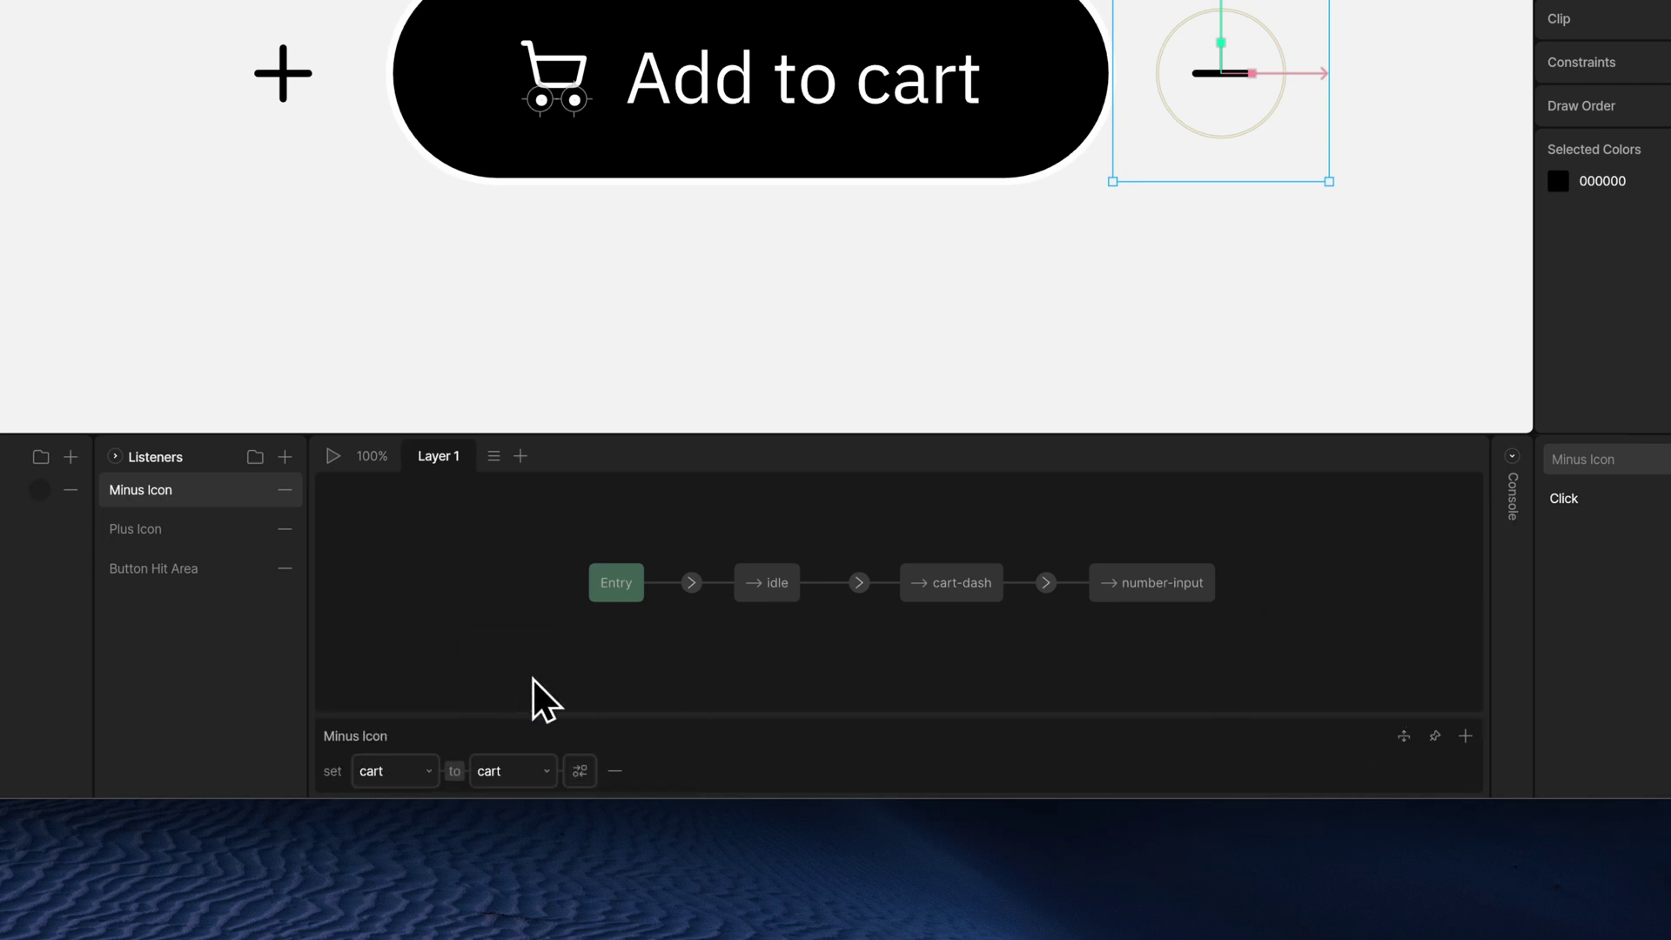
pyautogui.click(576, 771)
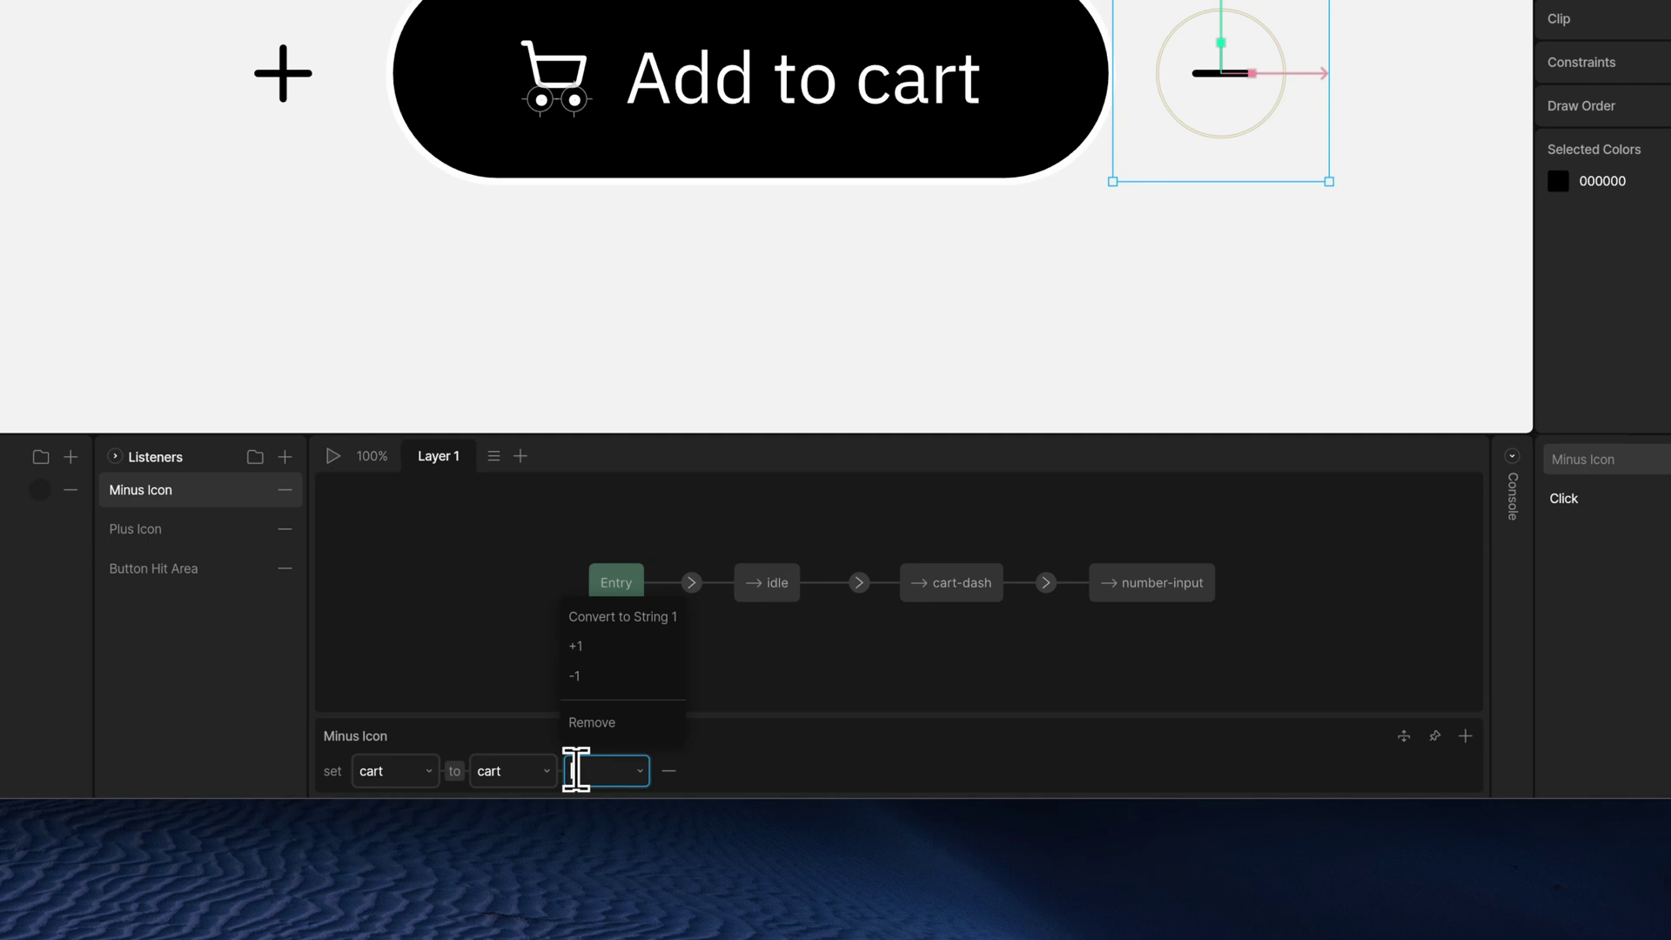
pyautogui.click(594, 680)
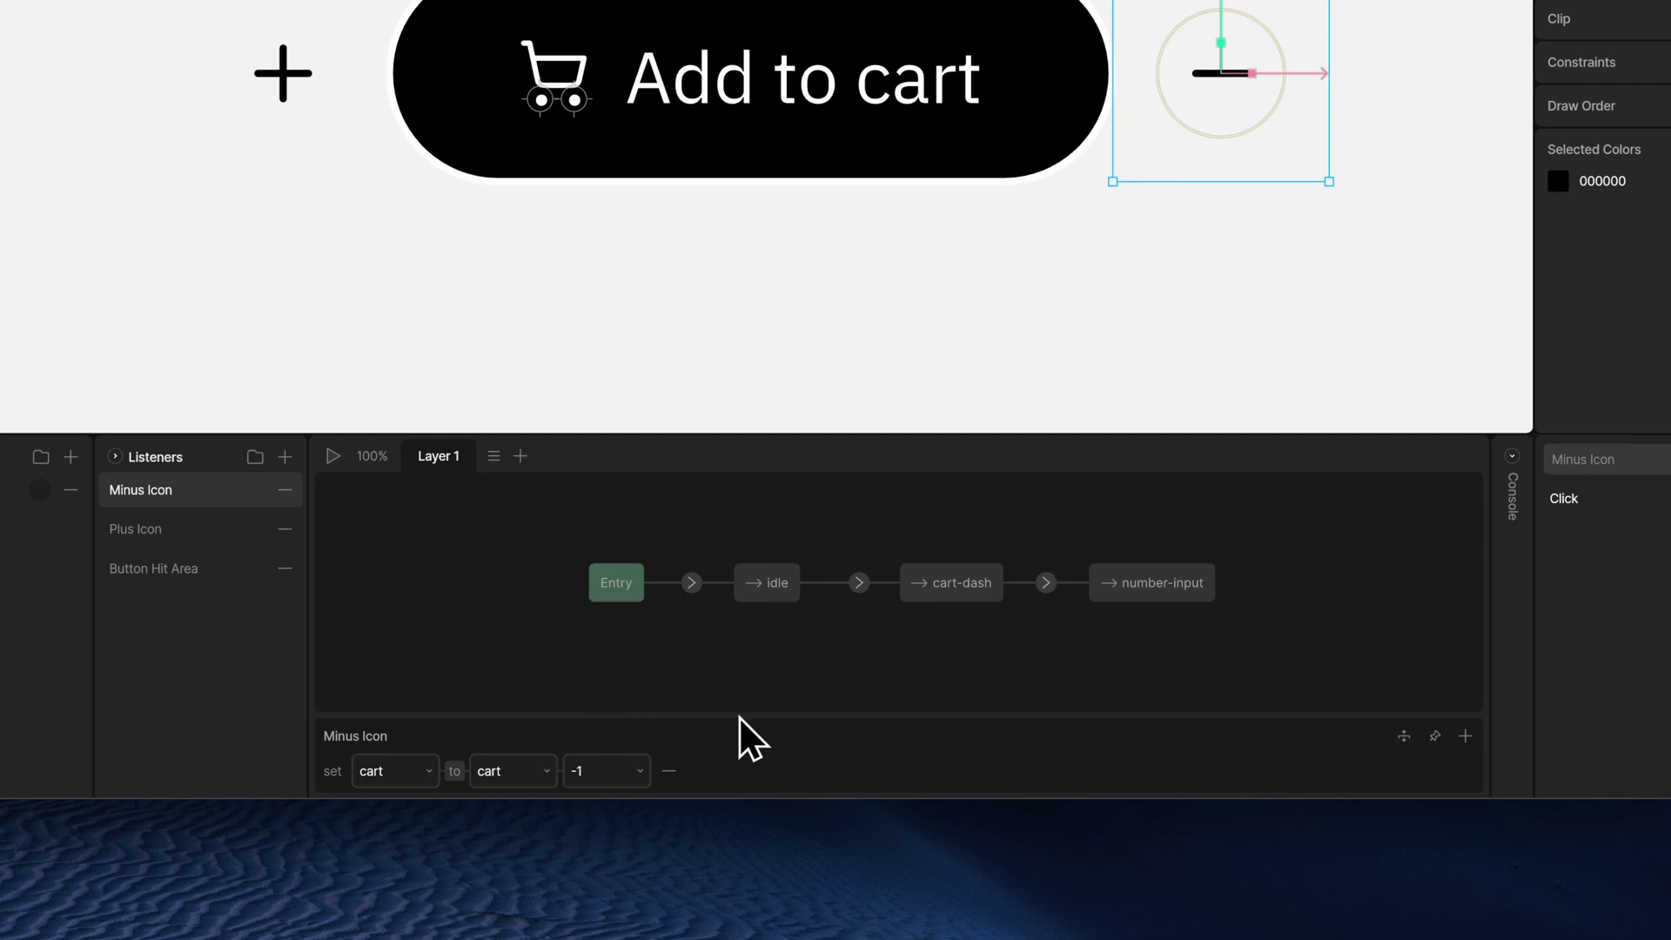
# - Start the state machine and turn the Button Content group's Container clip back on
pyautogui.click(333, 456)
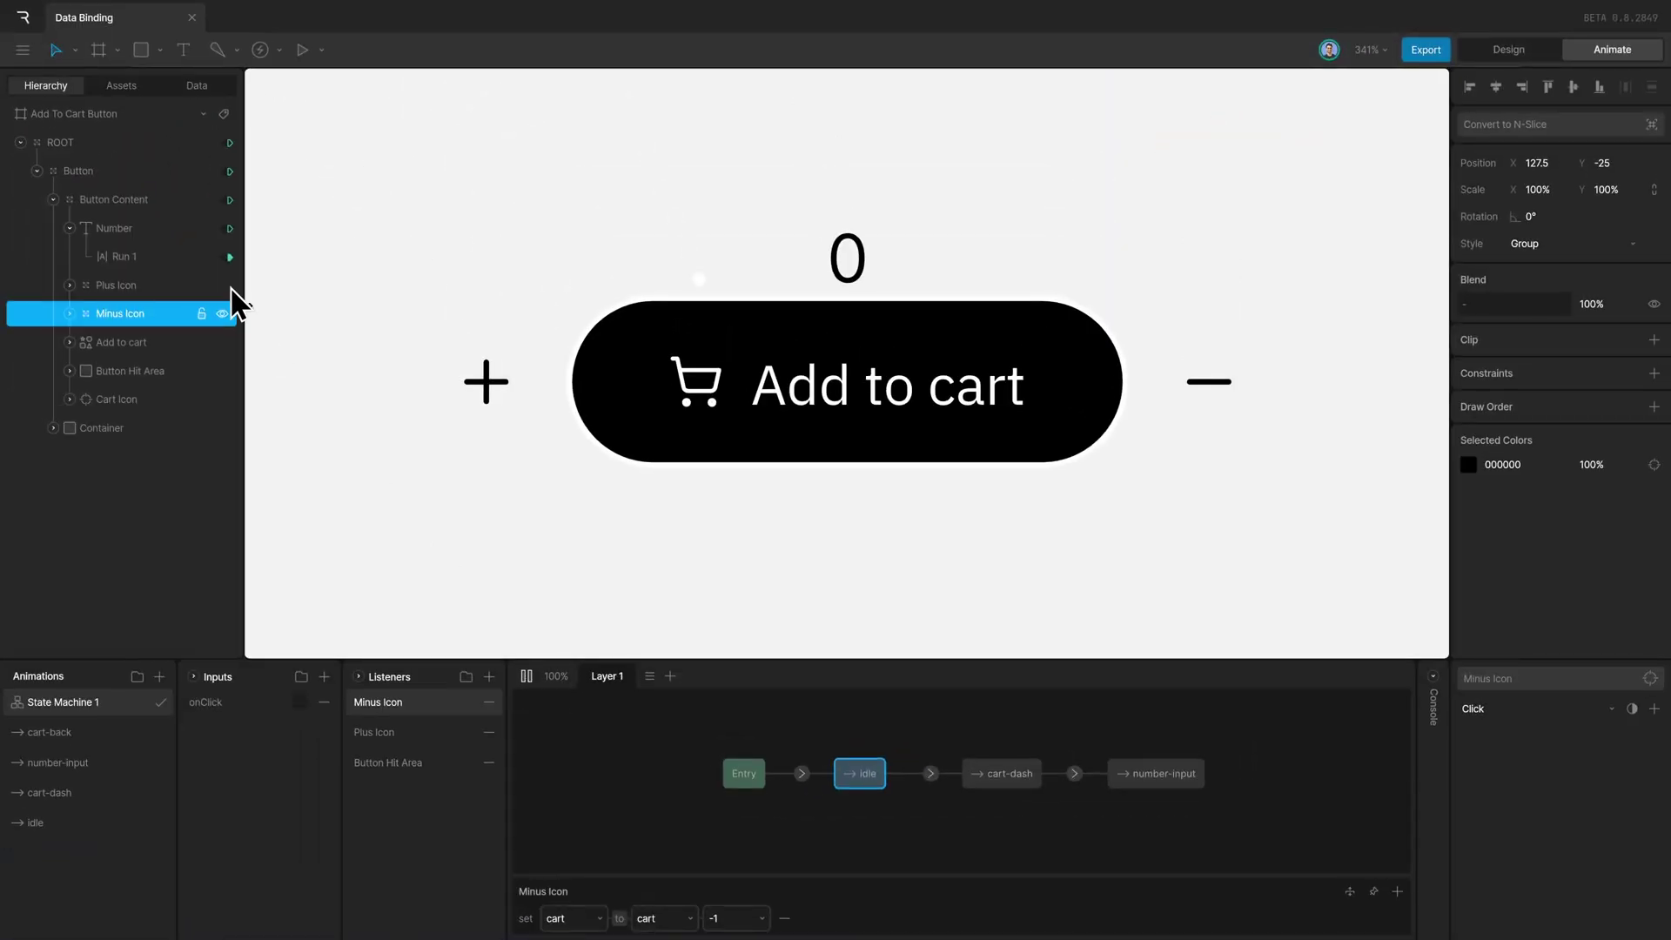
pyautogui.click(209, 202)
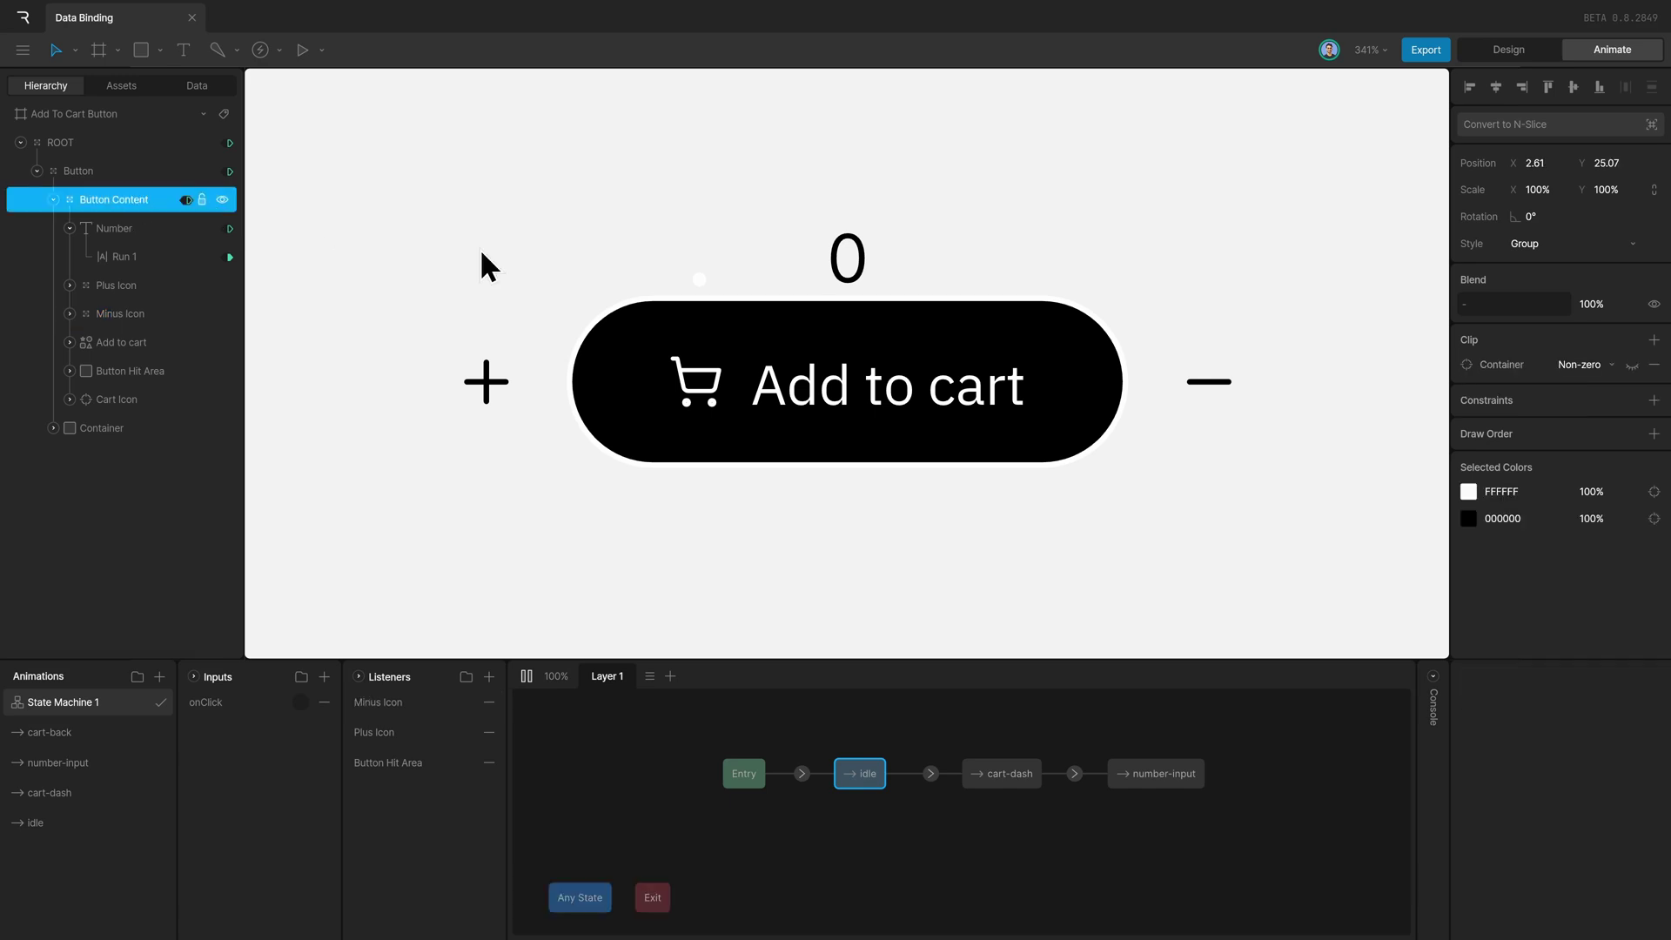
pyautogui.click(1632, 366)
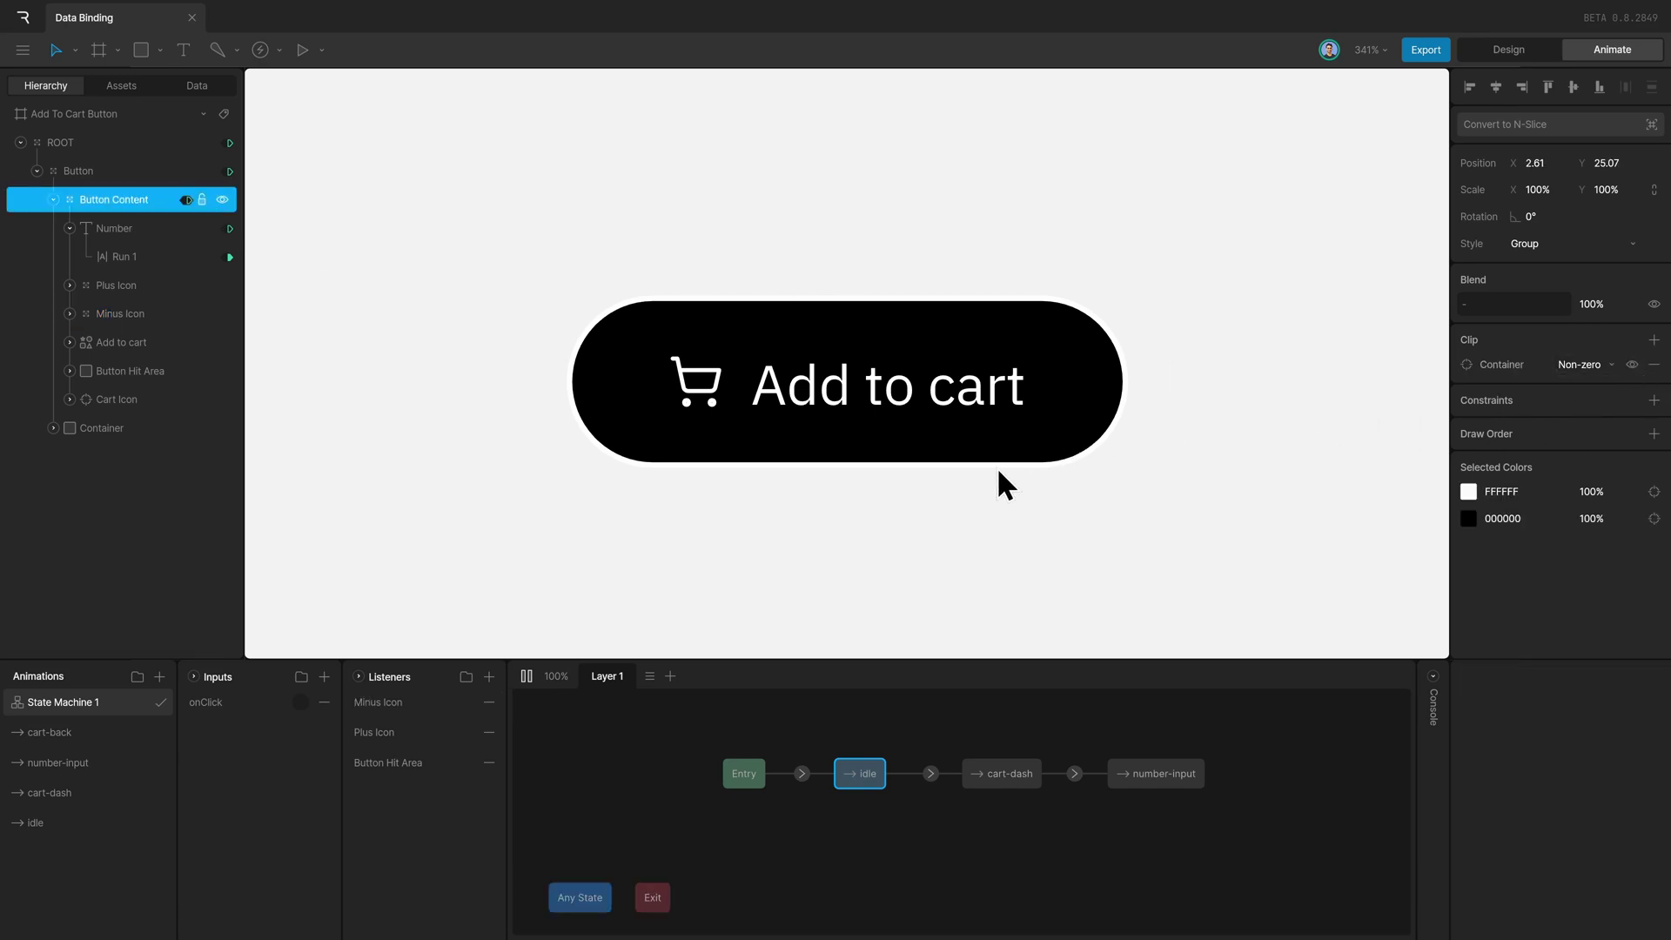
# - Test the Add to cart button and repeated increases and decreases with the plus and minus icons, and stop playback
pyautogui.click(960, 417)
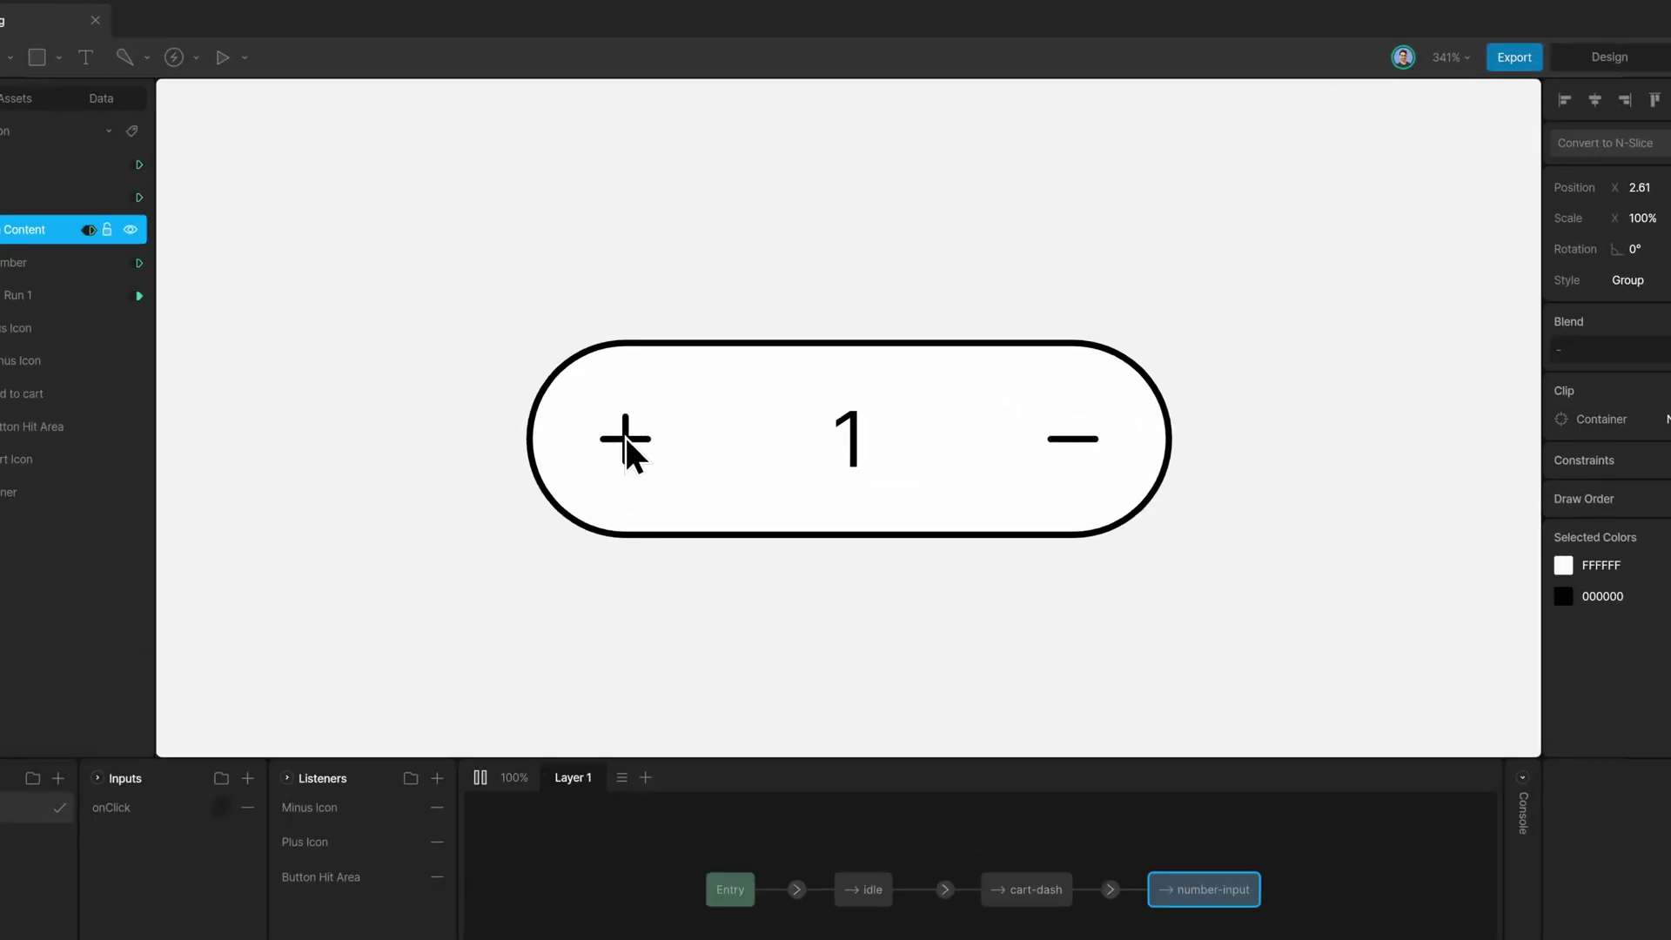
pyautogui.click(626, 437)
pyautogui.click(629, 439)
pyautogui.click(1070, 452)
pyautogui.doubleClick(639, 442)
pyautogui.click(635, 440)
pyautogui.tripleClick(1074, 445)
pyautogui.click(637, 446)
pyautogui.click(1073, 450)
pyautogui.click(1073, 444)
pyautogui.click(1072, 441)
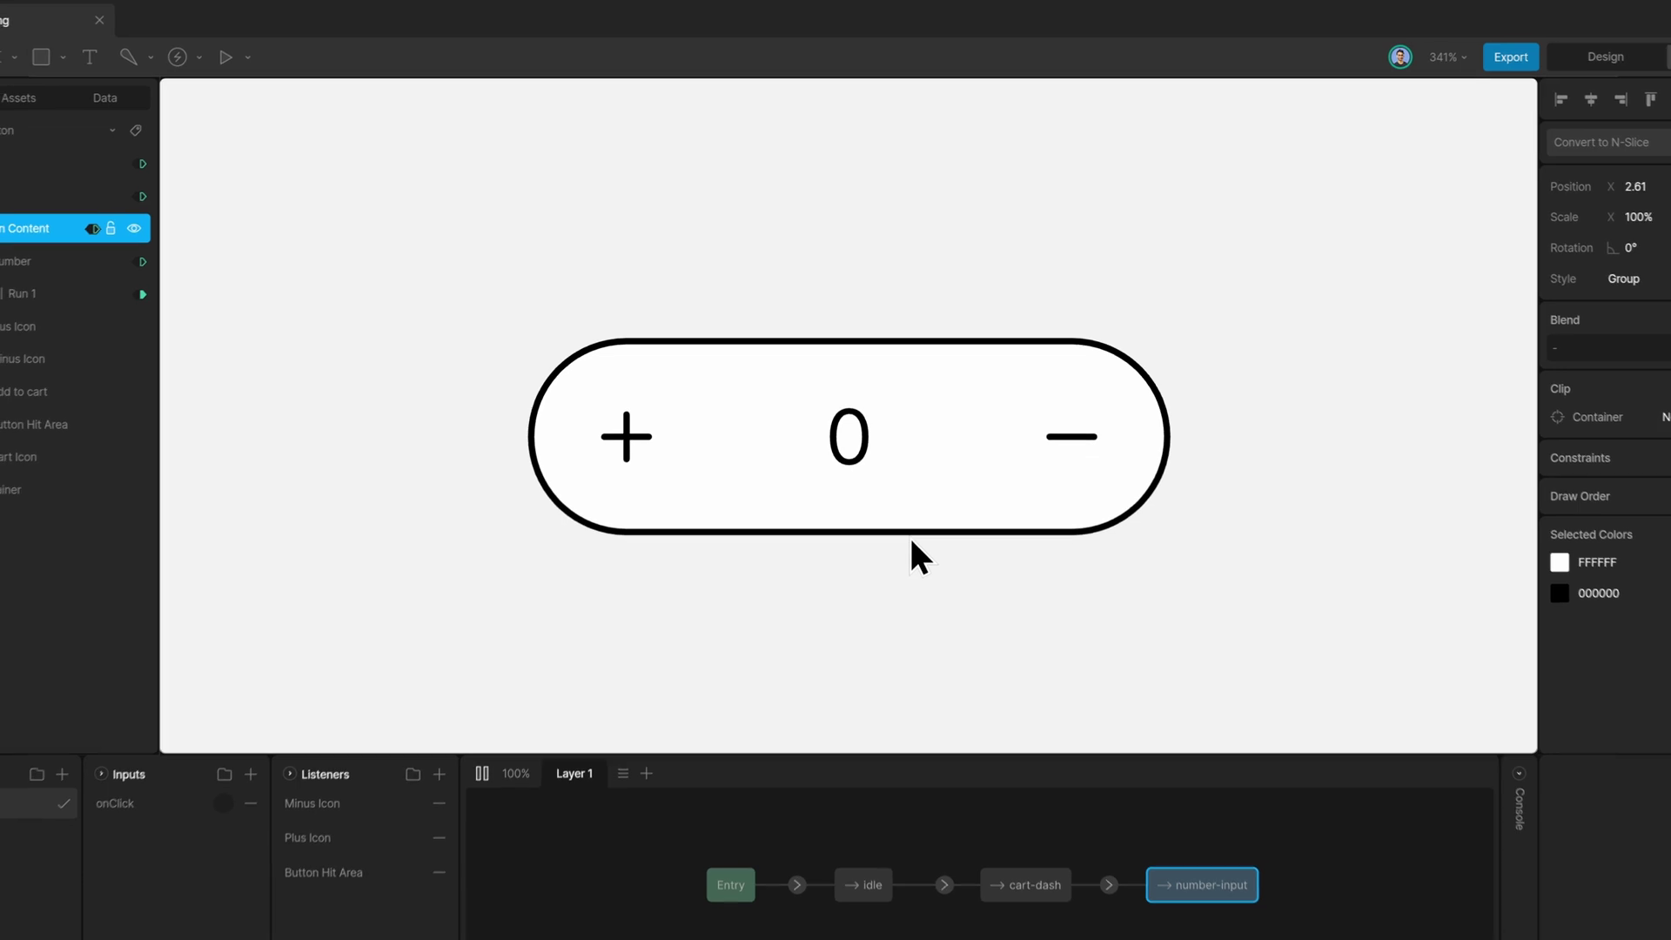
pyautogui.click(527, 677)
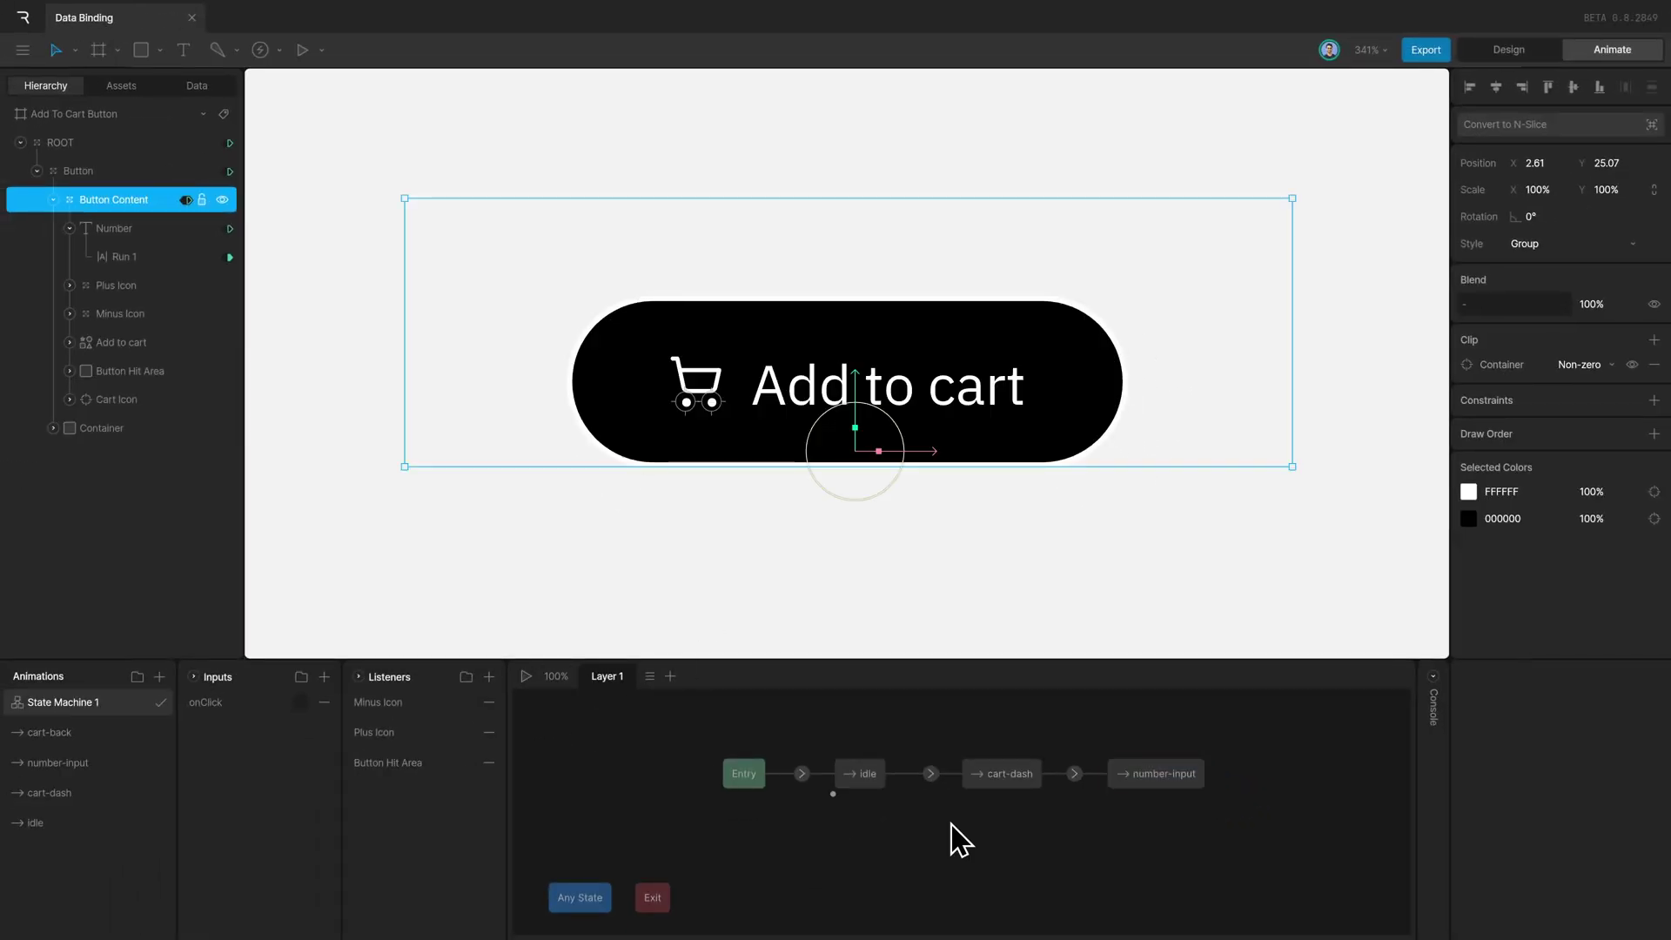
# - Review the cart-back timeline and add cart-back as a state below cart-dash in State Machine 1
pyautogui.click(75, 733)
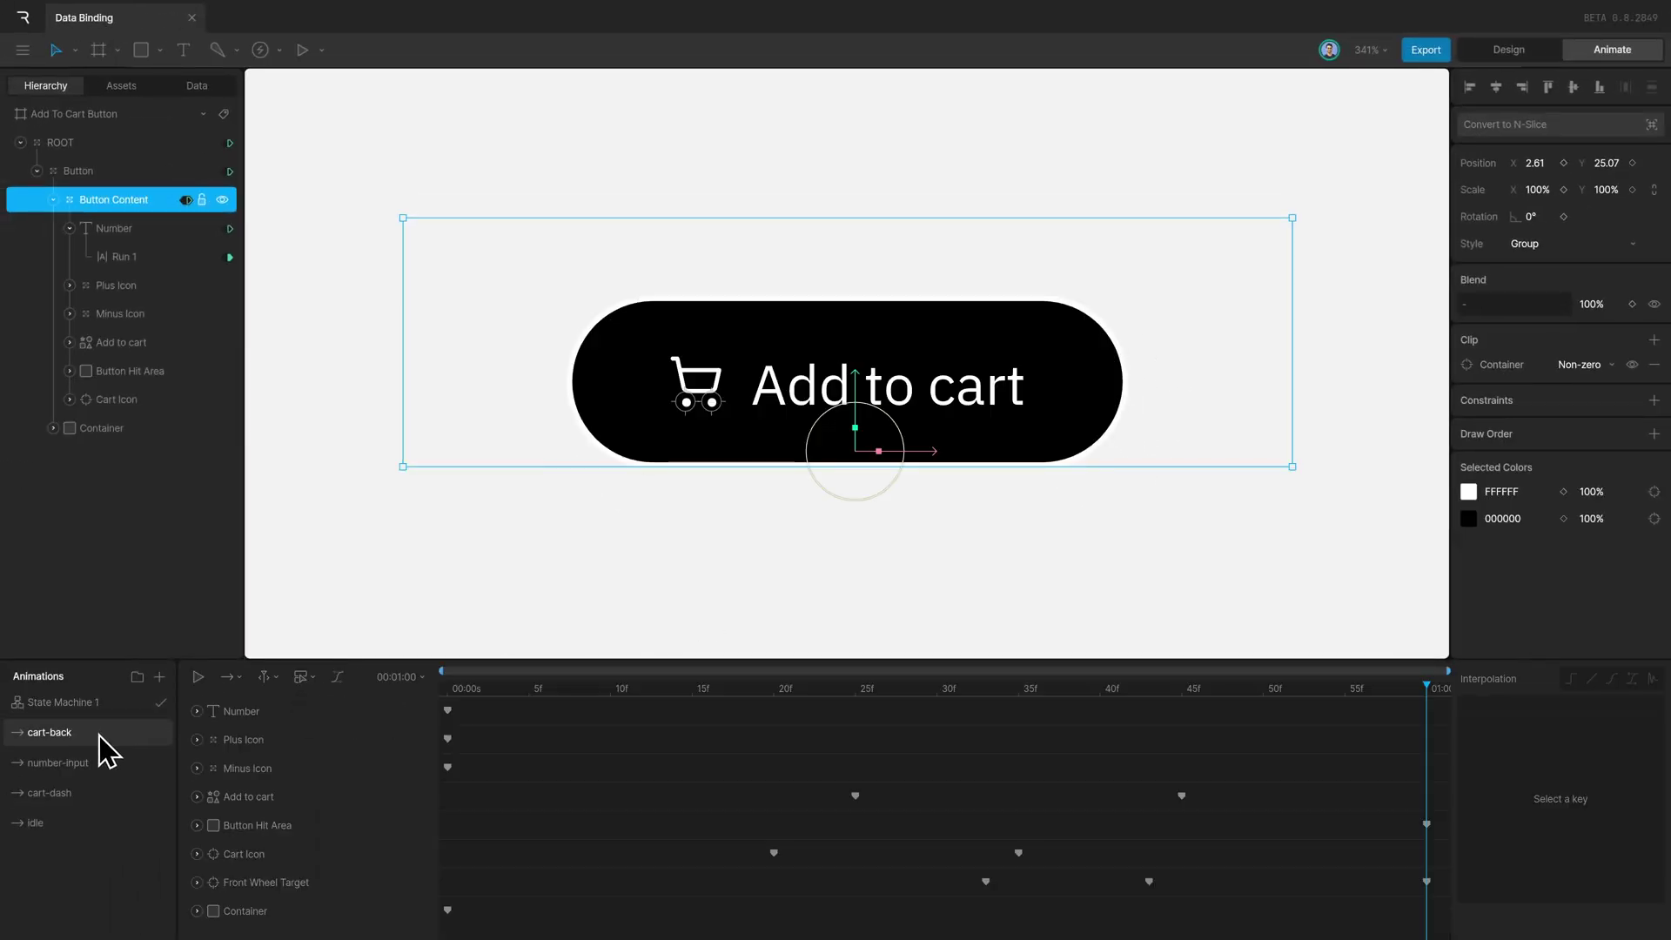
pyautogui.moveTo(515, 692); pyautogui.dragTo(1004, 860)
pyautogui.click(63, 701)
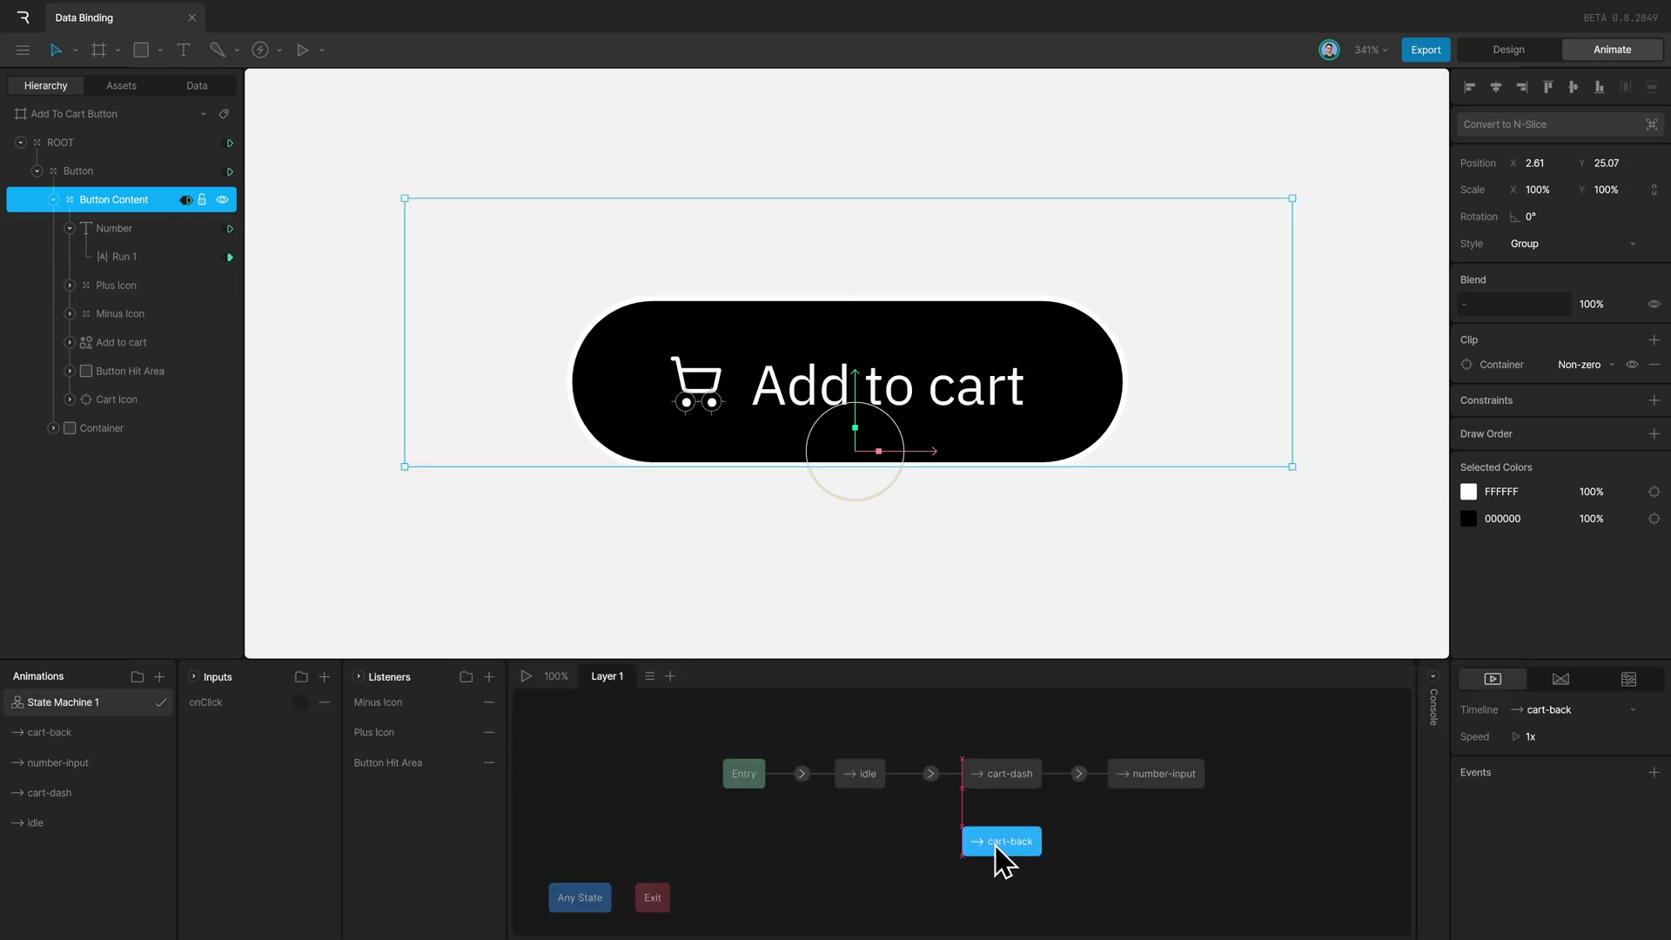
# - Connect number-input to cart-back with a transition whose condition is that cart equals 0
pyautogui.moveTo(1121, 789); pyautogui.dragTo(1031, 842)
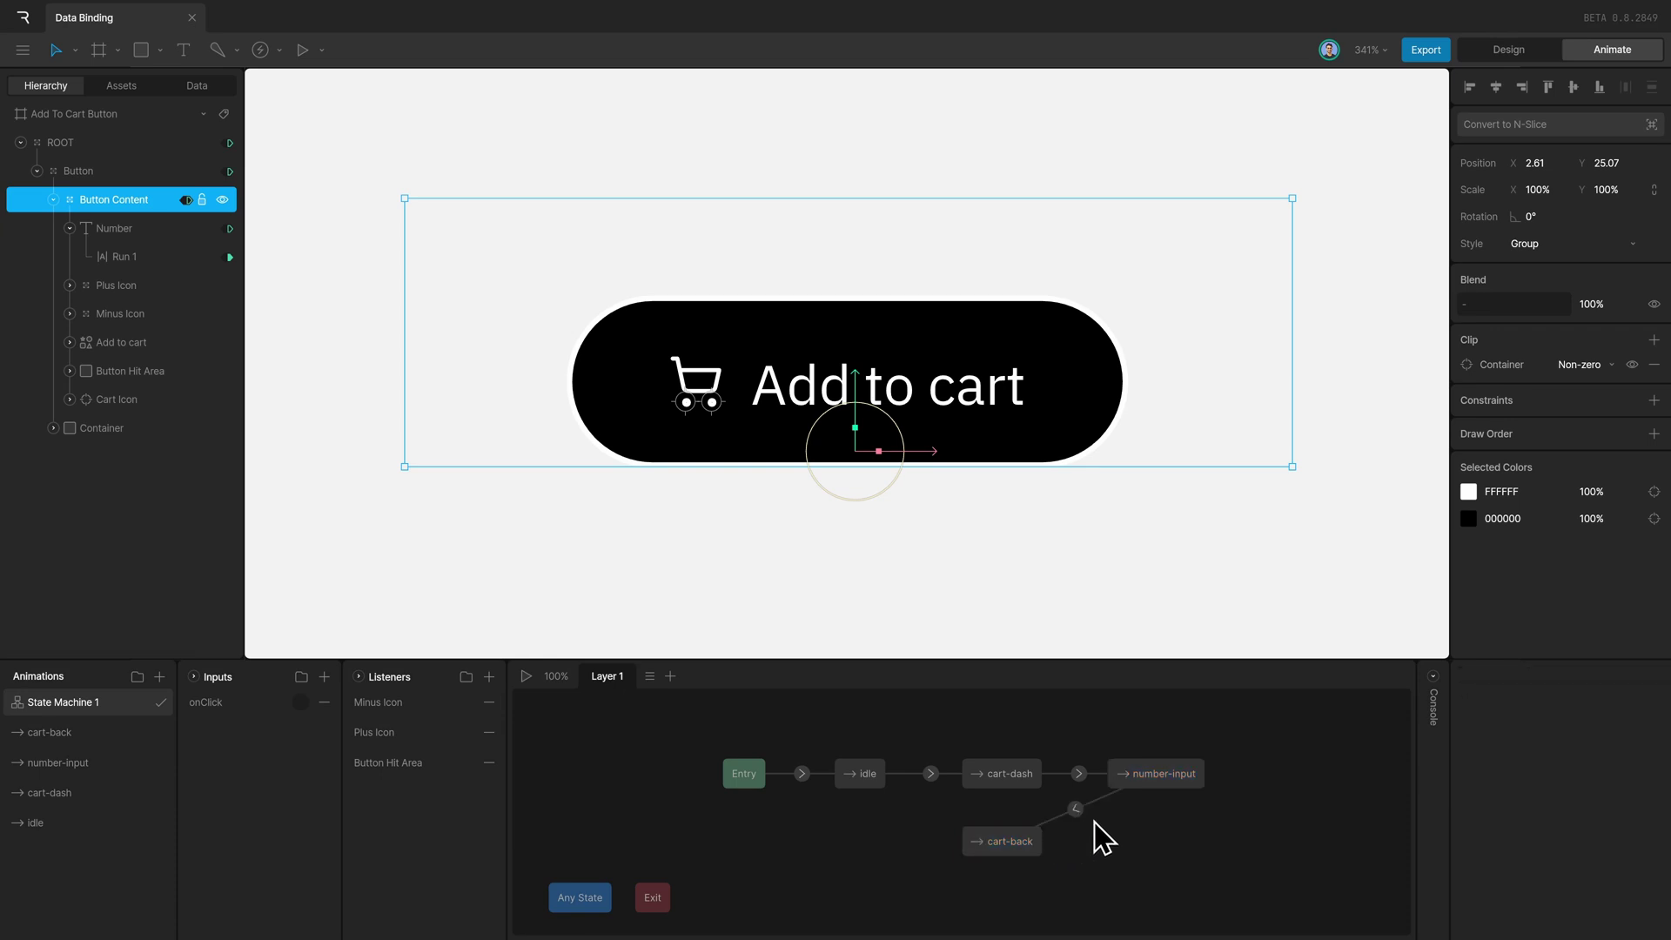
pyautogui.click(1077, 811)
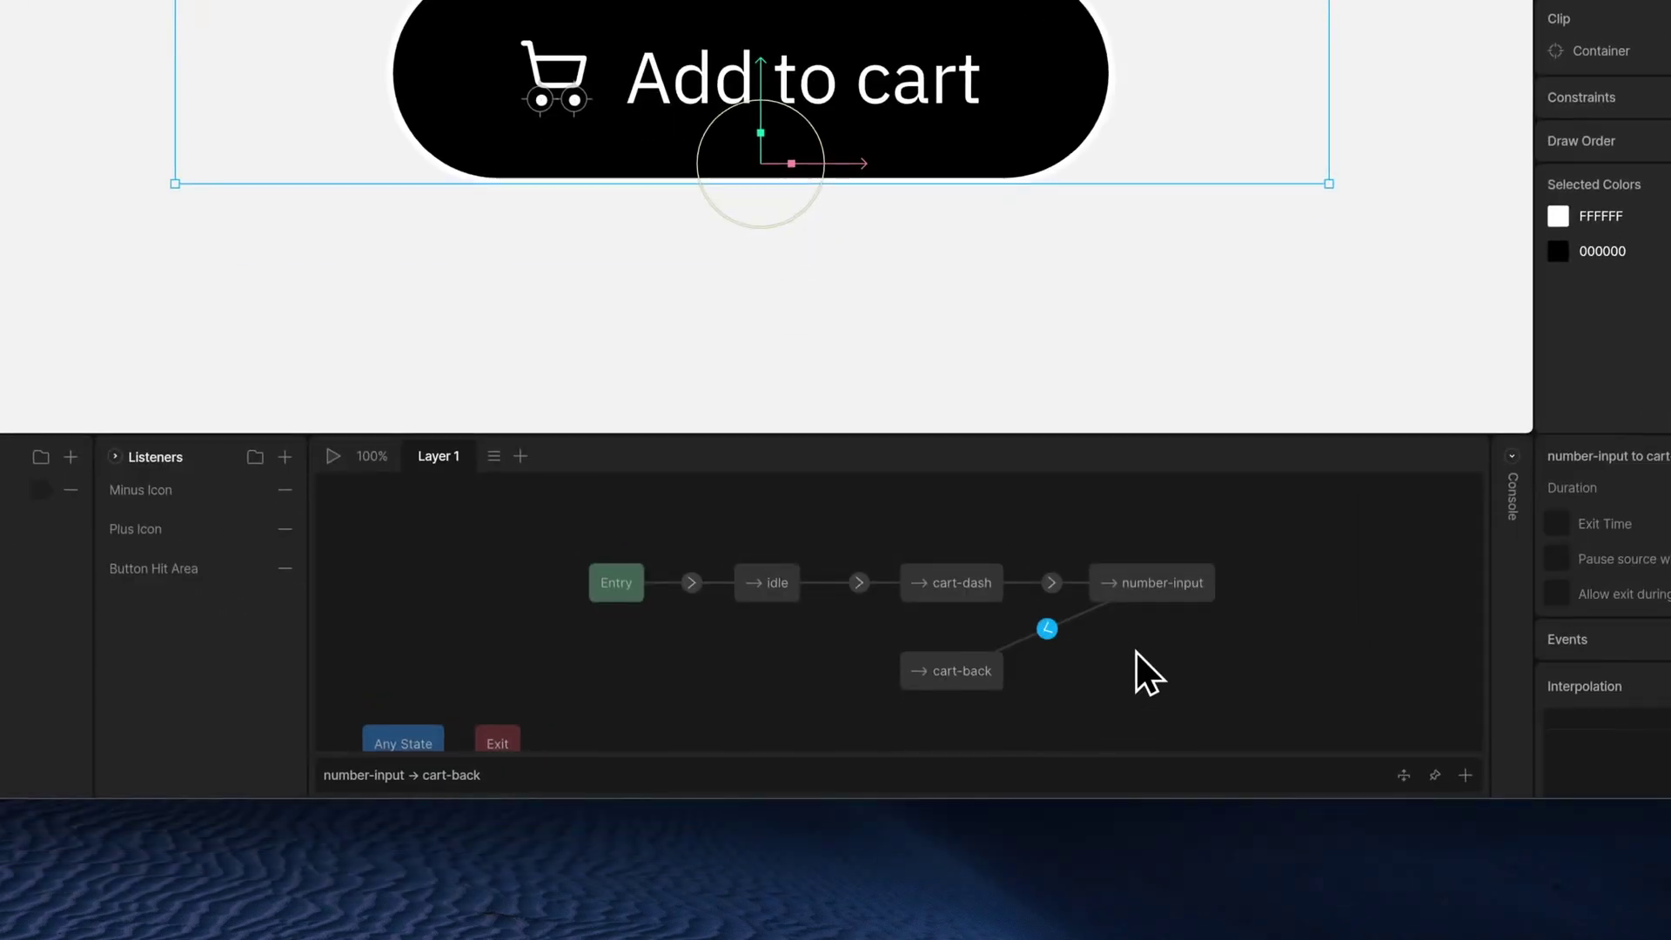
pyautogui.click(1467, 775)
pyautogui.click(386, 771)
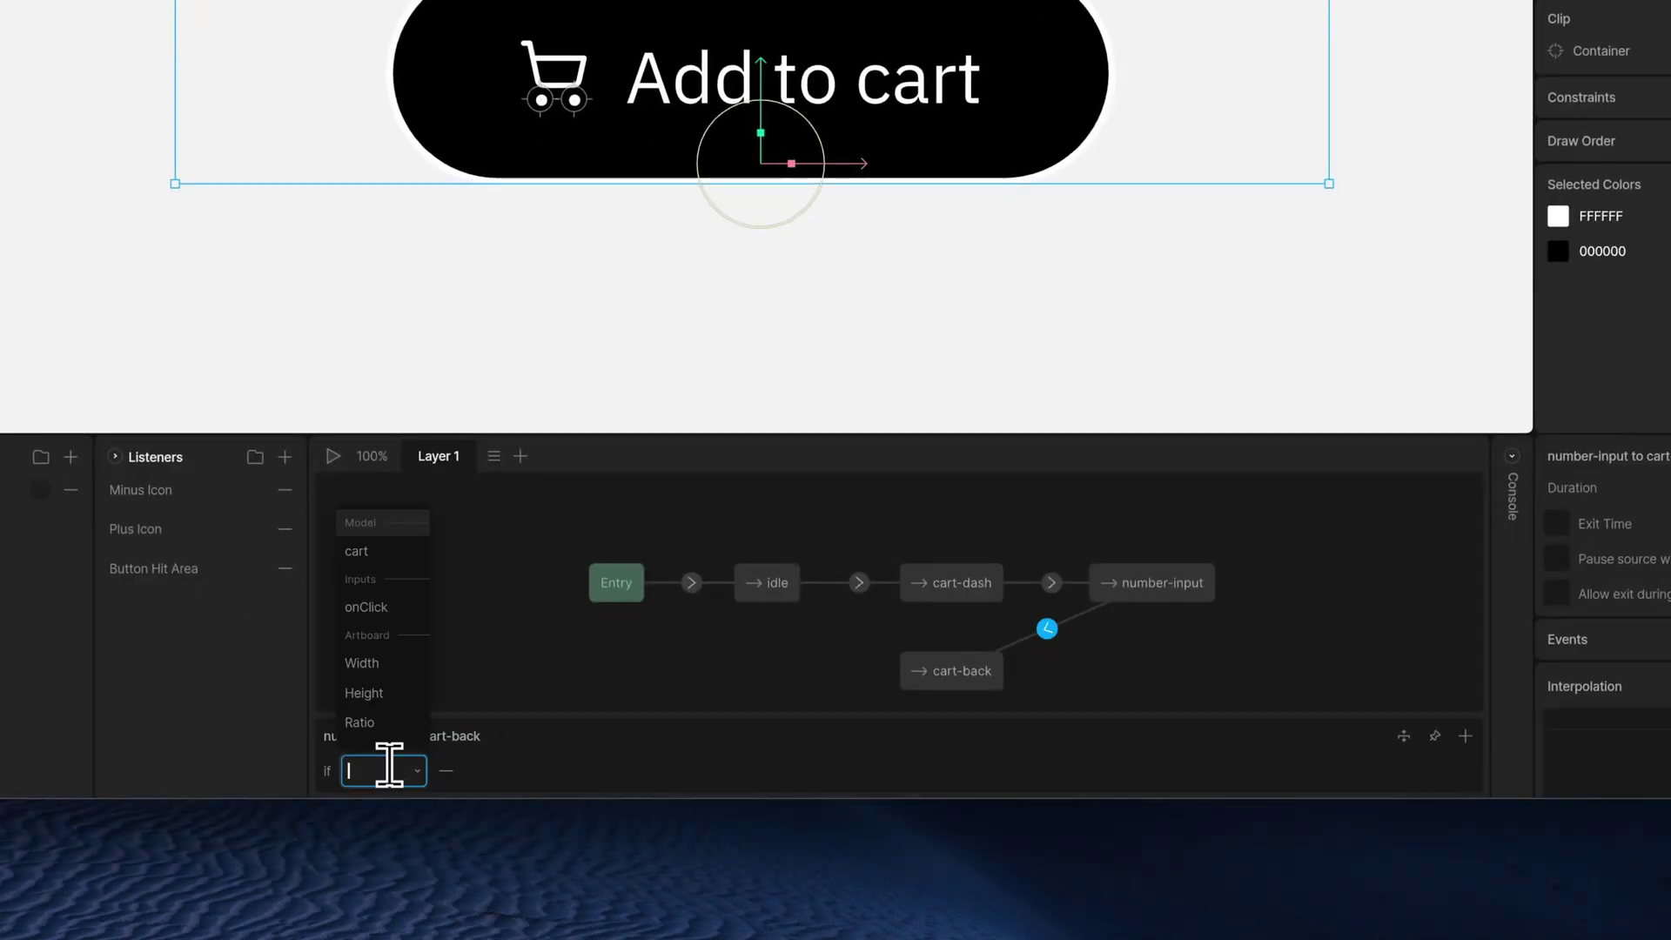
pyautogui.click(376, 553)
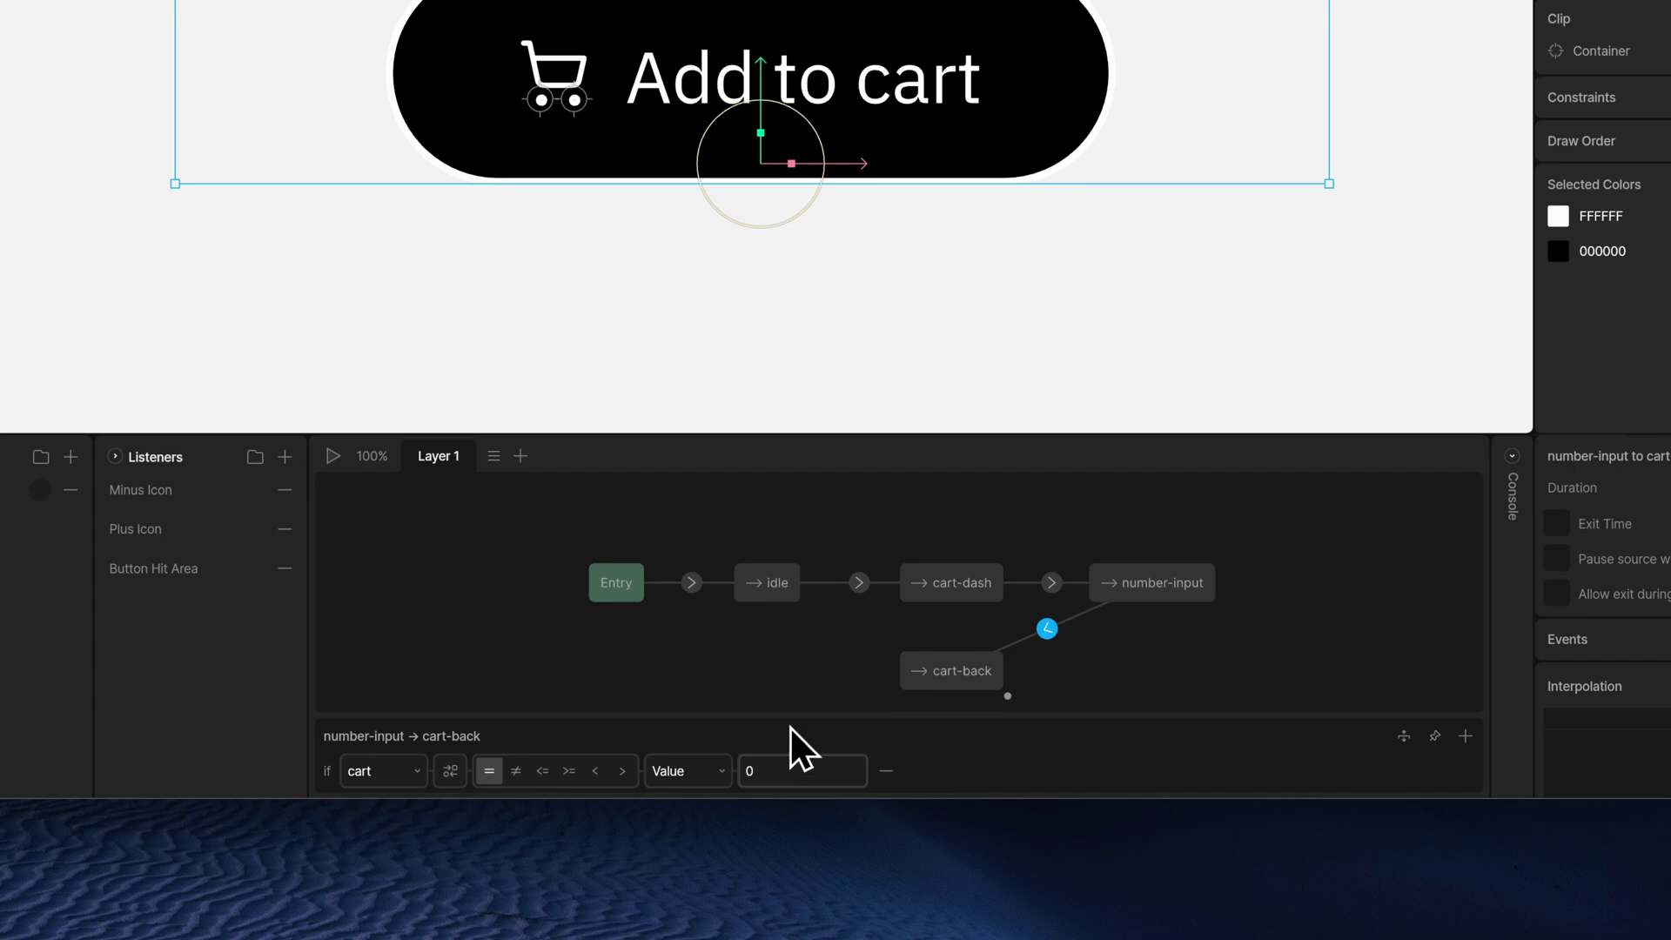
# - Try the not-equal and less-than-or-equal comparisons on the cart condition and examine its property and value options
pyautogui.click(383, 771)
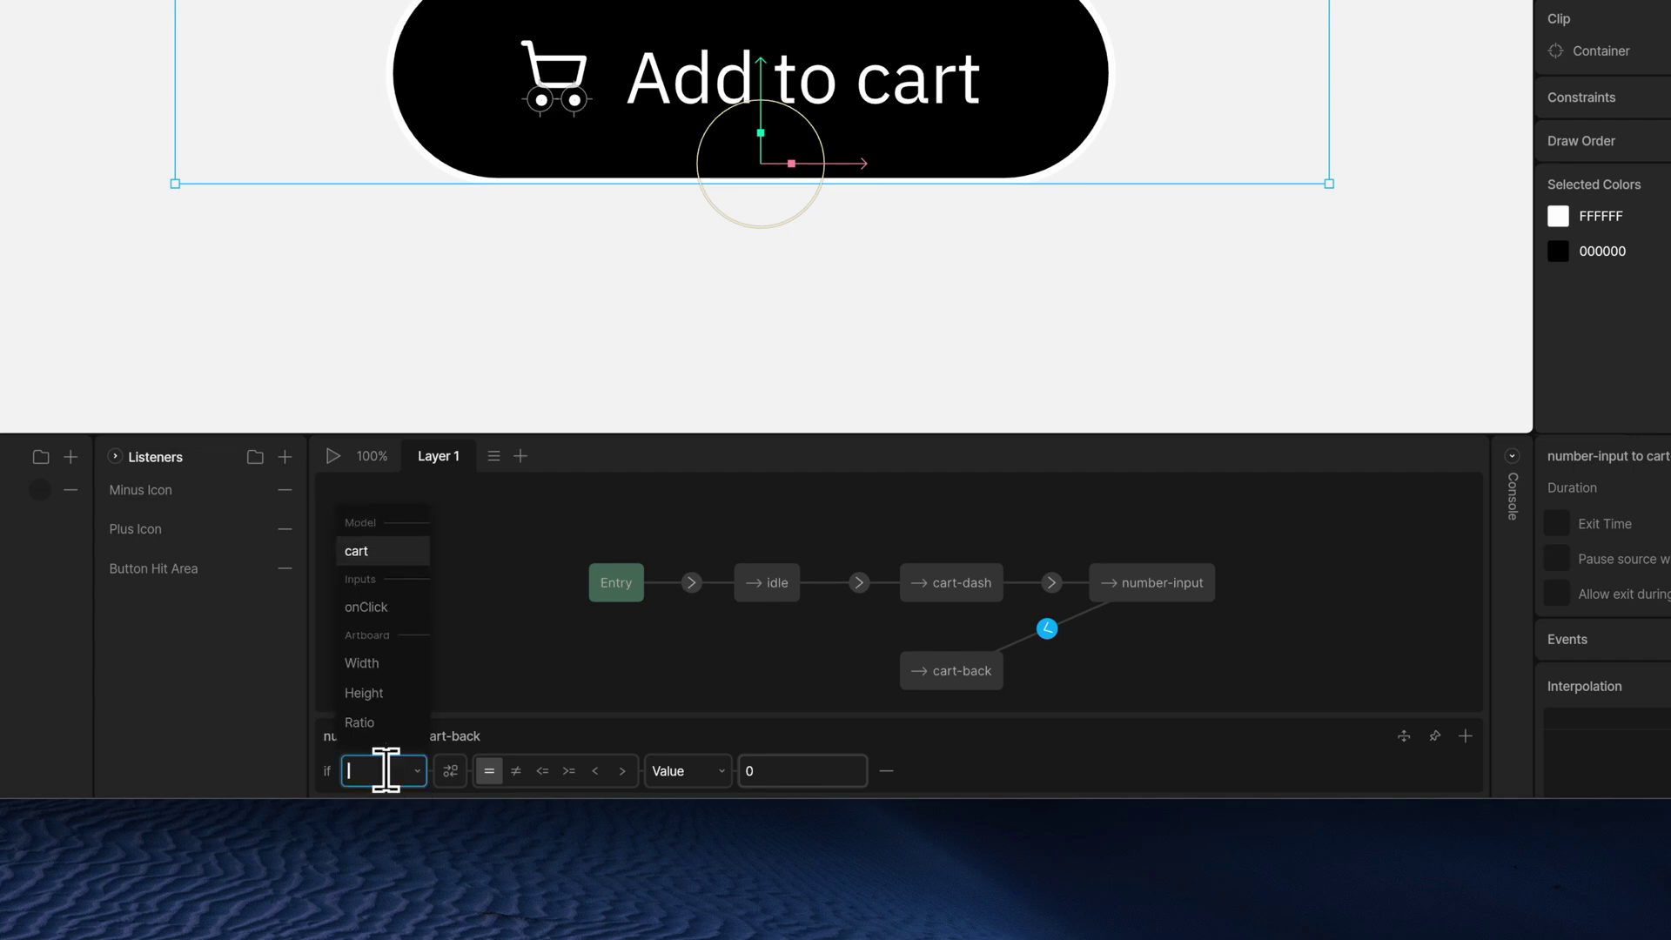
pyautogui.click(410, 554)
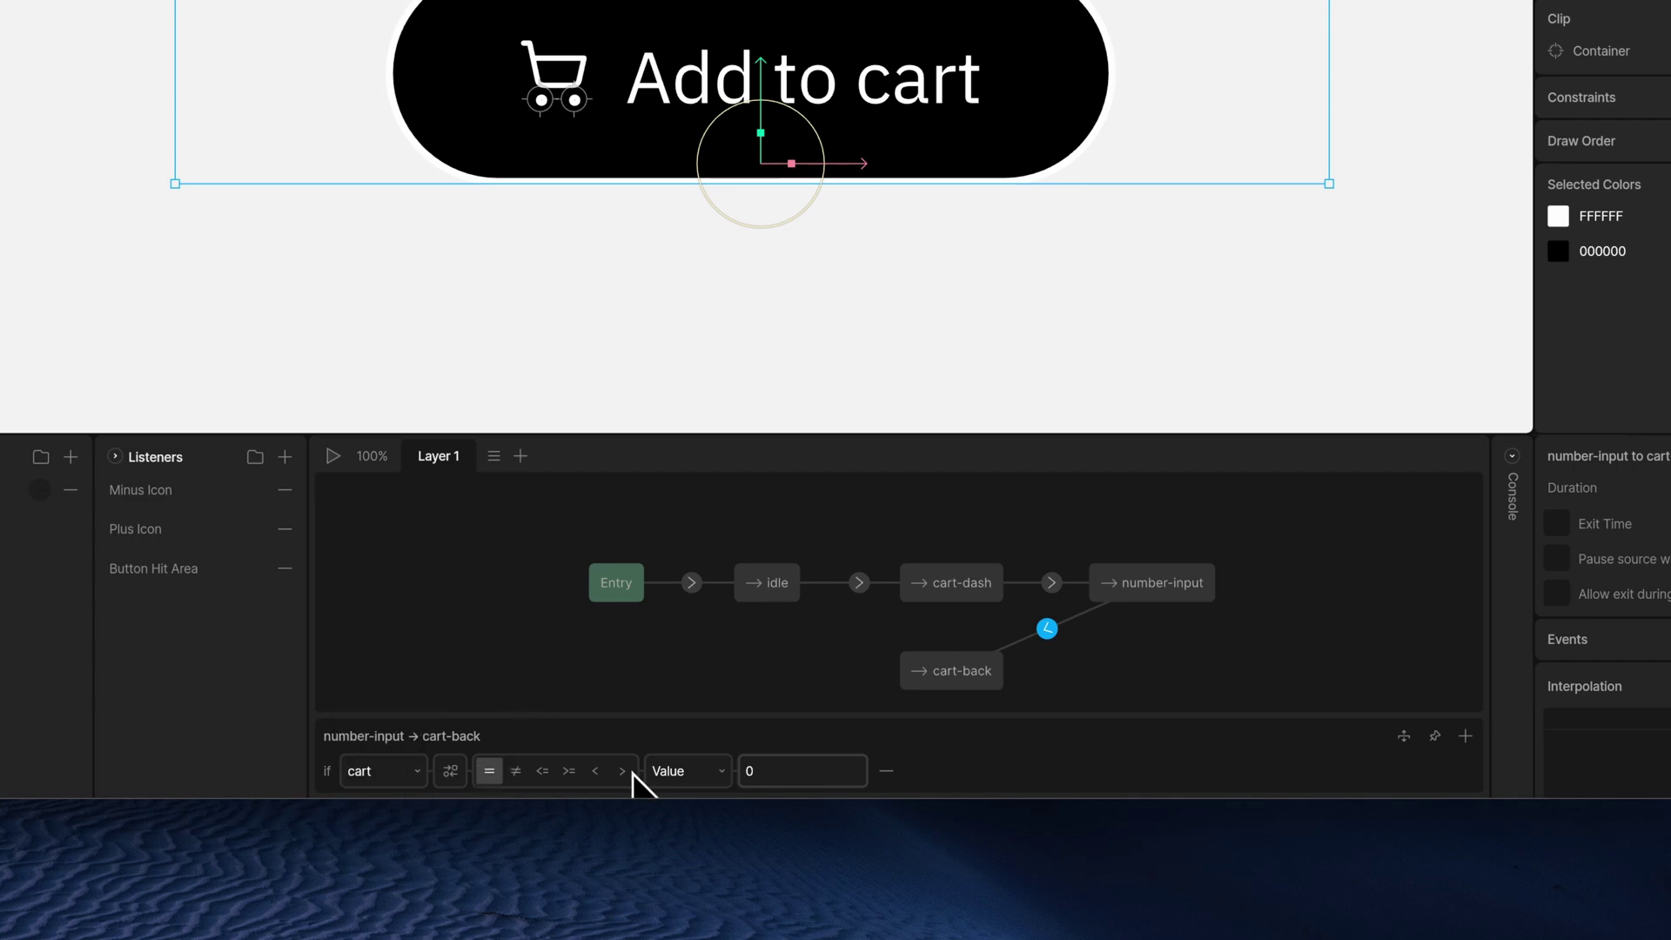
pyautogui.click(521, 773)
pyautogui.click(543, 771)
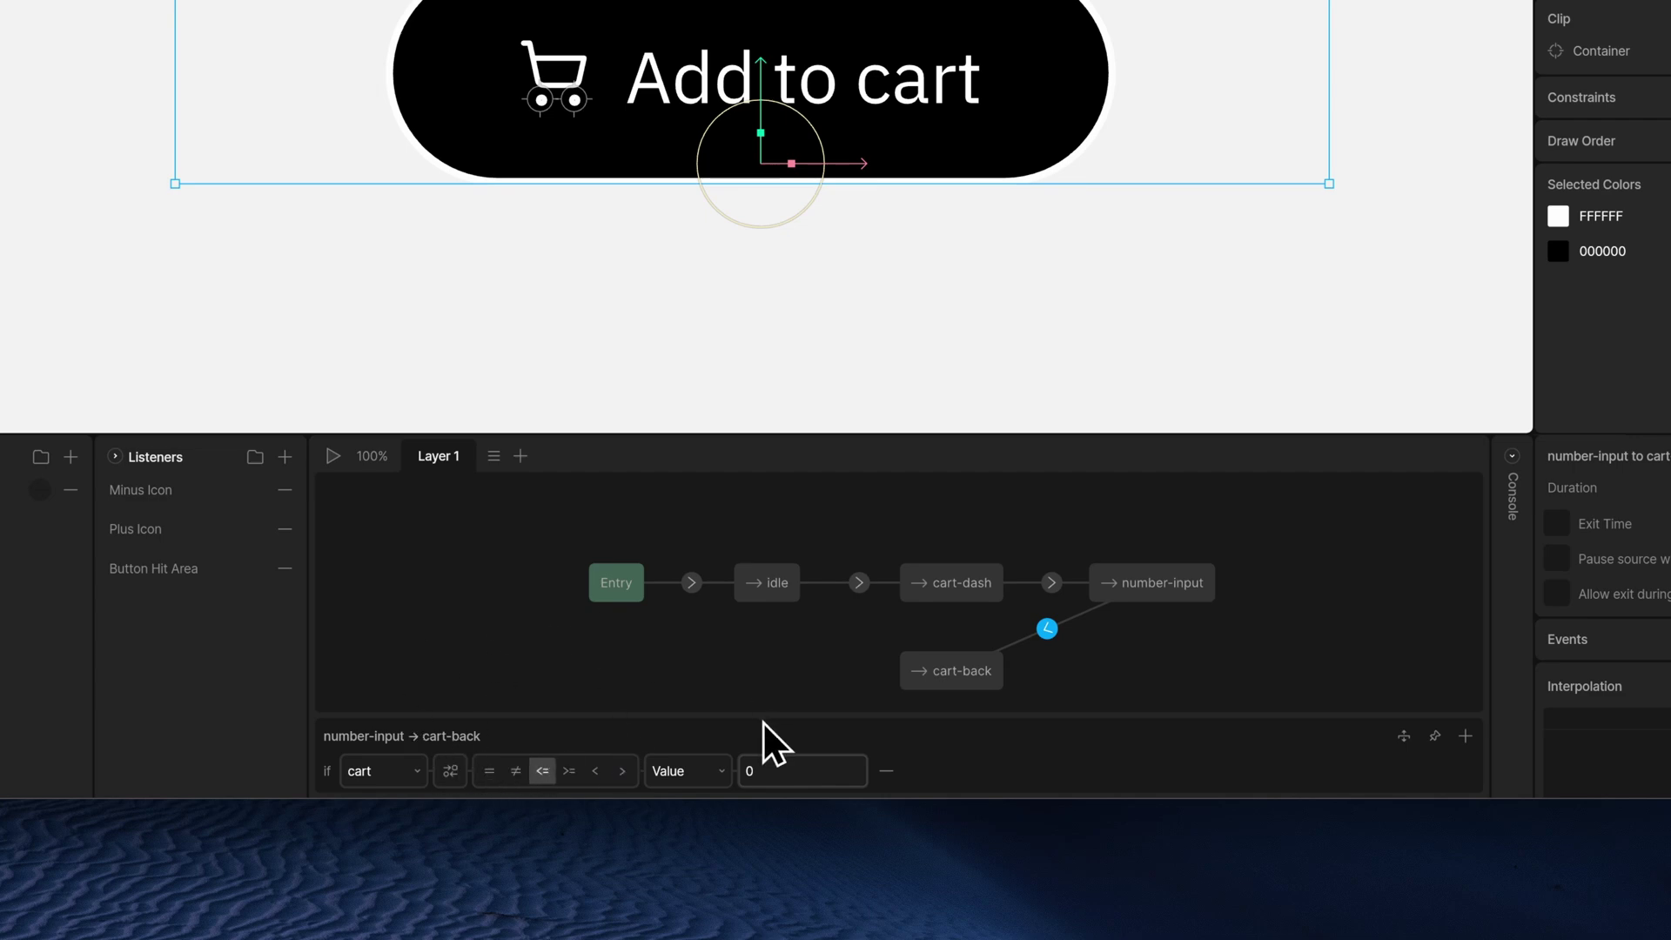
pyautogui.click(489, 771)
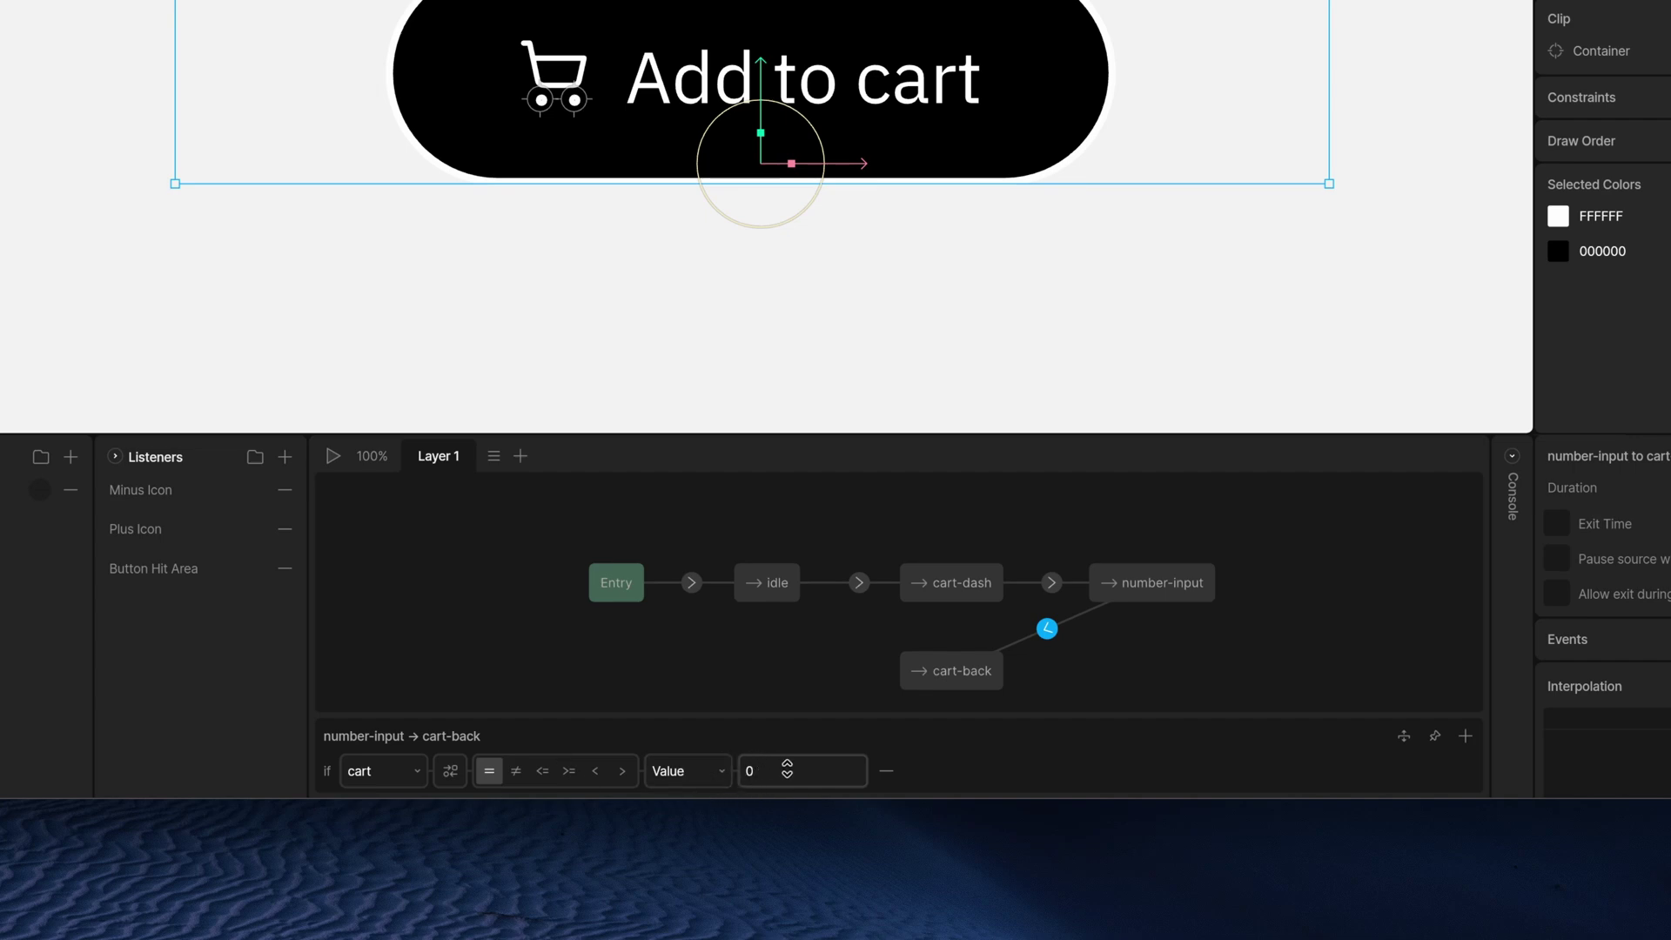
pyautogui.click(783, 771)
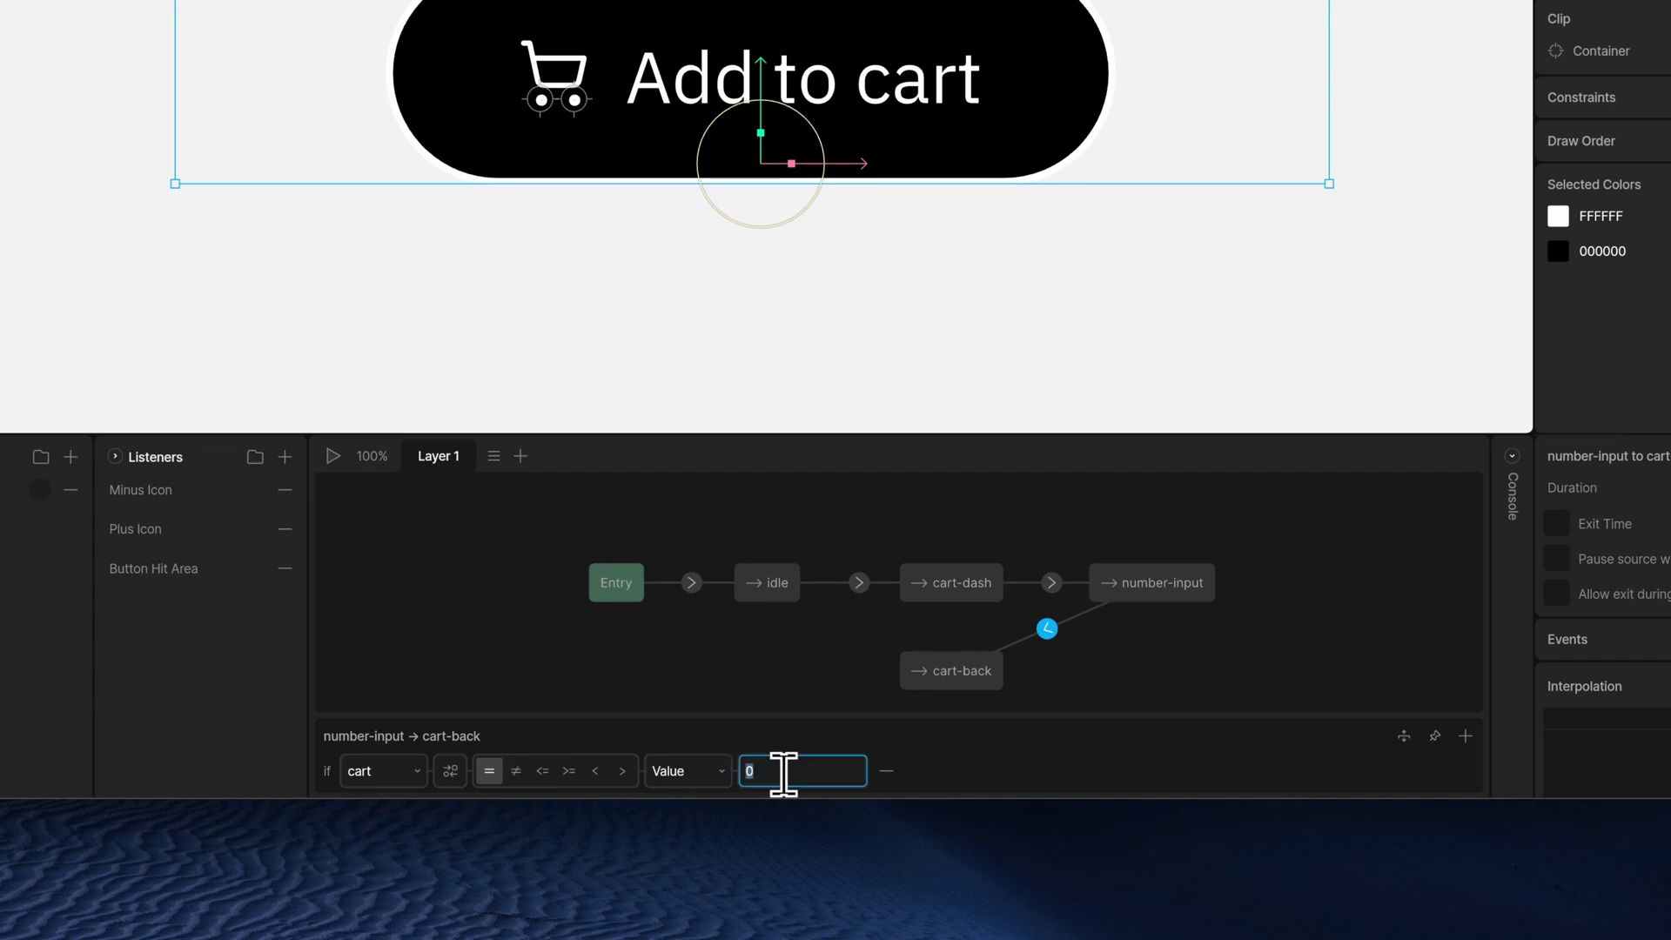
pyautogui.click(703, 767)
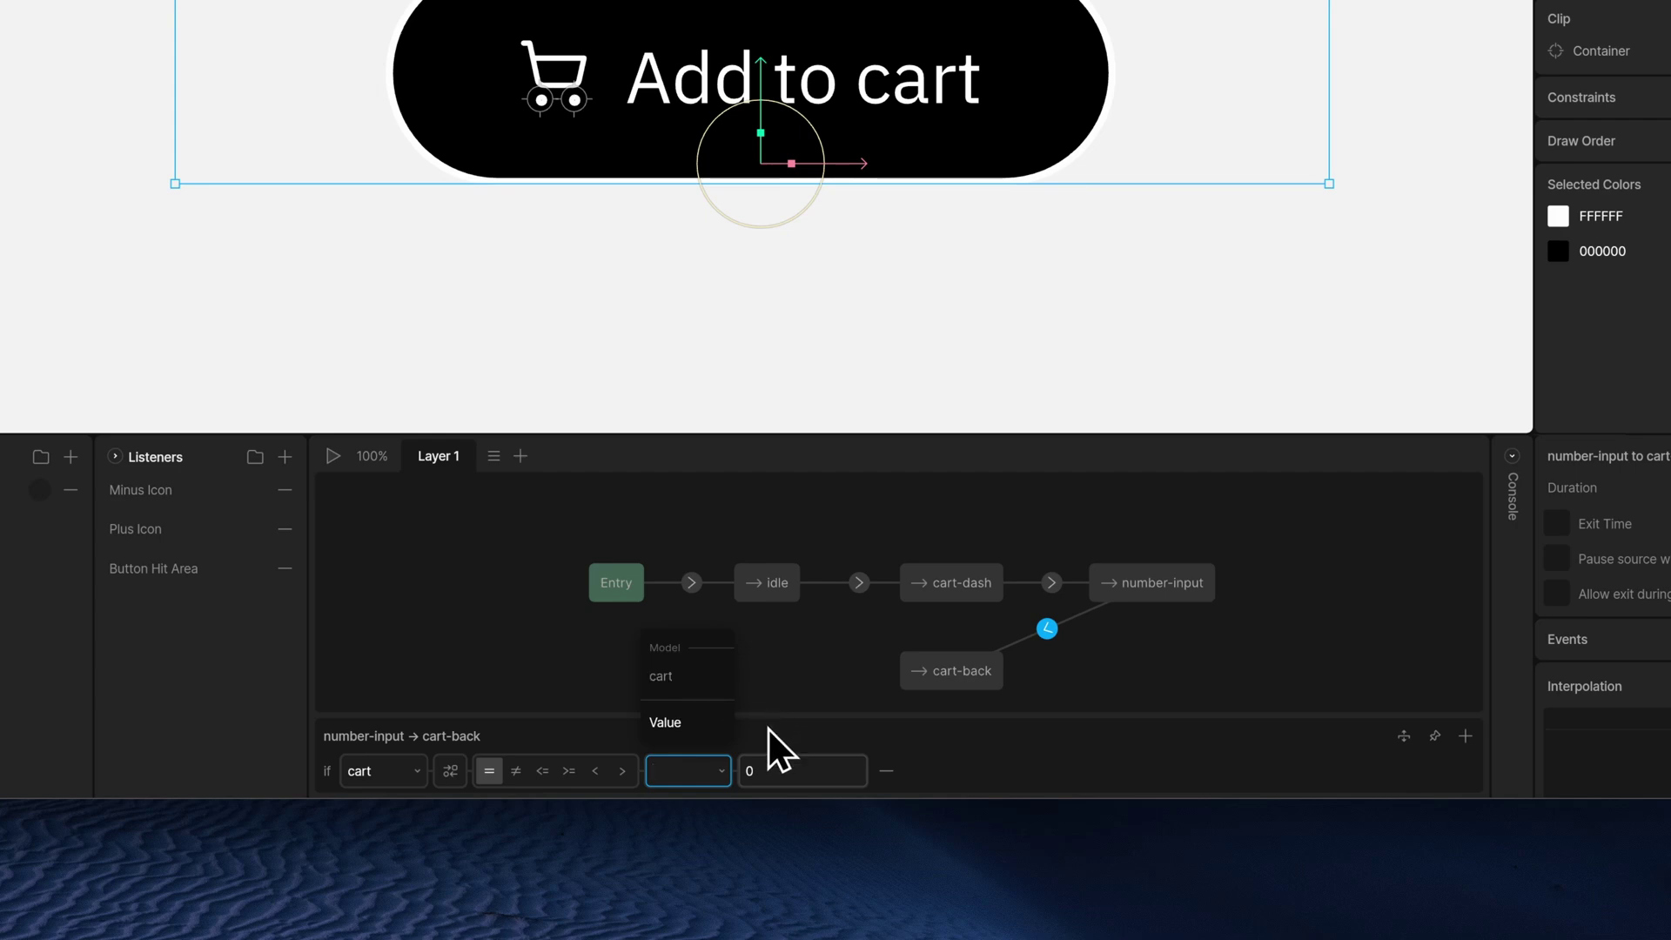
pyautogui.press('Return')
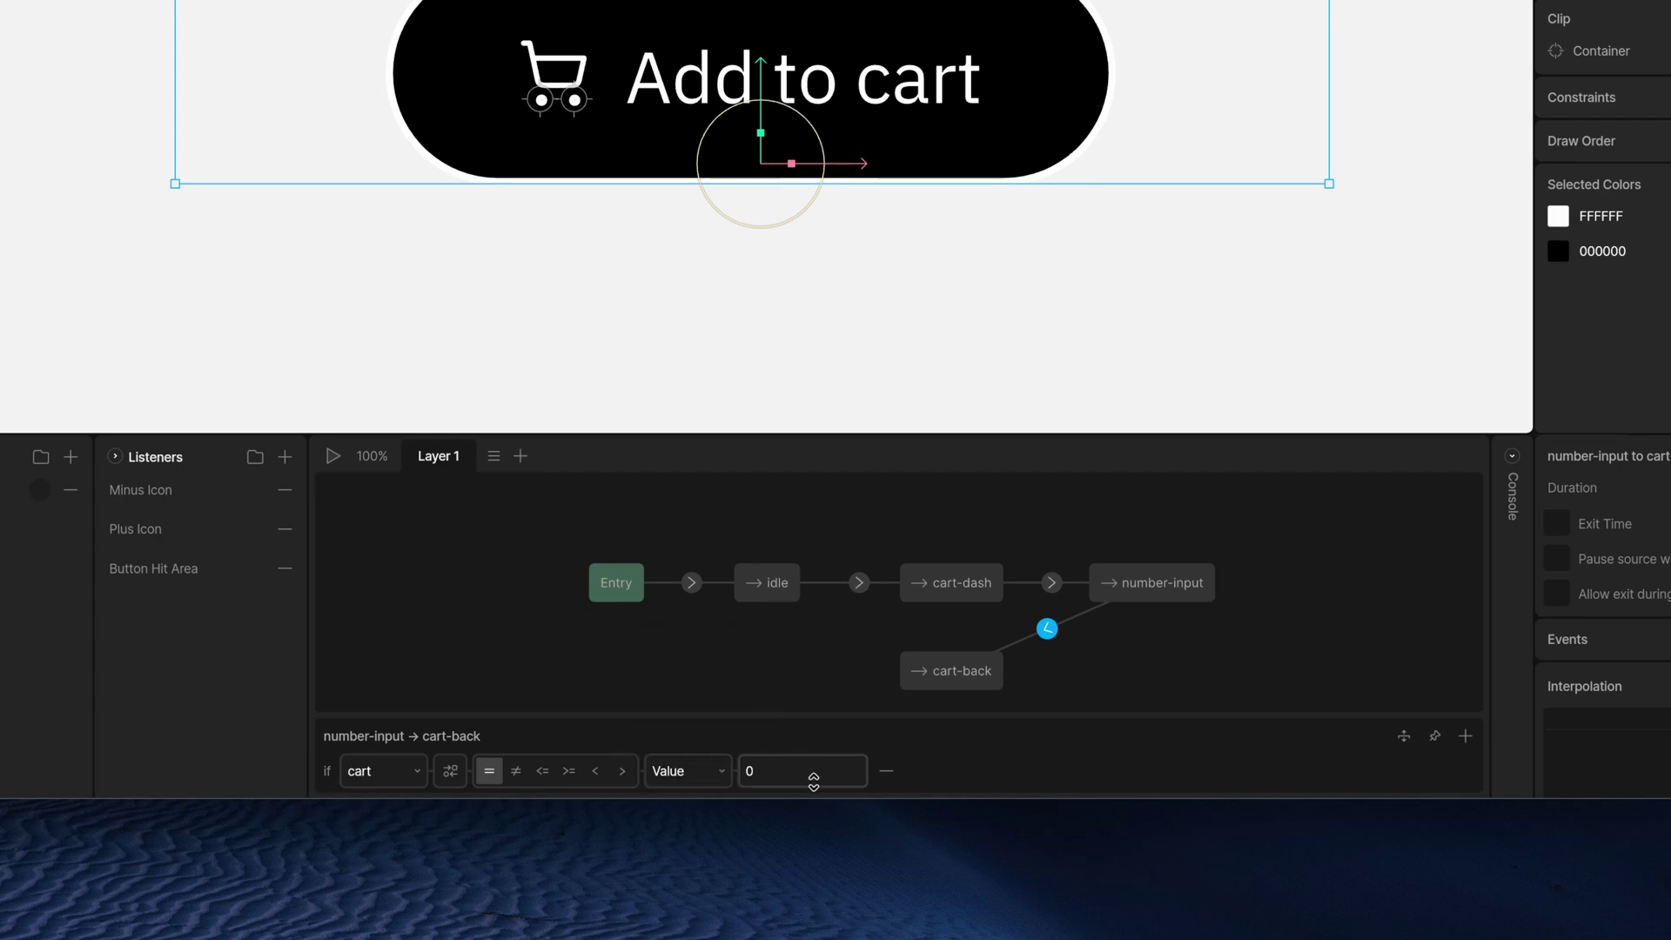
pyautogui.click(813, 779)
pyautogui.click(973, 754)
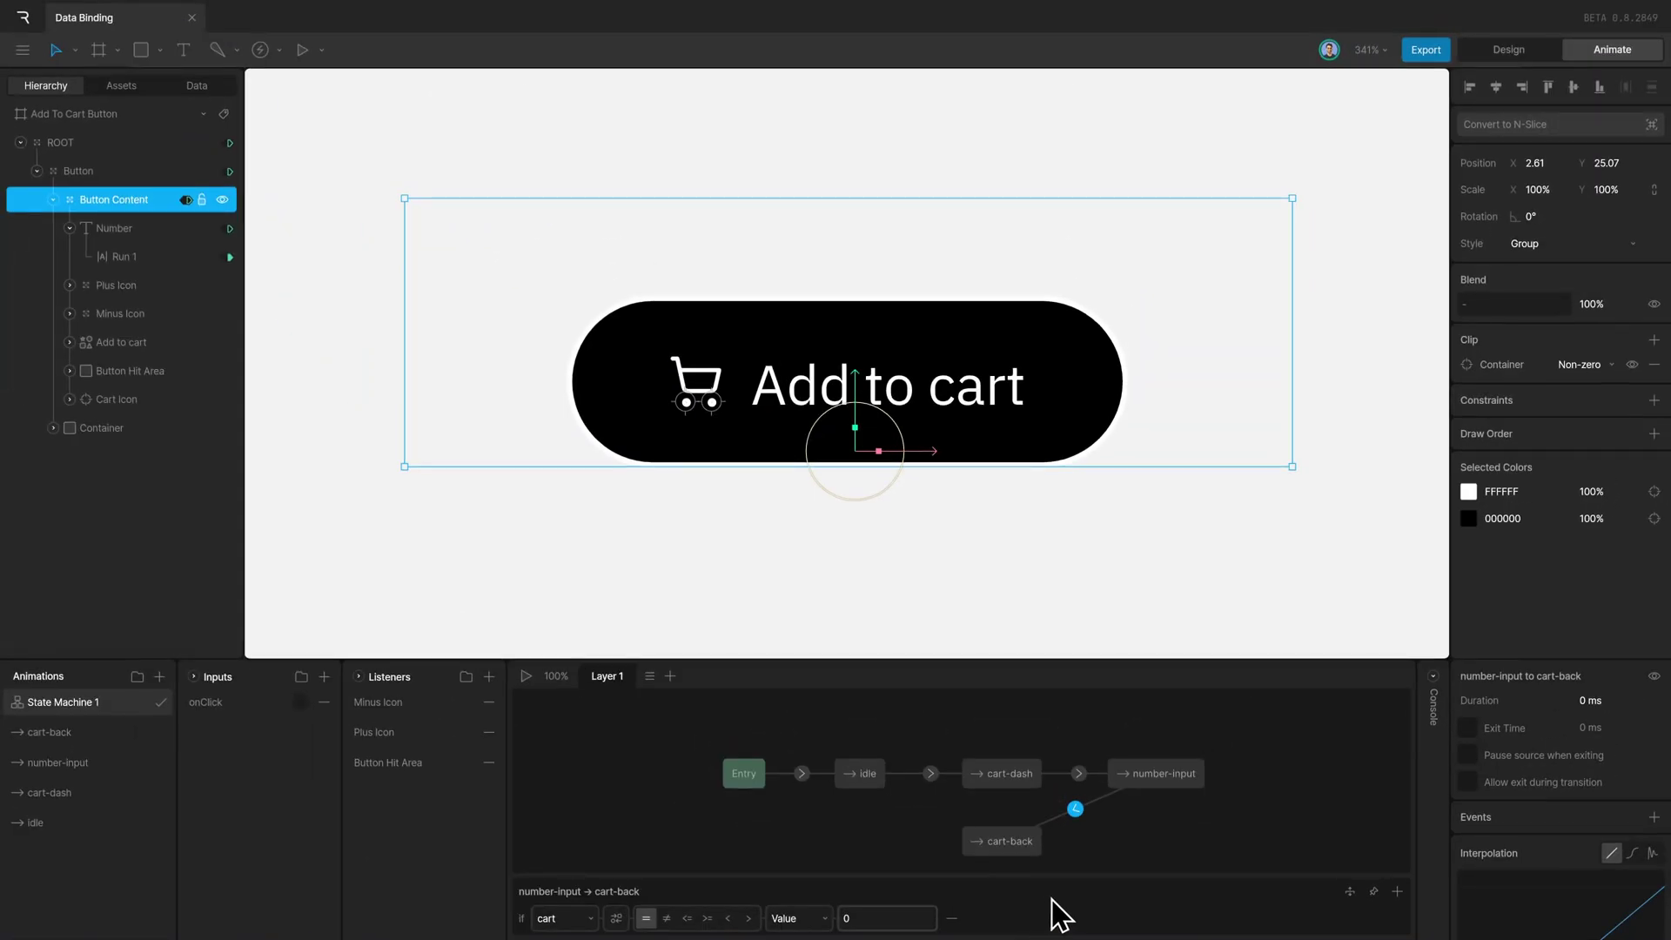
# - Run the state machine, add to cart, reduce the number to 0 to test the cart-back transition, and stop playback
pyautogui.click(526, 676)
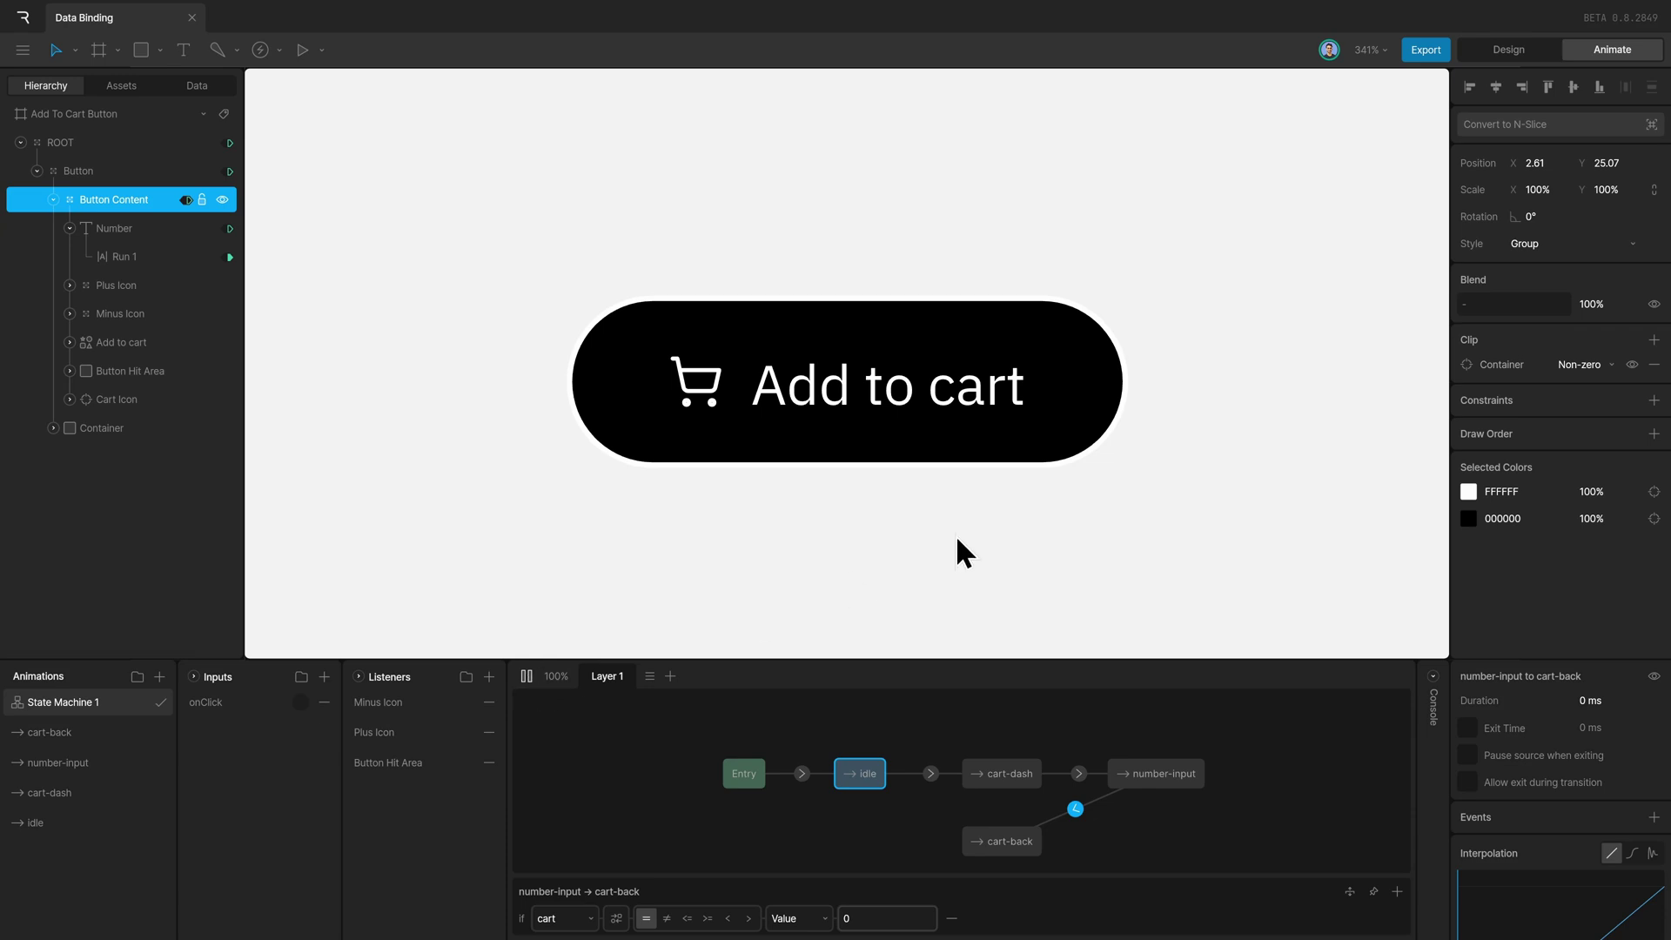
pyautogui.click(905, 402)
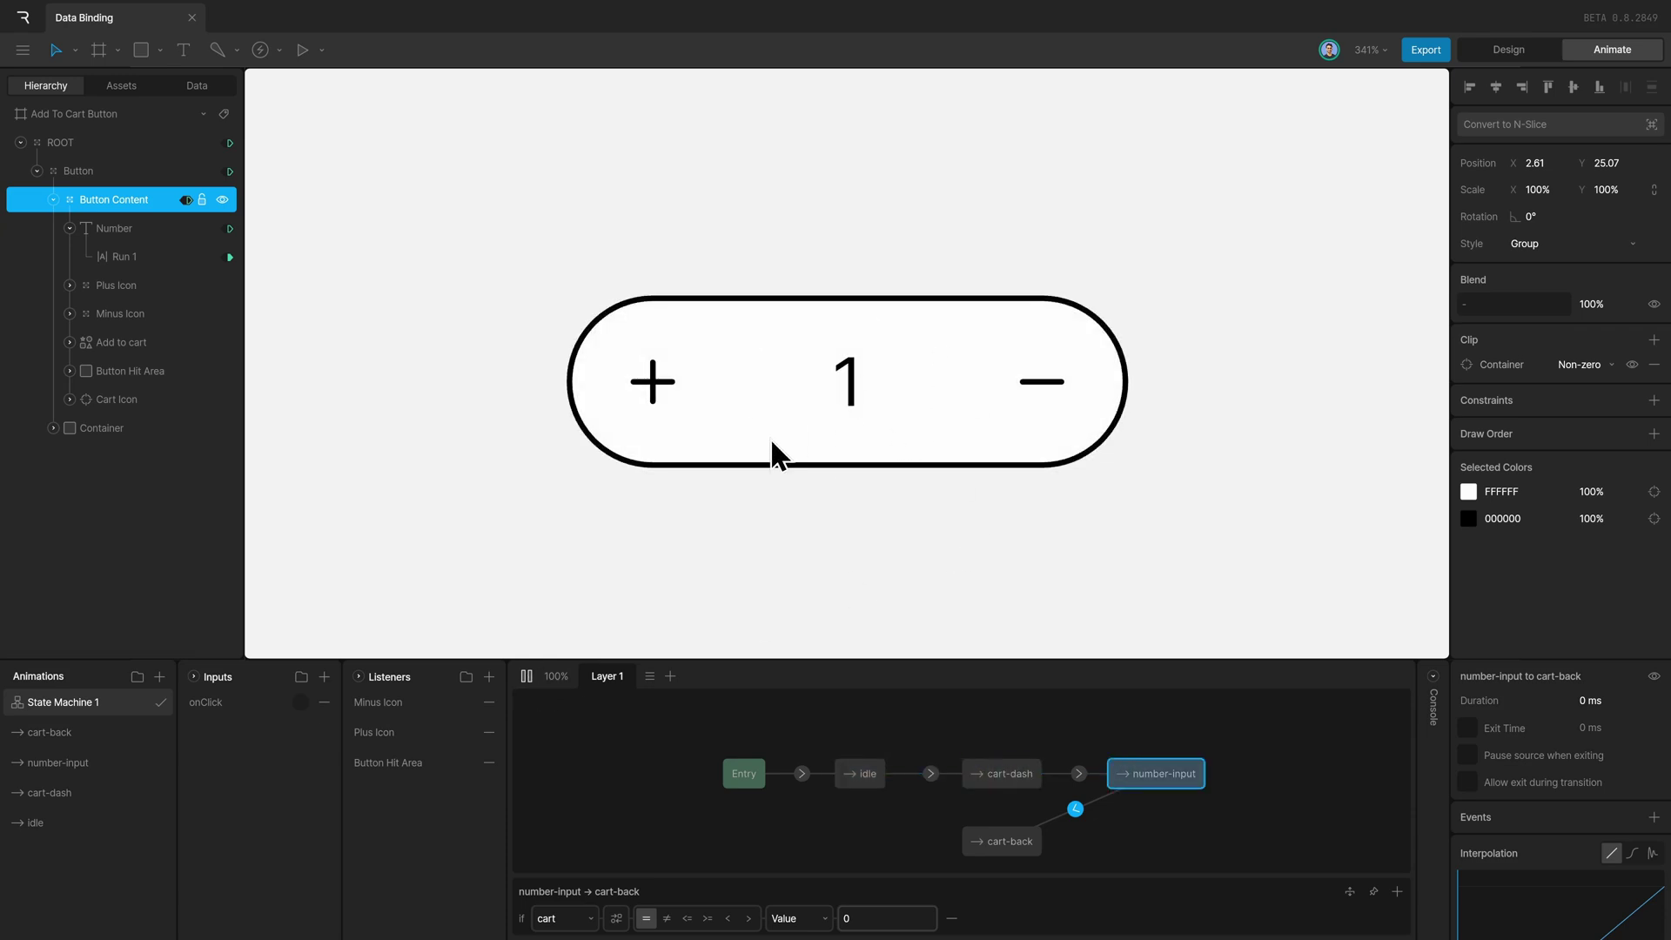
pyautogui.click(661, 387)
pyautogui.click(1053, 383)
pyautogui.click(1055, 386)
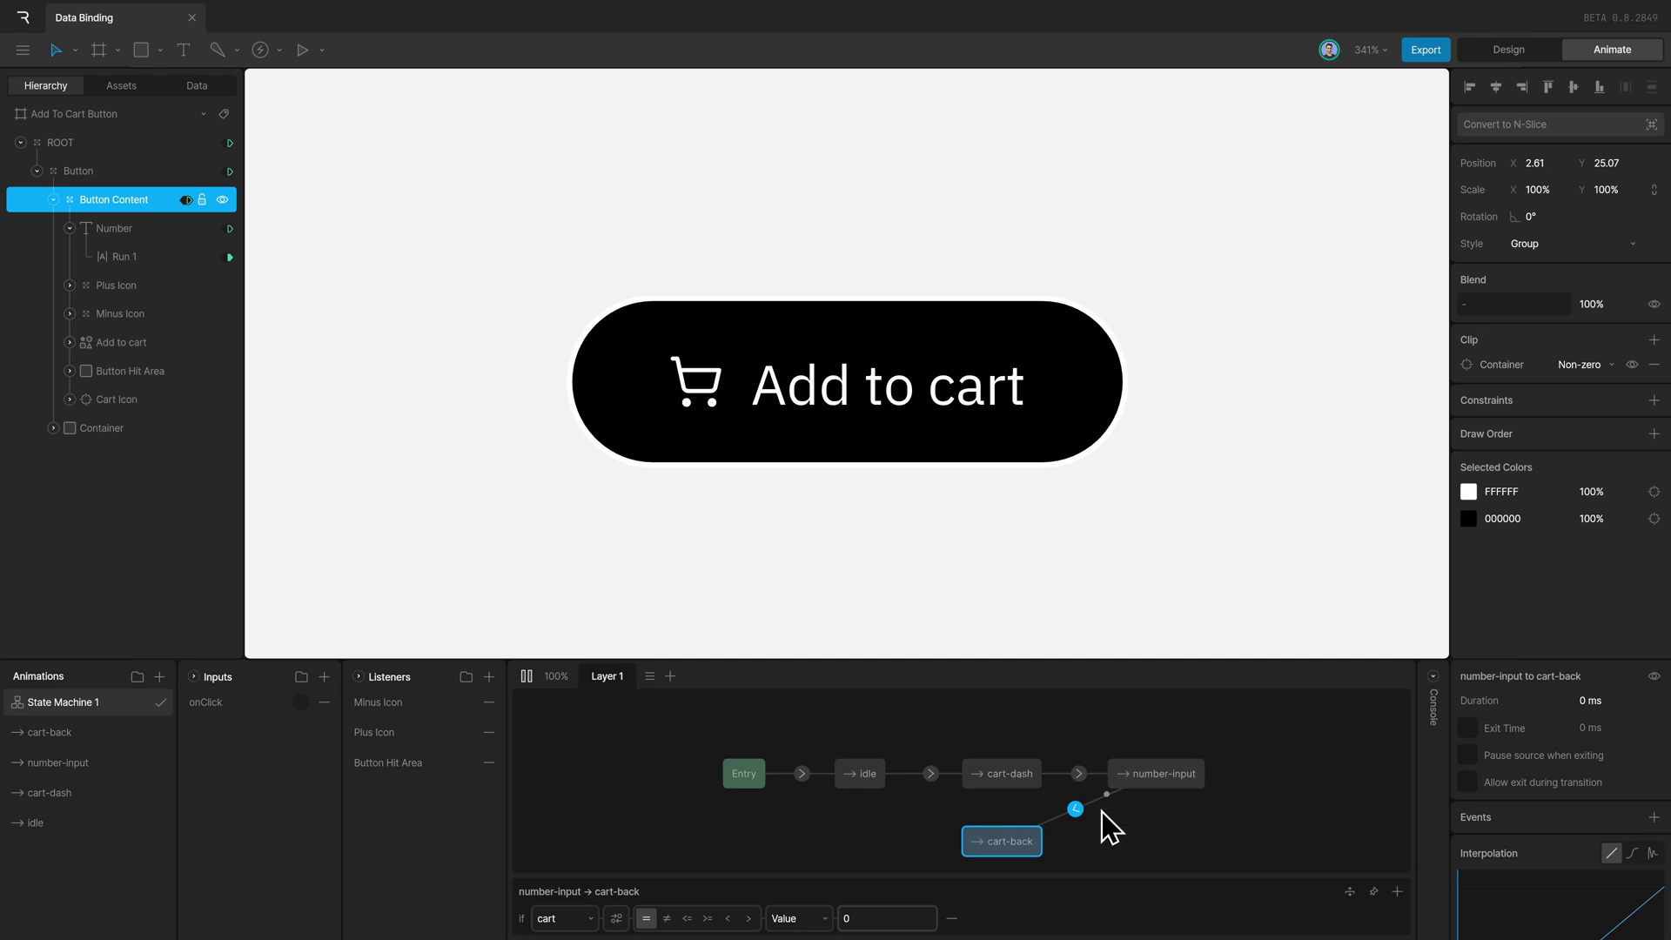
pyautogui.click(526, 676)
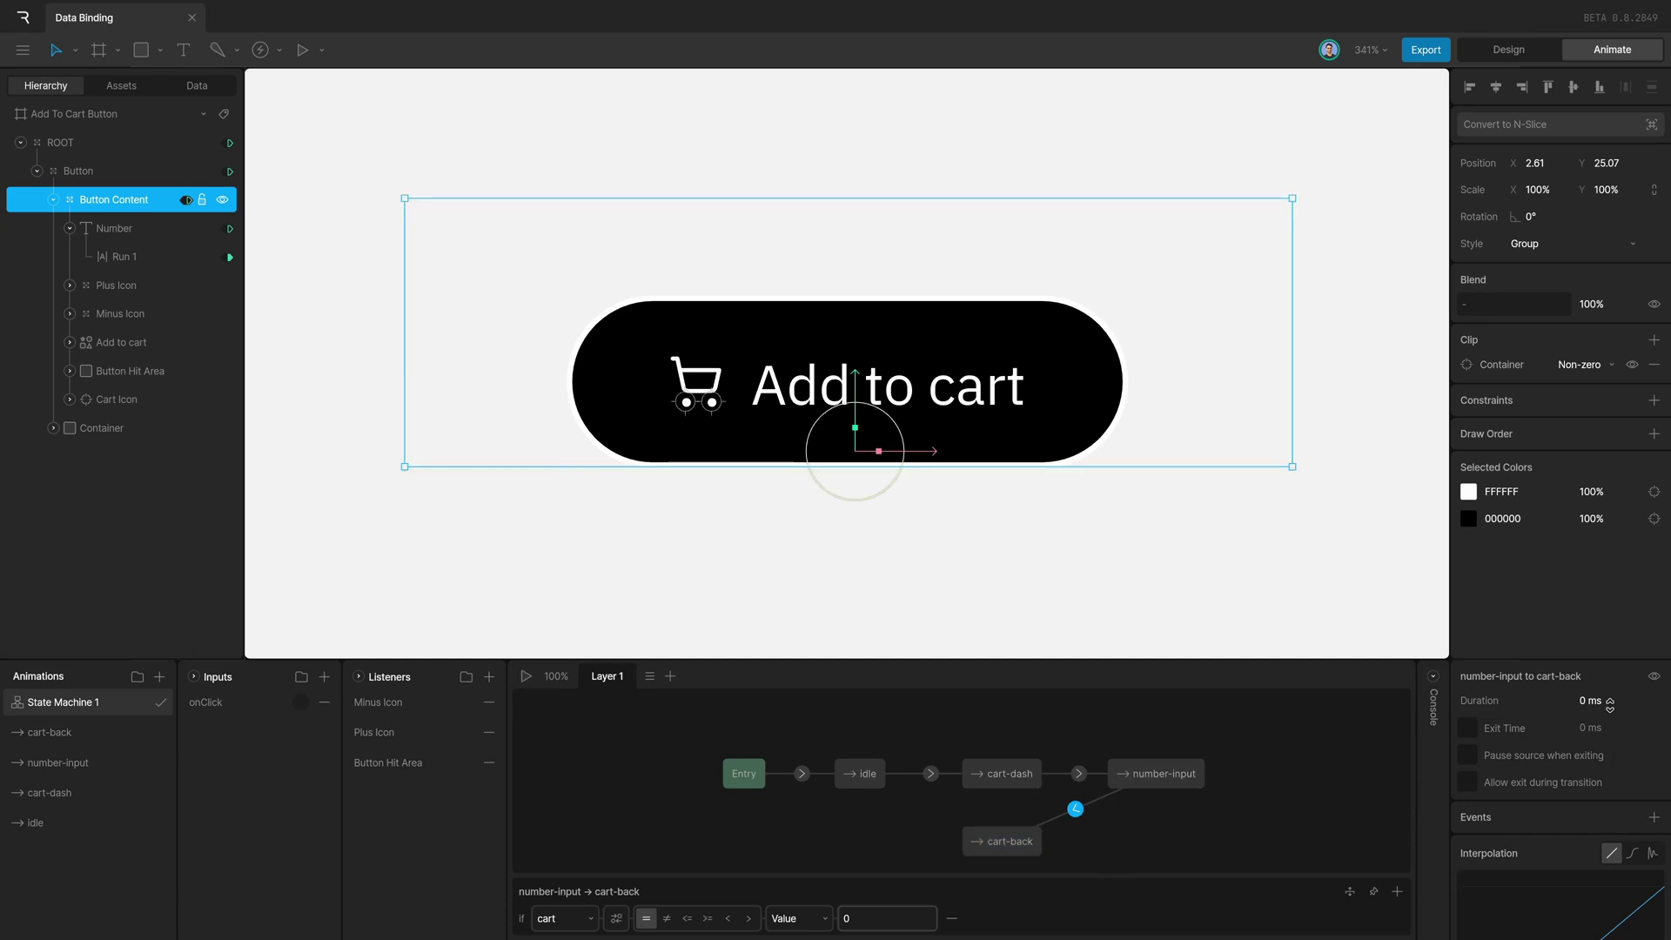
# - Set the number-input to cart-back transition's duration and give it cubic interpolation with custom values beginning .2,0,0
pyautogui.click(1610, 700)
pyautogui.press('Return')
pyautogui.scroll(-3, 1614, 774)
pyautogui.click(1631, 681)
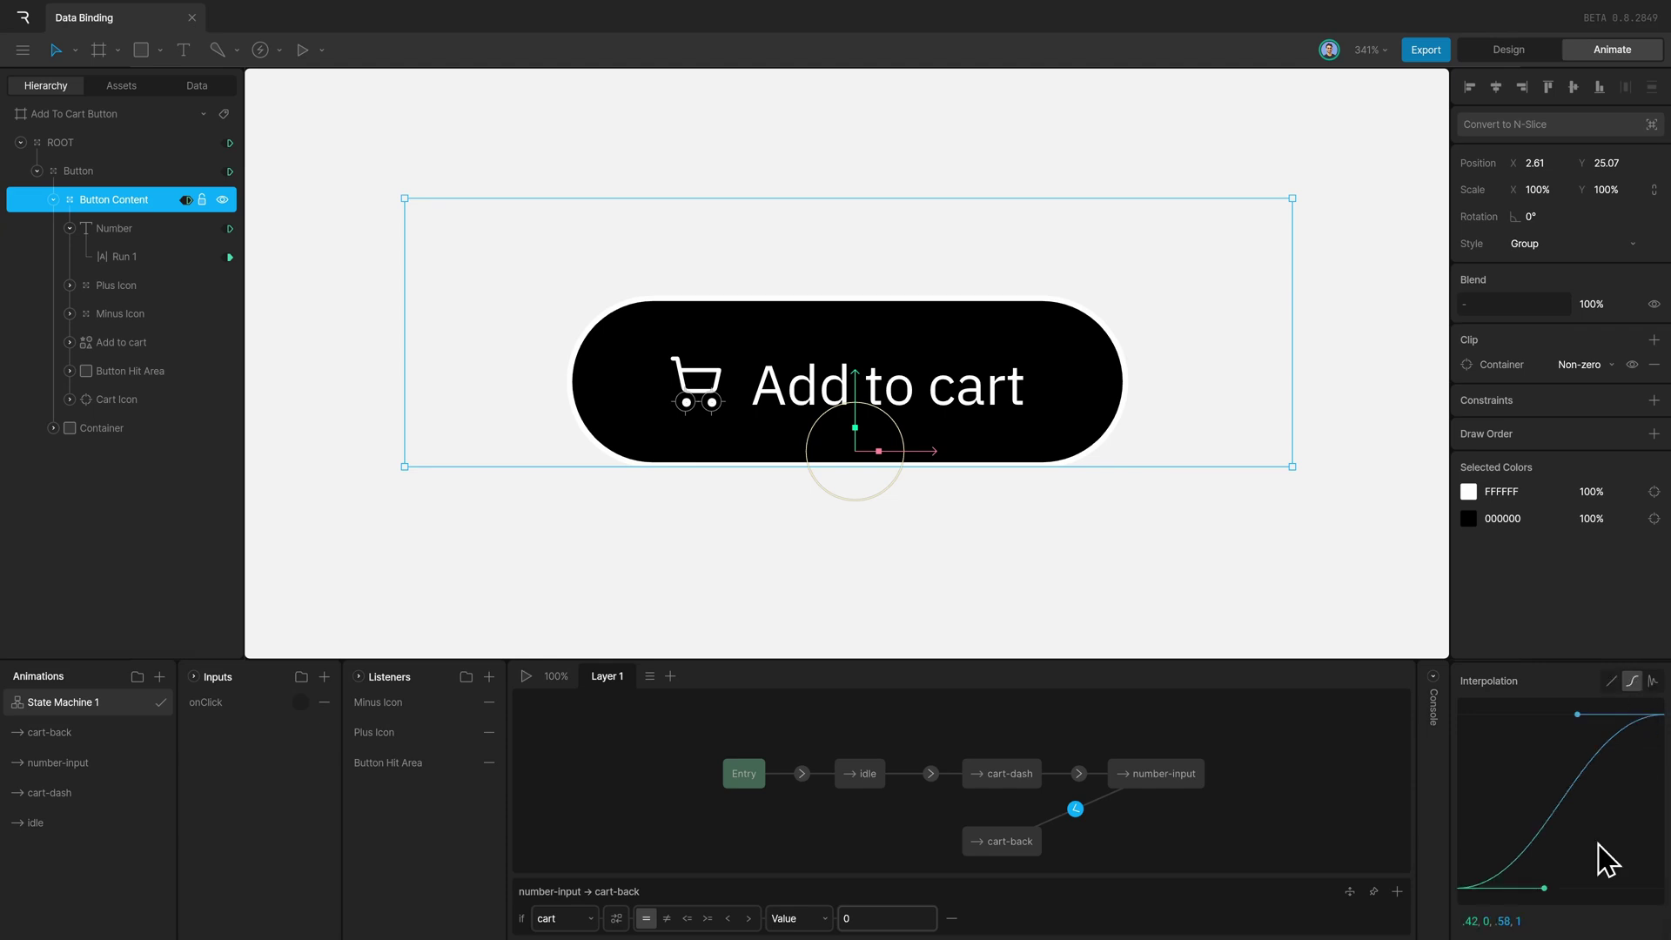
pyautogui.click(1555, 920)
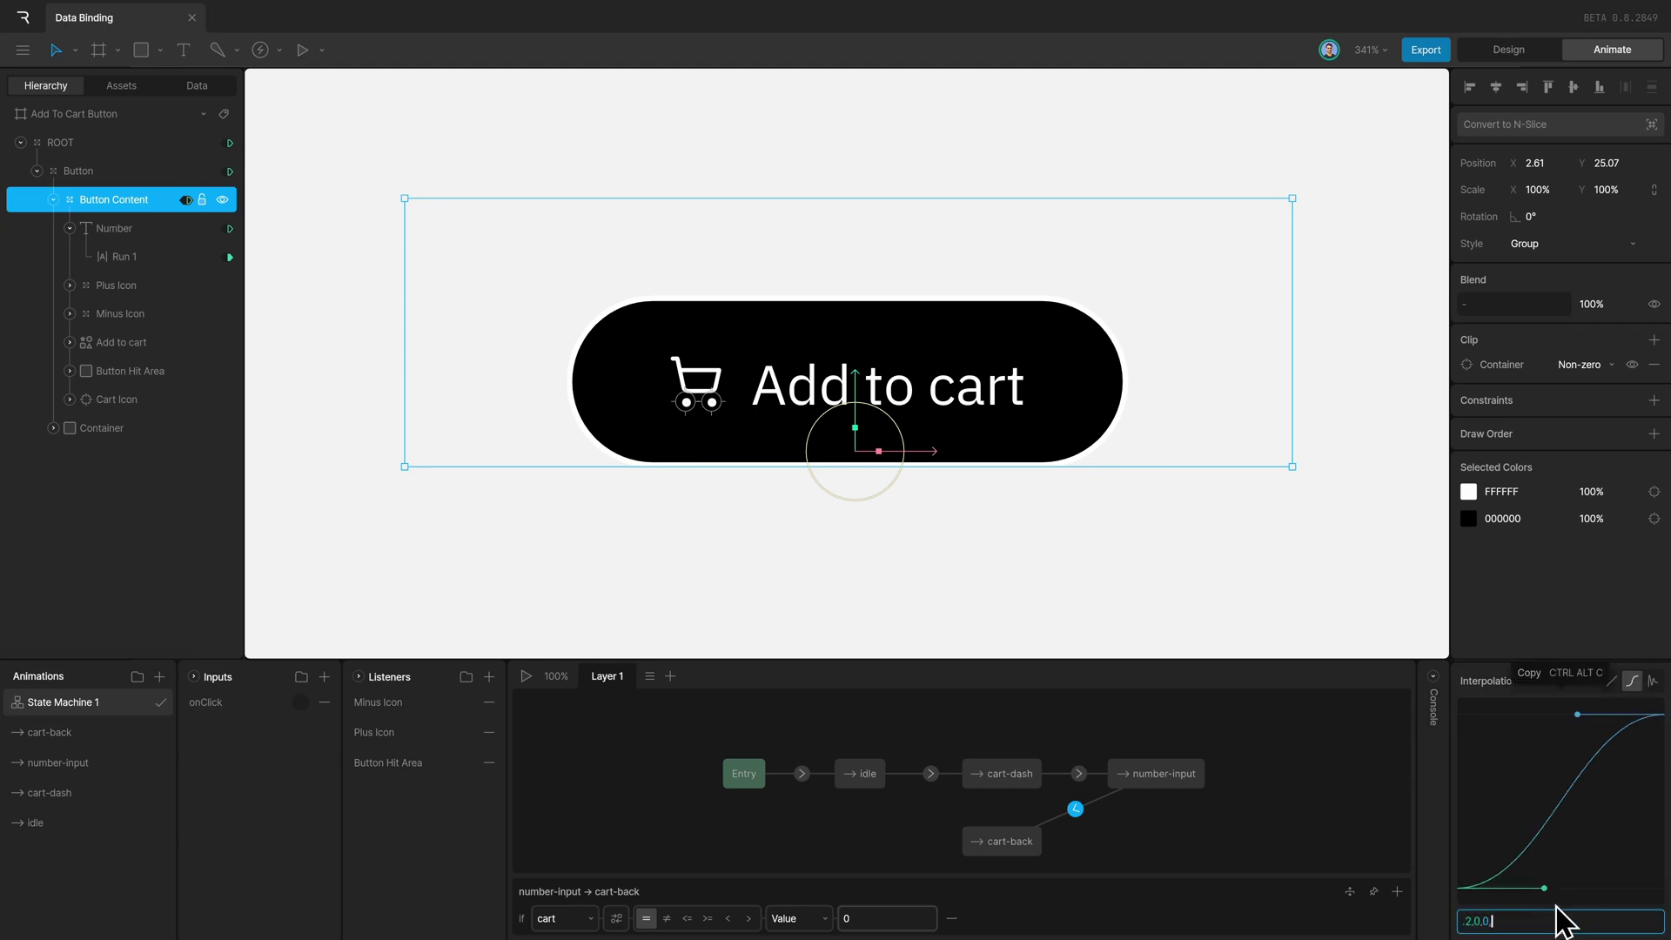
pyautogui.click(952, 816)
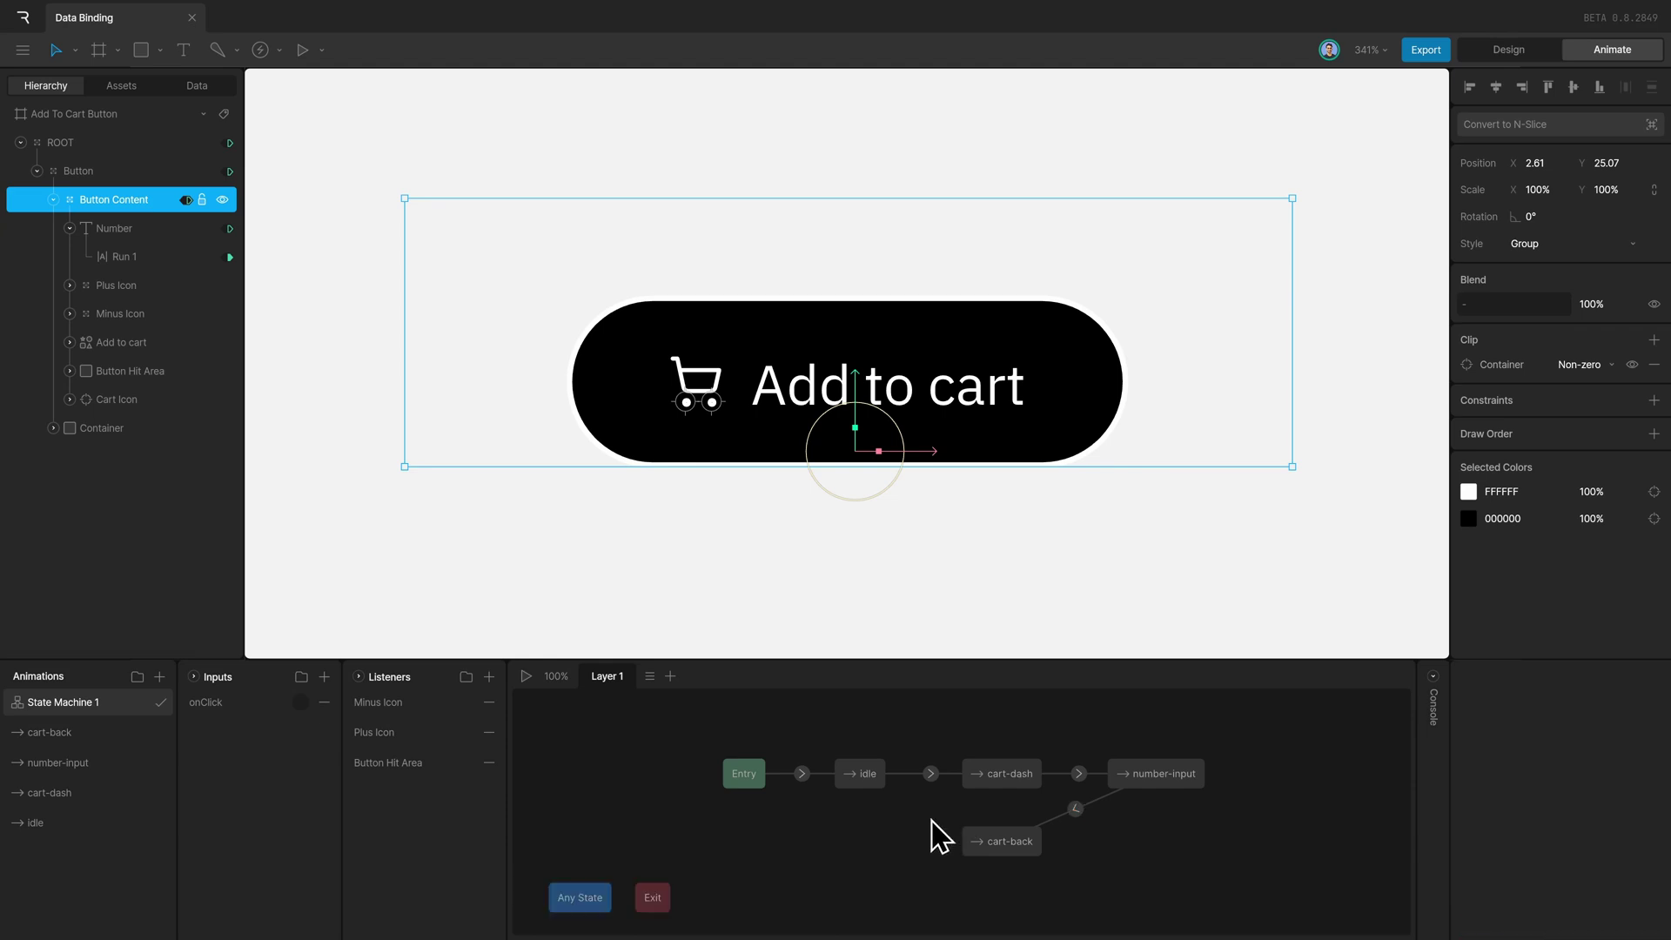
# - Add a transition from cart-back to idle and open its settings
pyautogui.click(993, 848)
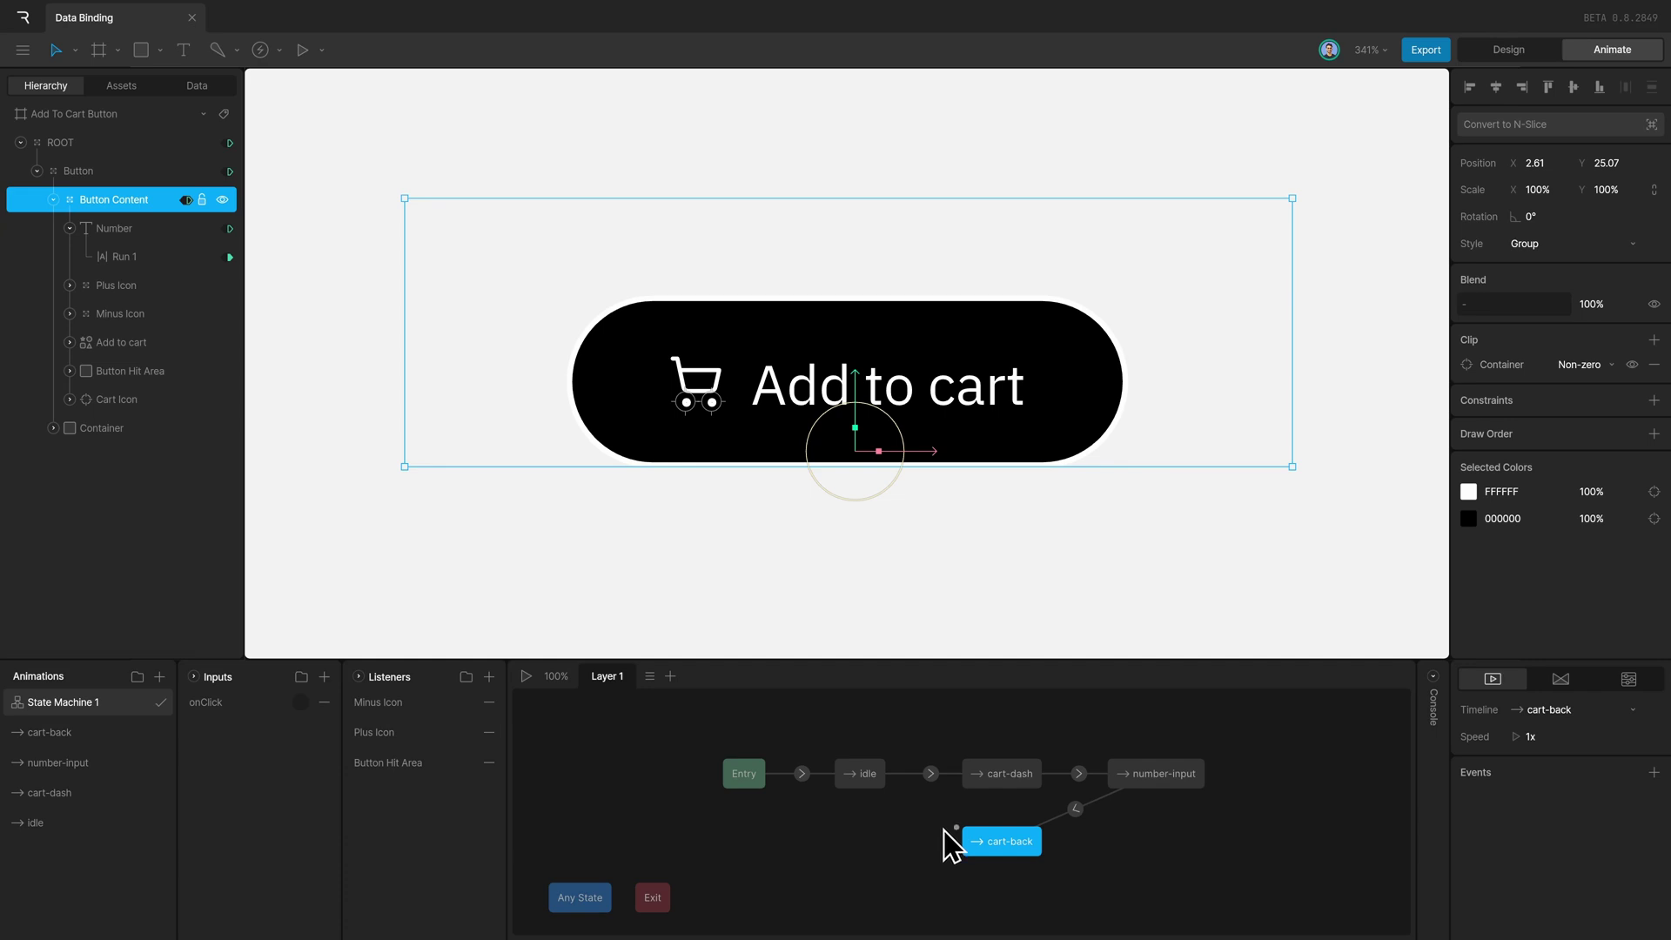
pyautogui.moveTo(954, 832); pyautogui.dragTo(877, 796)
pyautogui.click(924, 804)
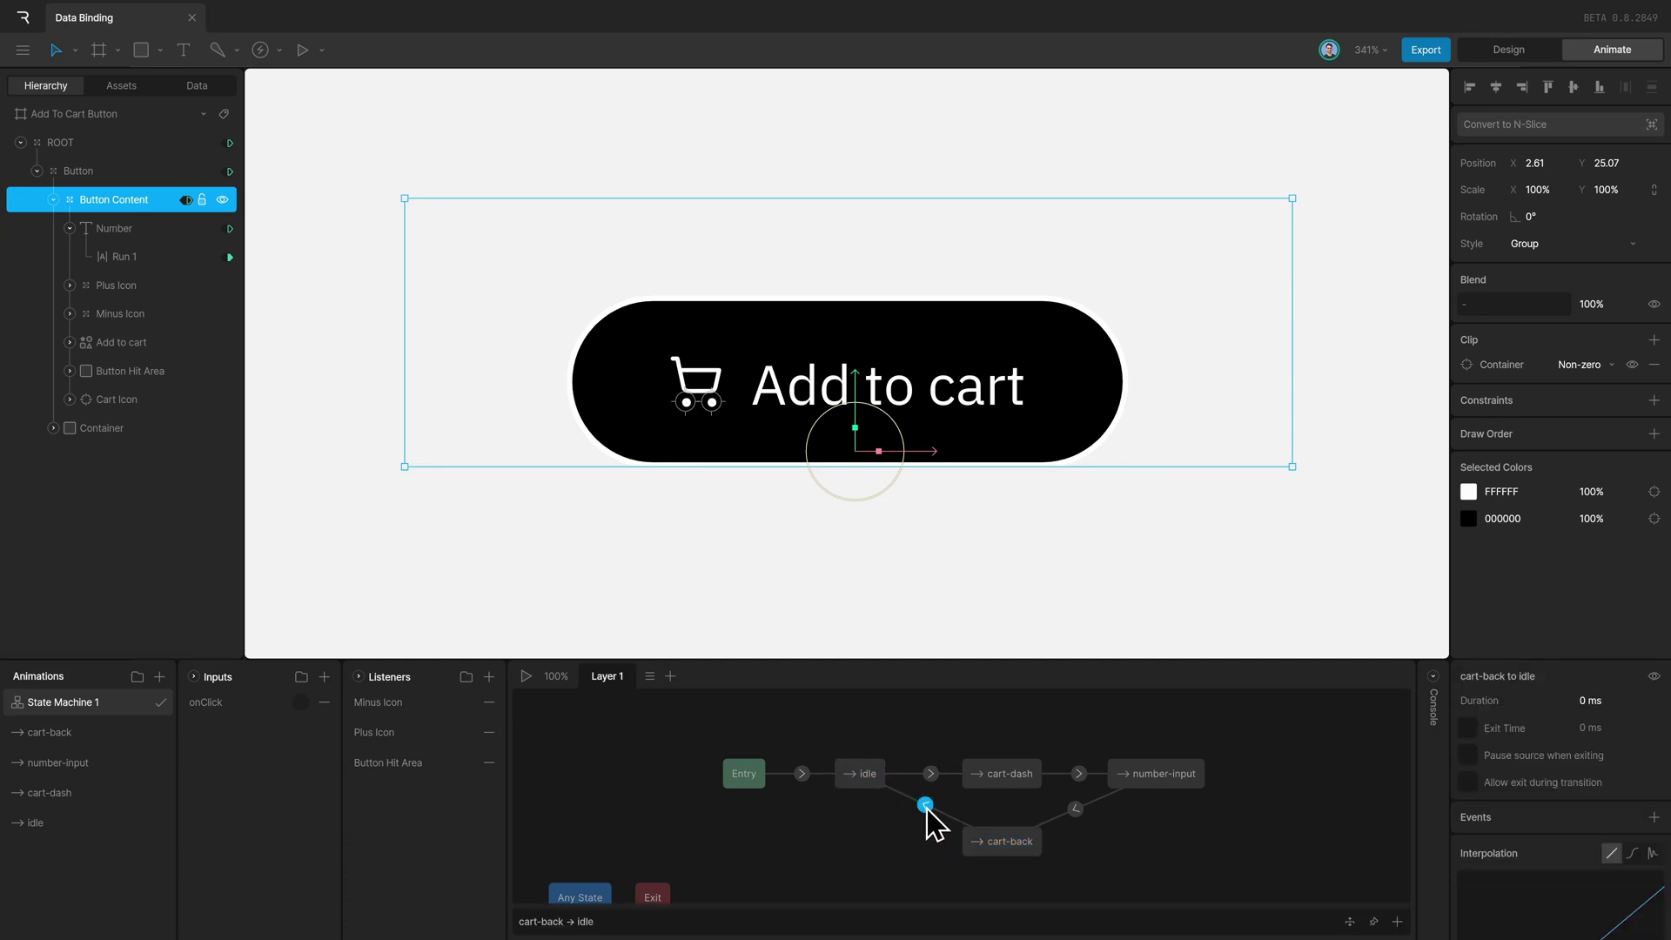
# - Enable exit time on the cart-back to idle transition and set it to 100
pyautogui.click(1468, 729)
pyautogui.click(1623, 729)
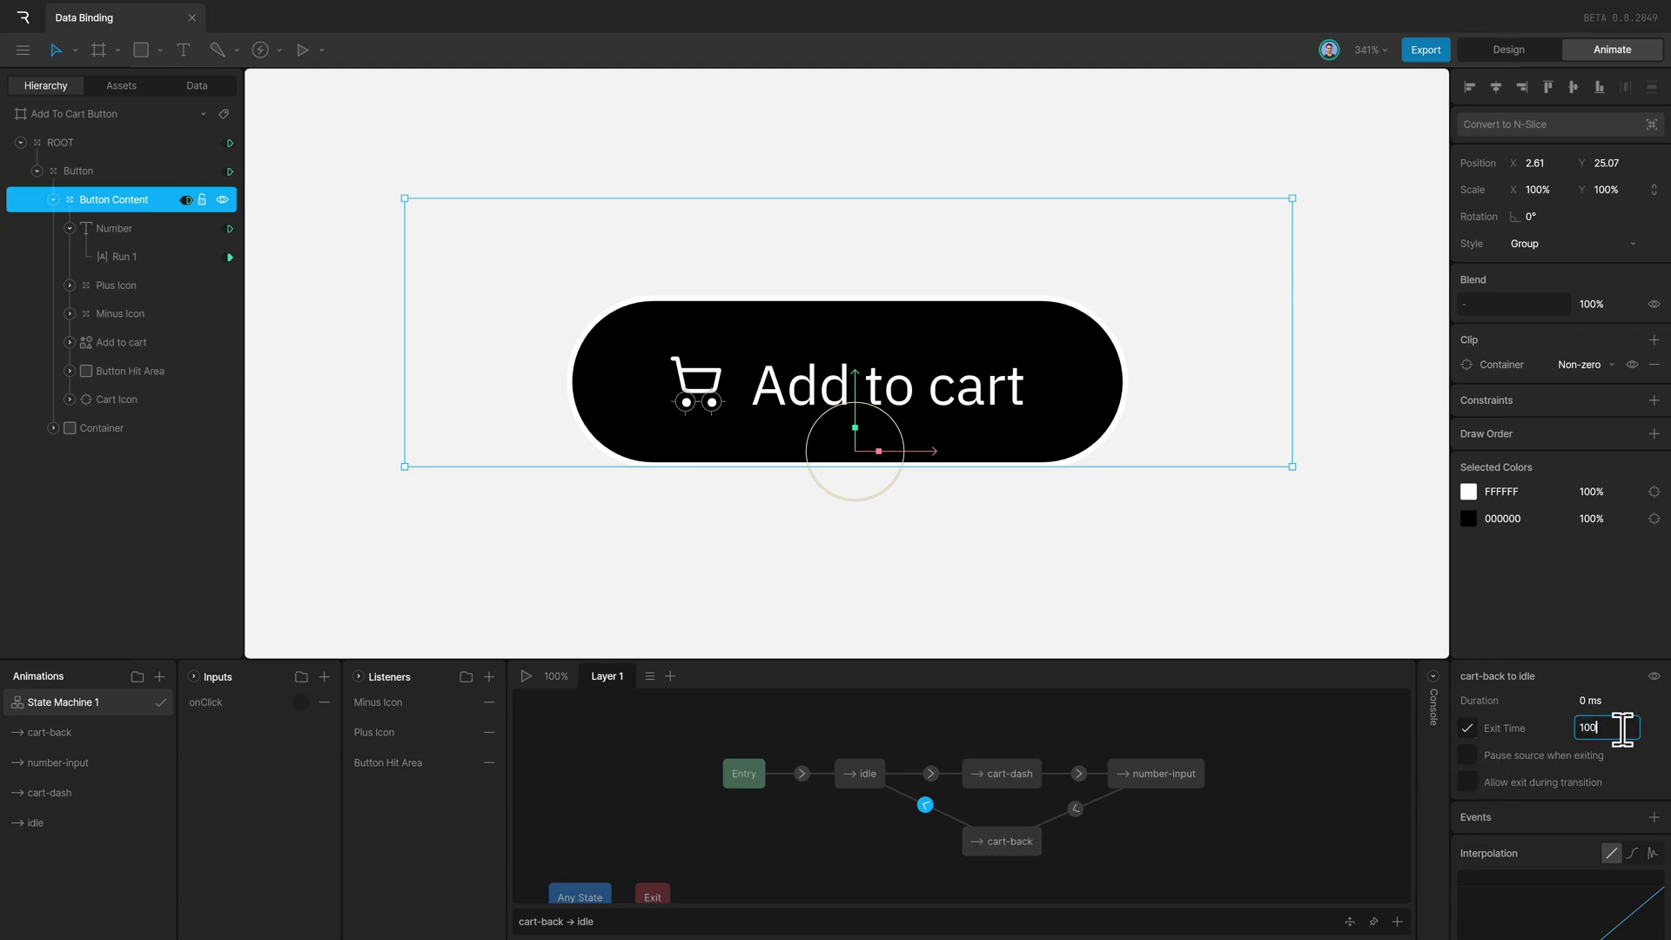
pyautogui.press('Return')
# - Scrub the cart-back animation to its end at 1 second to check its final frame, and return to State Machine 1
pyautogui.click(87, 732)
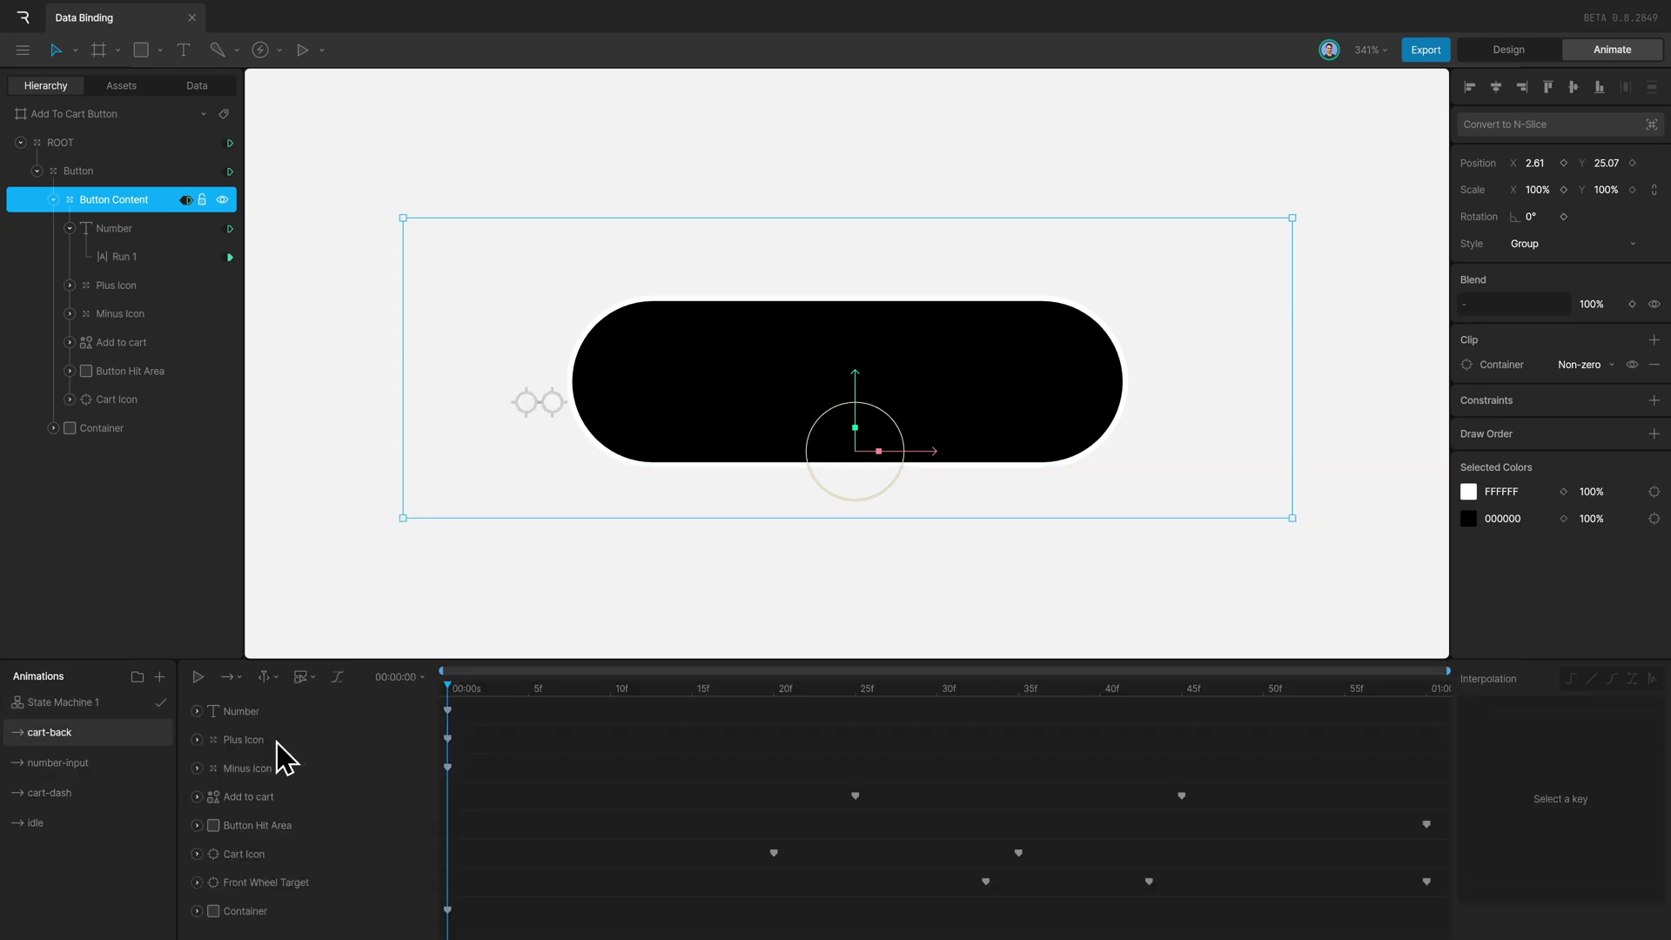
pyautogui.moveTo(1167, 697); pyautogui.dragTo(1518, 708)
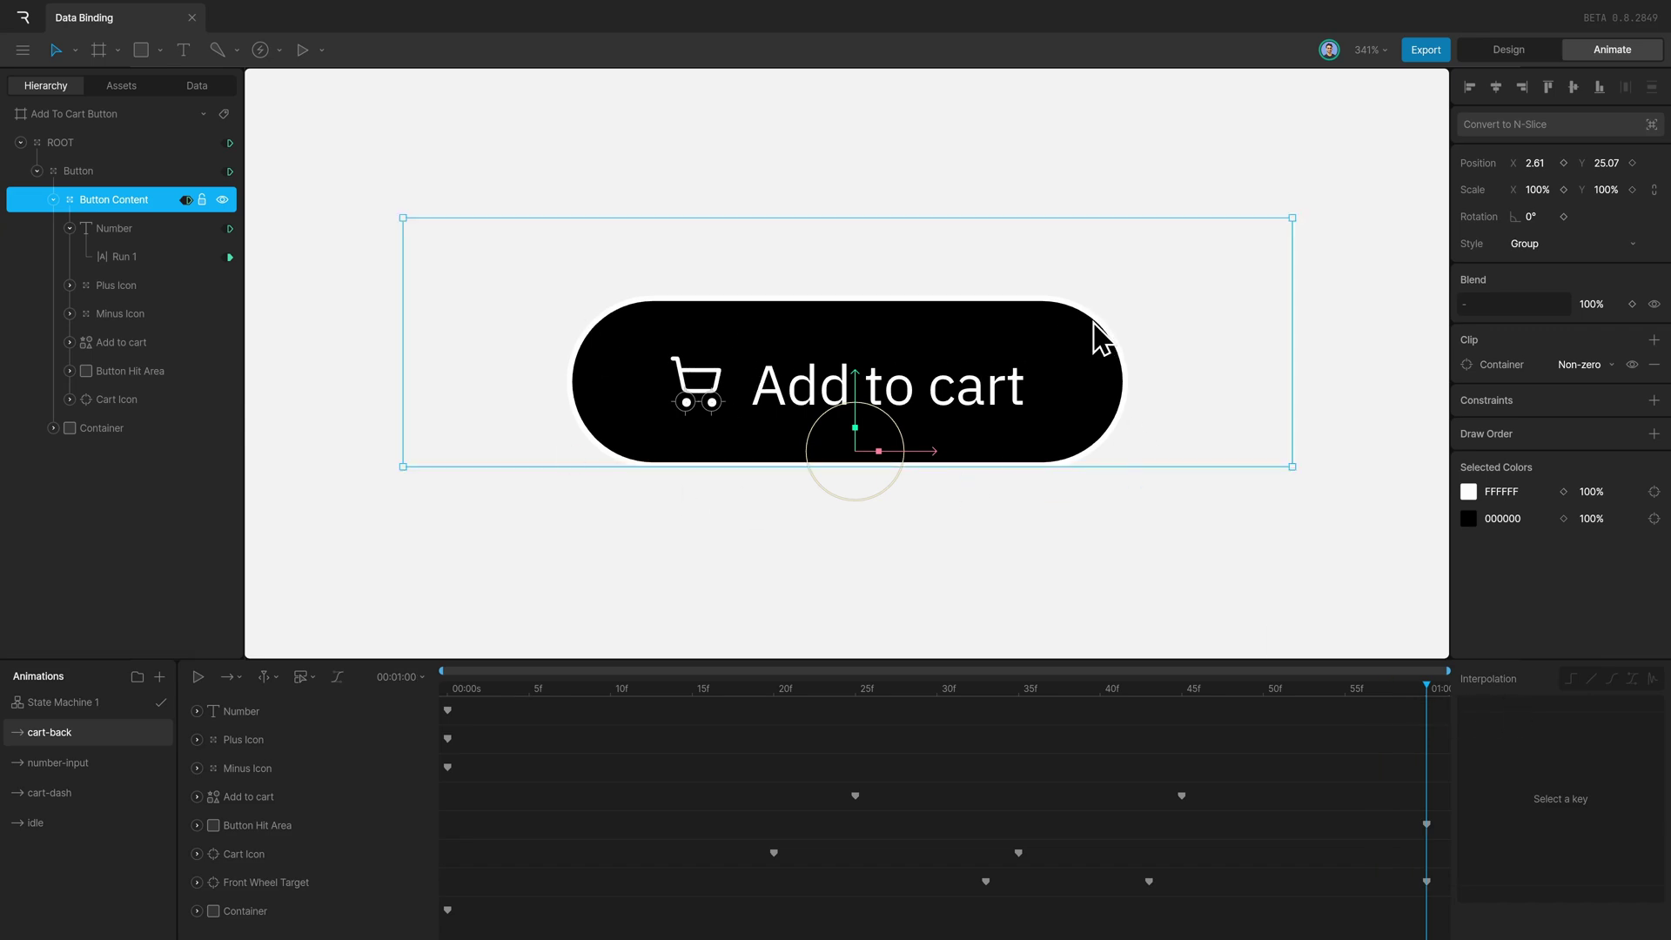
pyautogui.click(101, 703)
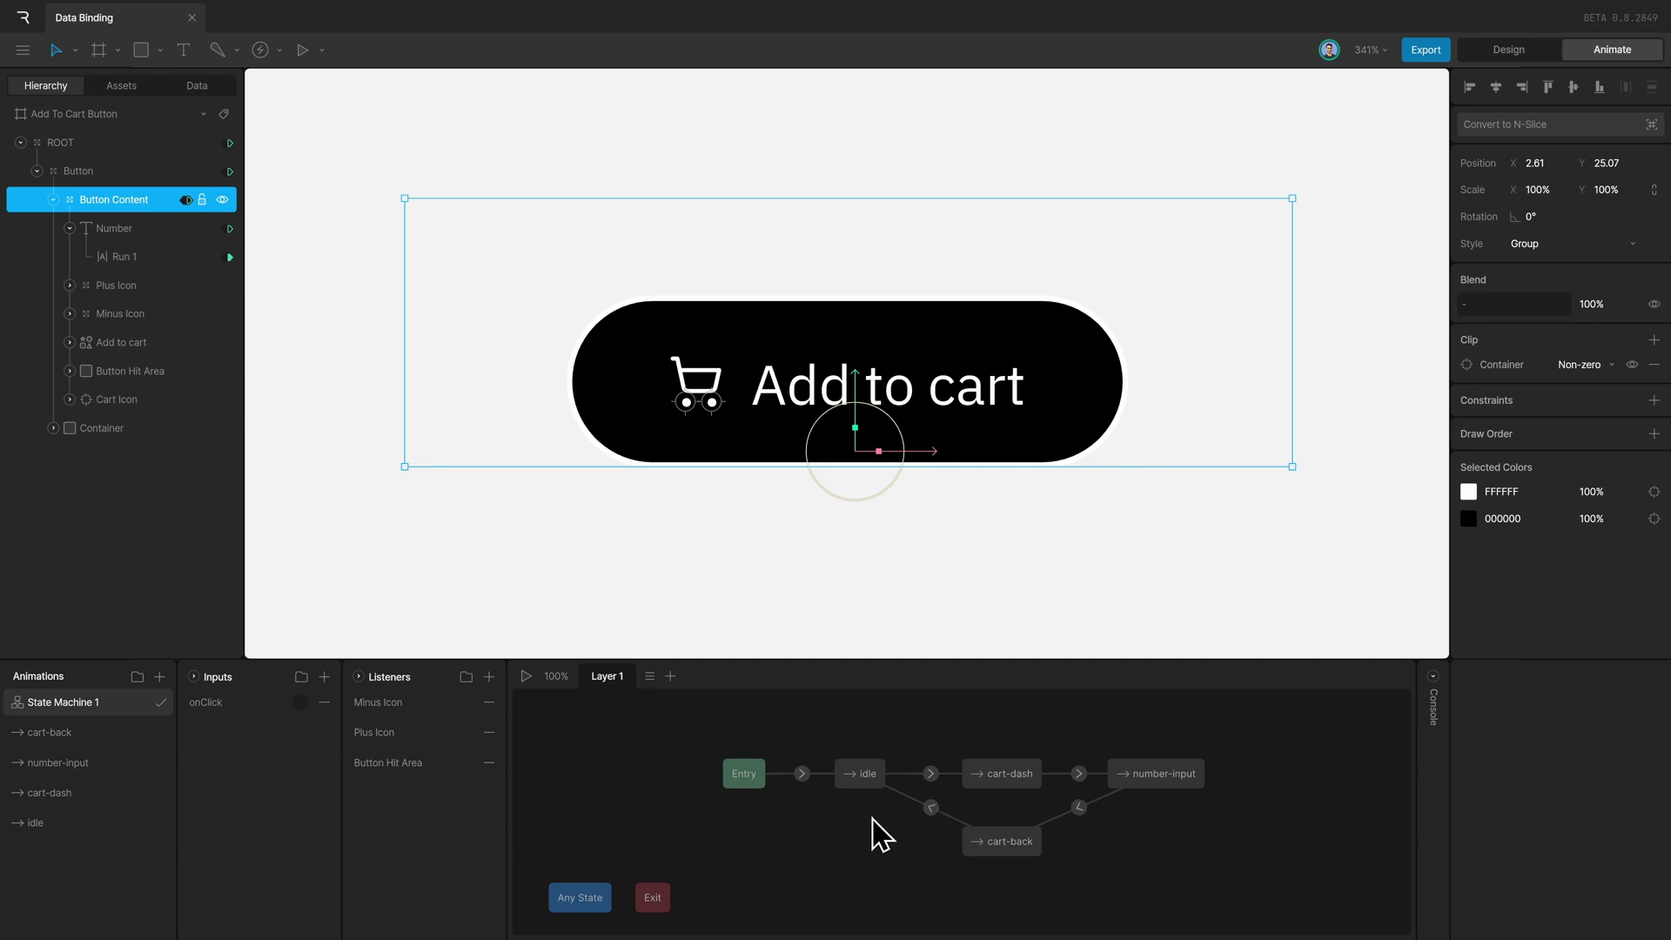
# - Run the state machine, trigger the add-to-cart button, and raise the cart number to 5 with the plus icon
pyautogui.click(526, 677)
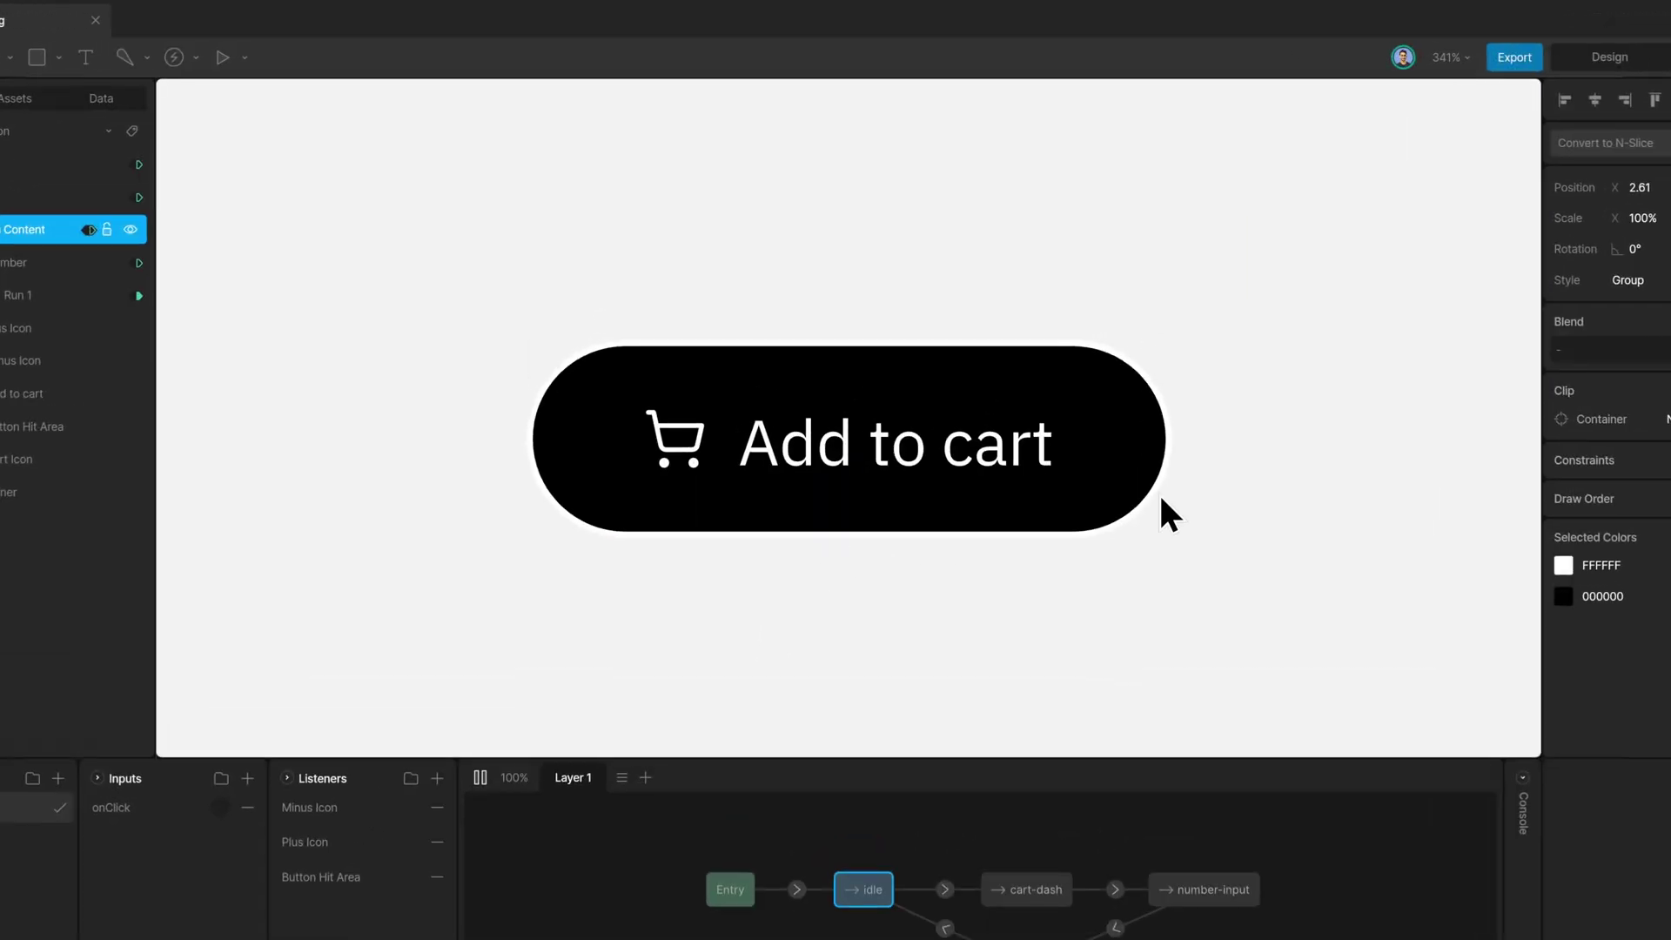
pyautogui.click(1014, 481)
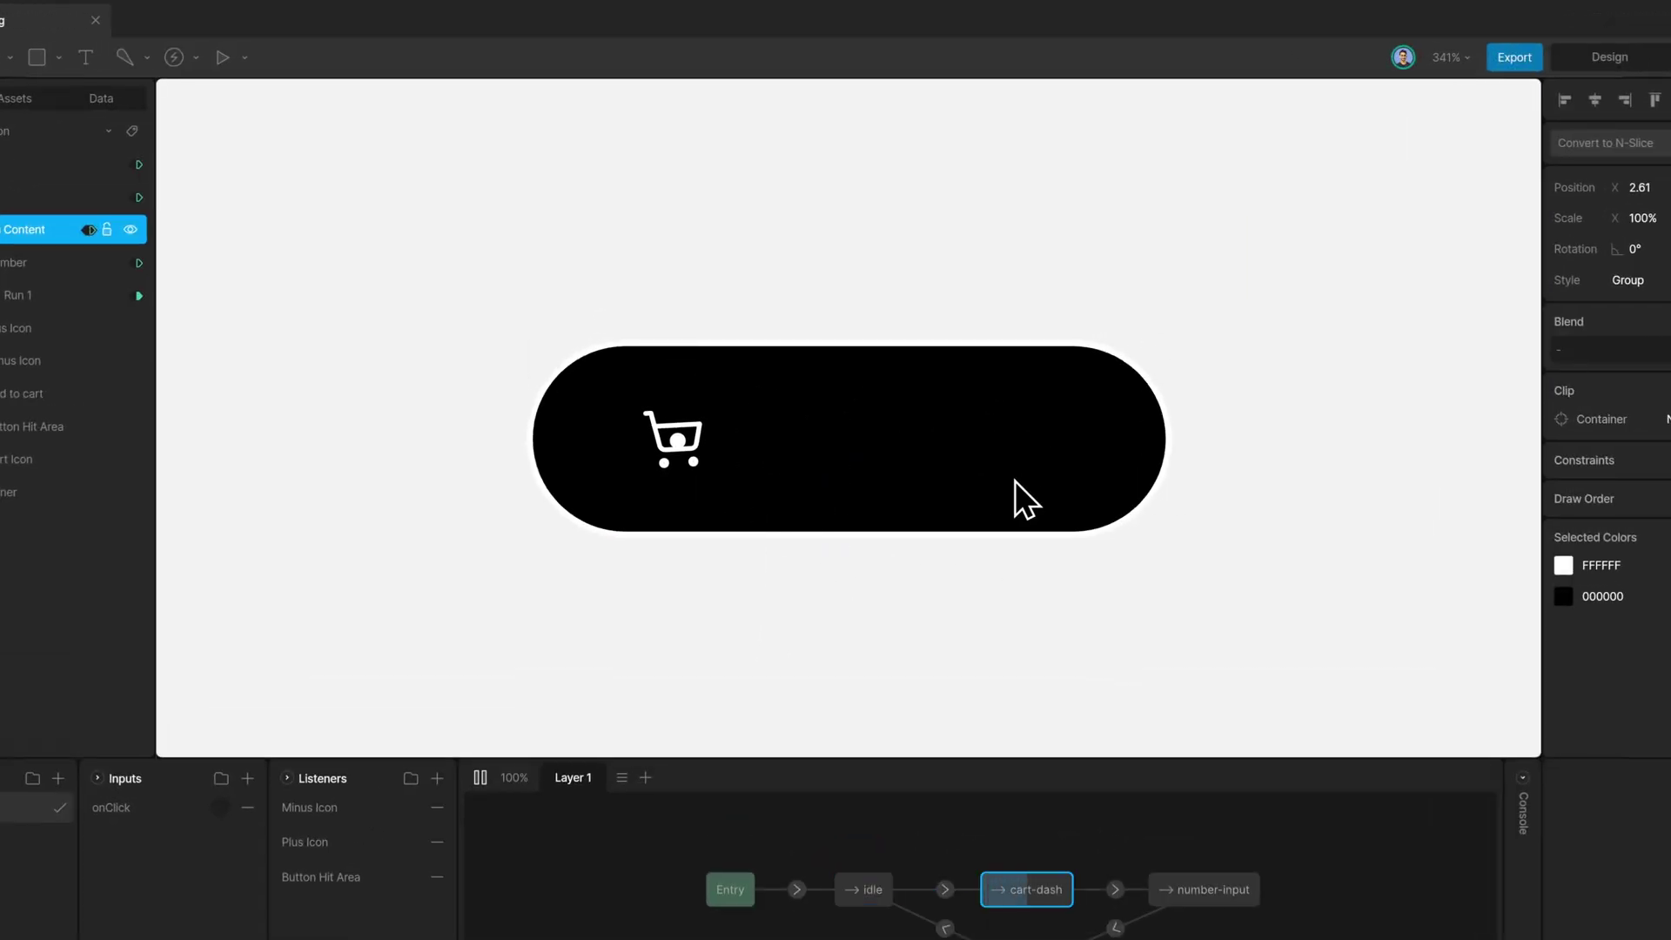
pyautogui.click(620, 440)
pyautogui.click(619, 441)
pyautogui.click(619, 440)
pyautogui.click(619, 440)
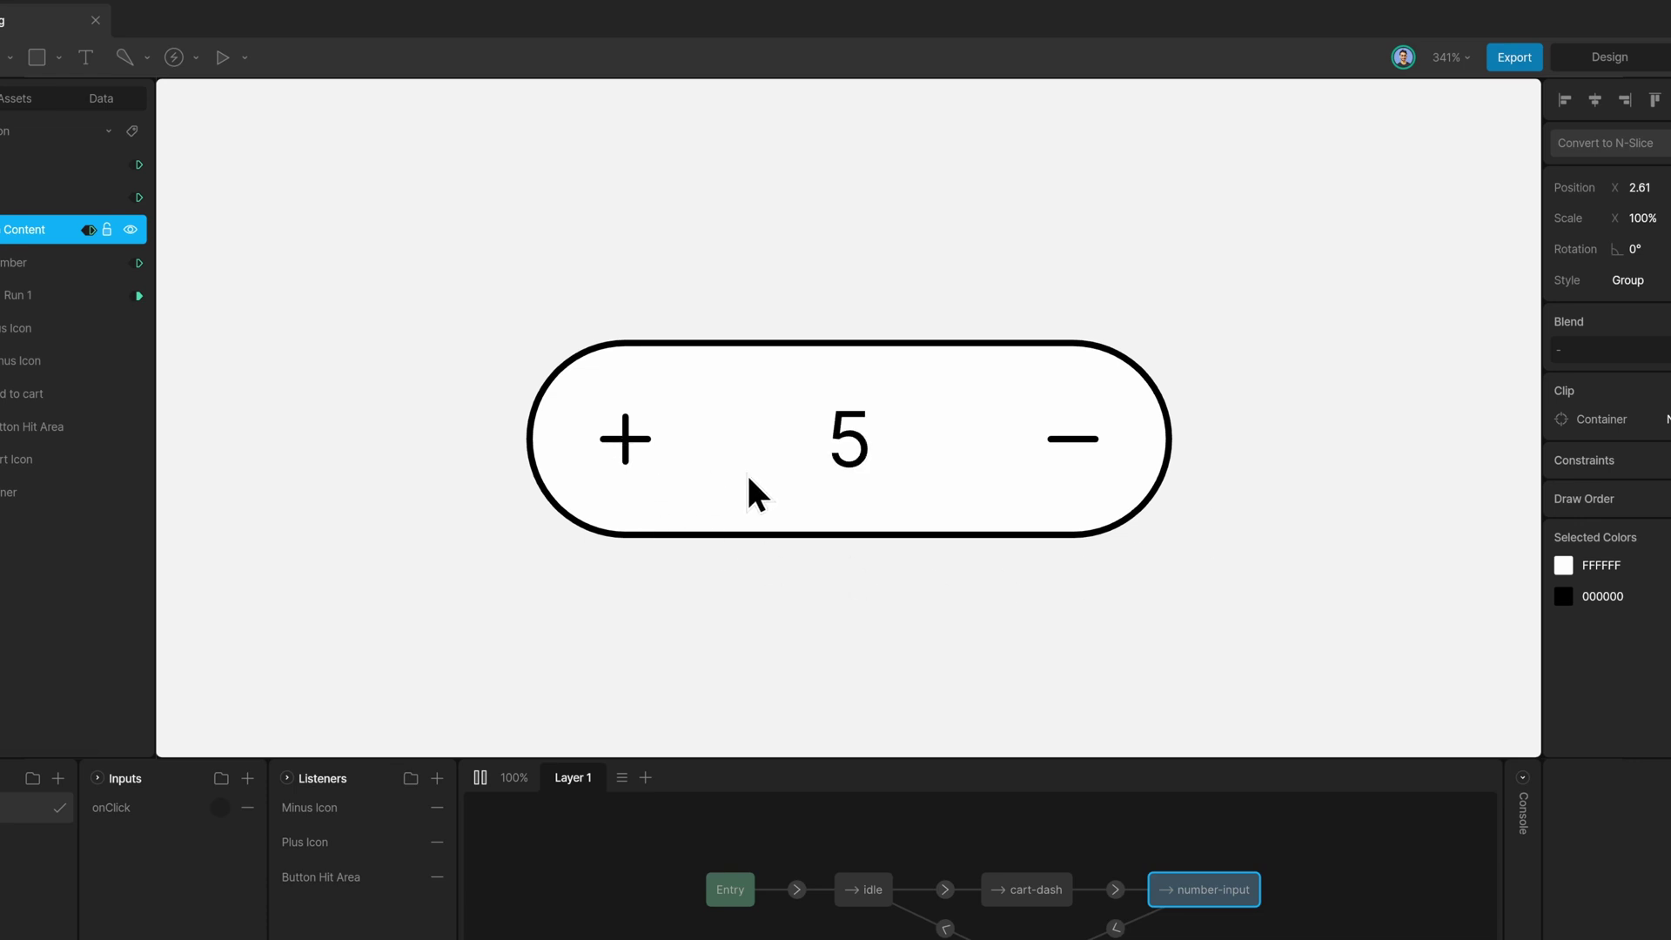
# - Reduce the cart number to 0 with the minus icon to test the return through cart-back to idle
pyautogui.click(1071, 449)
pyautogui.click(1071, 450)
pyautogui.click(1071, 450)
pyautogui.click(1071, 450)
pyautogui.click(1071, 449)
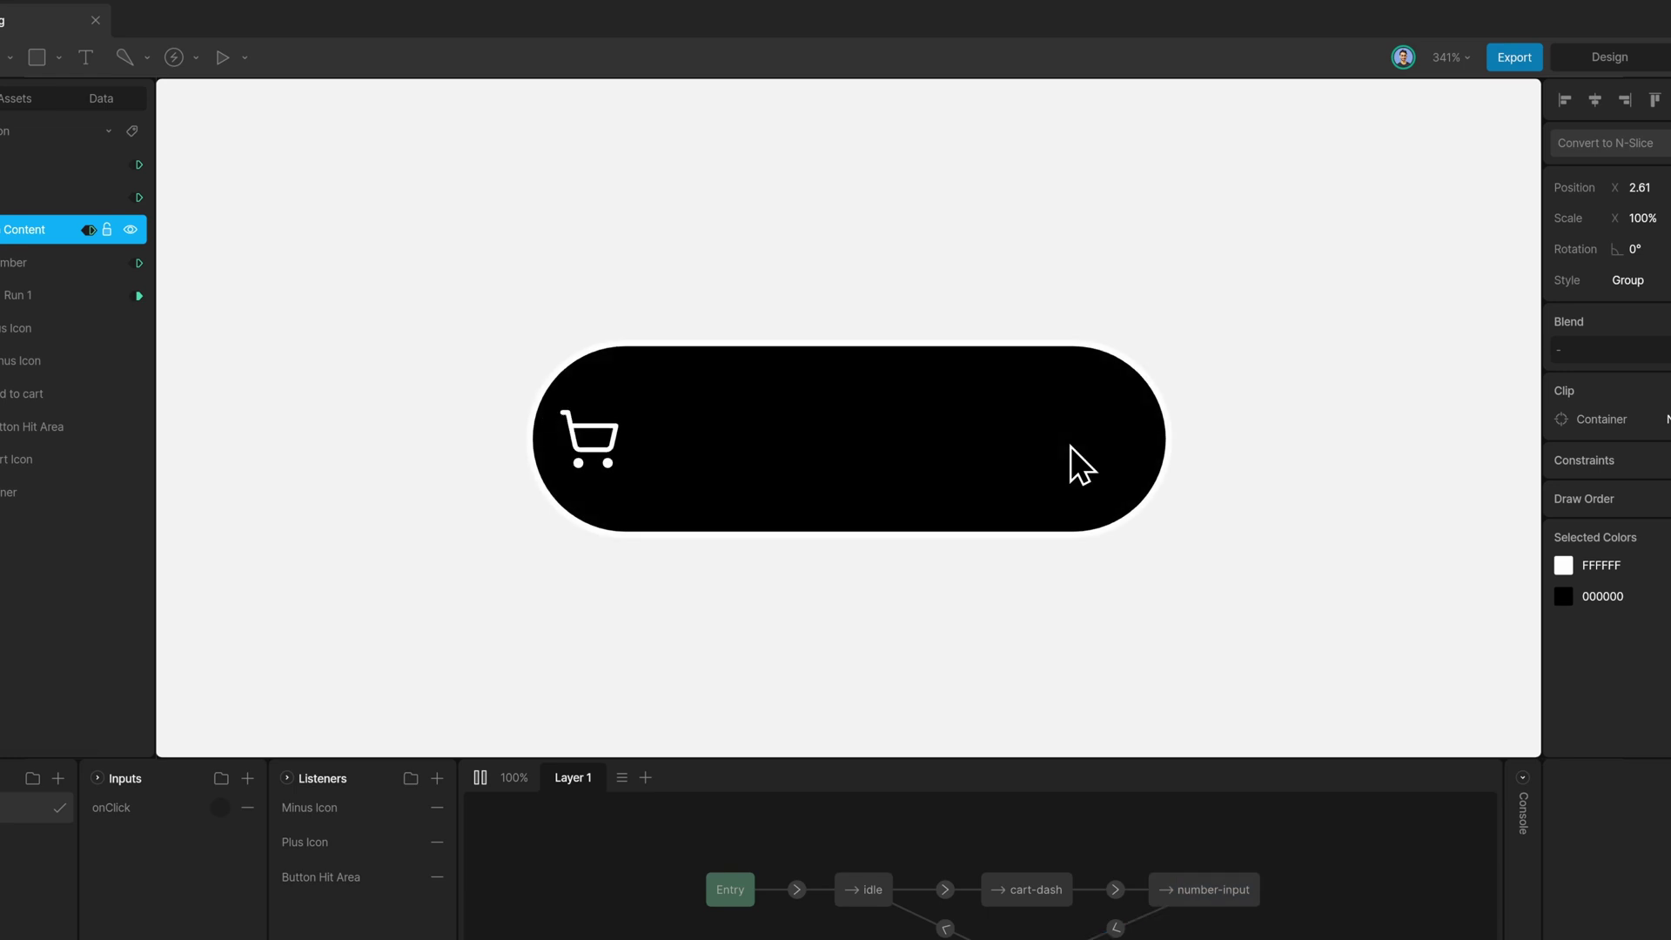